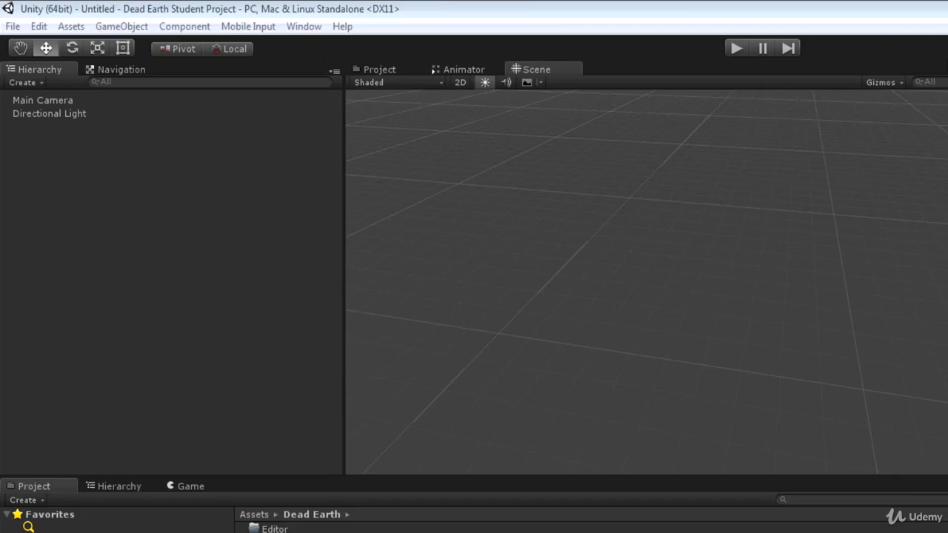
Close the Navigation and Animator tabs and the duplicate Project tab next to the Scene view.
right_click(107, 65)
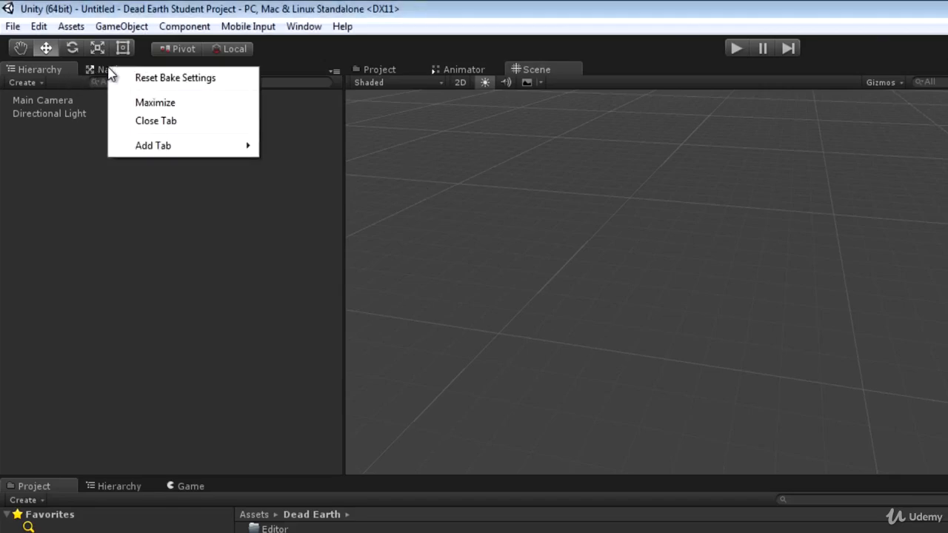
left_click(154, 122)
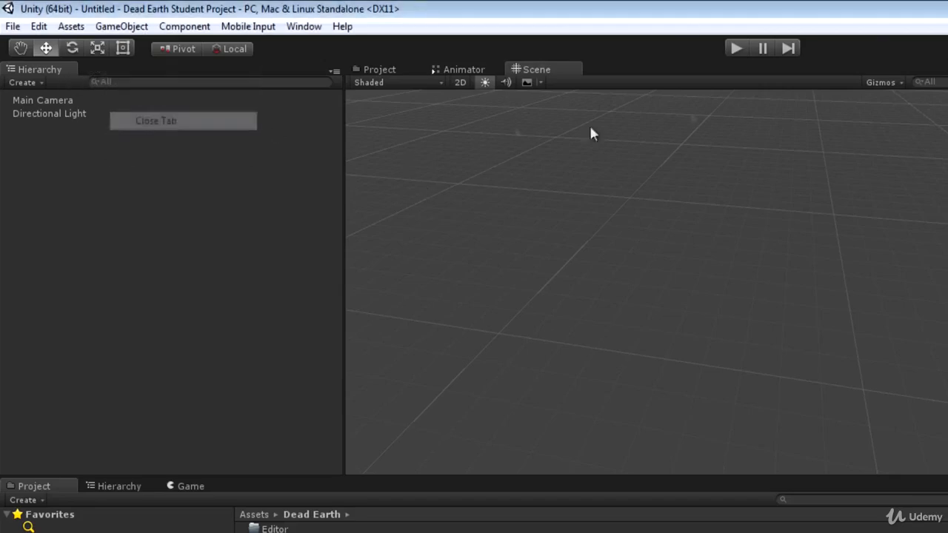
right_click(467, 73)
left_click(503, 97)
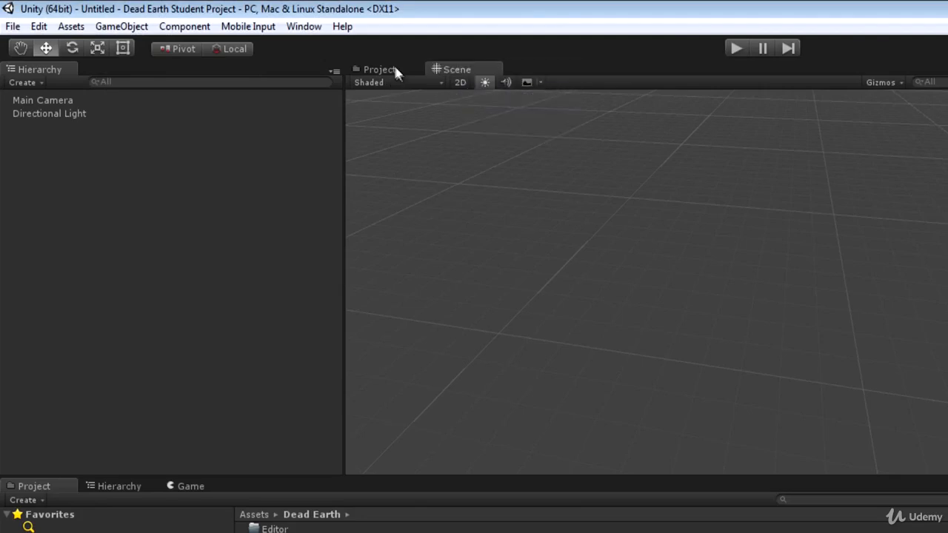
right_click(393, 68)
left_click(419, 137)
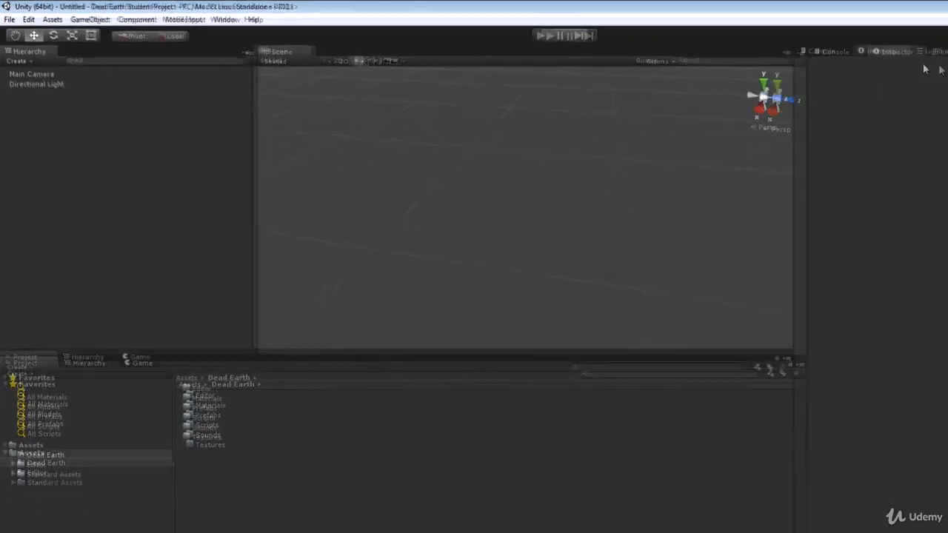
Close the Console and Lighting tabs beside the Inspector and the duplicate Hierarchy tab beside the Project window.
right_click(697, 43)
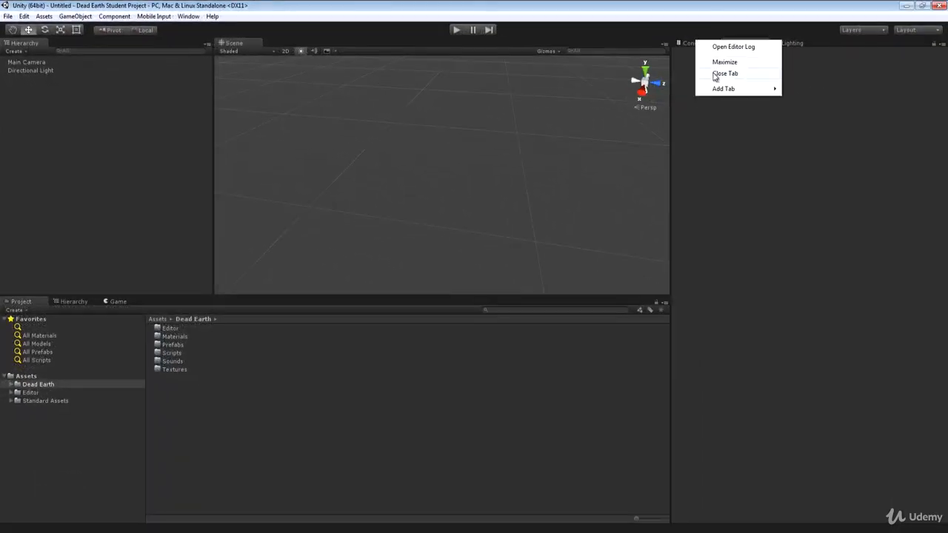
left_click(716, 75)
right_click(754, 47)
left_click(767, 60)
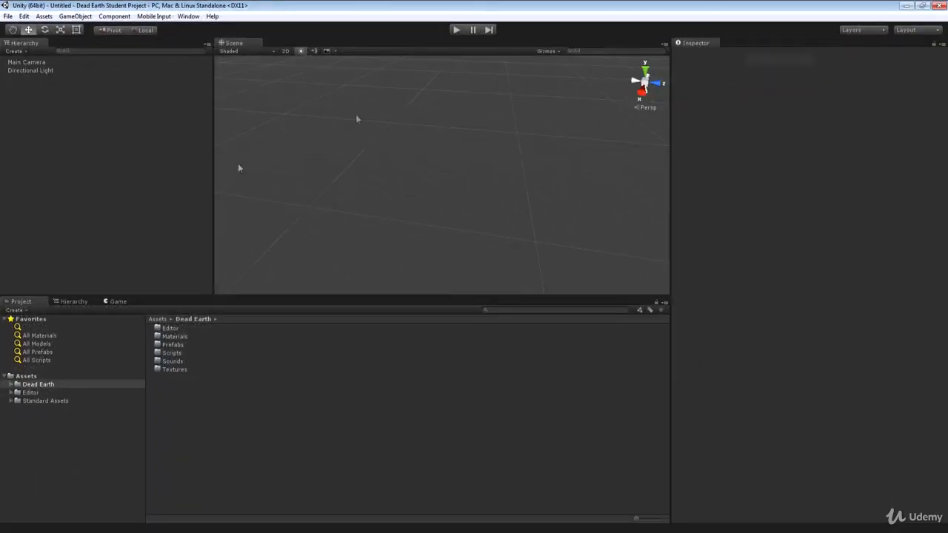
right_click(83, 301)
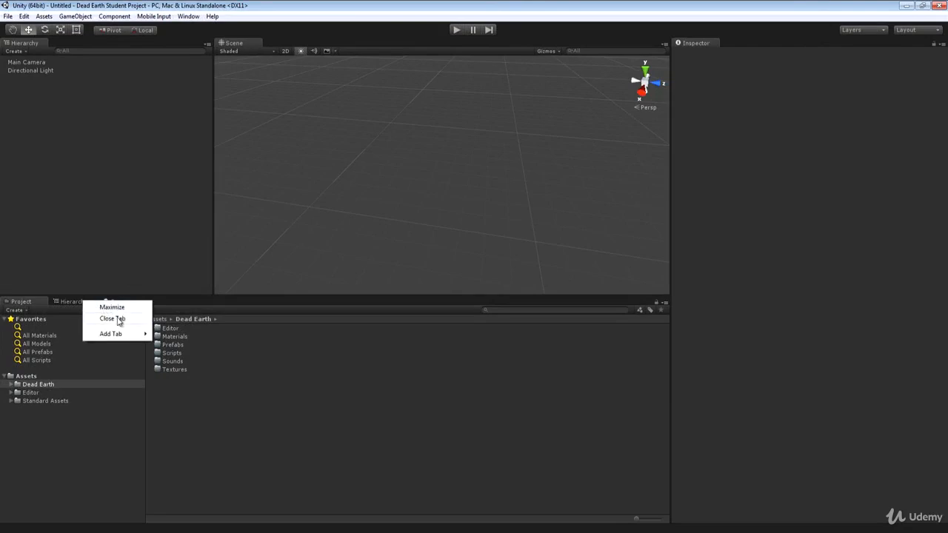
left_click(119, 319)
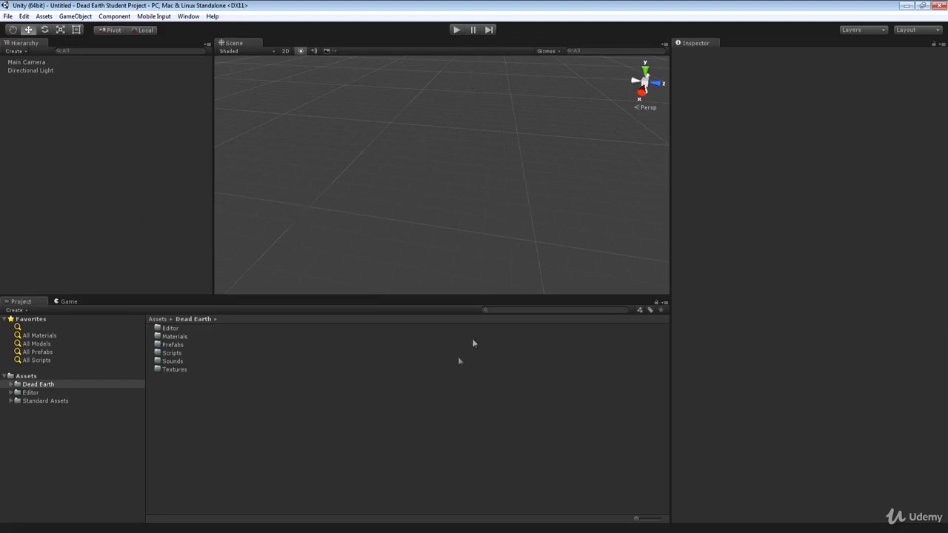
Dock the Game view beside the Scene view and switch between the two, ending on the Scene view.
left_click(69, 302)
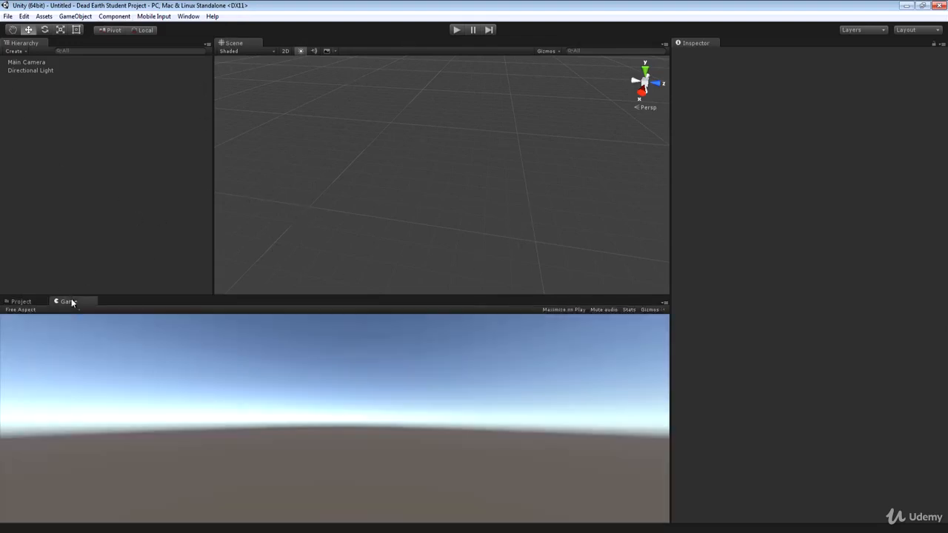
left_click_drag(233, 42, 282, 44)
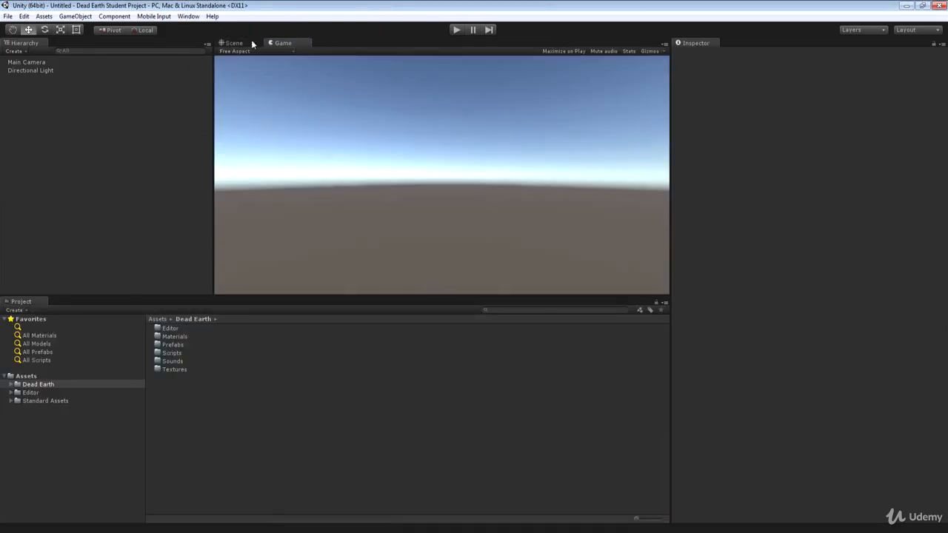
left_click(239, 42)
left_click(284, 43)
left_click(229, 43)
left_click(283, 42)
left_click(238, 43)
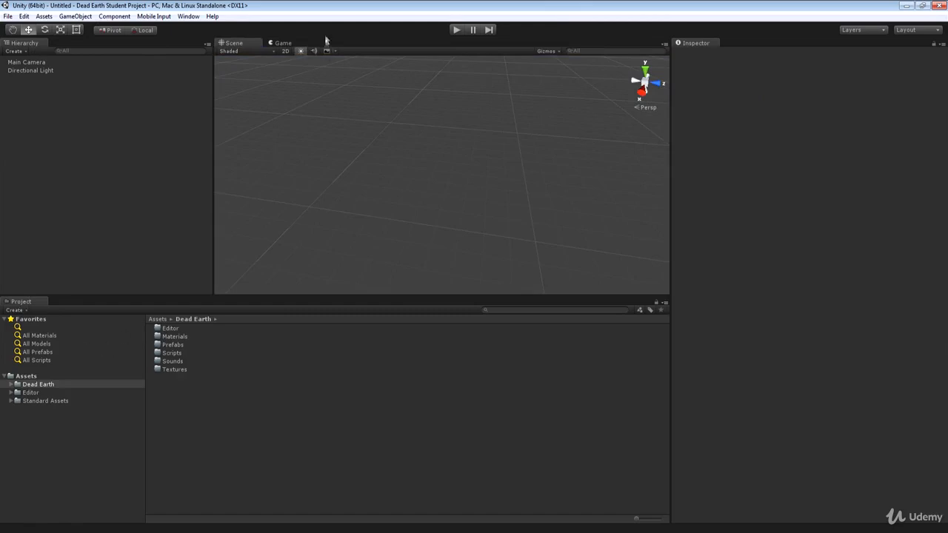
Dock the Game view back beside the Project window, compare the two, and leave the Project window in front.
left_click_drag(284, 42, 56, 300)
left_click(22, 301)
left_click(63, 302)
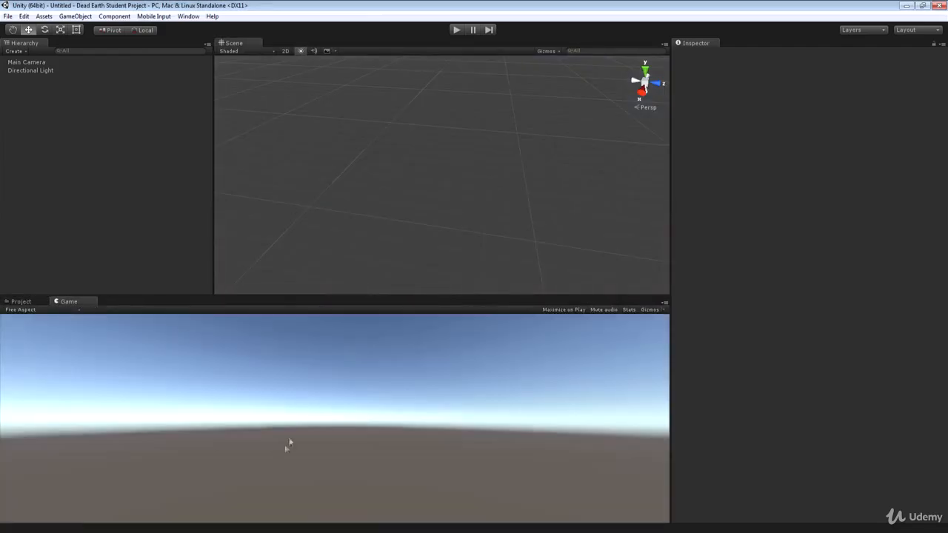
left_click(20, 302)
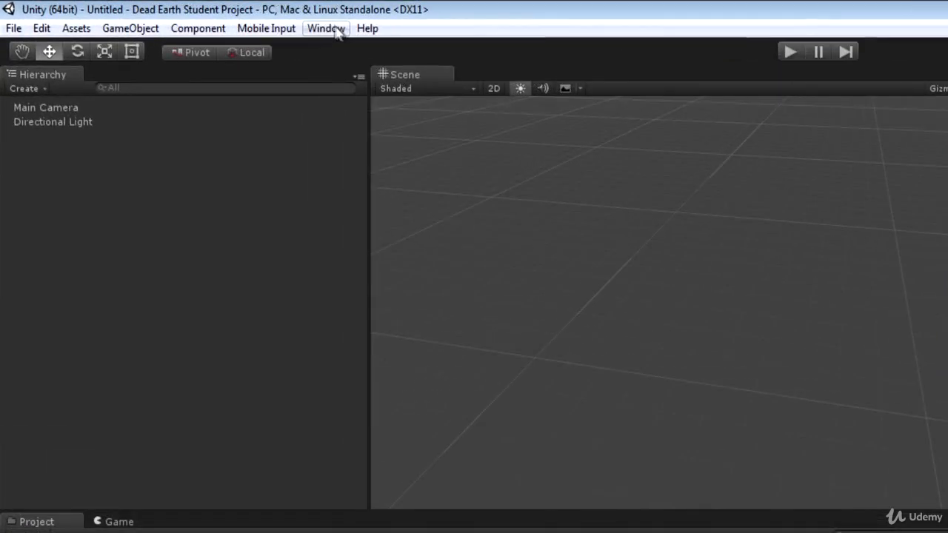
Open a Console window, shrink it and dock it beside the Inspector, leaving the Inspector in front.
left_click(188, 16)
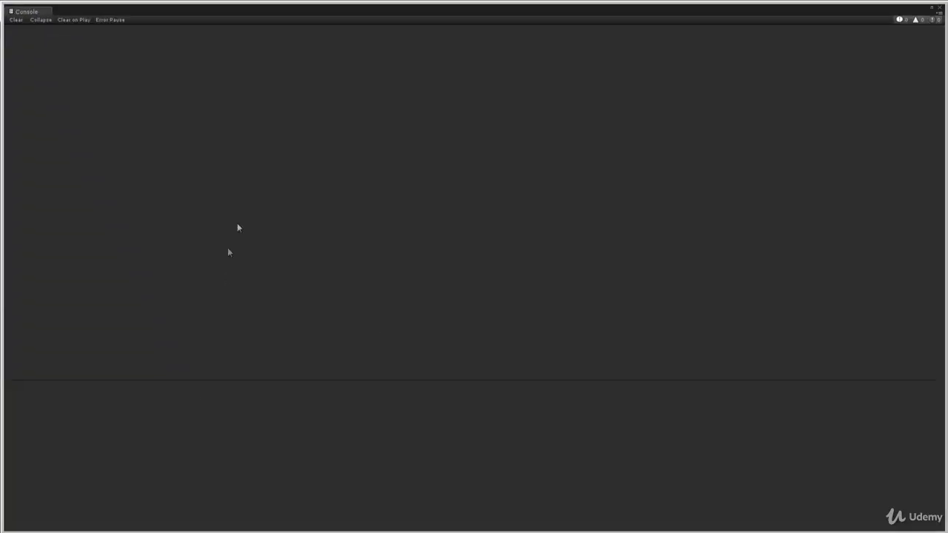
left_click_drag(224, 2, 224, 160)
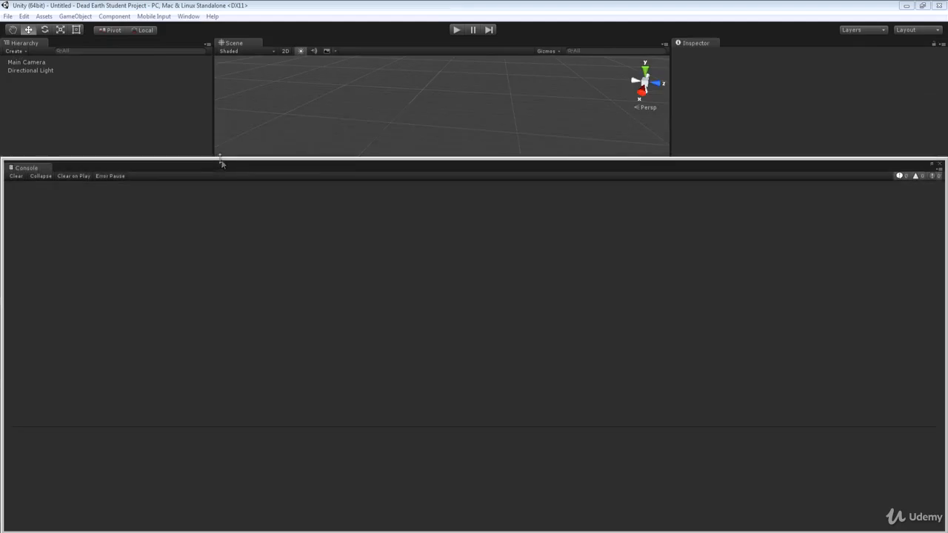
left_click_drag(4, 189, 535, 191)
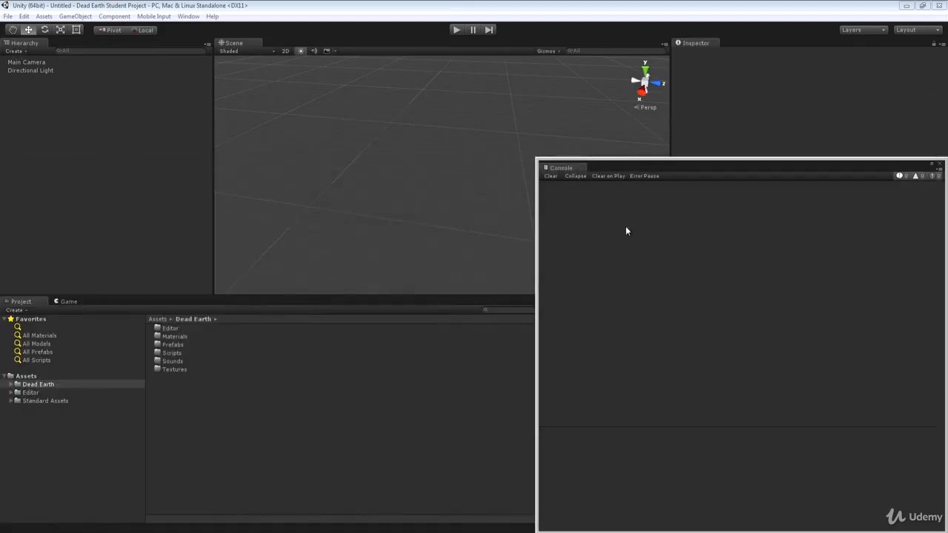
left_click_drag(641, 169, 499, 170)
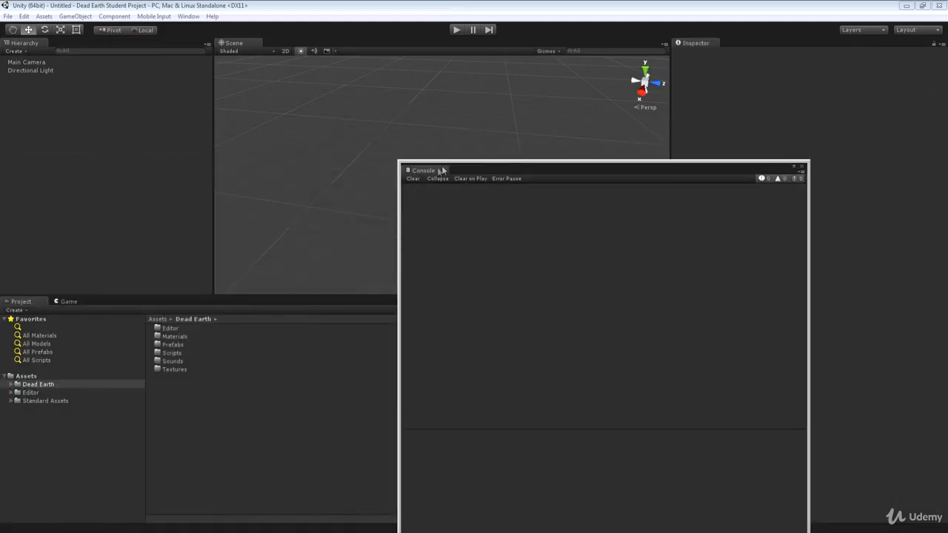
left_click_drag(440, 170, 750, 53)
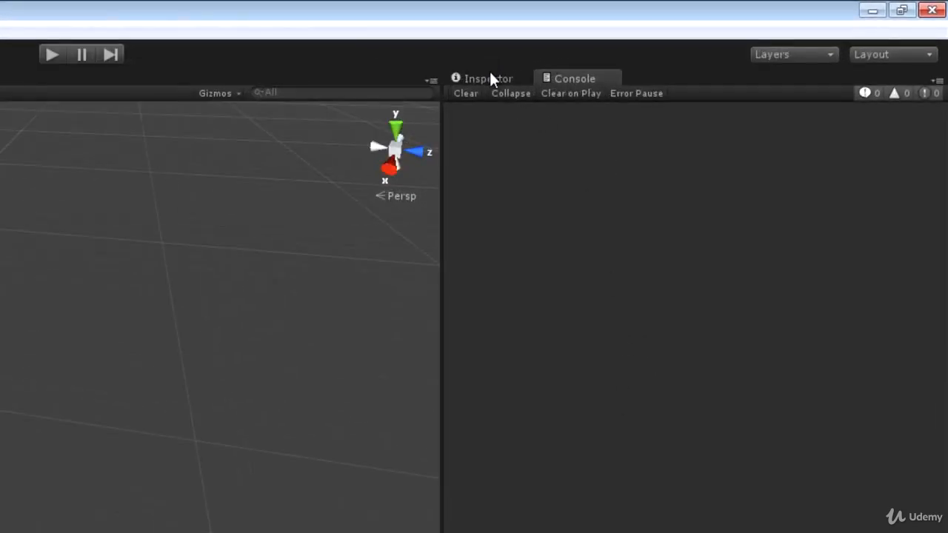
left_click(488, 78)
left_click(549, 78)
left_click(490, 79)
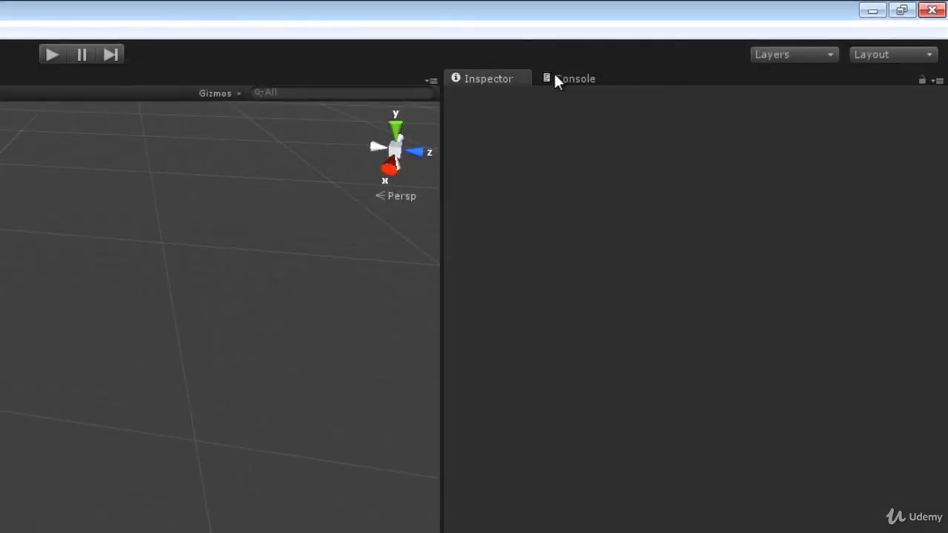
left_click(555, 77)
left_click(483, 82)
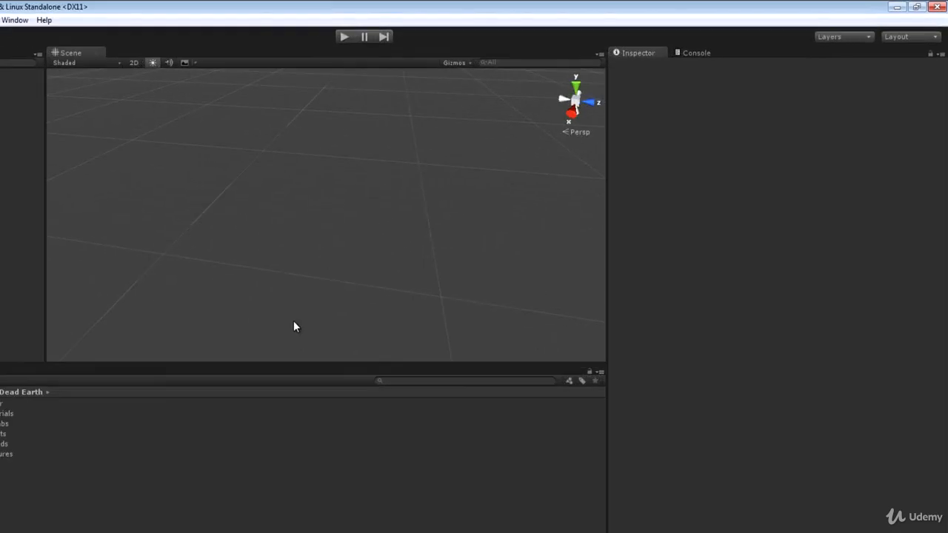
In the scene's lighting settings, disable Precomputed Realtime GI and Baked GI and lower Ambient Intensity to about 0.1.
left_click(17, 22)
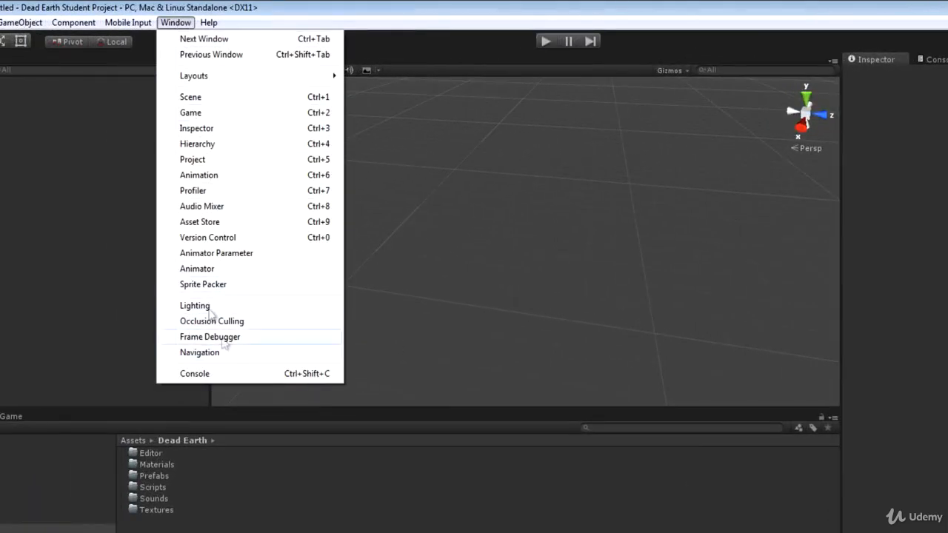
left_click(187, 308)
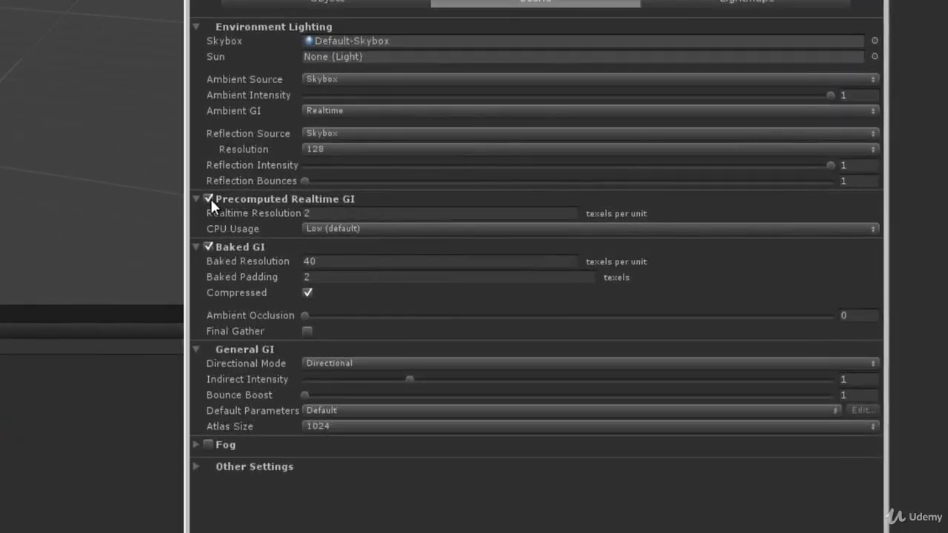
left_click(211, 198)
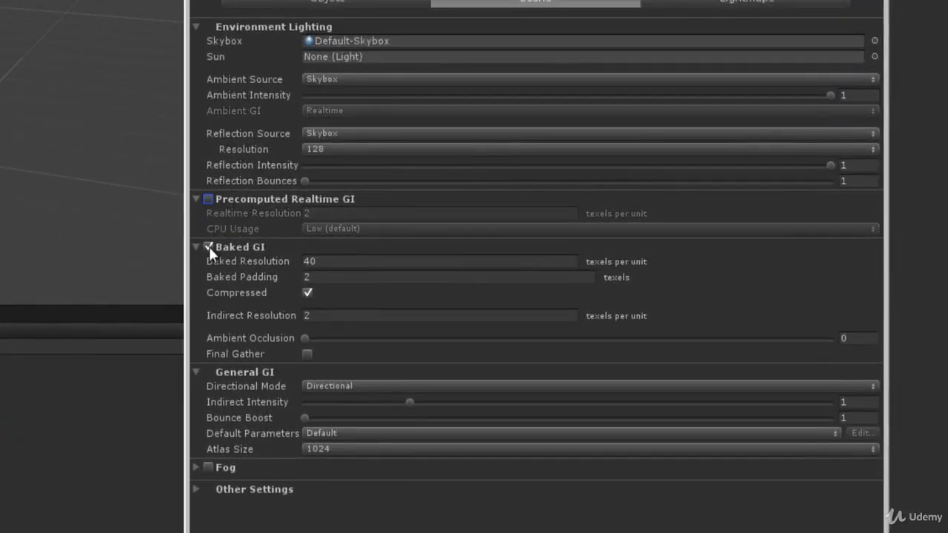
left_click(209, 247)
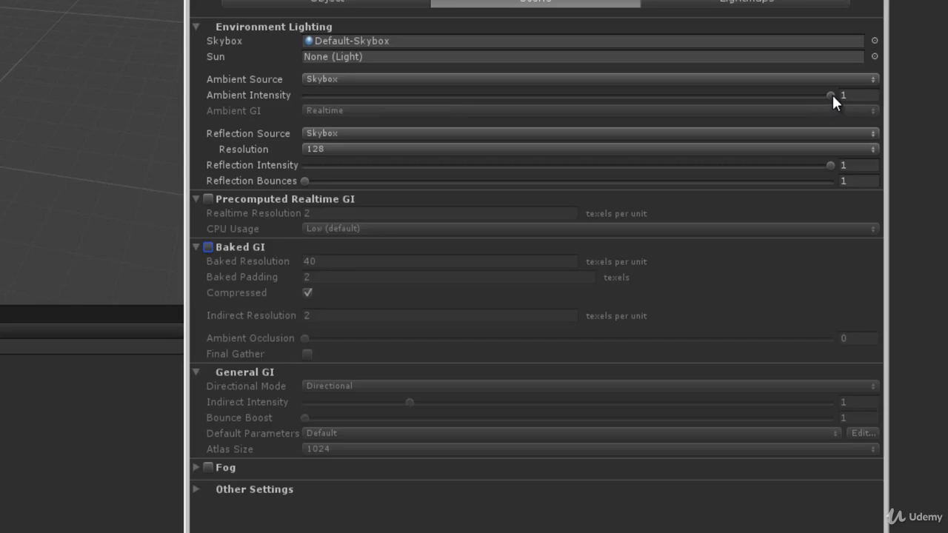
left_click_drag(833, 95, 360, 97)
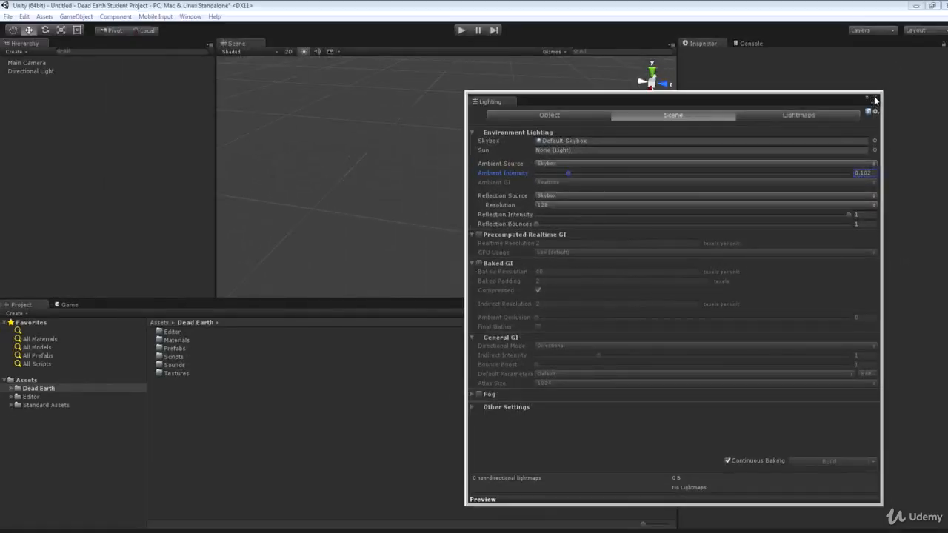
left_click(873, 99)
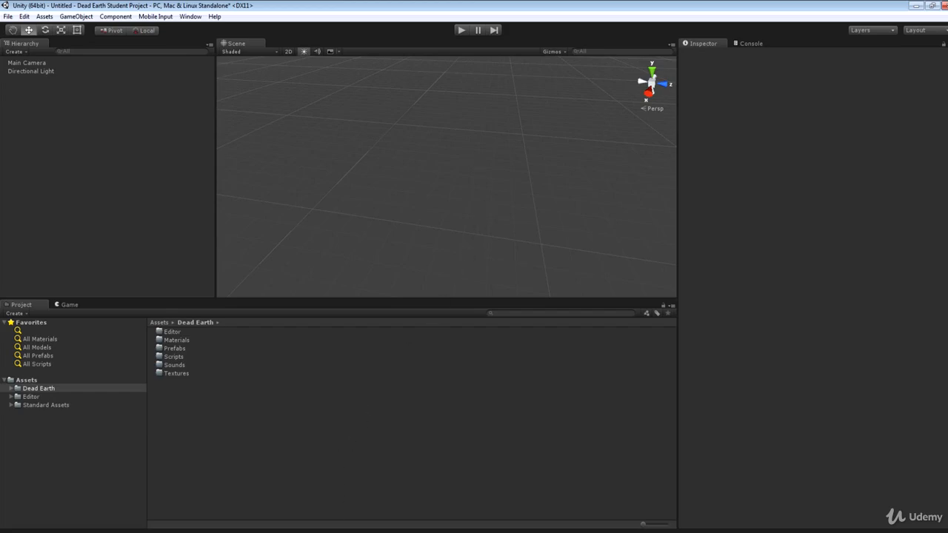
Import all contents of Navigation and Pathfinding Part 3.unitypackage from the Dead Earth Student Project's Packages folder.
left_click(326, 532)
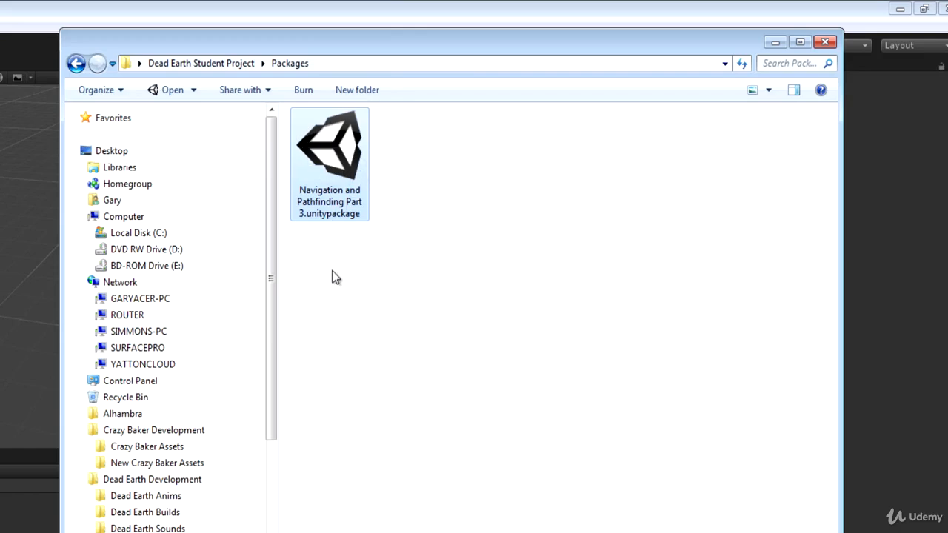
double_click(330, 161)
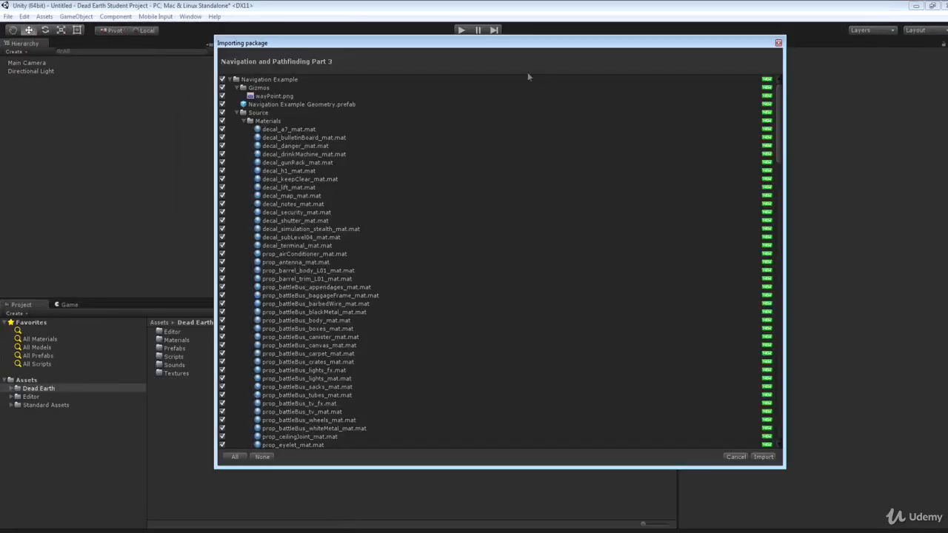
mouse_move(781, 112)
left_mouse_down()
mouse_move(778, 360)
mouse_move(779, 104)
left_mouse_up()
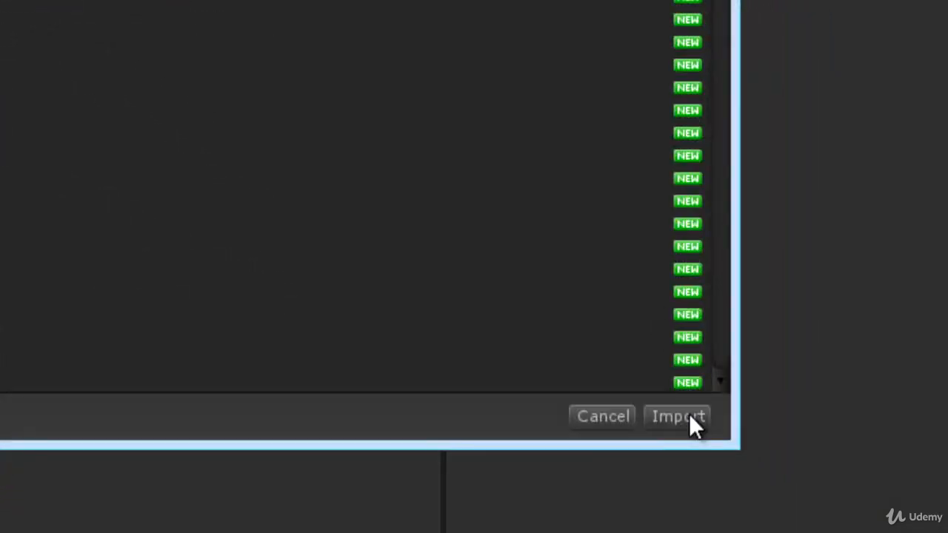
left_click(679, 416)
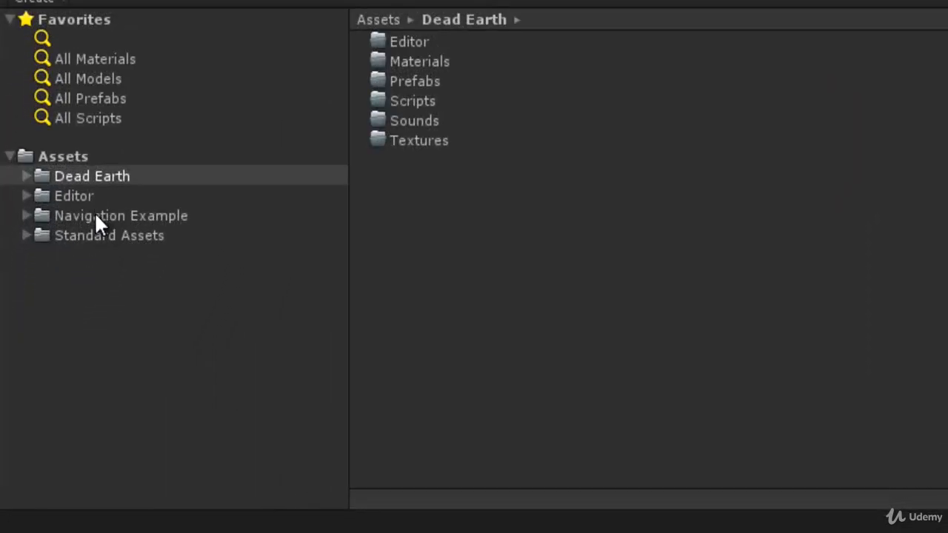
Expand the Navigation Example folder and inspect the wayPoint image in its Gizmos subfolder.
left_click(94, 215)
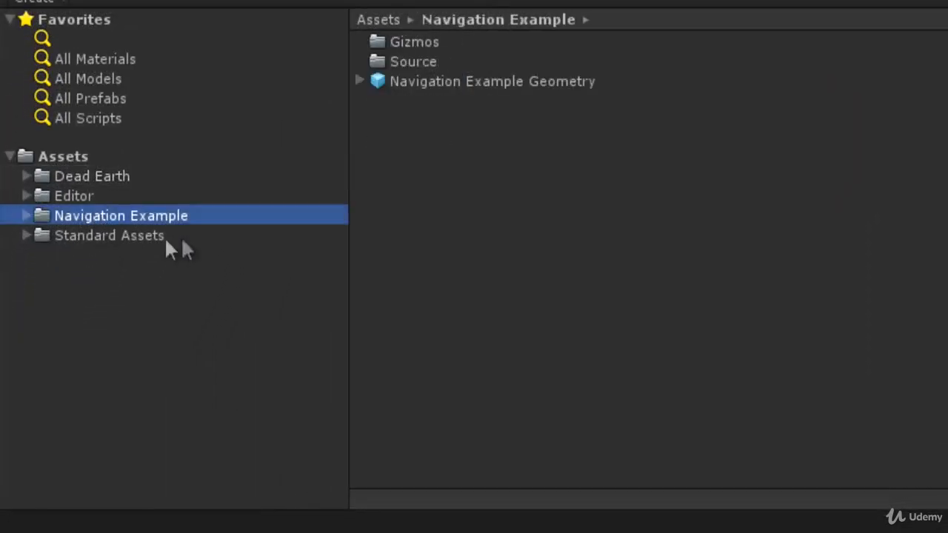
left_click(26, 216, "alt")
left_click(46, 256)
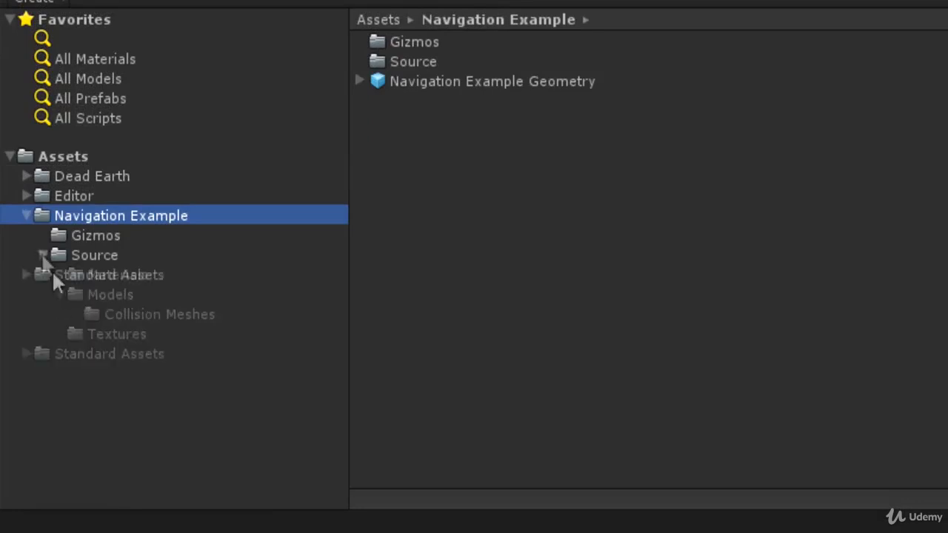
left_click(95, 236)
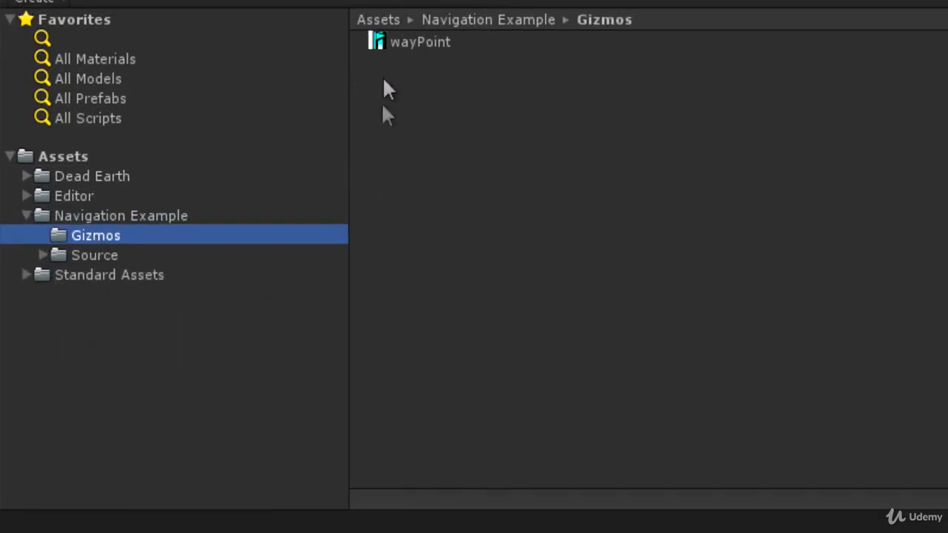
left_click(396, 42)
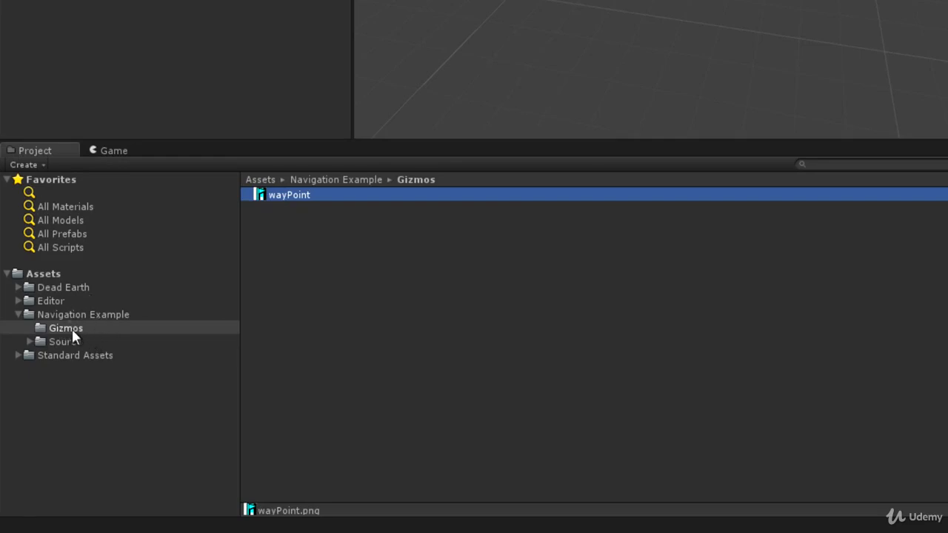
left_click(71, 328)
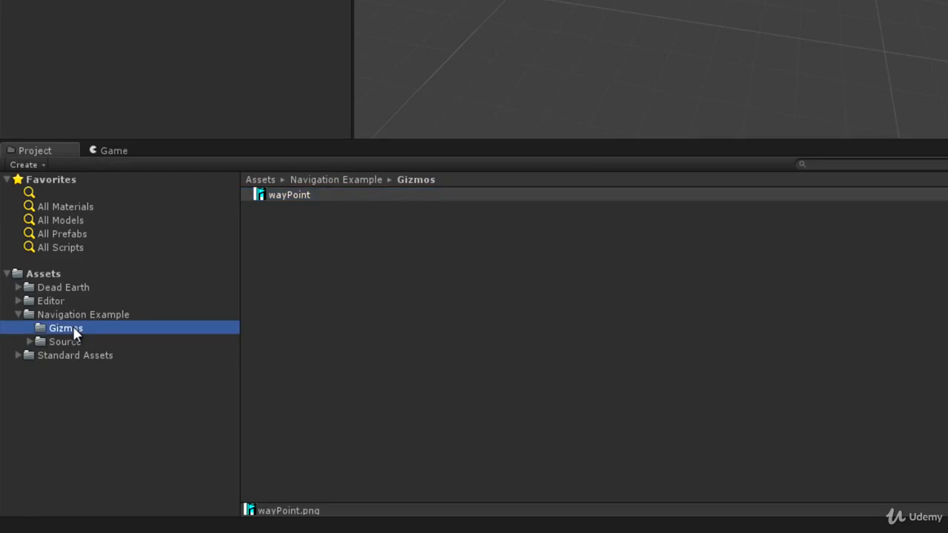
Move the Gizmos folder from Navigation Example into the Dead Earth folder and collapse Dead Earth.
left_click_drag(74, 330, 61, 287)
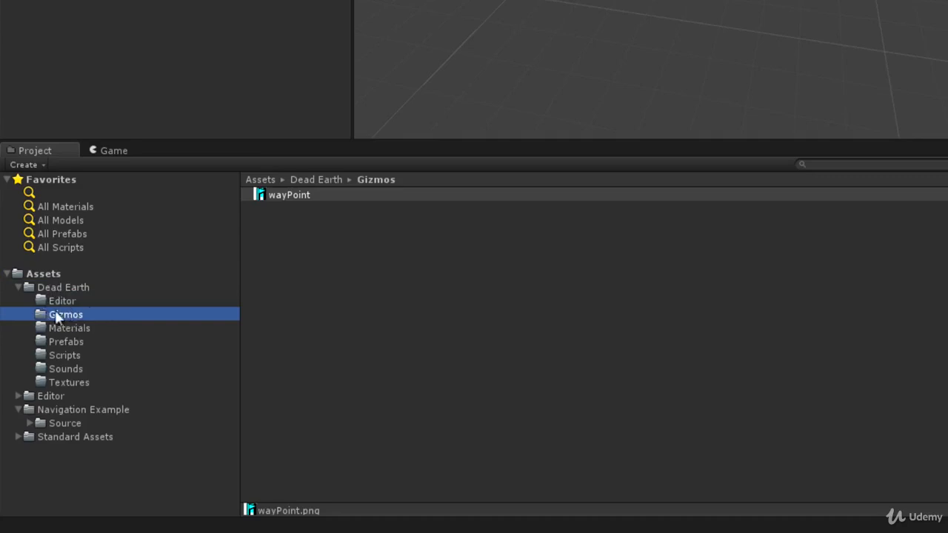
left_click(20, 288)
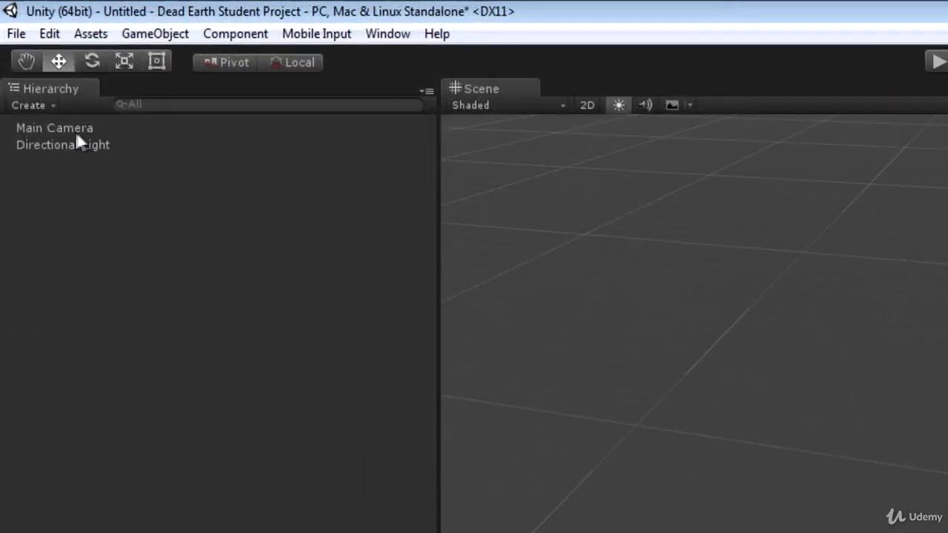
Delete the default Main Camera and Directional Light from the untitled scene.
left_click(28, 65)
left_click(69, 148, "shift")
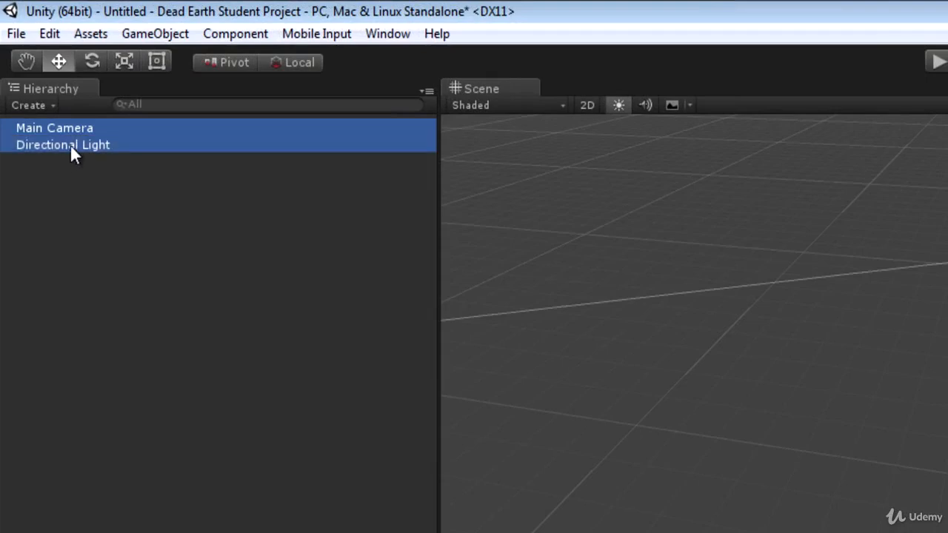
right_click(71, 146)
left_click(123, 261)
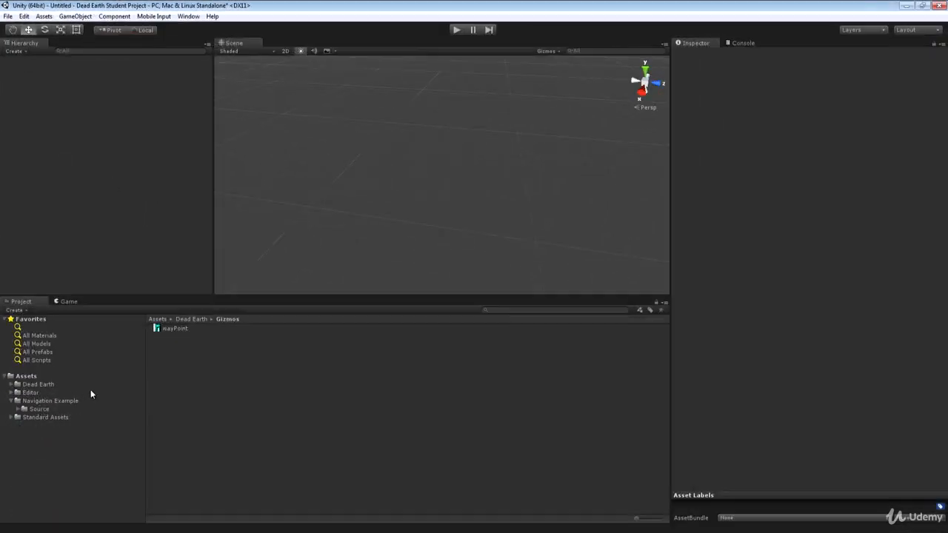
Add the Navigation Example Geometry prefab to the empty scene and look over its child objects and layout.
left_click(66, 401)
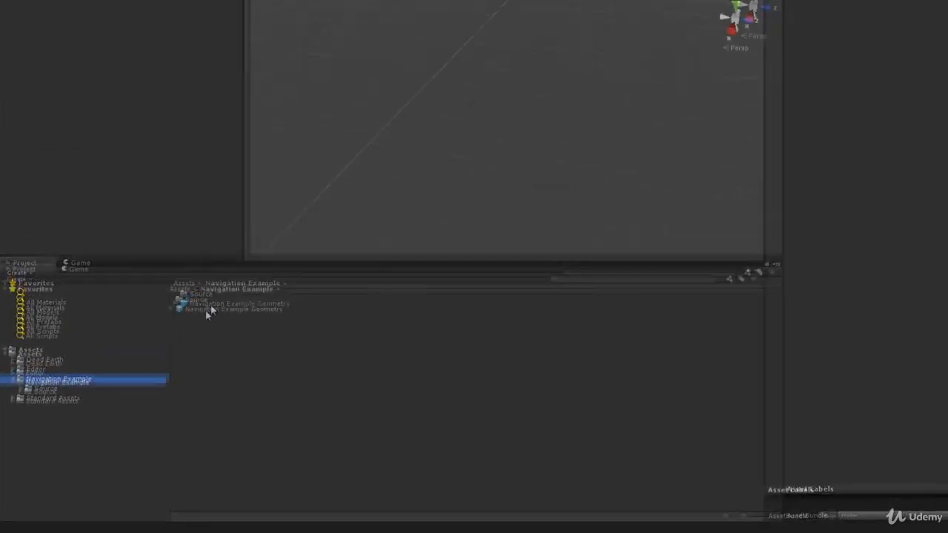
left_click_drag(206, 310, 27, 105)
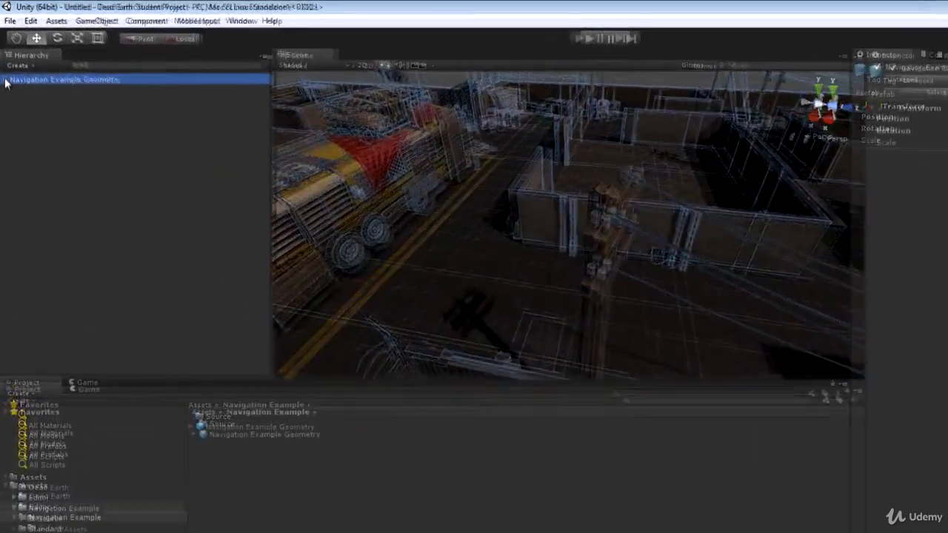
left_click(5, 63)
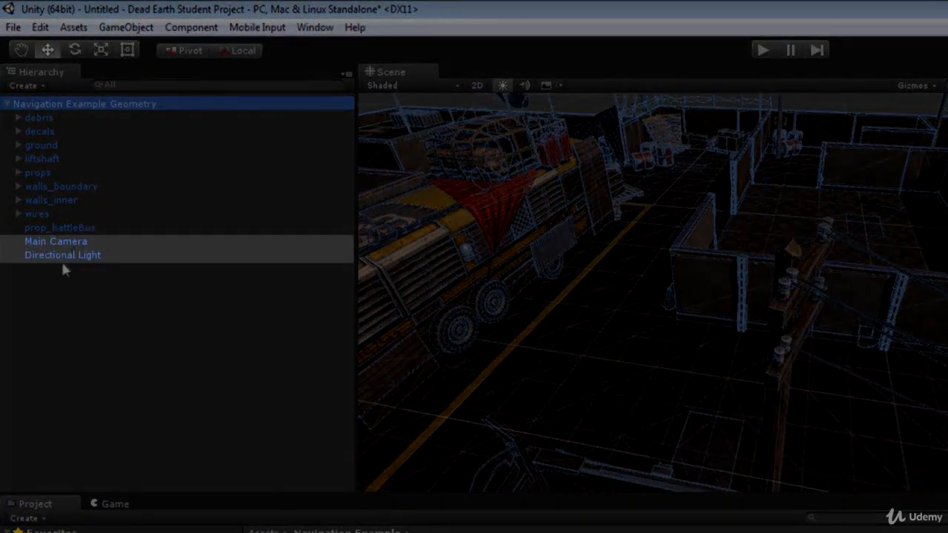
left_click(6, 104)
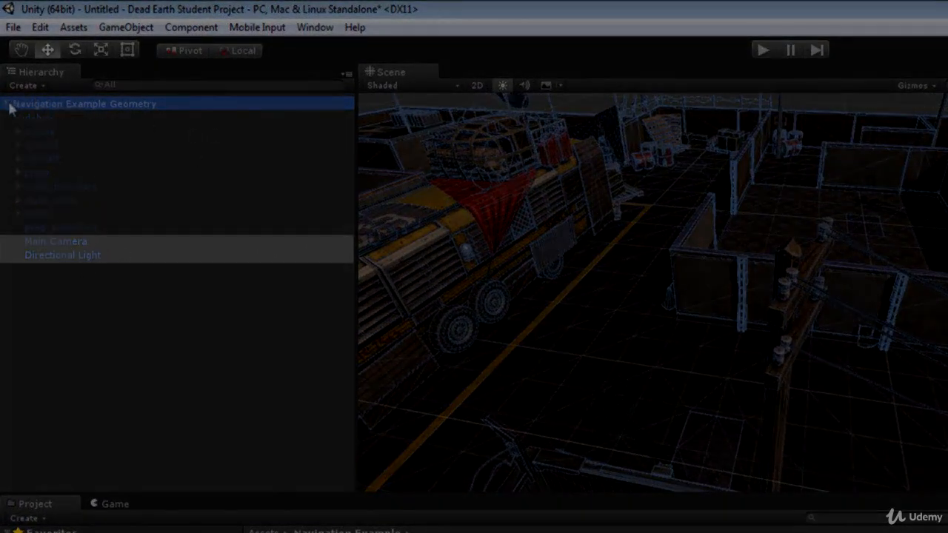
right_click_drag(871, 368, 771, 255)
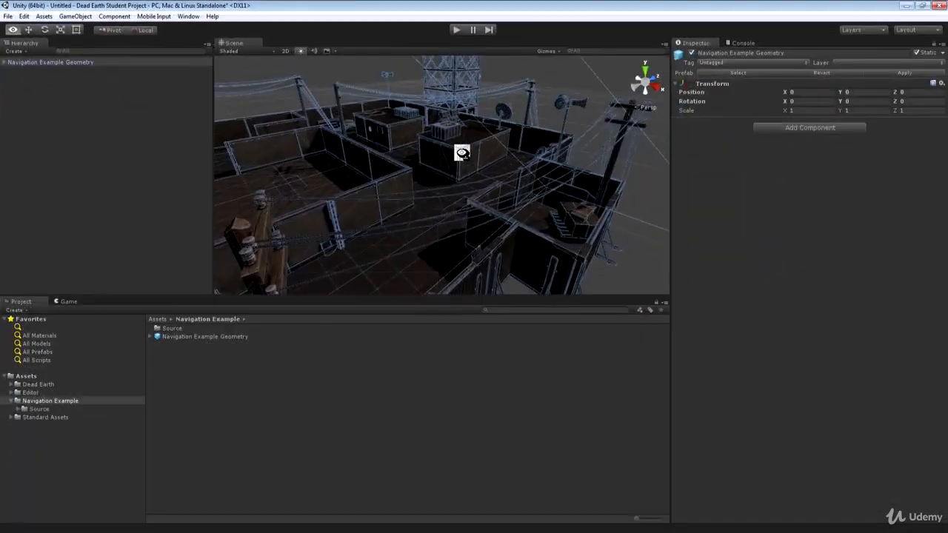
right_click_drag(461, 153, 112, 123)
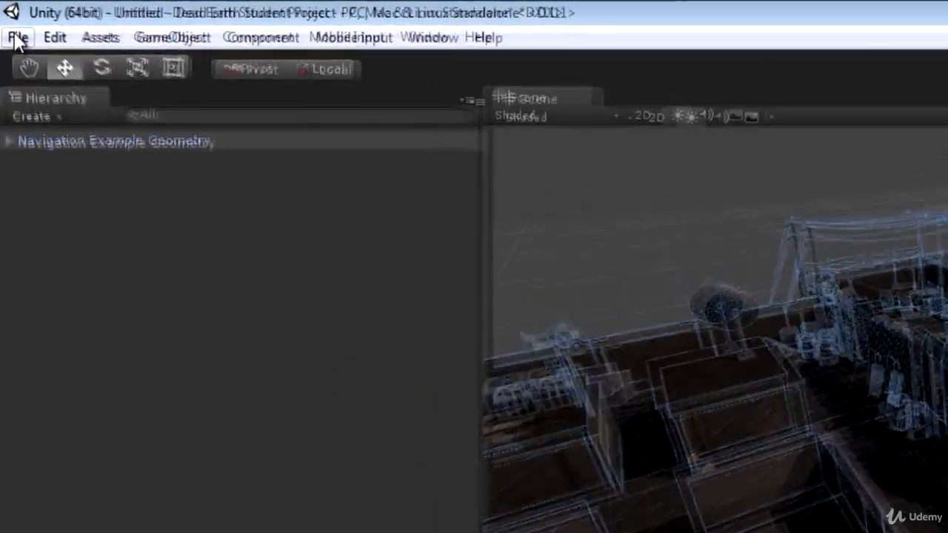
Save the scene as Navigation Example in the project's Navigation Example folder.
left_click(8, 16)
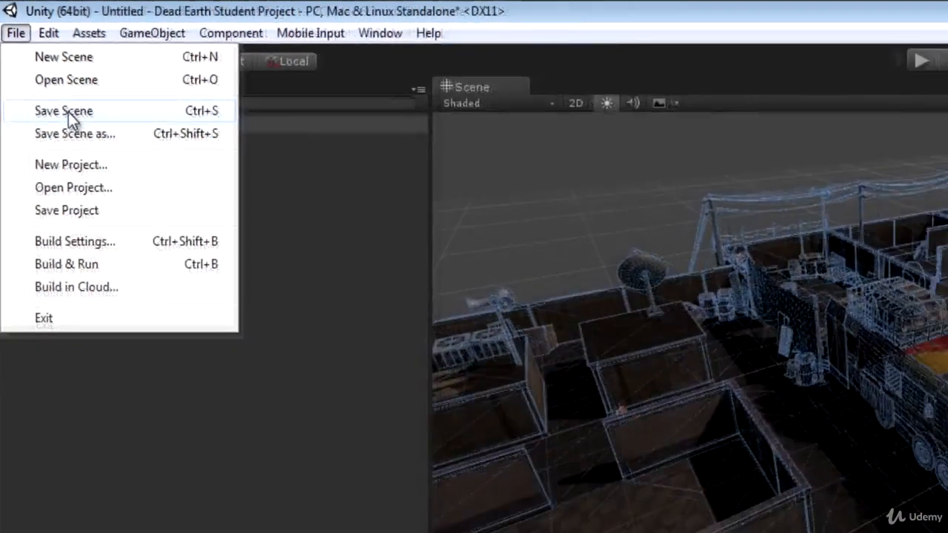
left_click(68, 112)
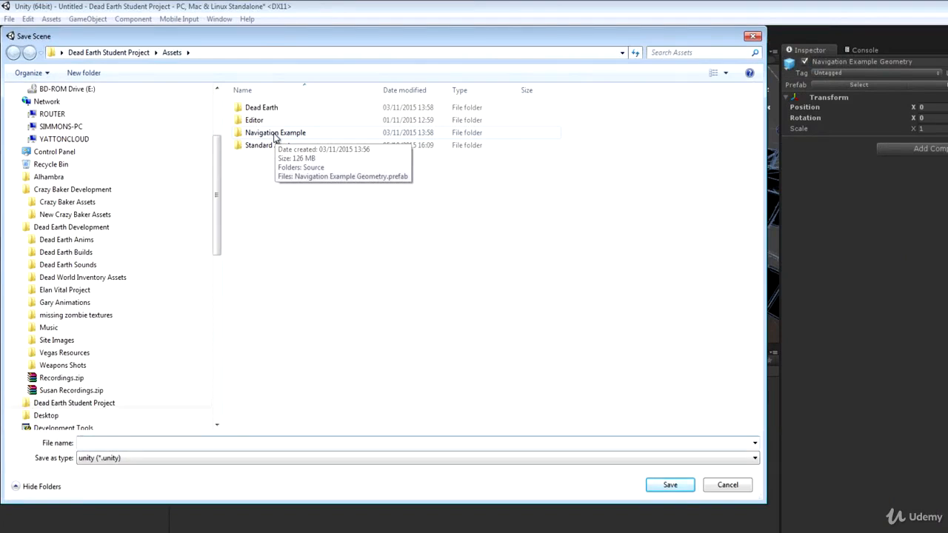
double_click(274, 135)
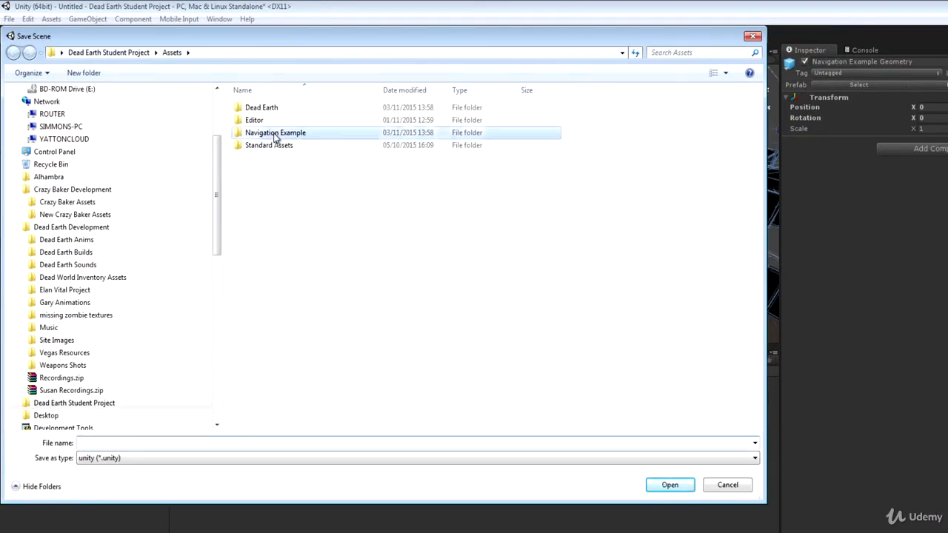
left_click(94, 442)
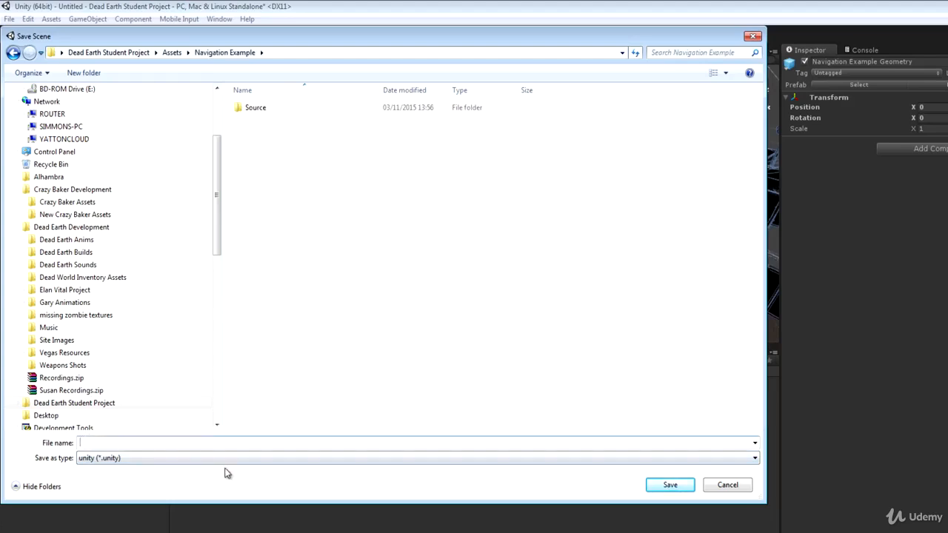
type("Navi")
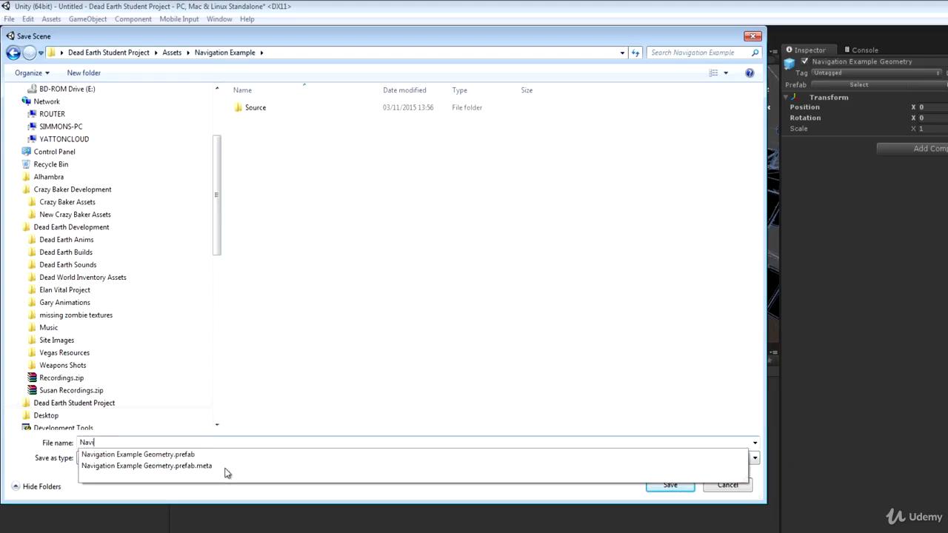
type("gation Example")
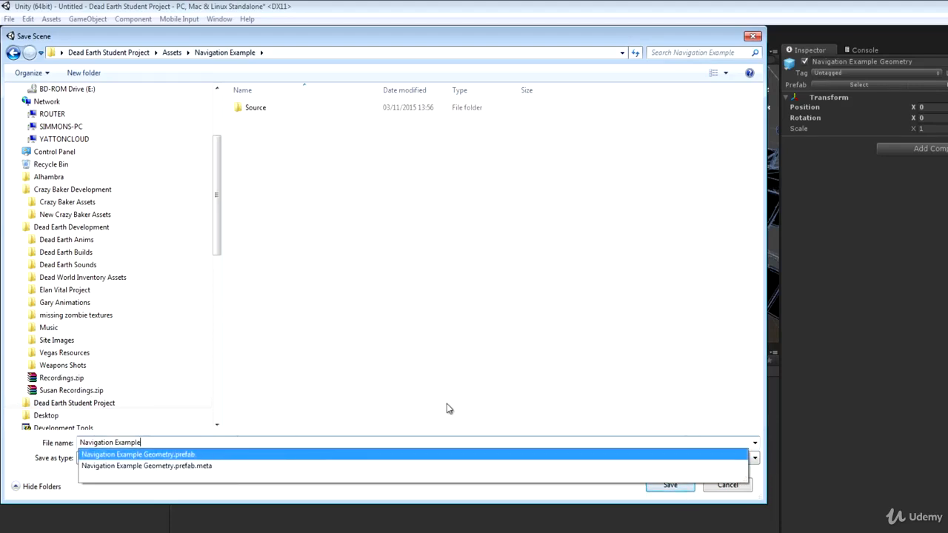
key("Return")
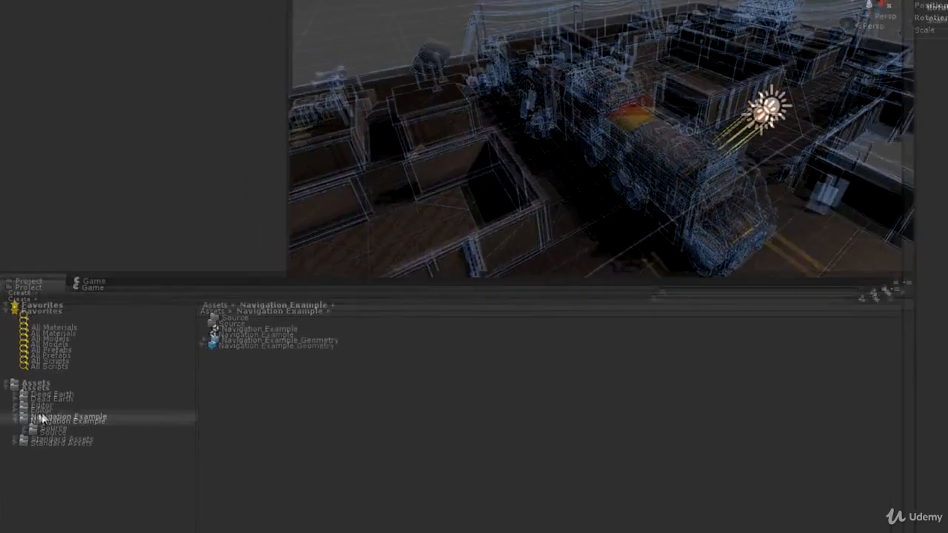
left_click(37, 459)
left_click(84, 354)
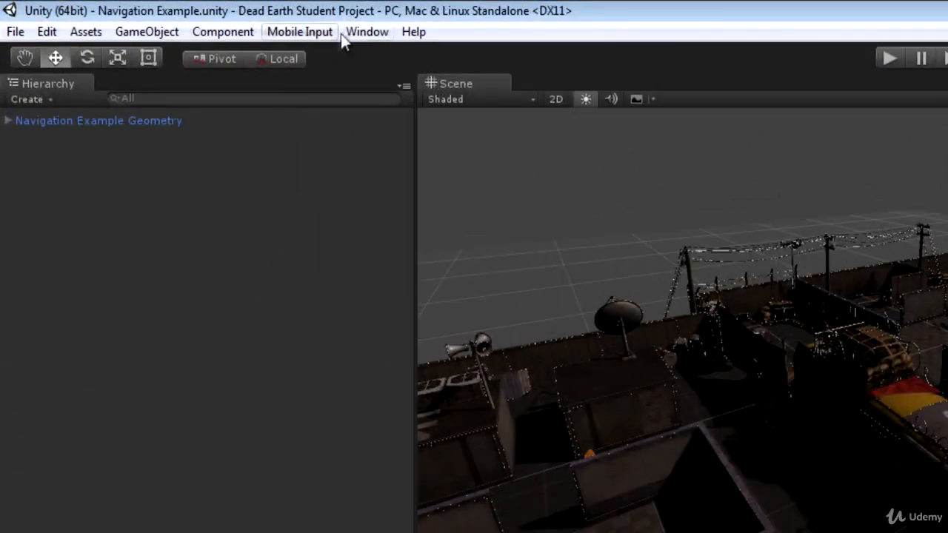
Open the Navigation window and dock it beside the Hierarchy, leaving the Hierarchy in front.
left_click(181, 15)
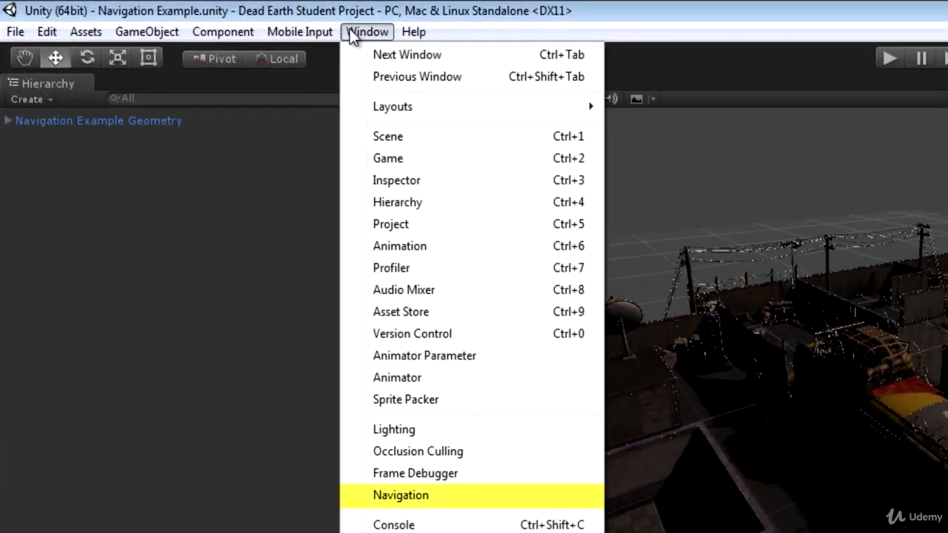
left_click(400, 497)
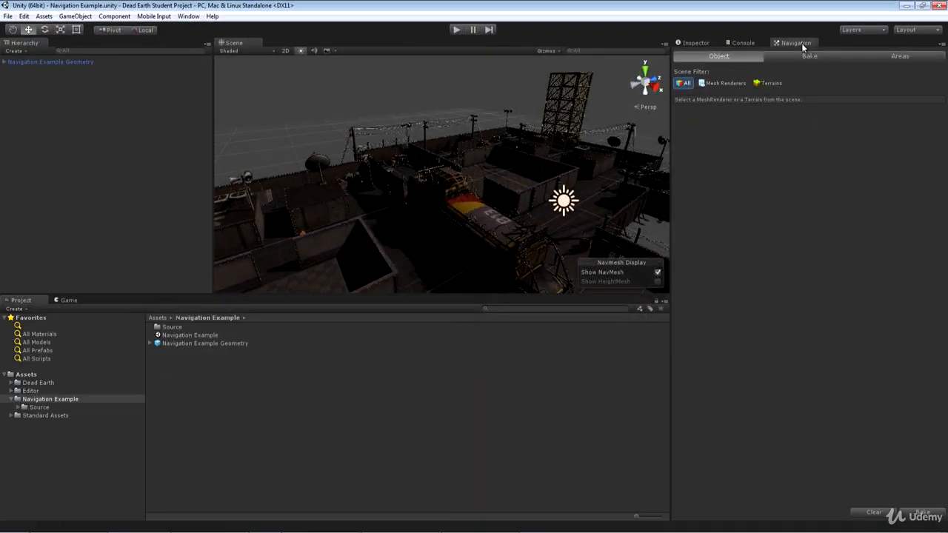
left_click_drag(798, 46, 56, 46)
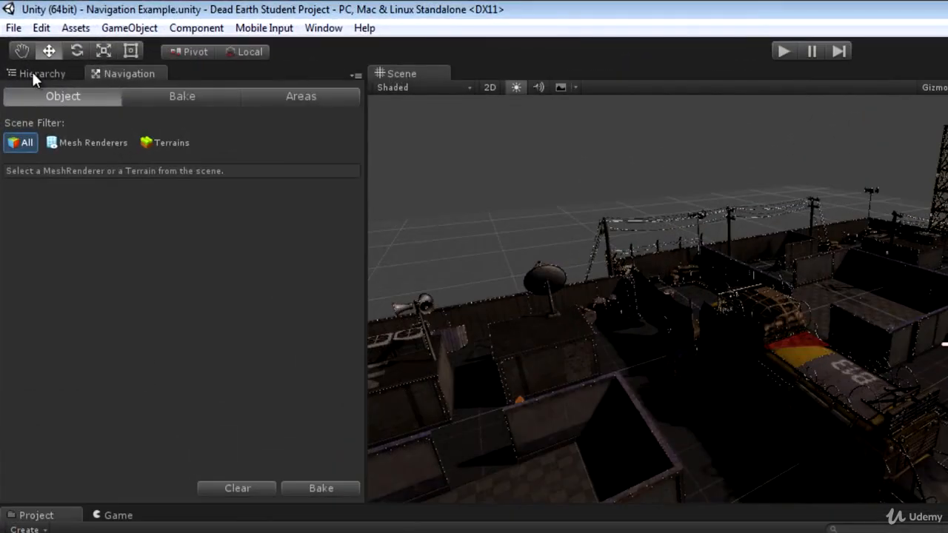
left_click(34, 66)
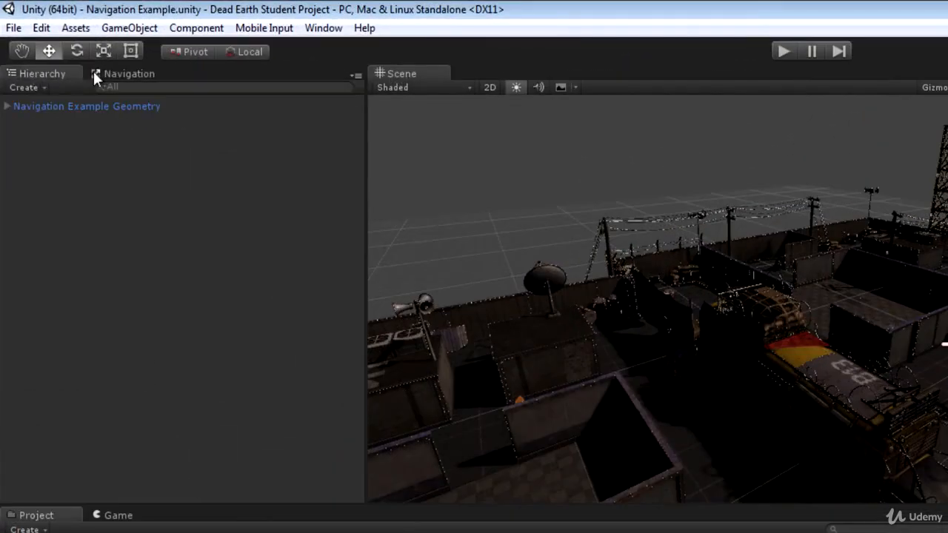
left_click(93, 71)
left_click(18, 69)
left_click(119, 73)
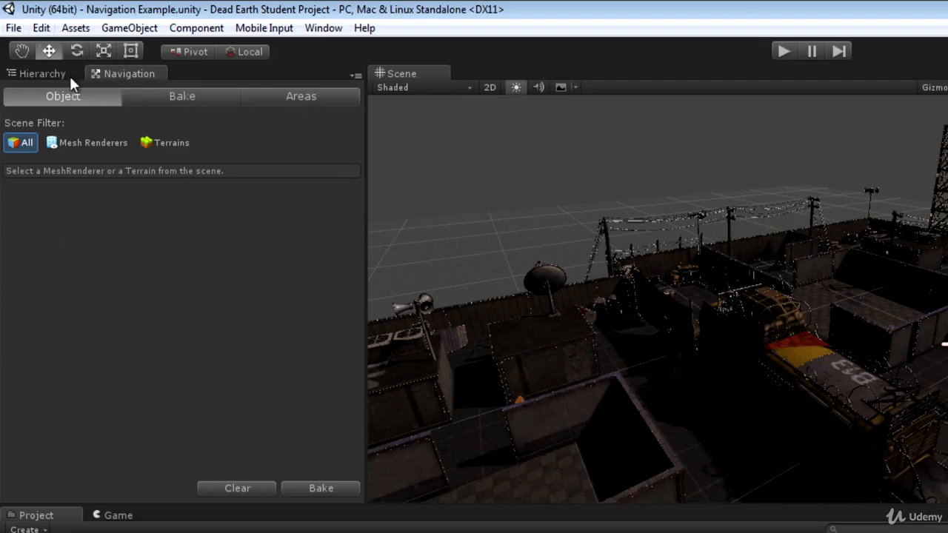
left_click(49, 74)
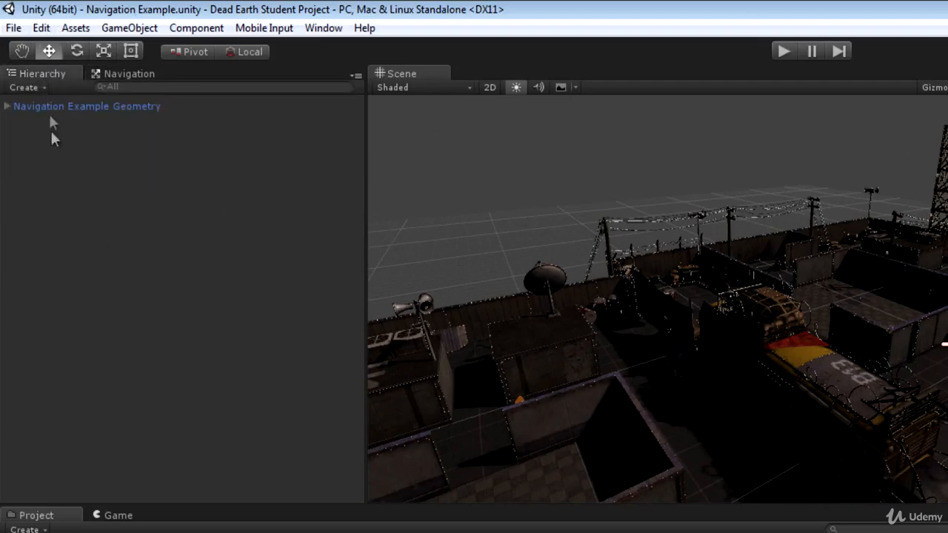
Review the Navigation window's Areas, Object and Bake settings and bake the NavMesh with the current agent settings.
left_click(111, 77)
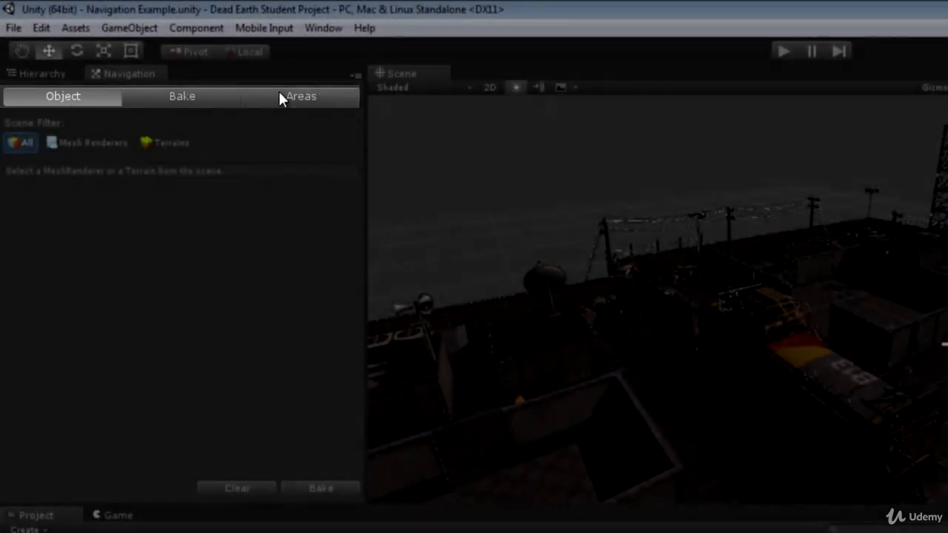
left_click(281, 96)
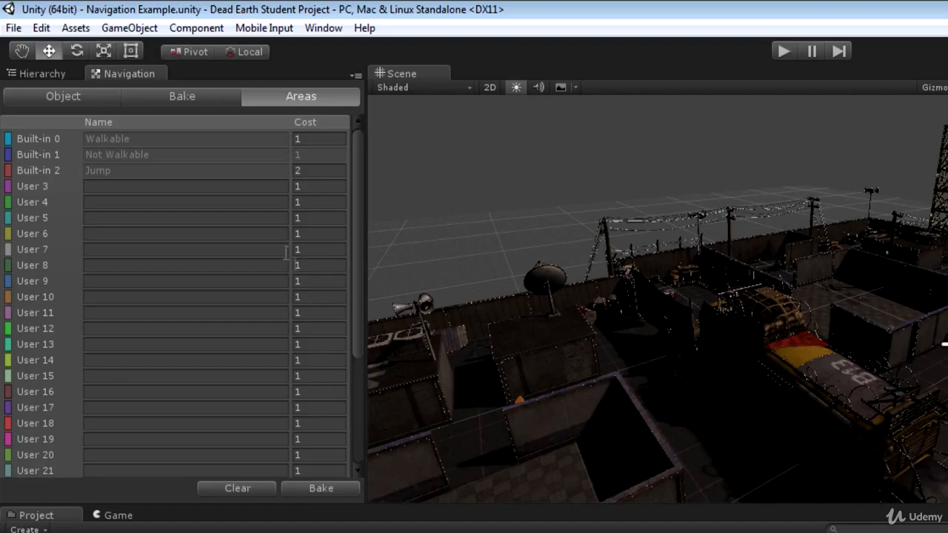
left_click(87, 98)
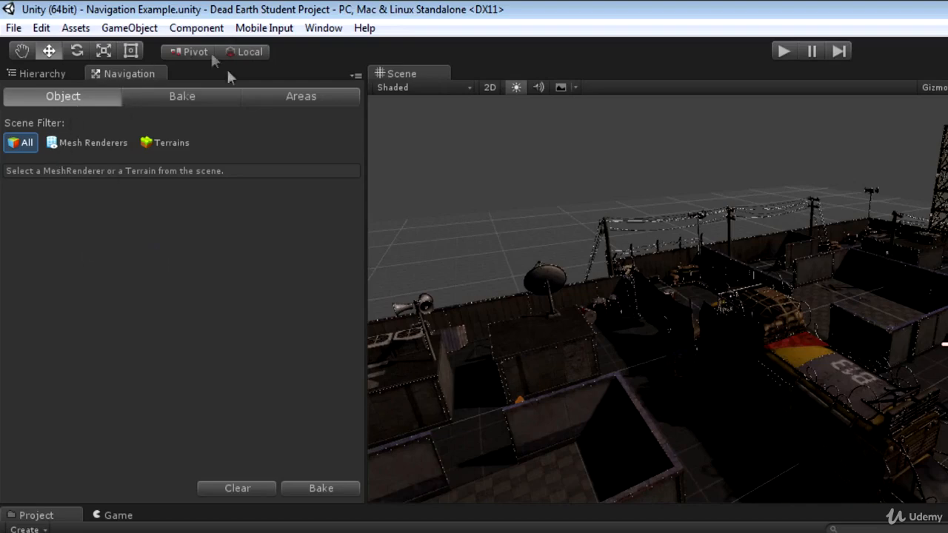
left_click(188, 104)
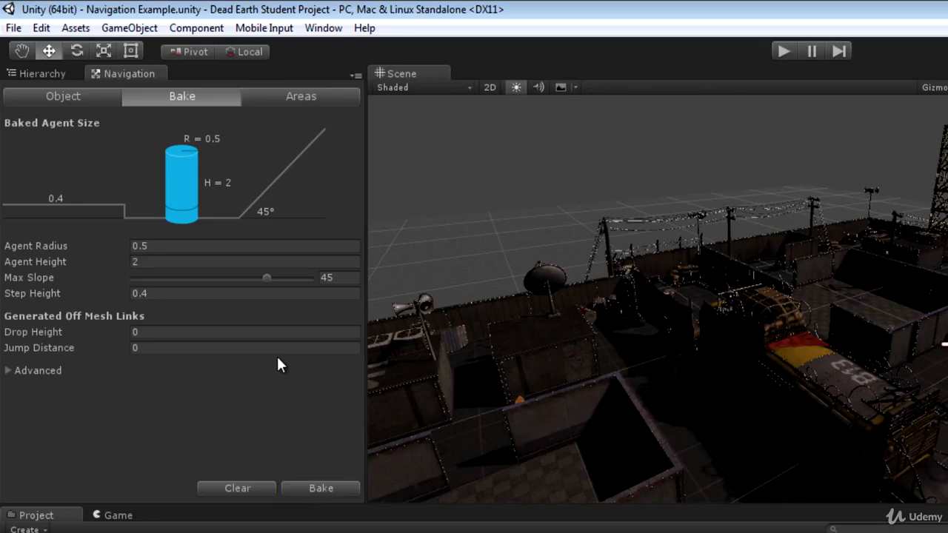
left_click(311, 489)
Expand Navigation Example Geometry, look through its debris and decals groups, and select debris to examine its objects in the scene.
left_click(29, 73)
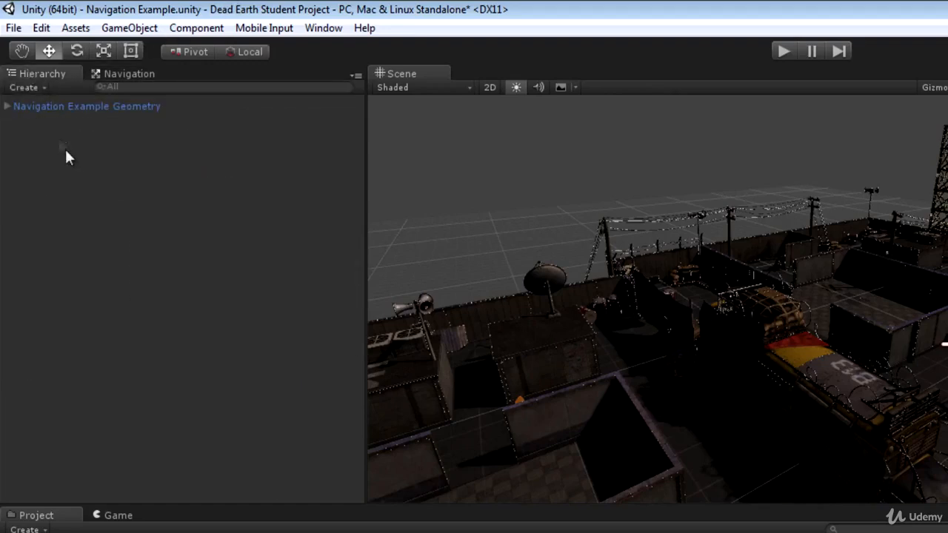
left_click(6, 106)
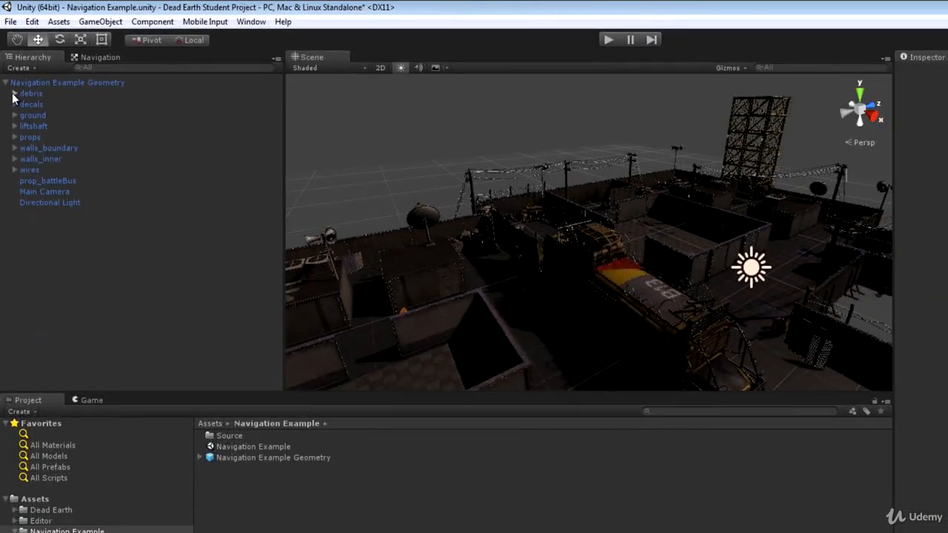
left_click(14, 93)
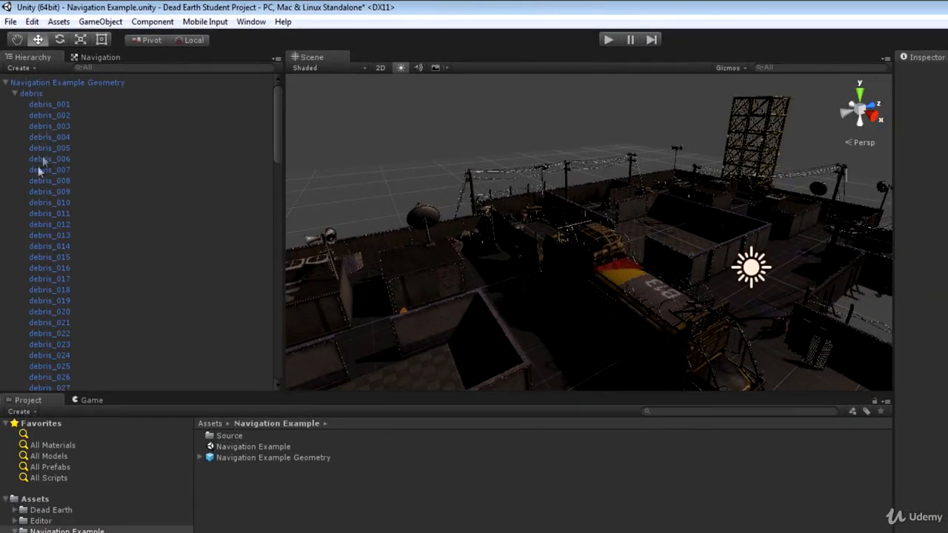
left_click(15, 93)
left_click(15, 104)
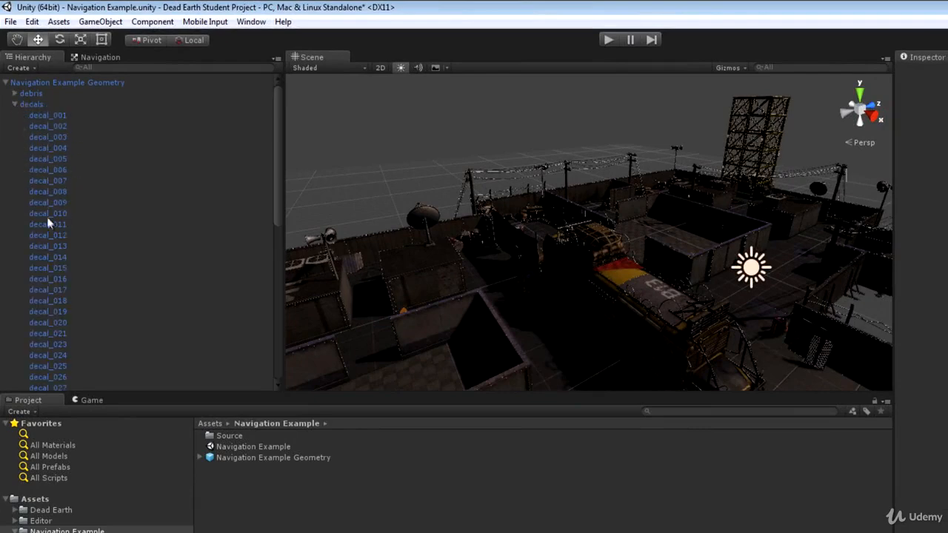
left_click(14, 105)
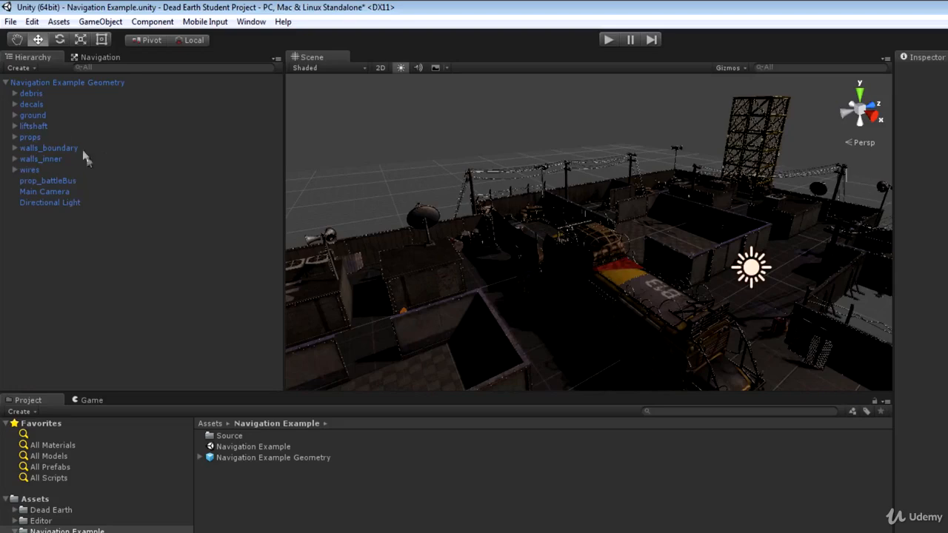
left_click(31, 94)
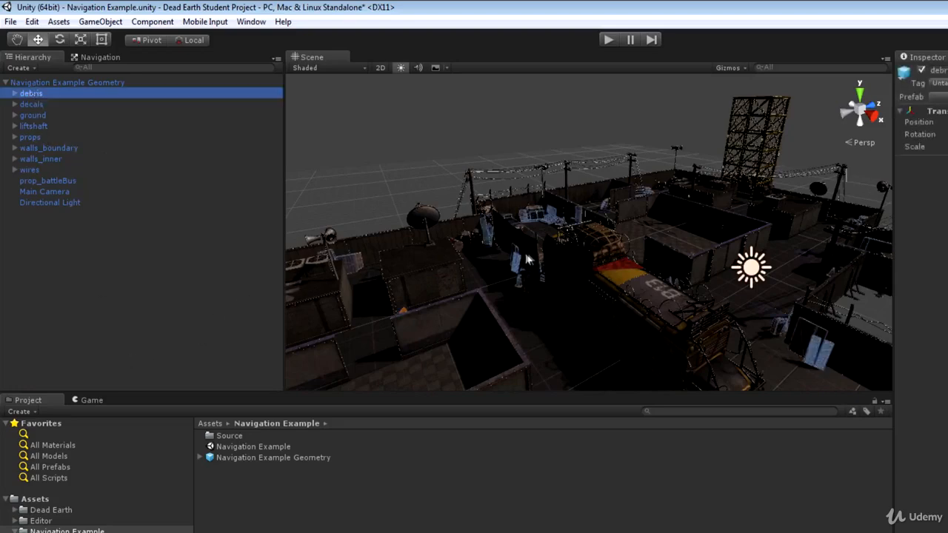
left_click_drag(525, 237, 332, 243, "alt")
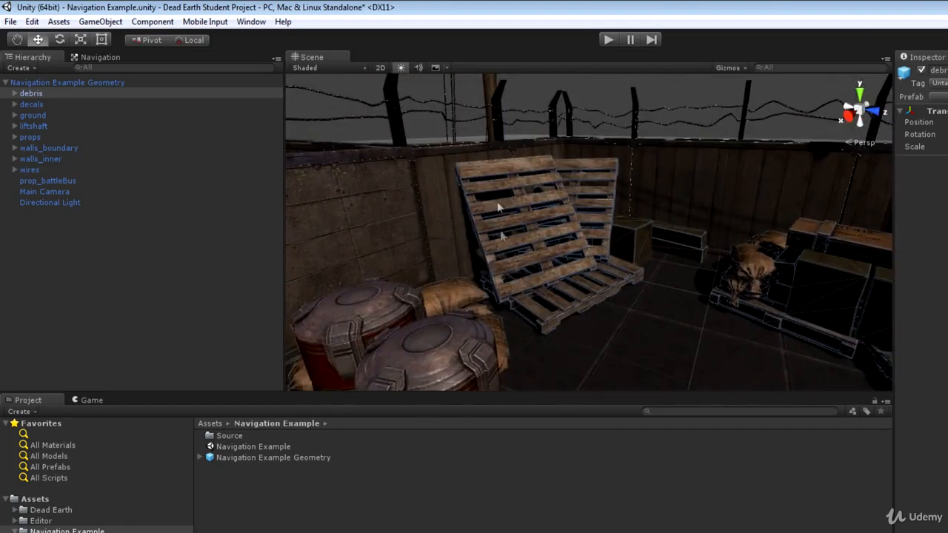
Enable the Navigation Static flag for the debris group and all its child objects.
left_click_drag(517, 220, 124, 145, "alt")
right_click_drag(37, 135, 15, 222)
right_click_drag(944, 256, 649, 200)
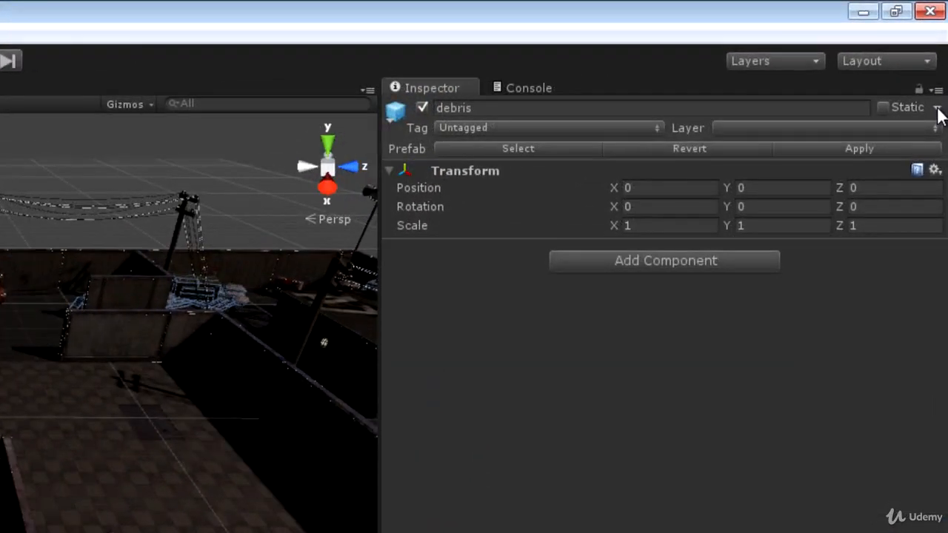
left_click(943, 54)
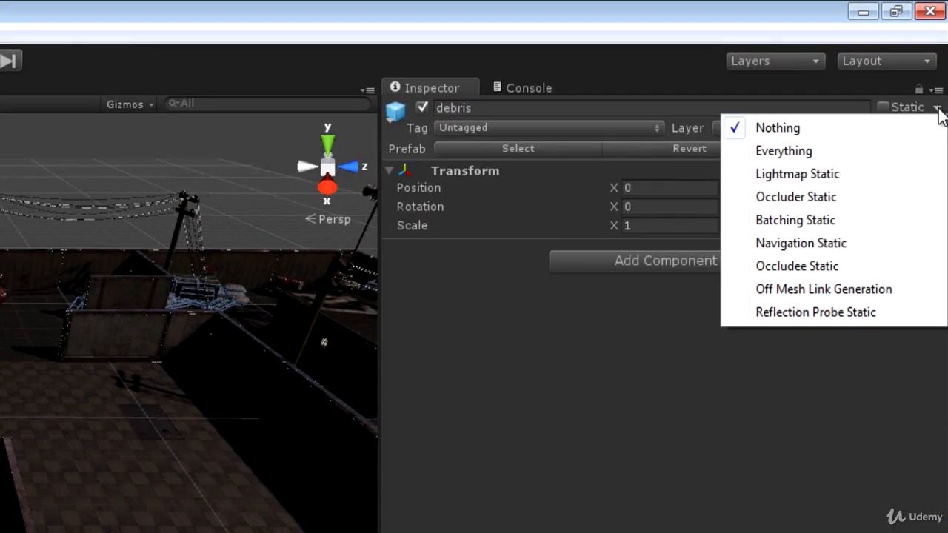
left_click(777, 246)
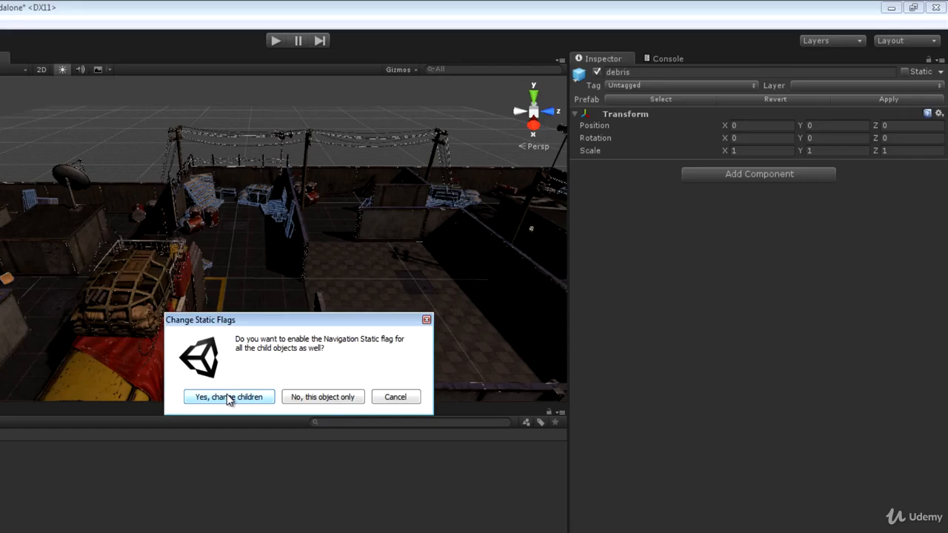
left_click(228, 397)
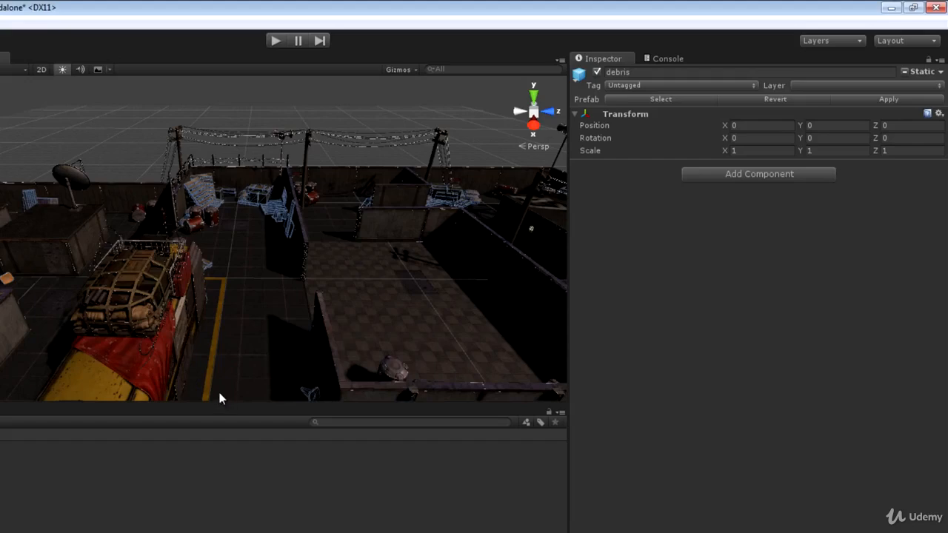
Reset the debris group's static flags, enable all of them including its children, and review the list of flags.
left_click(905, 72)
key("Return")
left_click(906, 74)
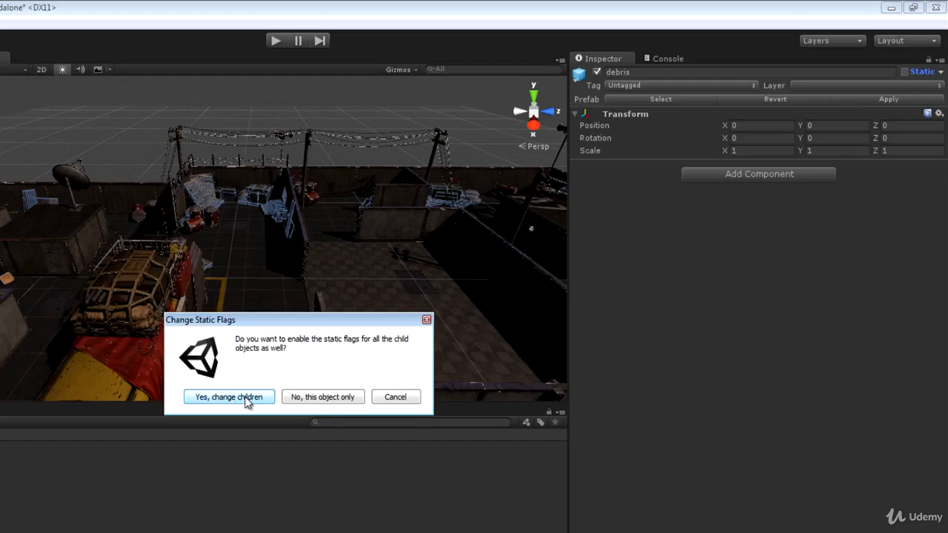
left_click(248, 400)
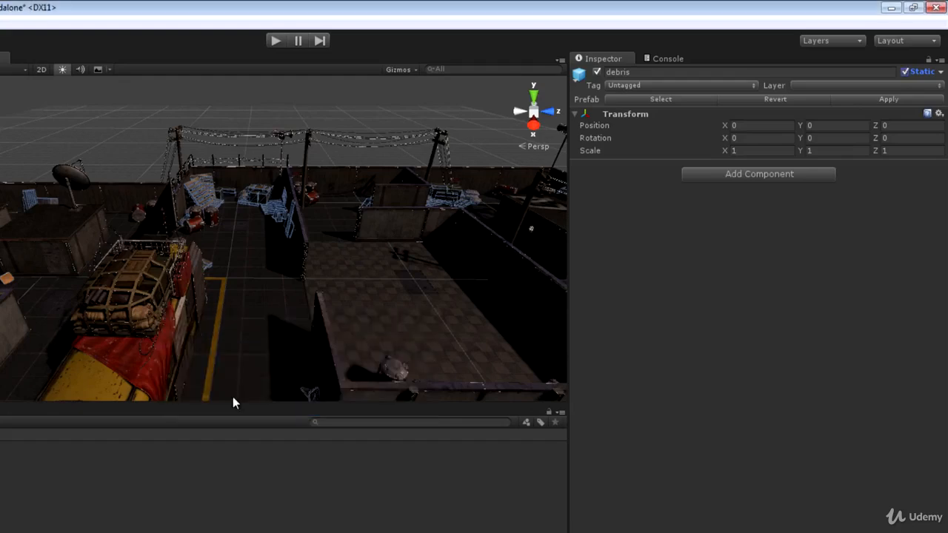
left_click(940, 72)
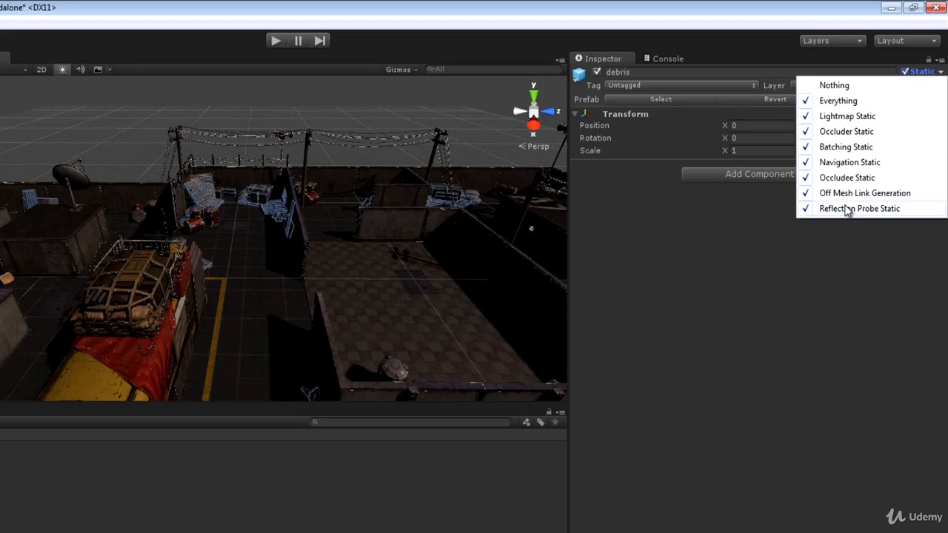
left_click(624, 3)
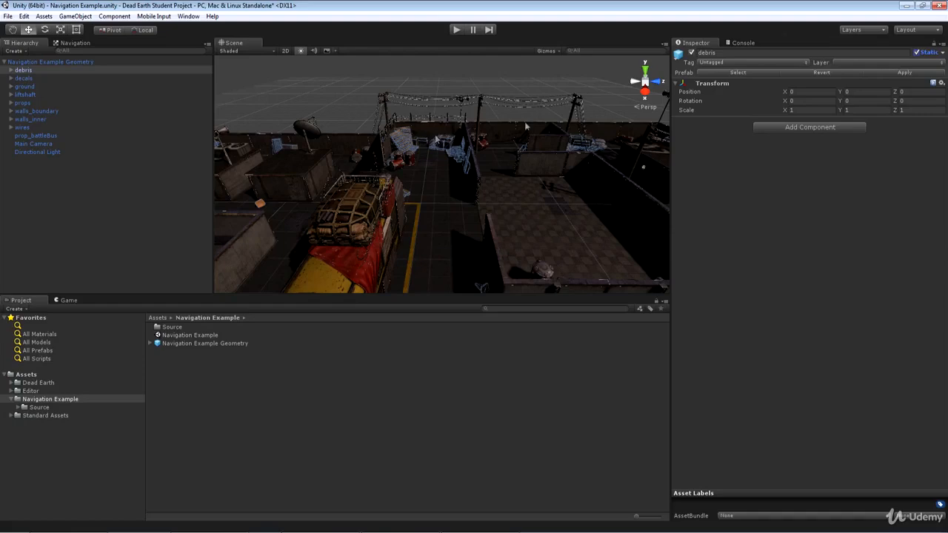
left_click(942, 54)
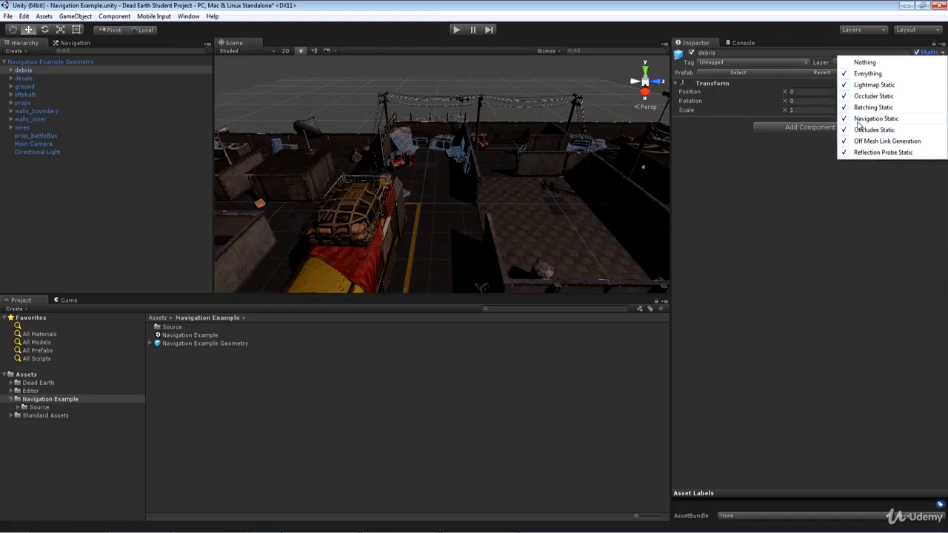
left_click(505, 6)
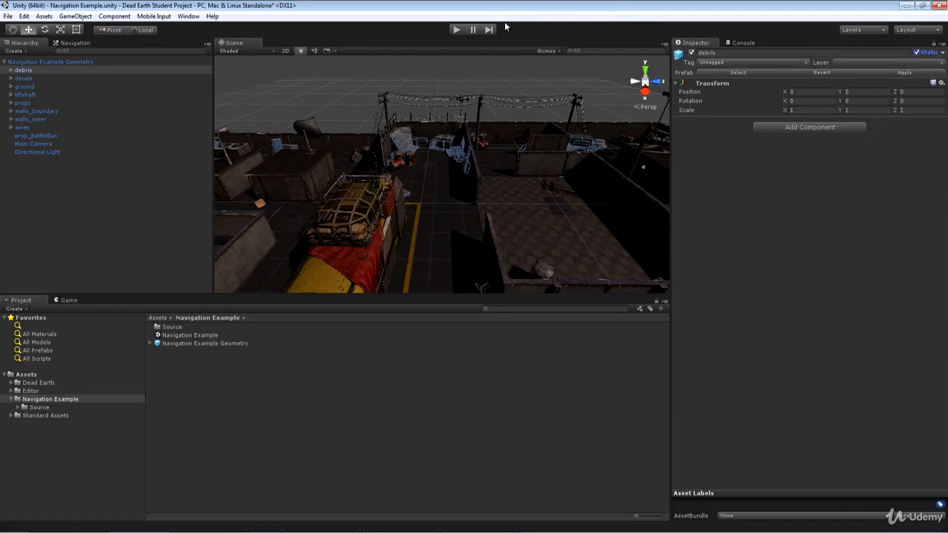
Select the decals group and examine its objects in the scene.
left_click(23, 78)
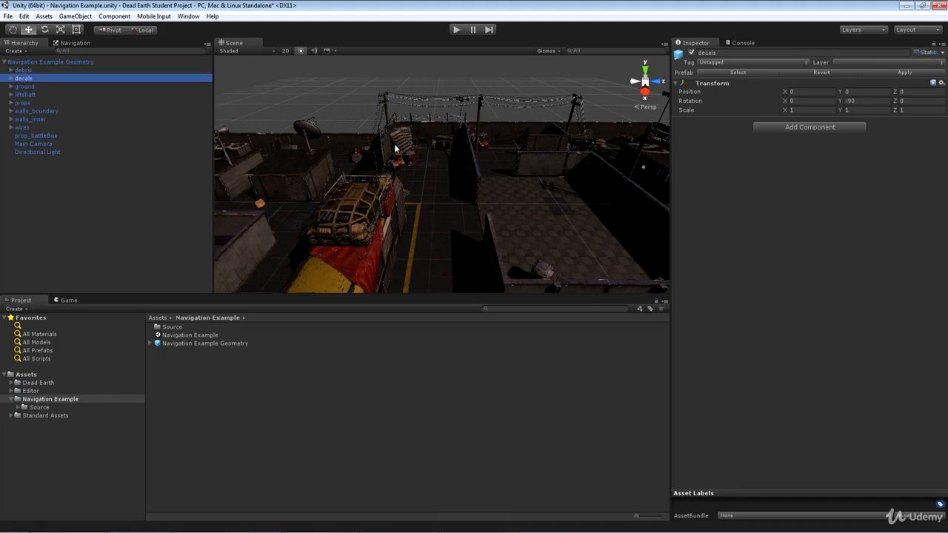
left_click_drag(400, 151, 815, 131, "alt")
right_click_drag(815, 131, 508, 143)
right_click_drag(307, 118, 115, 152)
Mark the ground group and all its child objects as static.
left_click(24, 87)
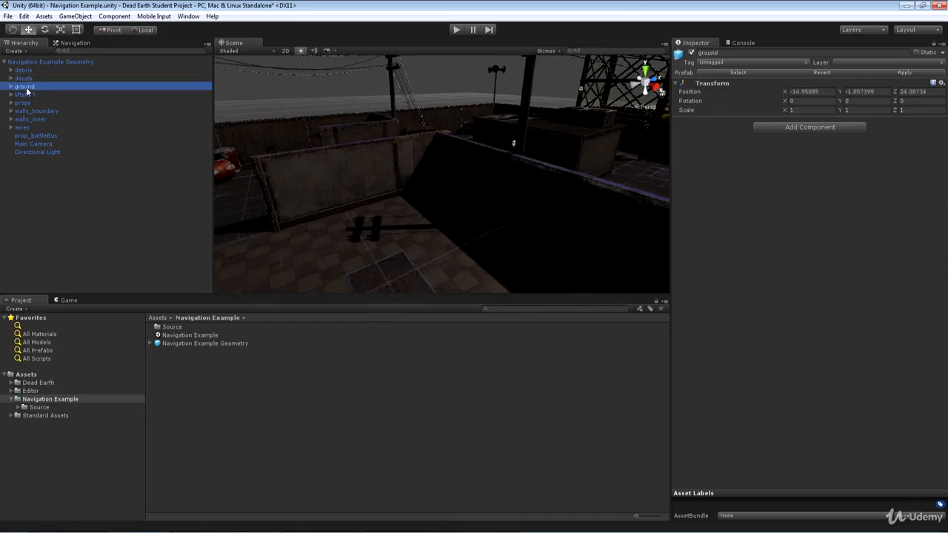
right_click_drag(346, 133, 187, 177)
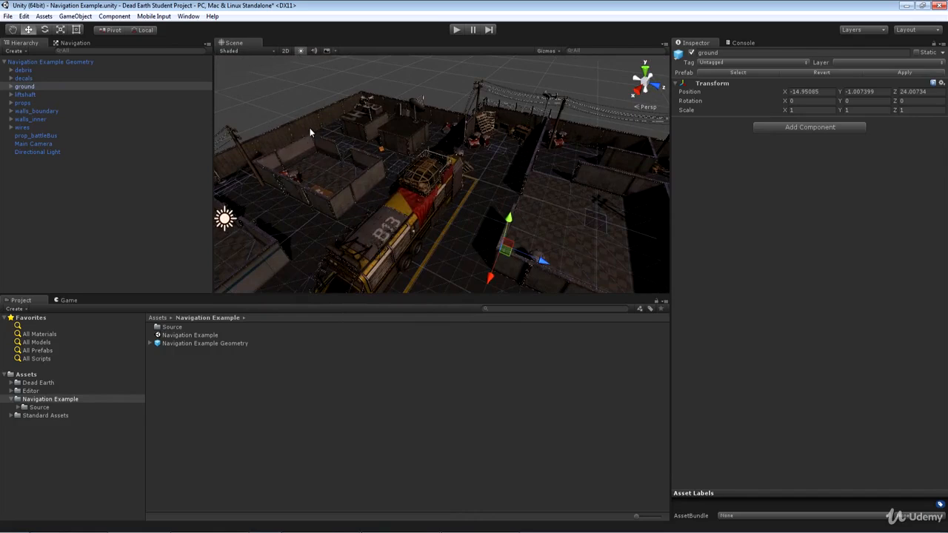
right_click_drag(310, 127, 373, 139)
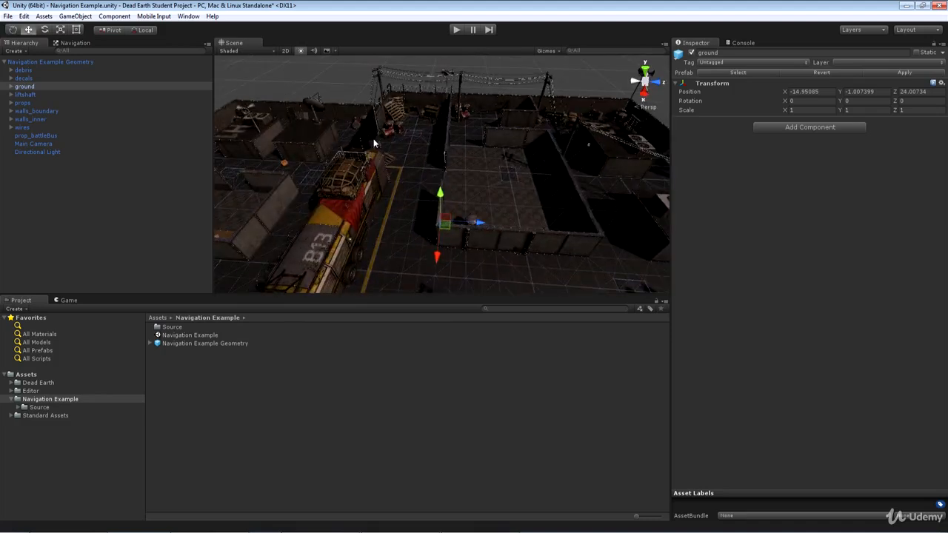
left_click(916, 52)
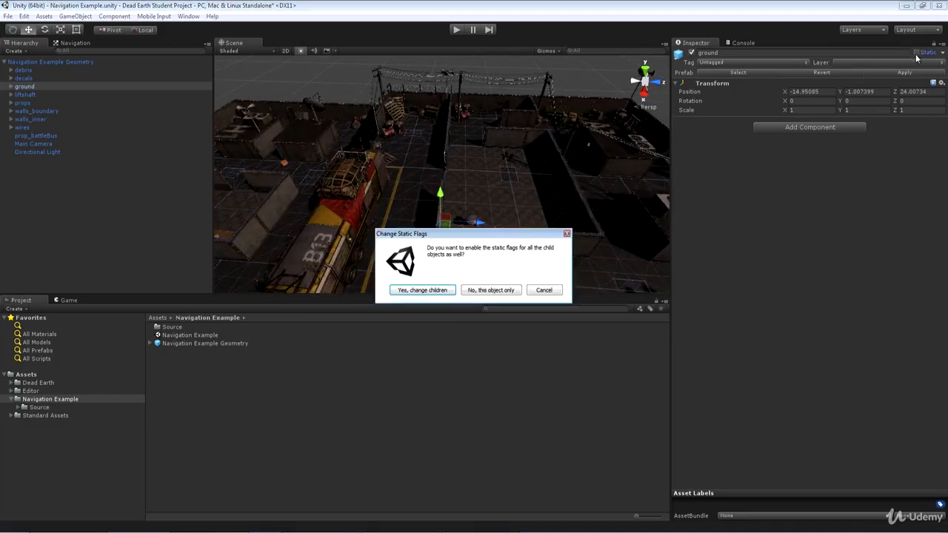
left_click(422, 290)
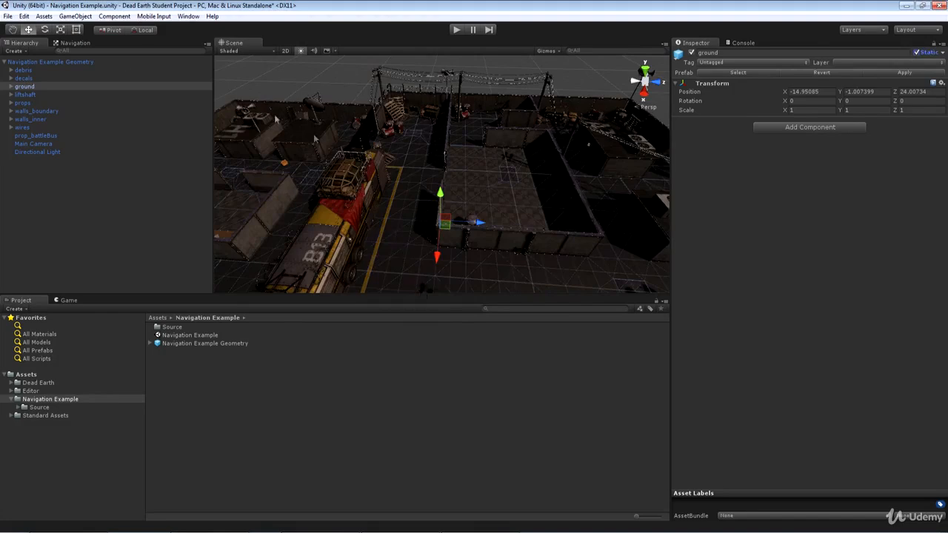
Inspect the liftshaft tower in the scene and mark liftshaft with all its child objects as static.
left_click(31, 97)
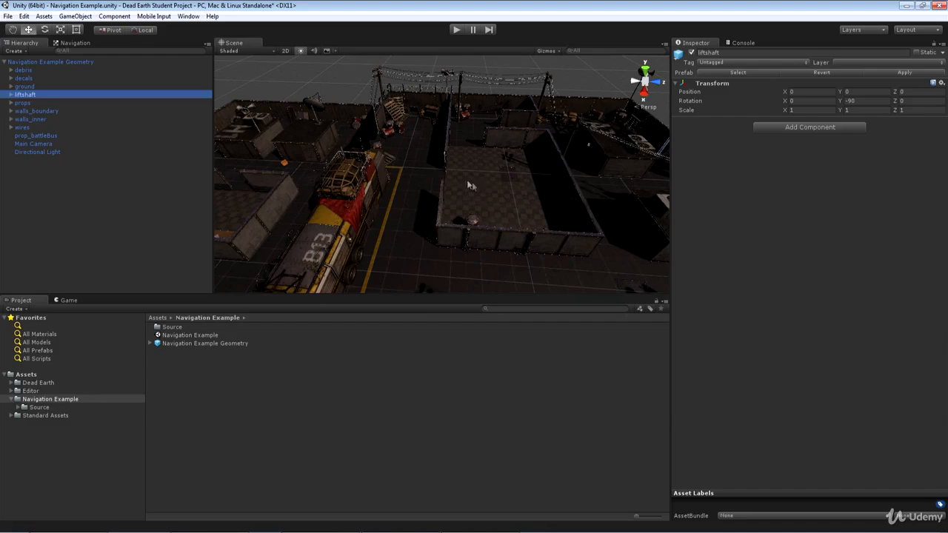
right_click_drag(468, 182, 744, 179)
key("w")
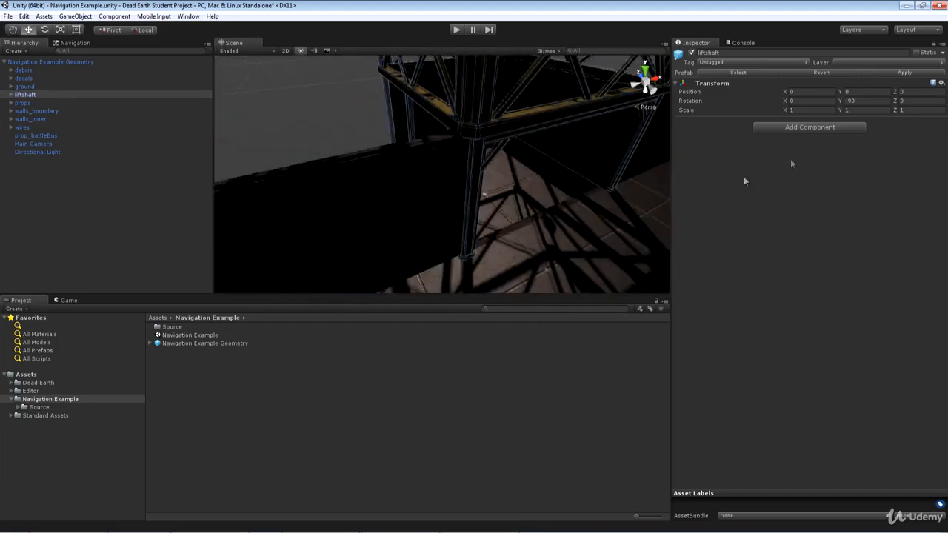
right_click_drag(484, 177, 347, 155)
key("s")
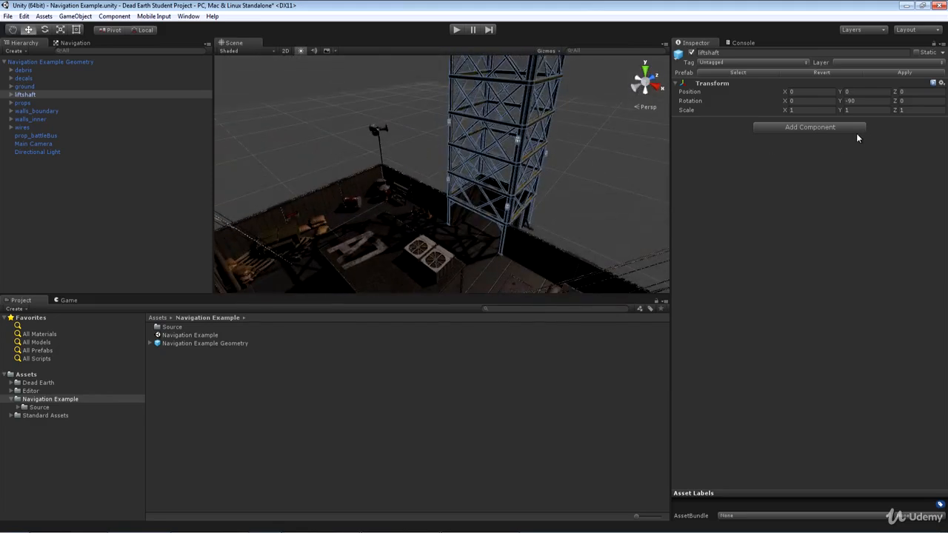
left_click(918, 55)
left_click(437, 294)
Inspect the props group in the scene and mark it and all its child objects as static.
left_click(17, 103)
right_click_drag(362, 160, 184, 203)
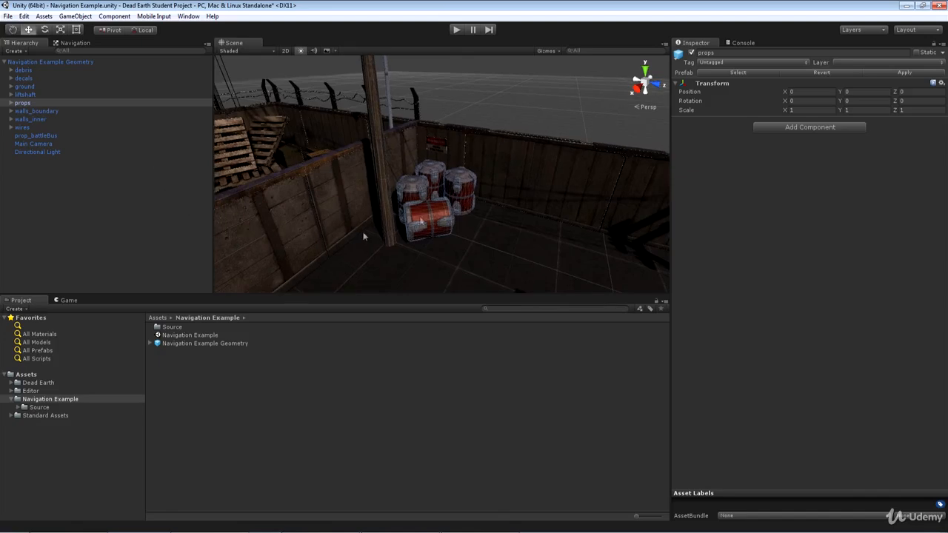
right_click_drag(539, 195, 512, 144)
left_click(917, 54)
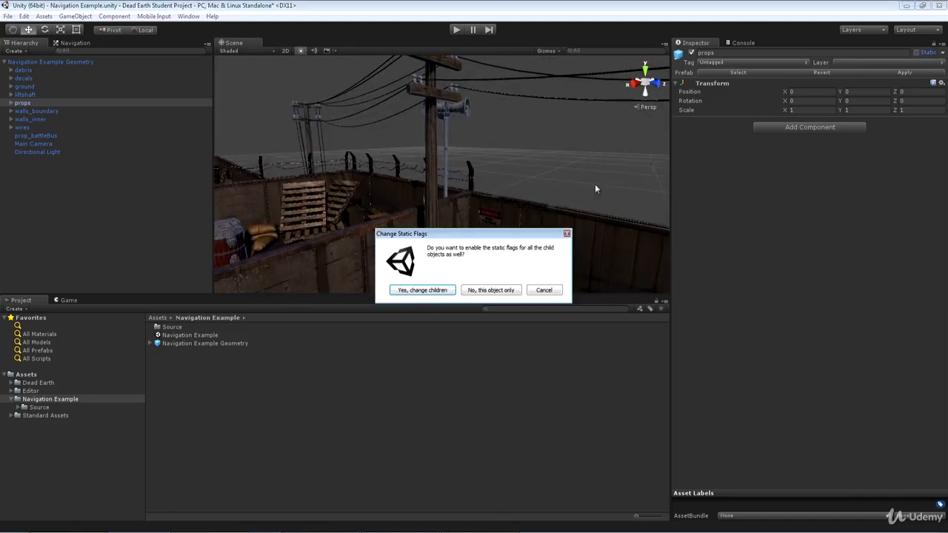
left_click(435, 290)
Mark the walls_boundary and walls_inner groups as static, including all their child objects.
double_click(37, 111)
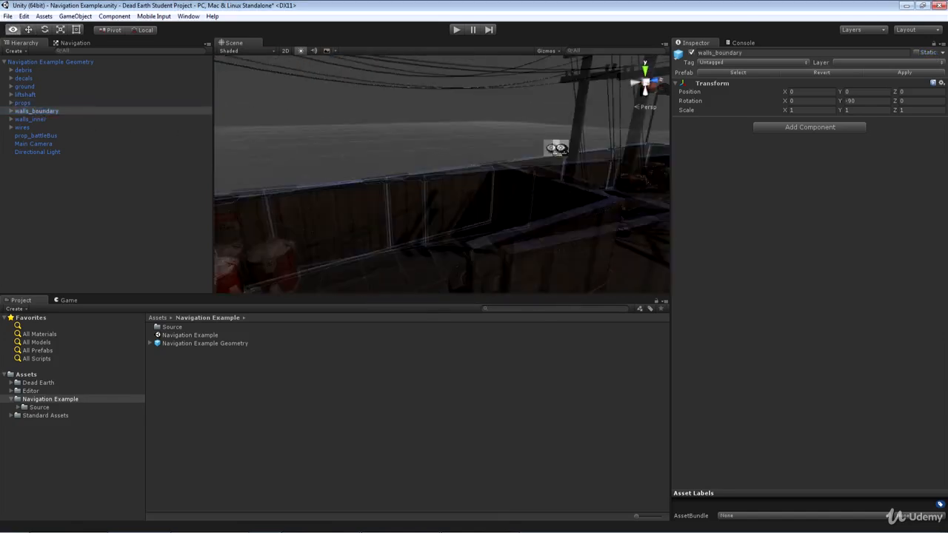
left_click(917, 54)
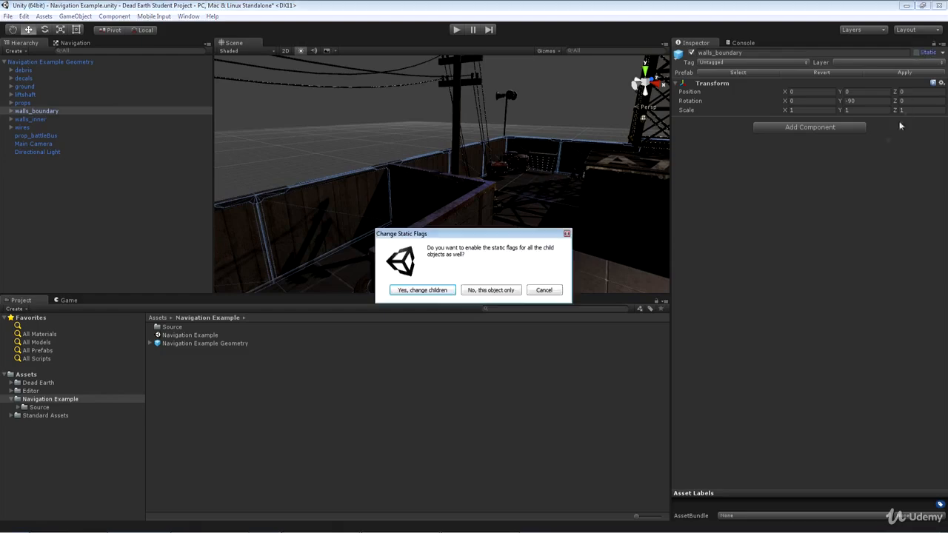
left_click(426, 291)
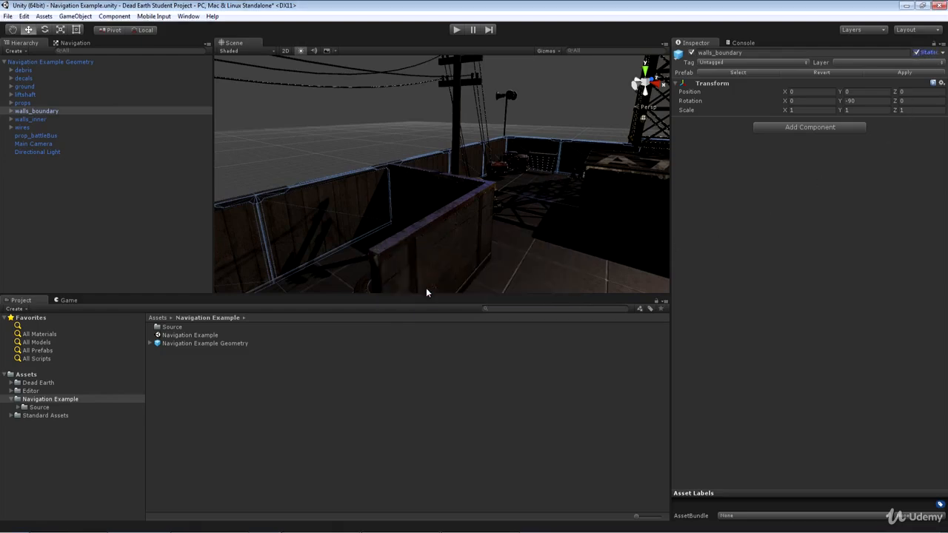
left_click(34, 120)
right_click_drag(266, 110, 481, 114)
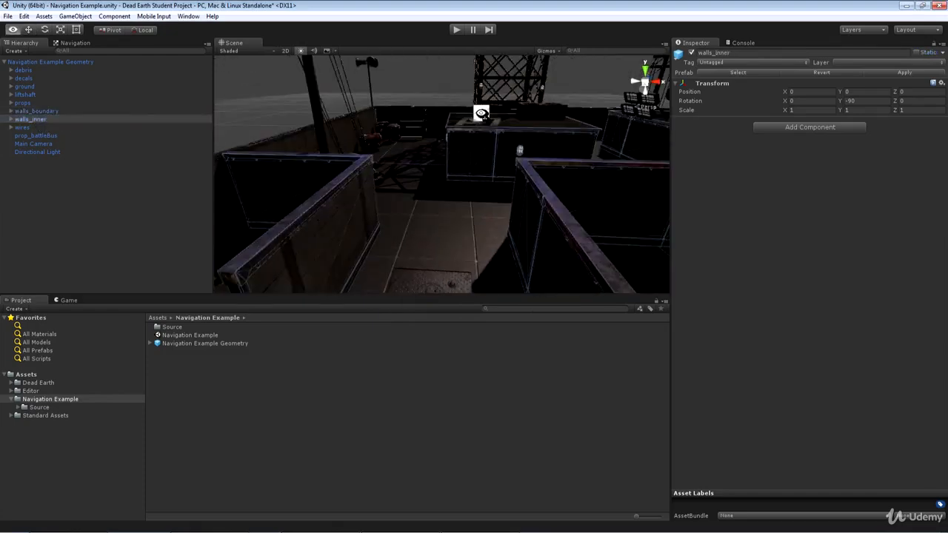
left_click(917, 53)
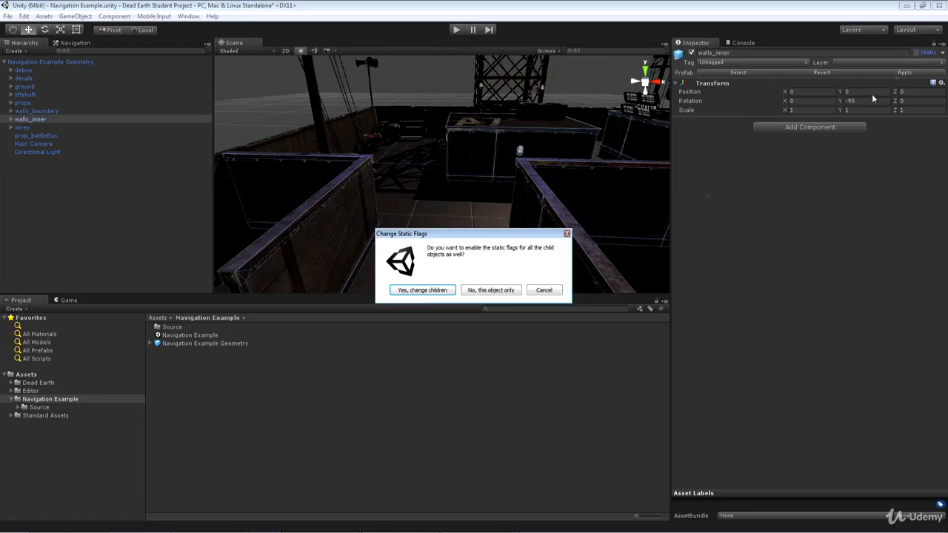
left_click(424, 291)
Select the wires group and examine where its cables run relative to the poles, walls and ground.
left_click(22, 127)
right_click_drag(519, 177, 242, 125)
right_click_drag(368, 170, 283, 228)
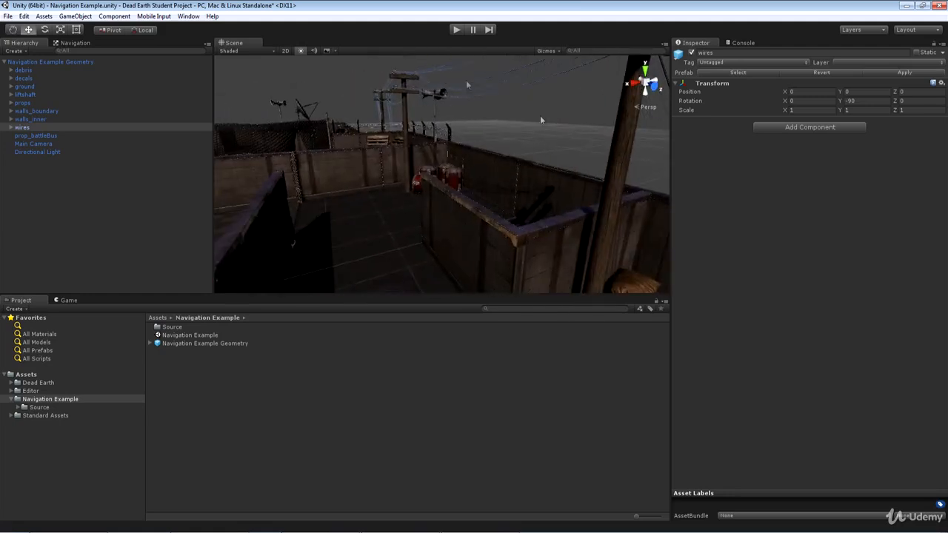
right_click_drag(393, 149, 354, 94)
left_click_drag(507, 176, 513, 231, "alt")
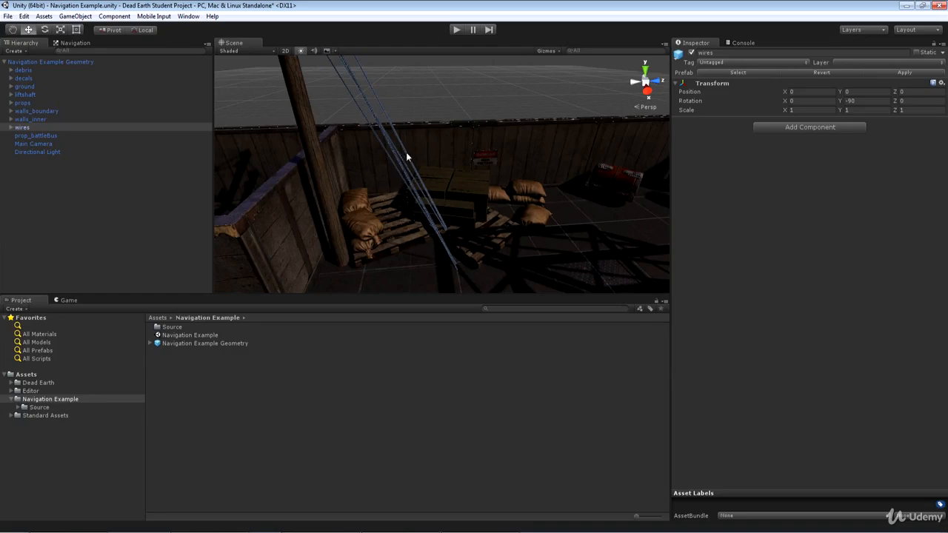
left_click_drag(407, 157, 267, 191, "alt")
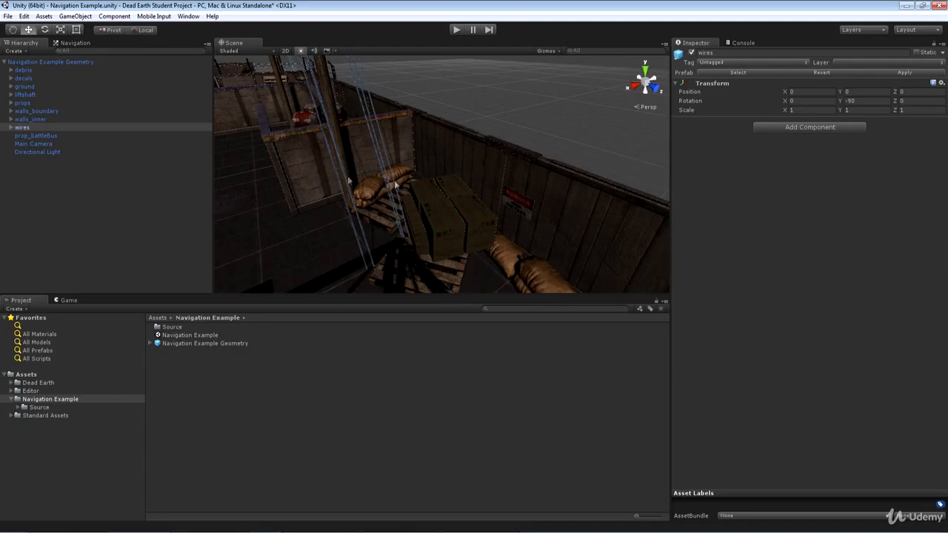
left_click_drag(402, 213, 454, 220, "alt")
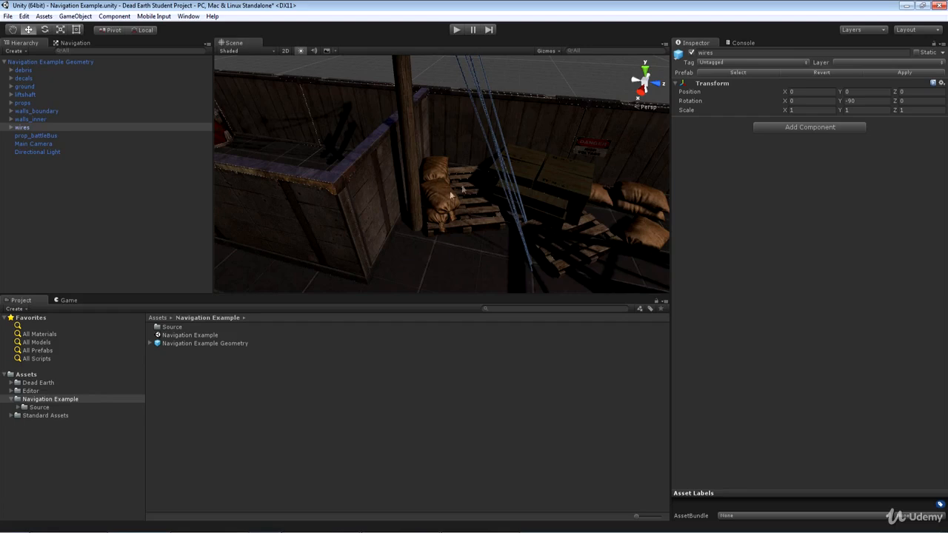
left_click_drag(490, 196, 460, 123, "alt")
scroll(459, 124, "down", 4)
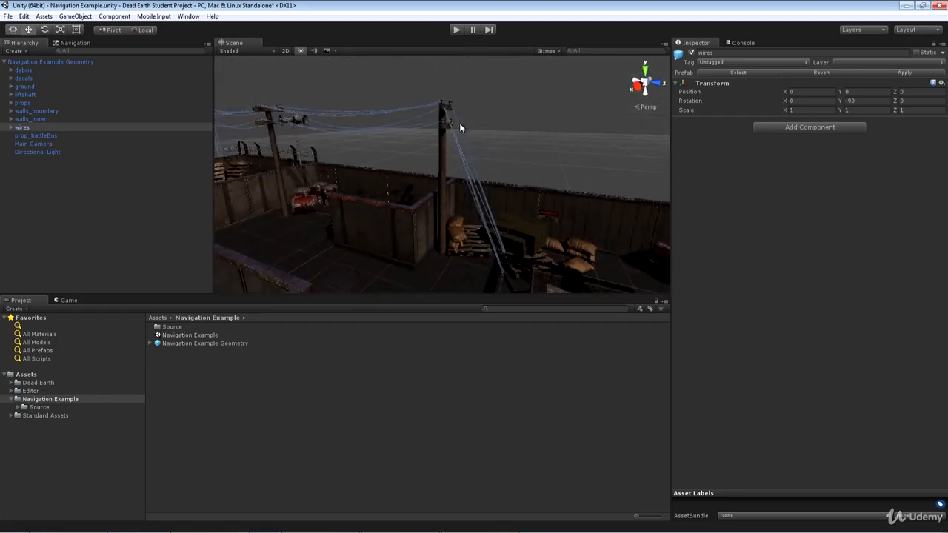
left_click_drag(266, 99, 533, 136, "alt")
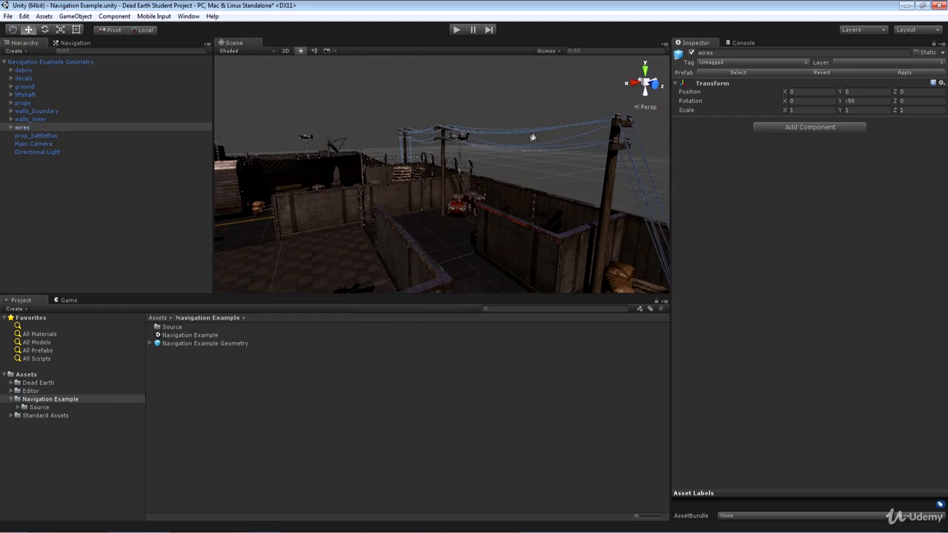
Frame prop_battleBus in the scene, mark it as static, and select Main Camera.
left_click(40, 138)
key("f")
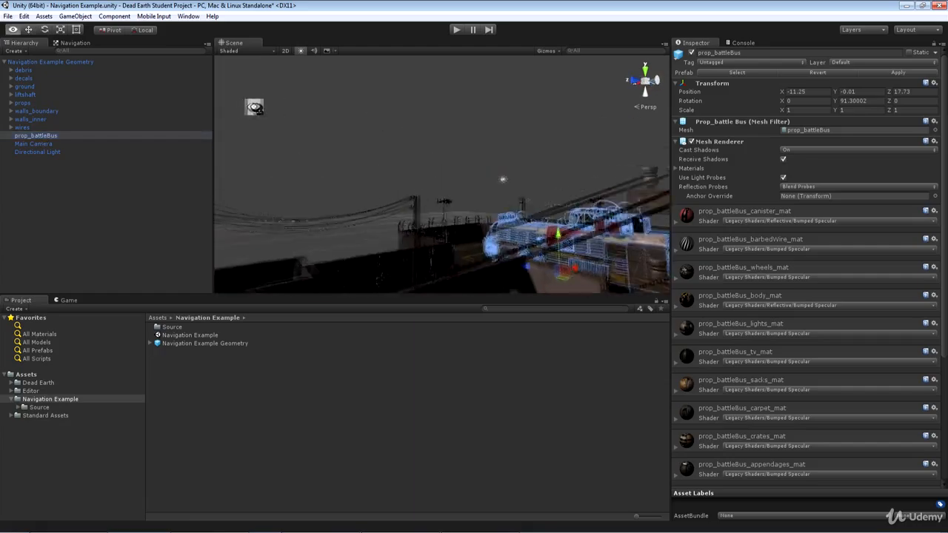
left_click_drag(294, 127, 423, 211, "alt")
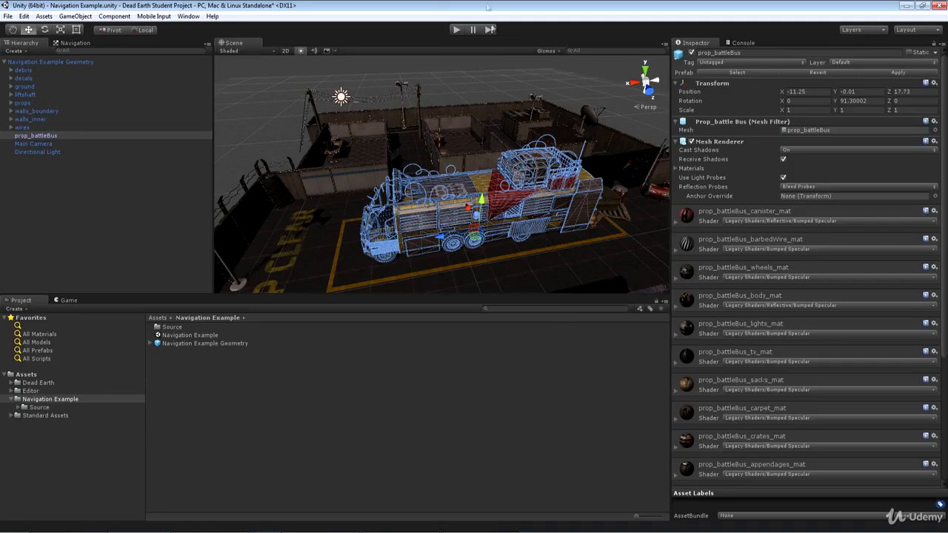
left_click(910, 54)
left_click(33, 143)
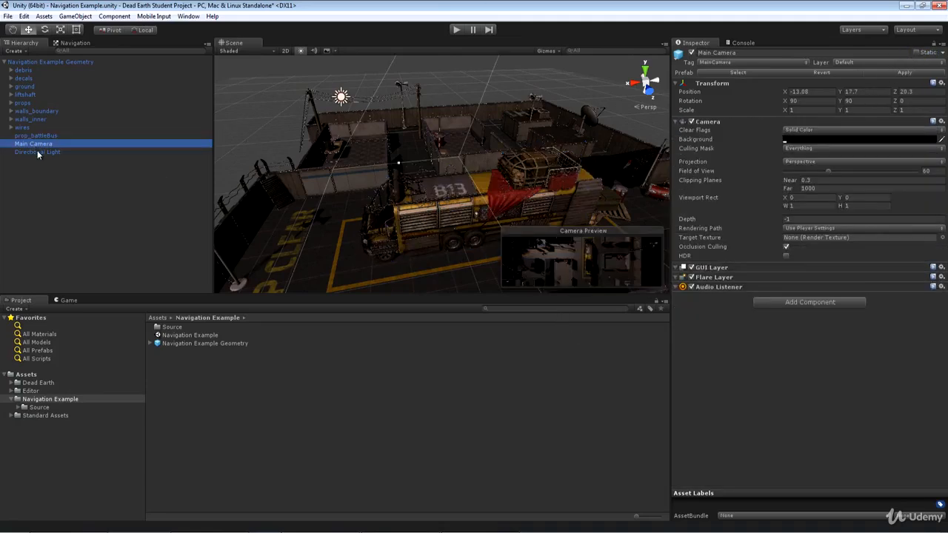
Check the Static settings of Directional Light and Main Camera.
left_click(37, 151)
left_click(37, 143)
left_click(36, 151)
left_click(36, 144)
Bake the scene's NavMesh with the default agent settings and view its coverage around the battle bus from above.
right_click_drag(316, 130, 595, 134)
key("s")
key("w")
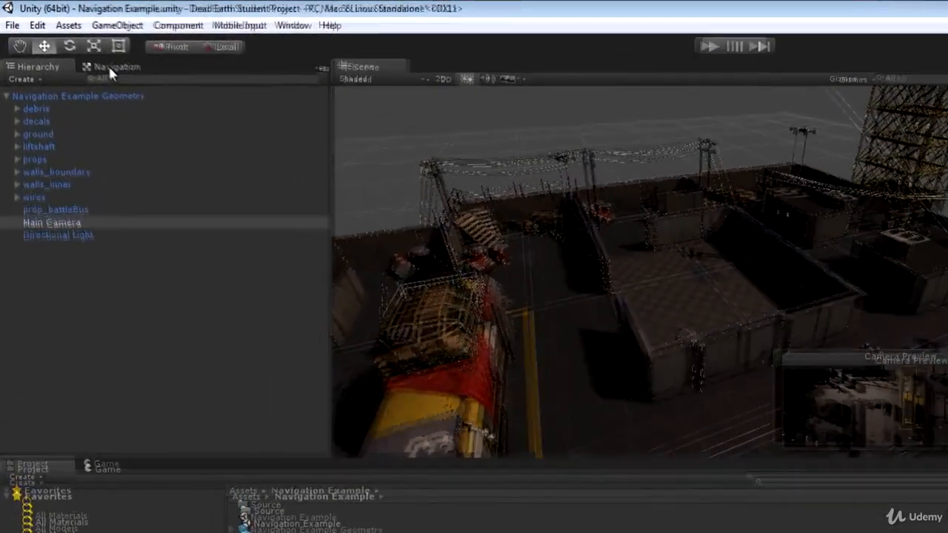
left_click(74, 43)
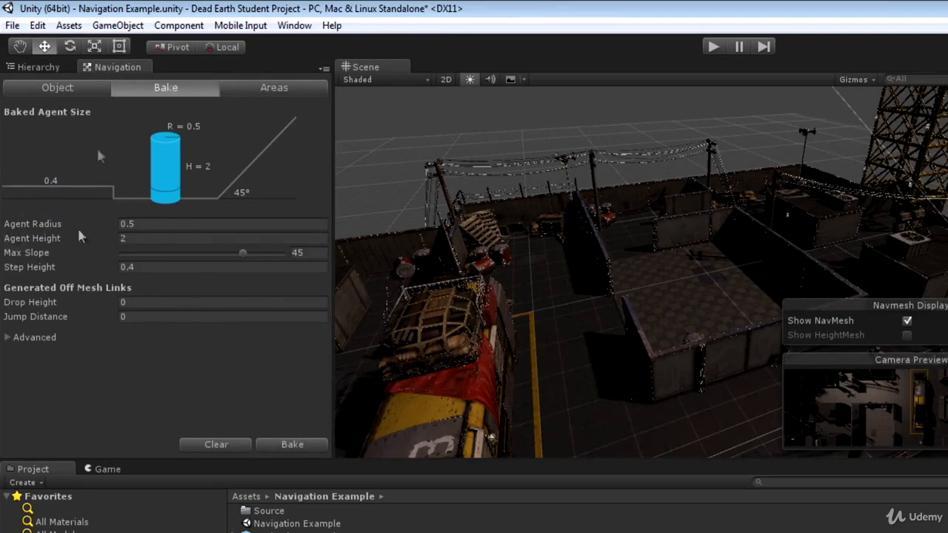
left_click(285, 443)
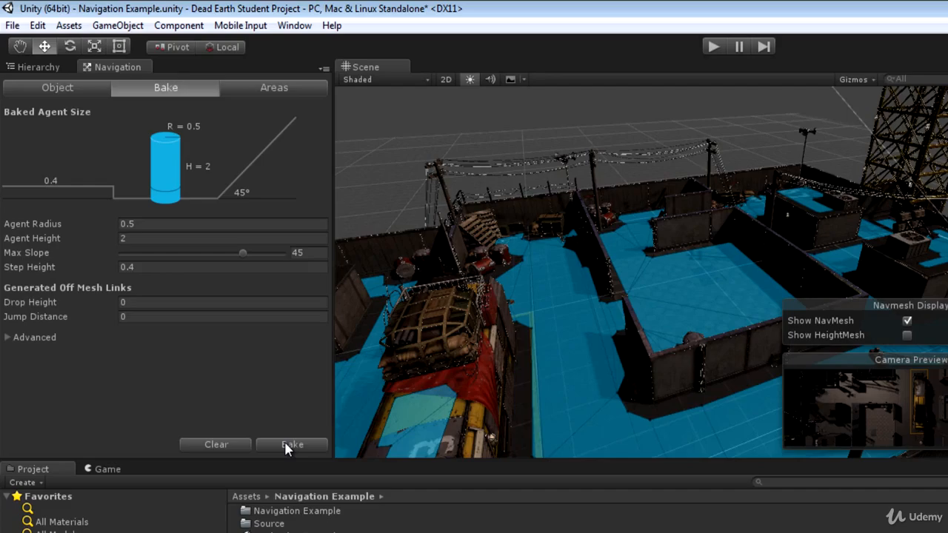
left_click_drag(515, 211, 443, 310, "alt")
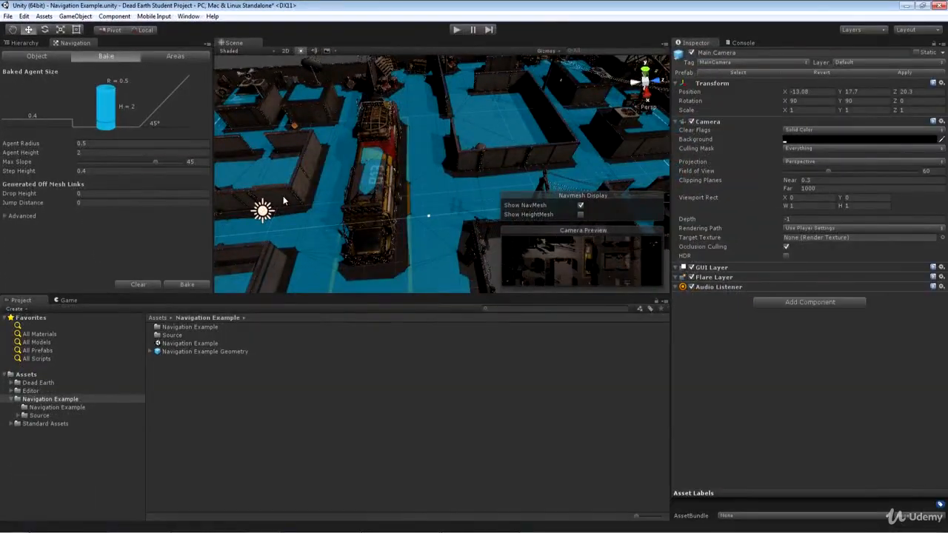
Deactivate the root Navigation Example Geometry object and examine the baked NavMesh on its own.
left_click(34, 43)
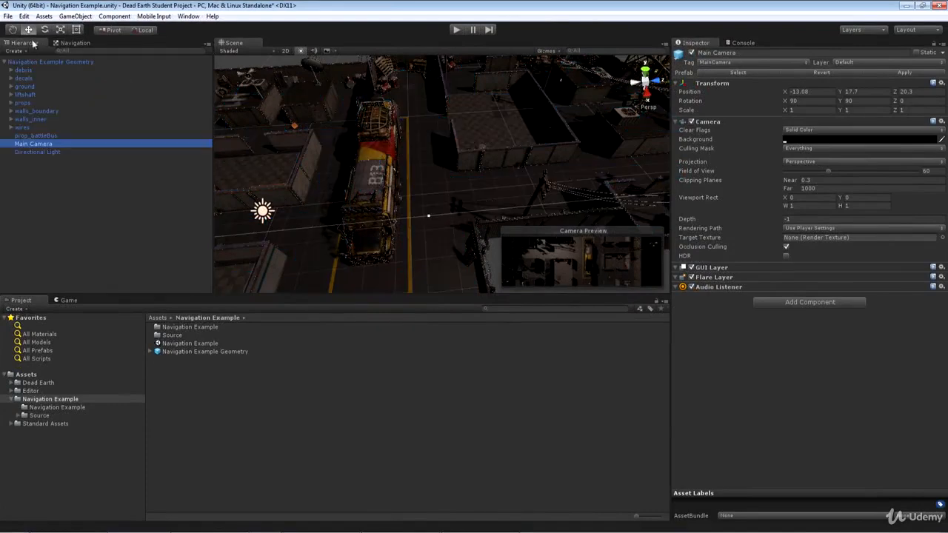
left_click(38, 62)
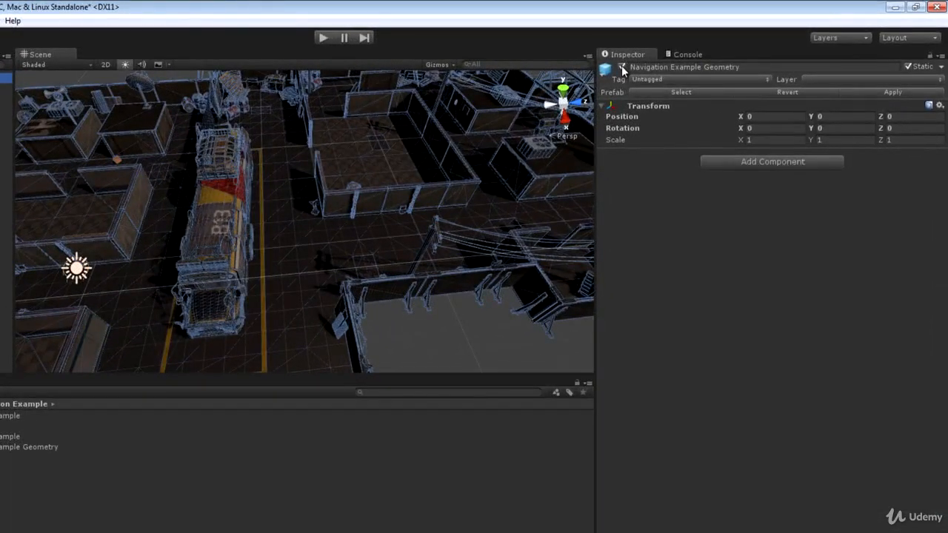
left_click(622, 68)
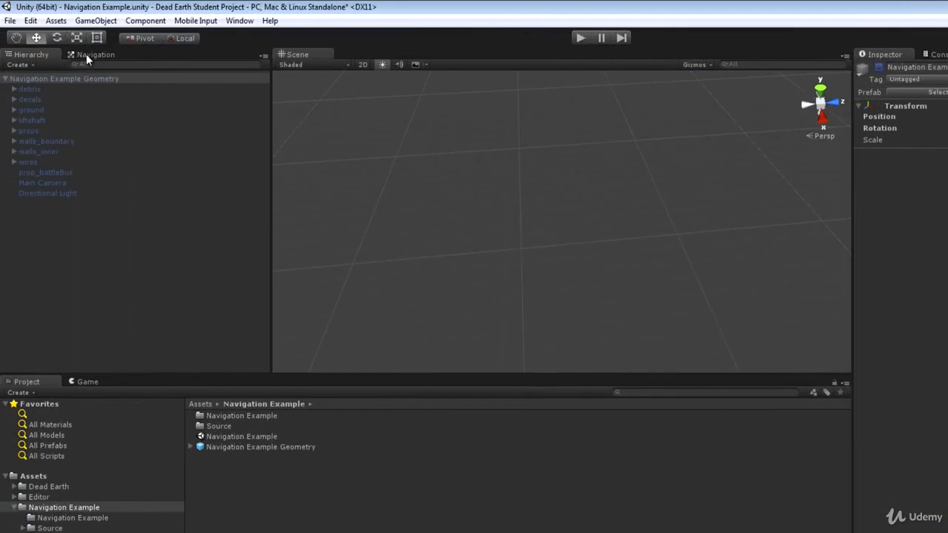
left_click(86, 54)
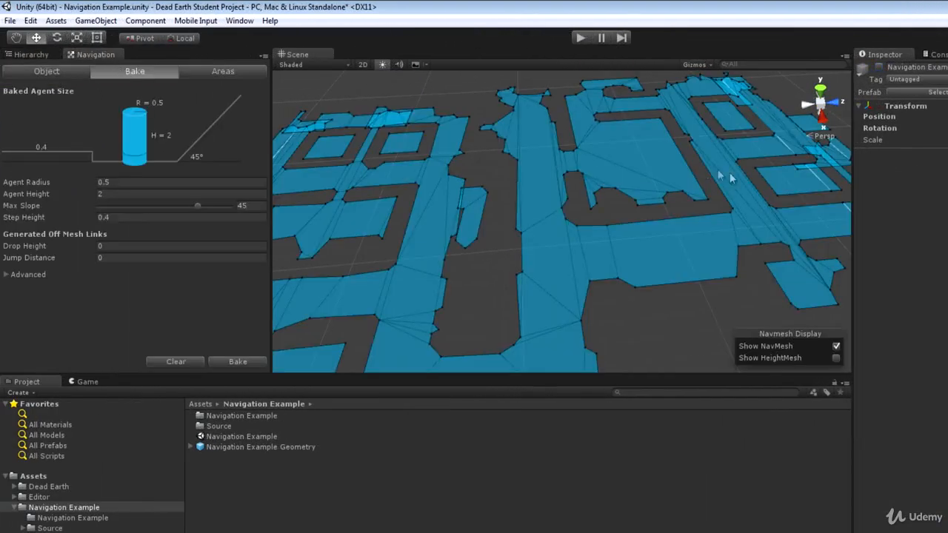
left_click_drag(761, 190, 673, 190, "alt")
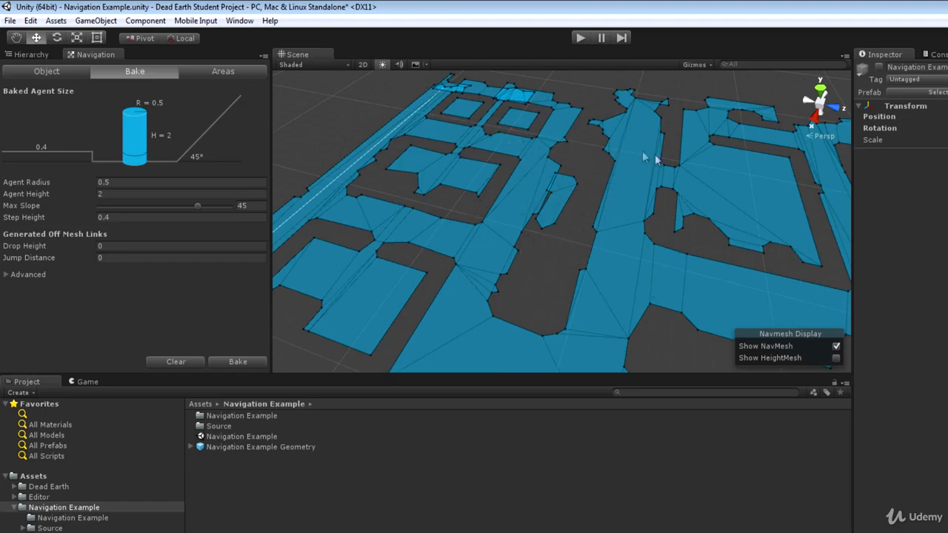
left_click_drag(655, 154, 570, 167, "alt")
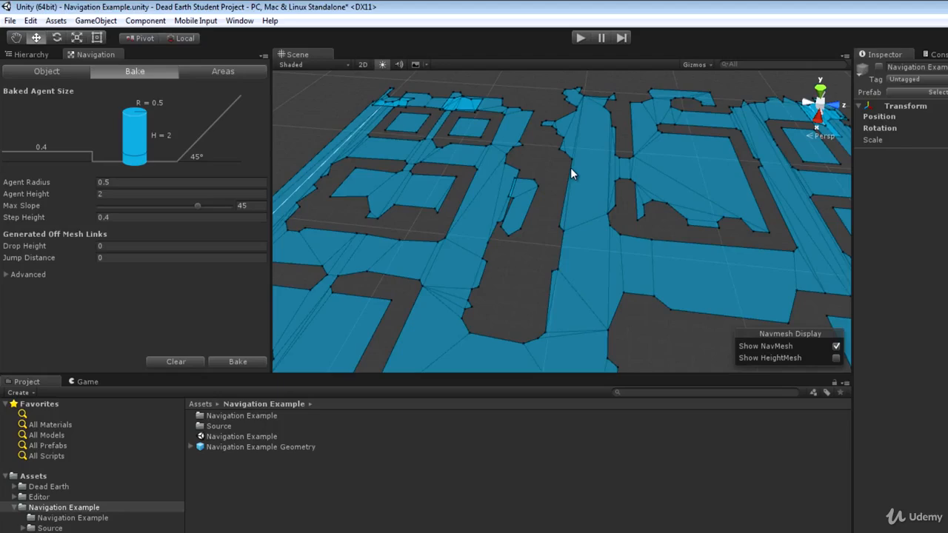
Reactivate Navigation Example Geometry and view it together with the baked NavMesh.
left_click(23, 51)
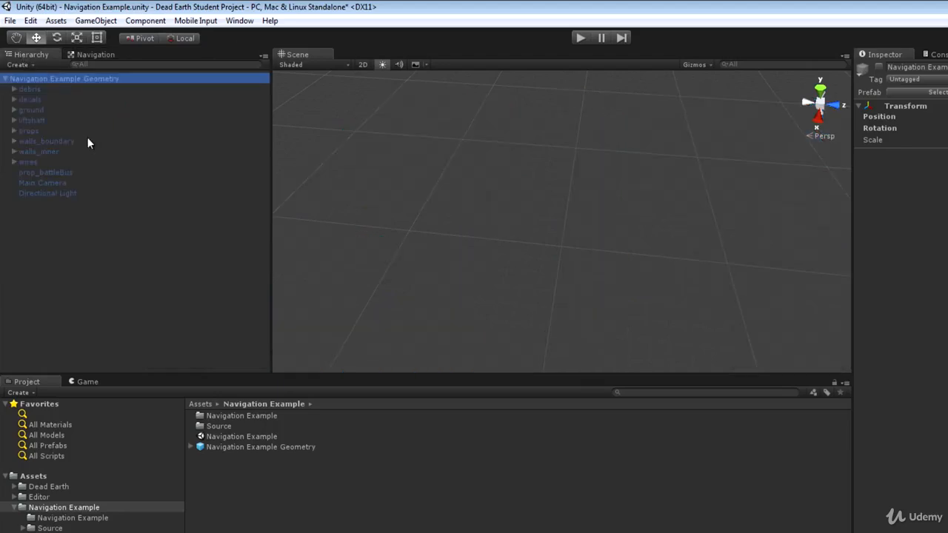
left_click(879, 67)
left_click(98, 56)
right_click_drag(517, 180, 569, 208)
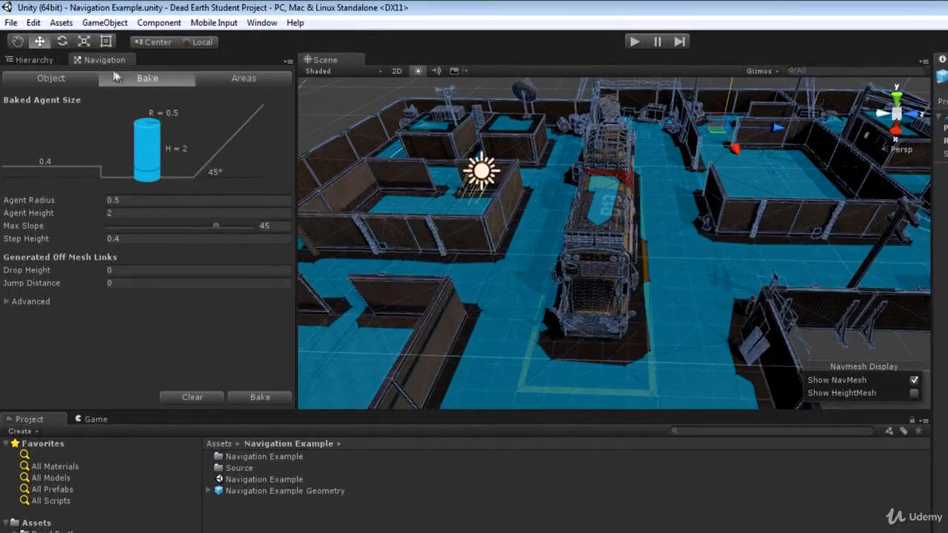
Compare the level around the battle bus with and without the Navigation window's NavMesh overlay.
left_click(31, 59)
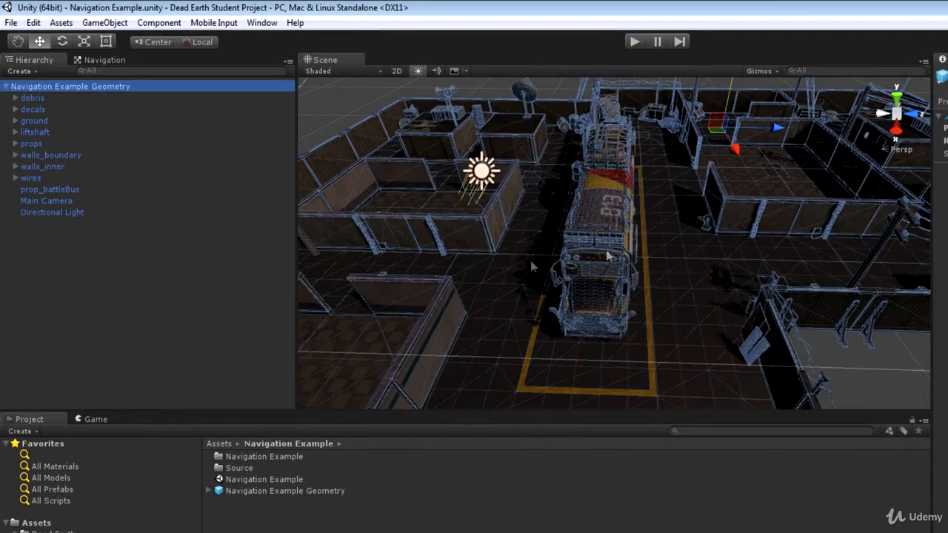
right_click_drag(608, 178, 618, 188)
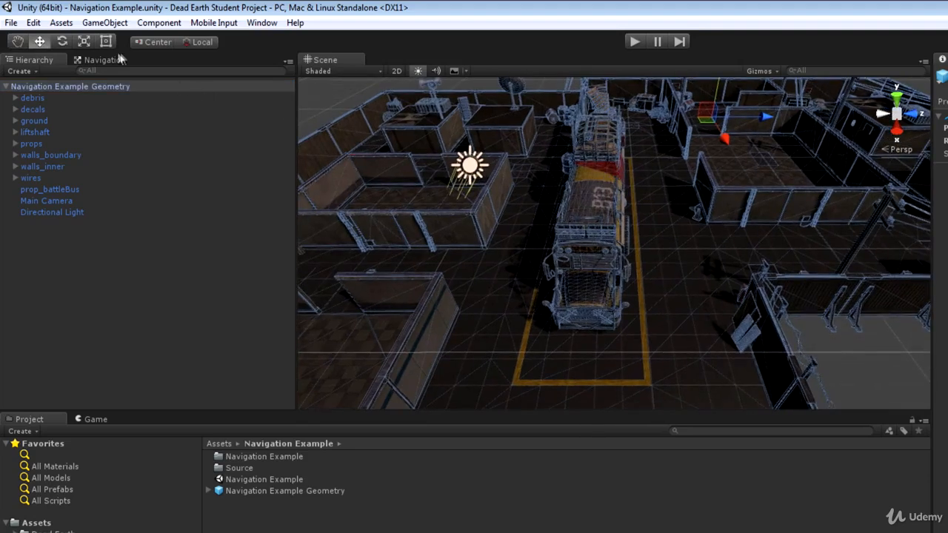
left_click(99, 60)
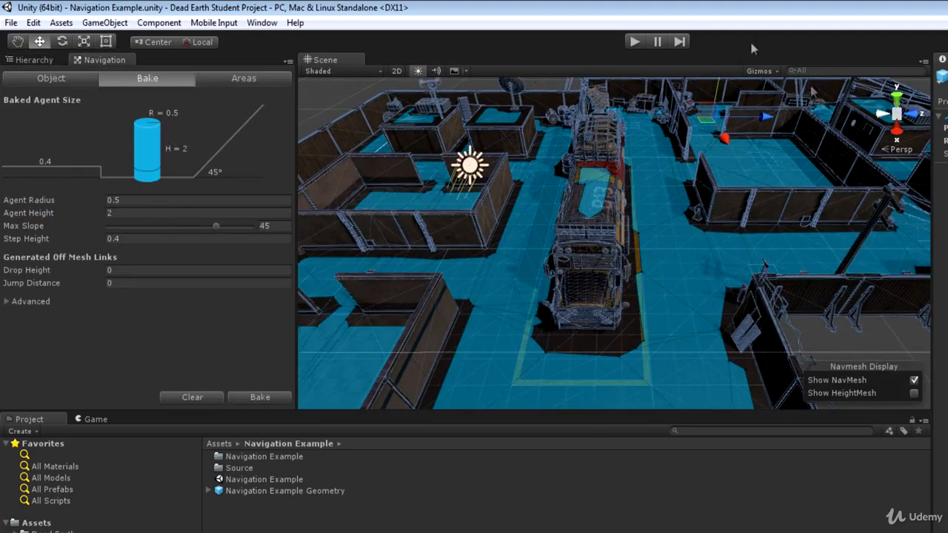
right_click_drag(674, 245, 698, 244)
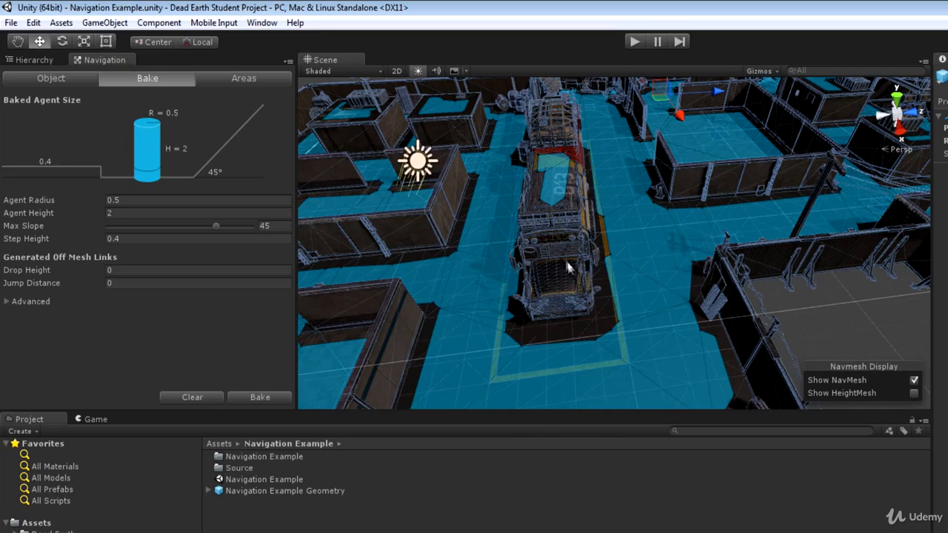
right_click_drag(568, 264, 768, 335)
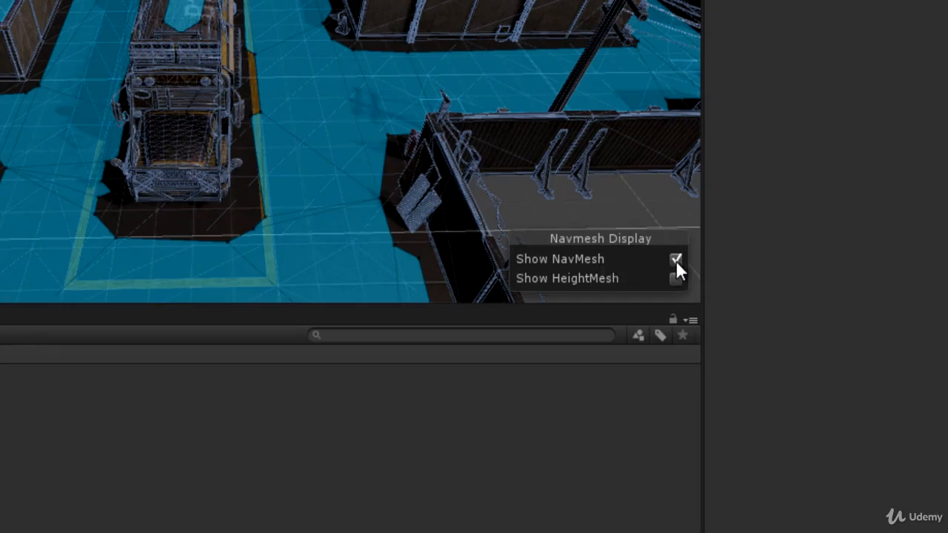
Turn the NavMesh display off and on again, and try the Show HeightMesh option.
left_click(675, 260)
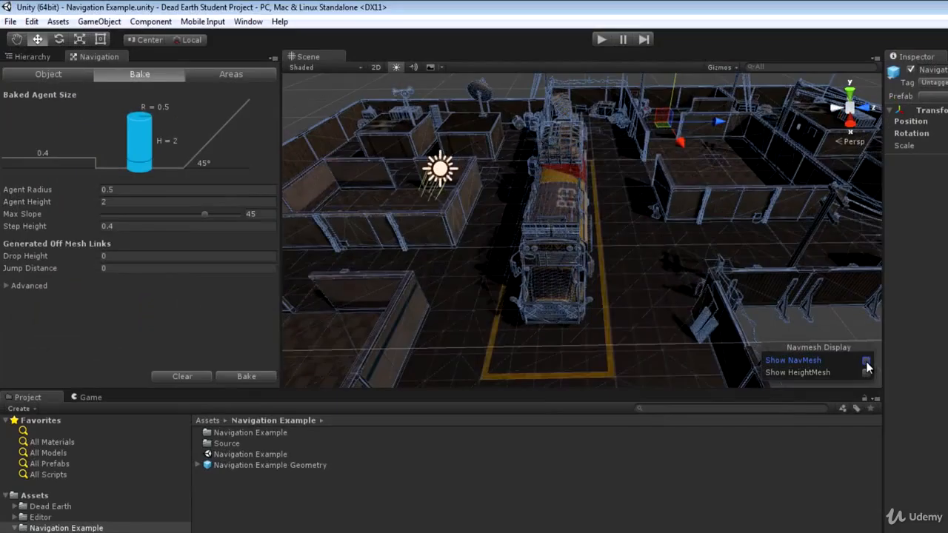
left_click(866, 362)
right_click_drag(725, 170, 735, 177)
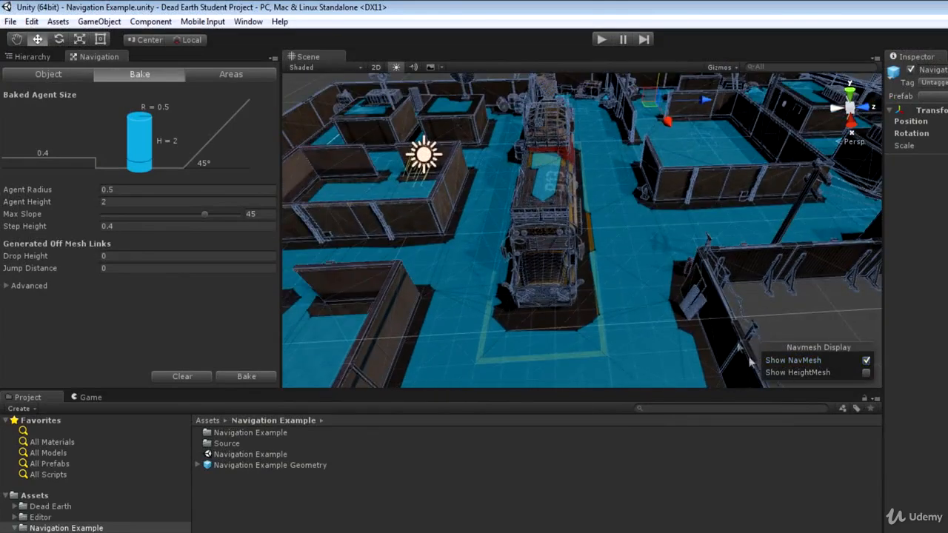
left_click(866, 373)
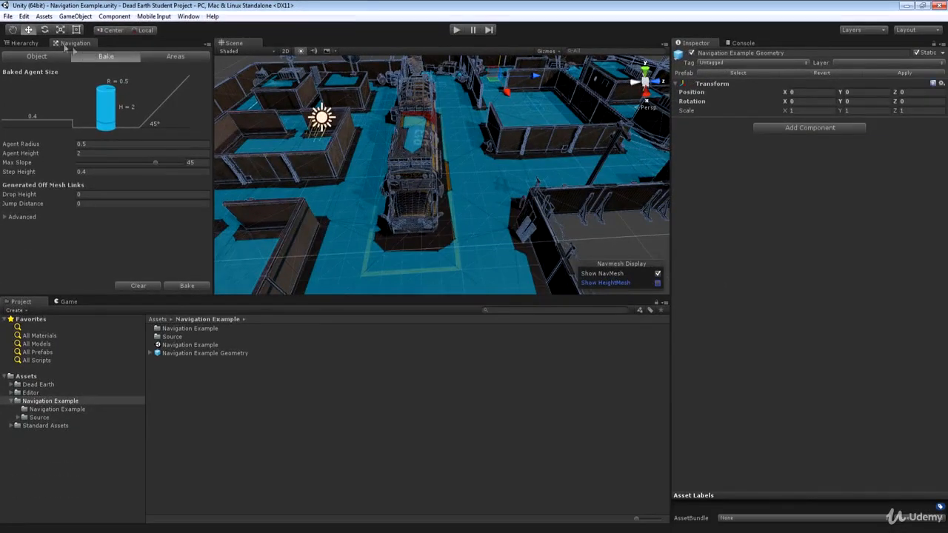
Dock the Navigation window beside the Inspector and Console so the Hierarchy can stay open with it.
left_click(28, 45)
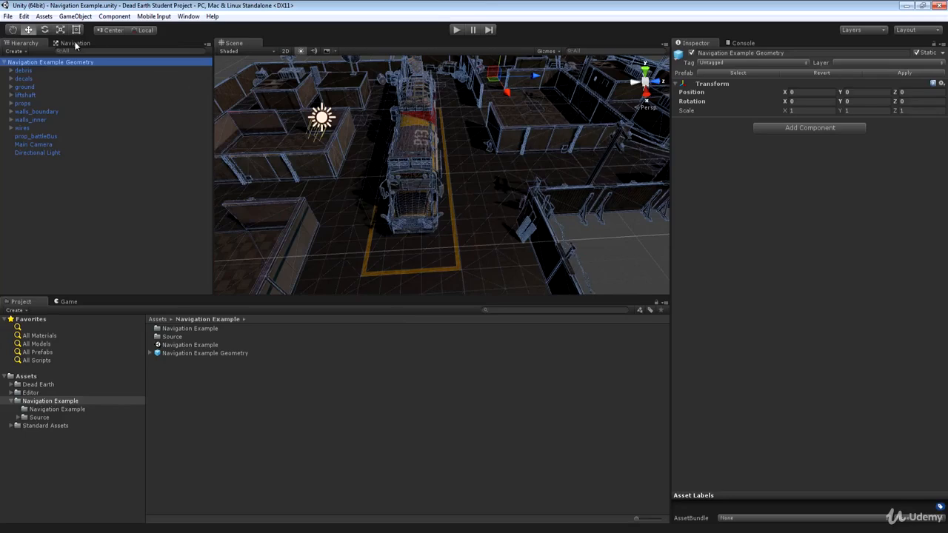
left_click_drag(73, 45, 787, 55)
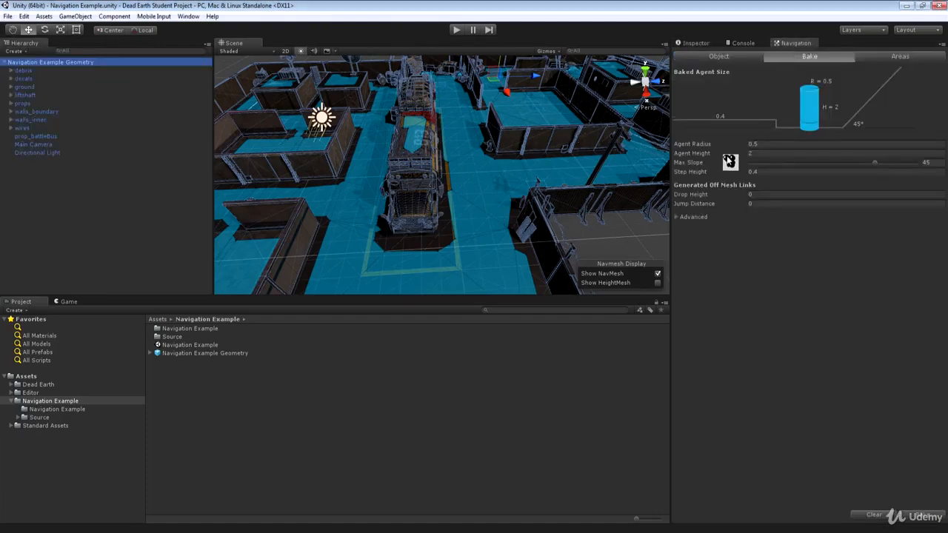
left_click(16, 42)
Check the NavMesh overlay while selecting liftshaft, prop_battleBus, props, decals and the root Navigation Example Geometry.
left_click(24, 94)
left_click(30, 137)
left_click(22, 103)
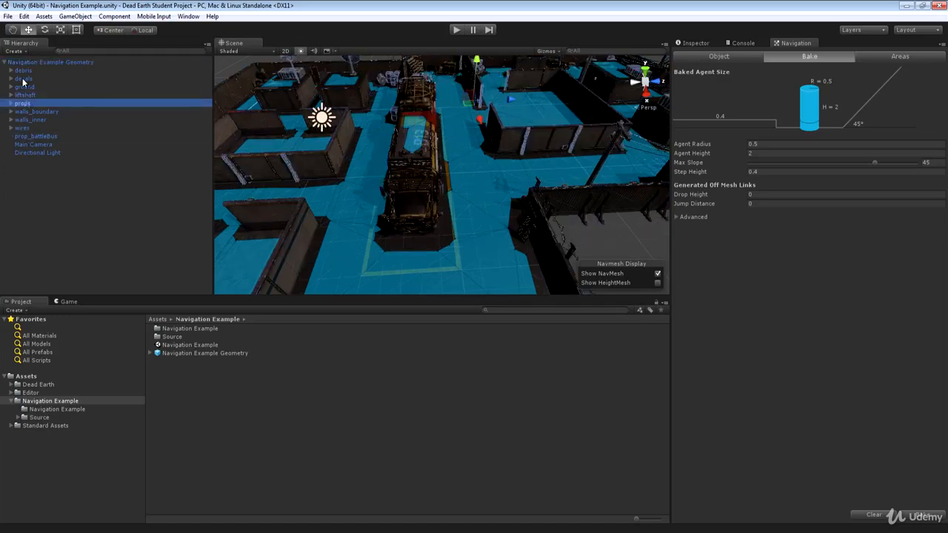
left_click(23, 79)
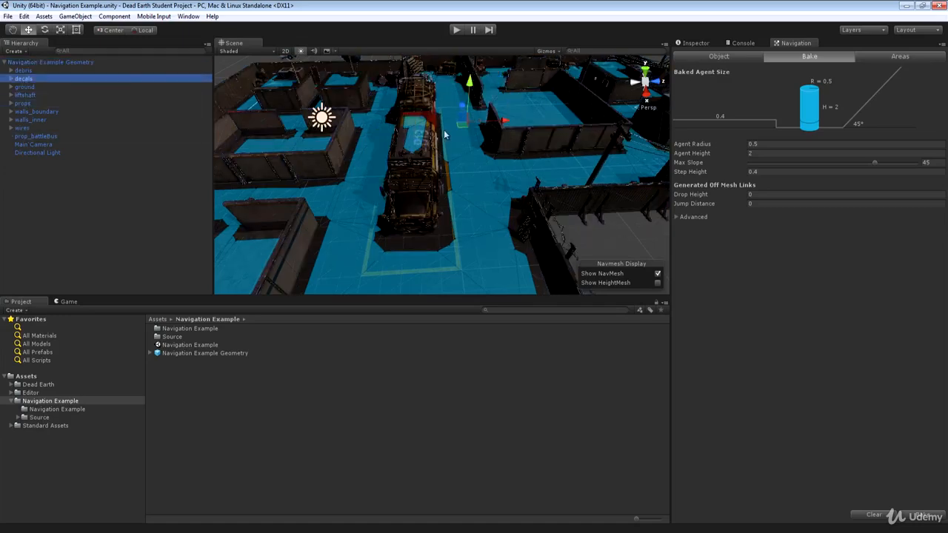
left_click(28, 63)
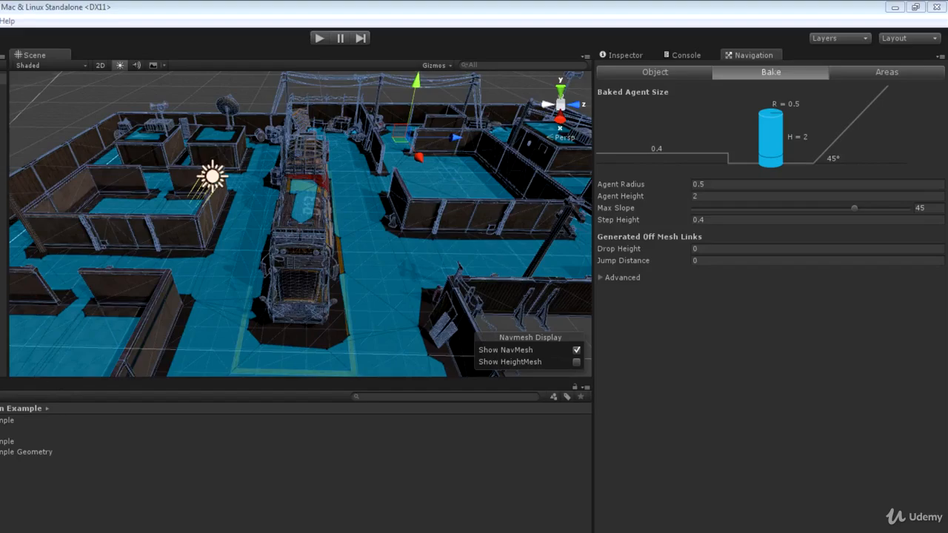
Examine the gap between an inner wall and the NavMesh edge in relation to the Agent Radius setting.
left_click_drag(325, 230, 391, 260, "alt")
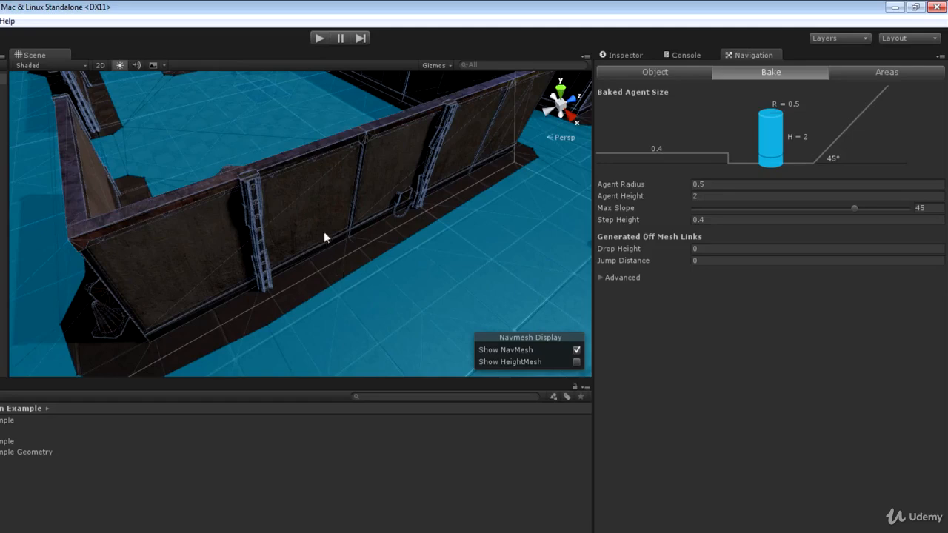
left_click(701, 184)
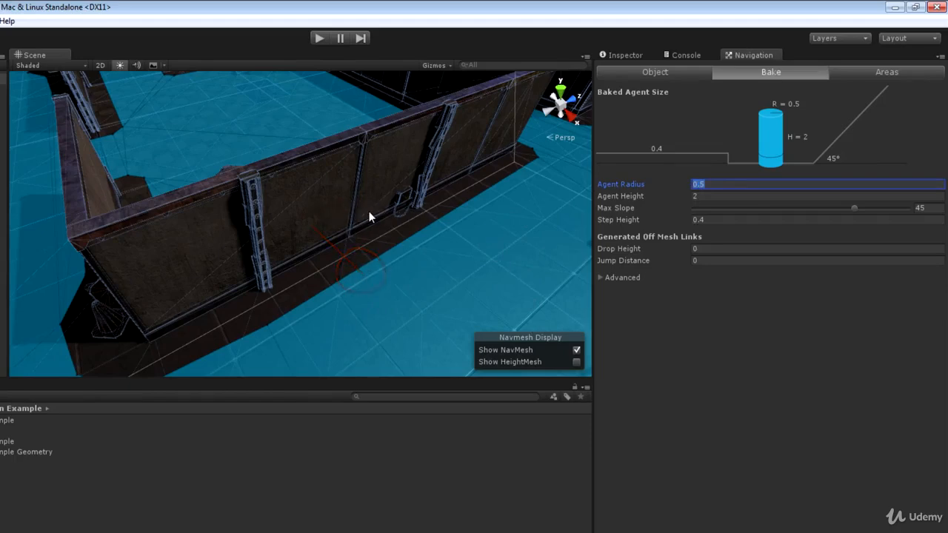
right_click_drag(369, 212, 372, 220)
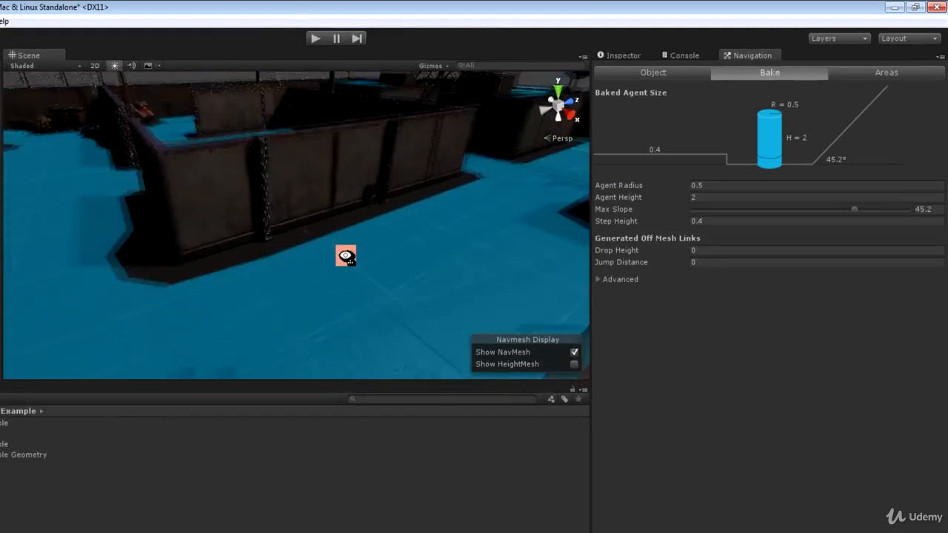
right_click_drag(345, 256, 245, 275)
Examine the rectangular NavMesh patch between the walls from several angles in relation to the Agent Height setting.
left_click(700, 197)
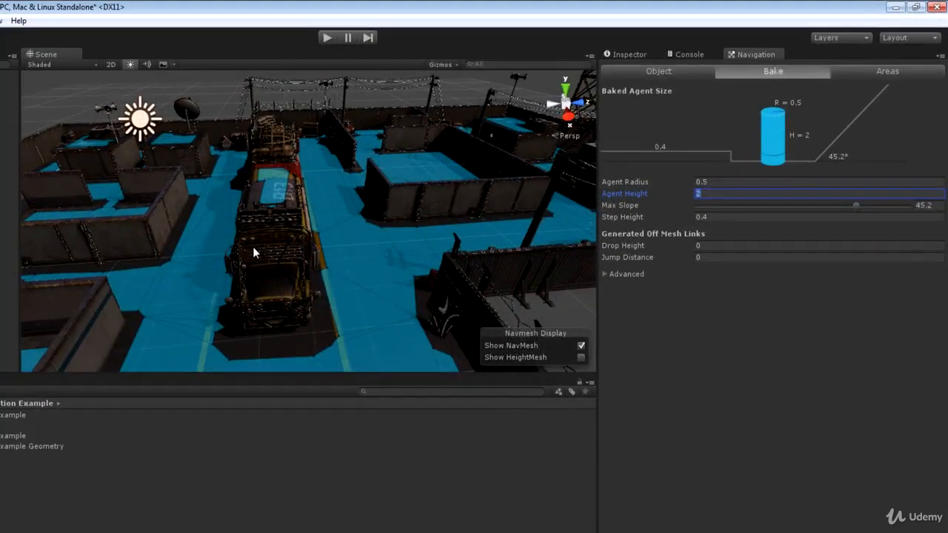
left_click_drag(253, 246, 250, 389, "alt")
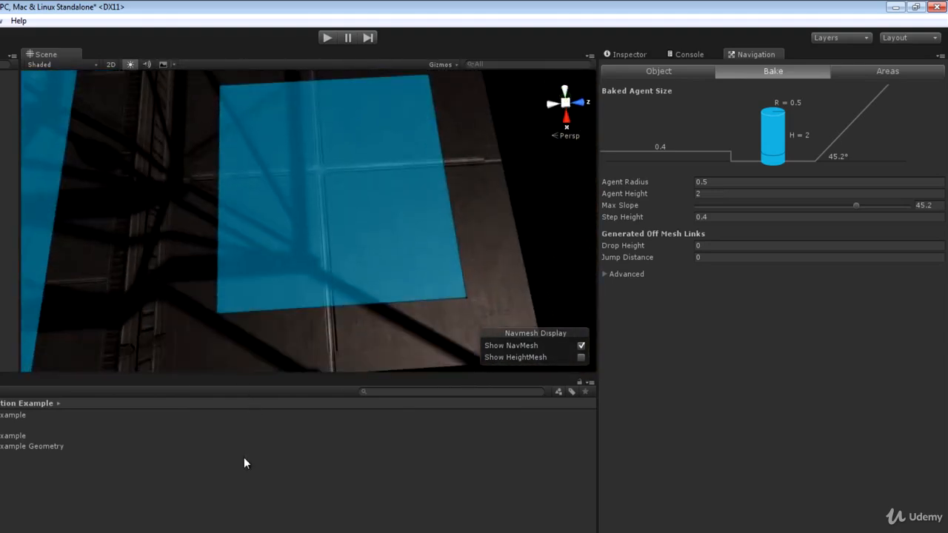
left_click_drag(244, 457, 275, 374, "alt")
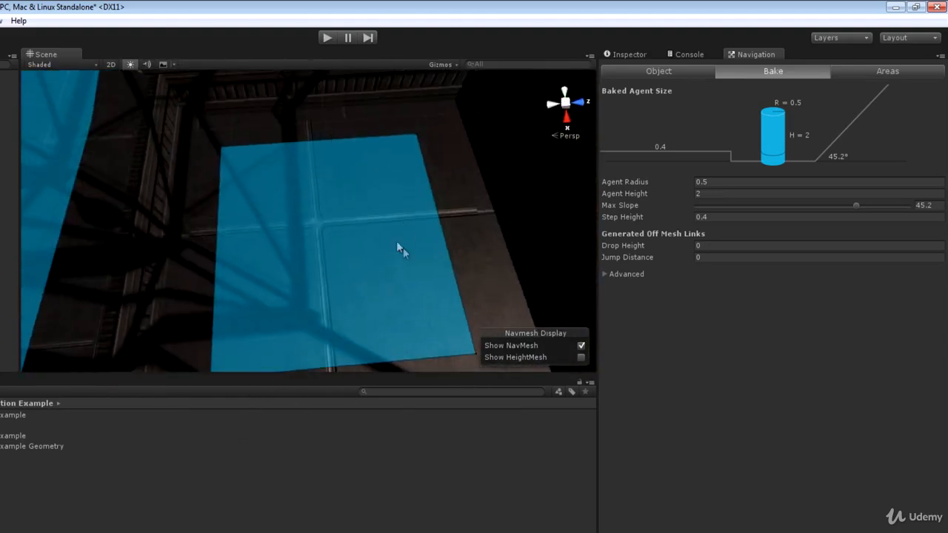
left_click_drag(396, 250, 341, 224, "alt")
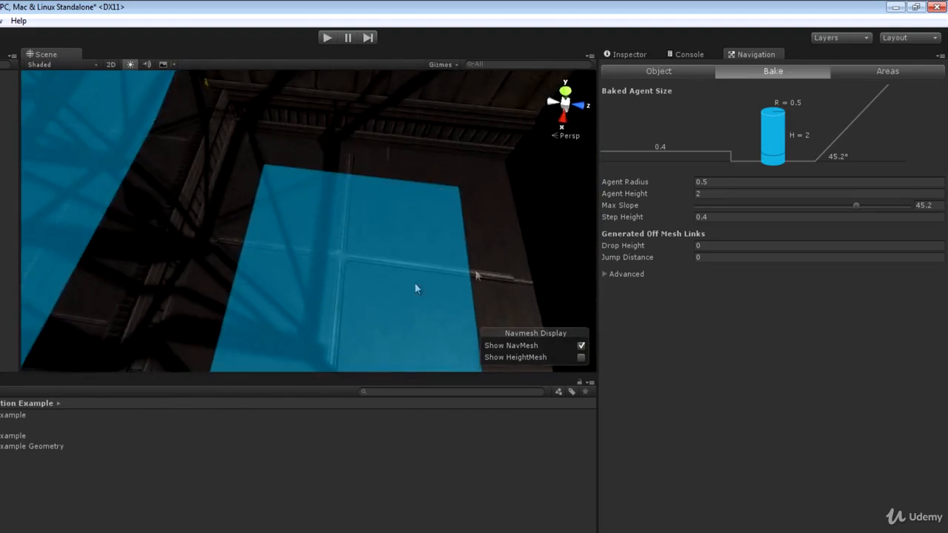
left_click_drag(415, 288, 444, 296, "alt")
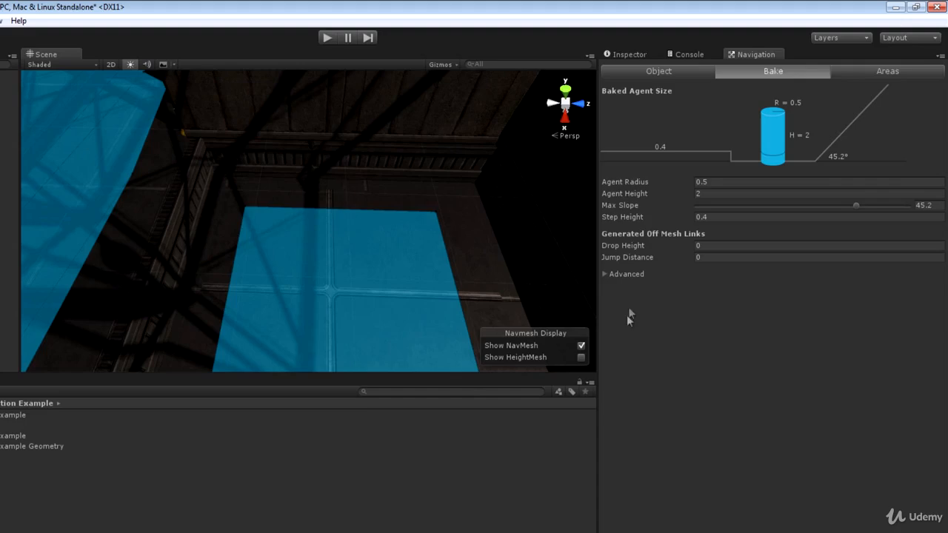
left_click_drag(442, 257, 364, 302, "alt")
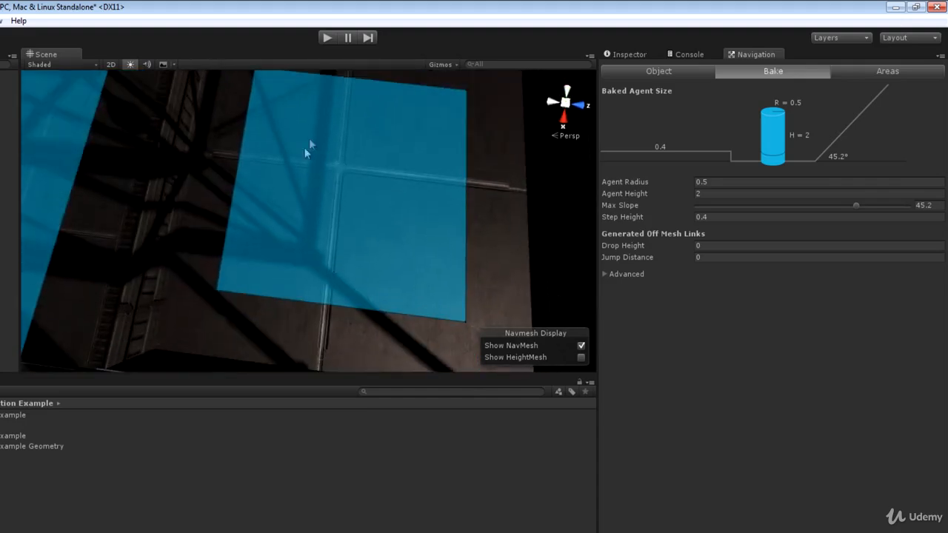
left_click_drag(307, 148, 321, 195, "alt")
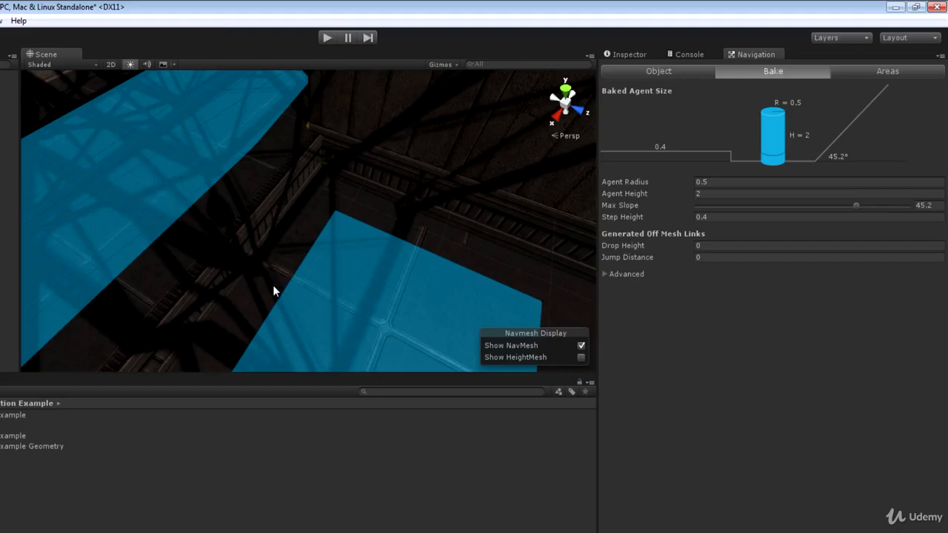
Examine the isolated NavMesh patch under the lift tower and the gap separating it from the adjacent walkway.
left_click_drag(323, 307, 728, 212, "alt")
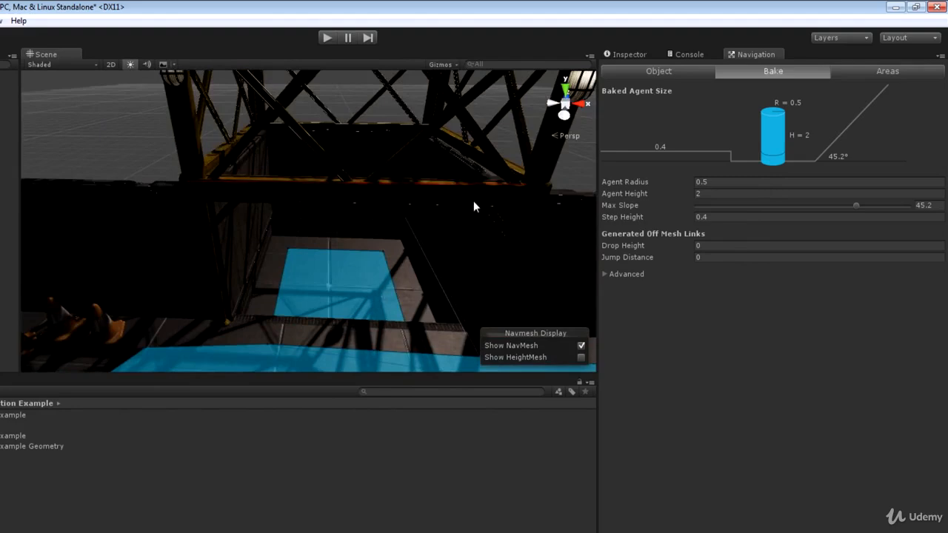
left_click_drag(474, 210, 316, 232, "alt")
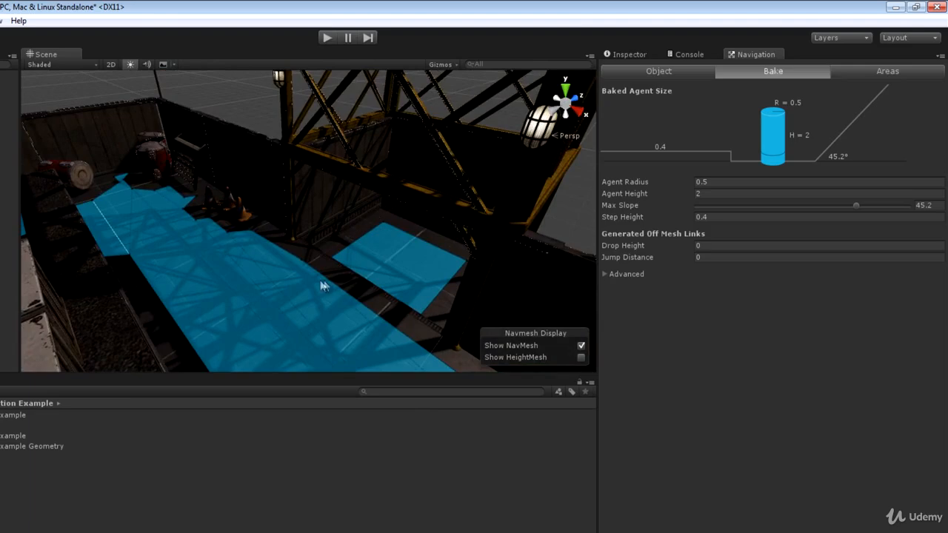
left_click_drag(322, 281, 211, 259, "alt")
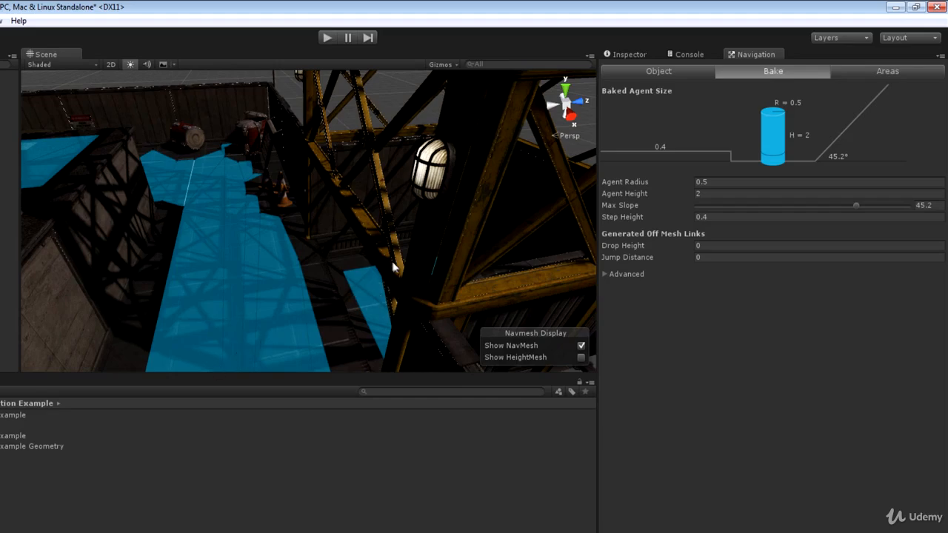
left_click_drag(395, 266, 338, 444, "alt")
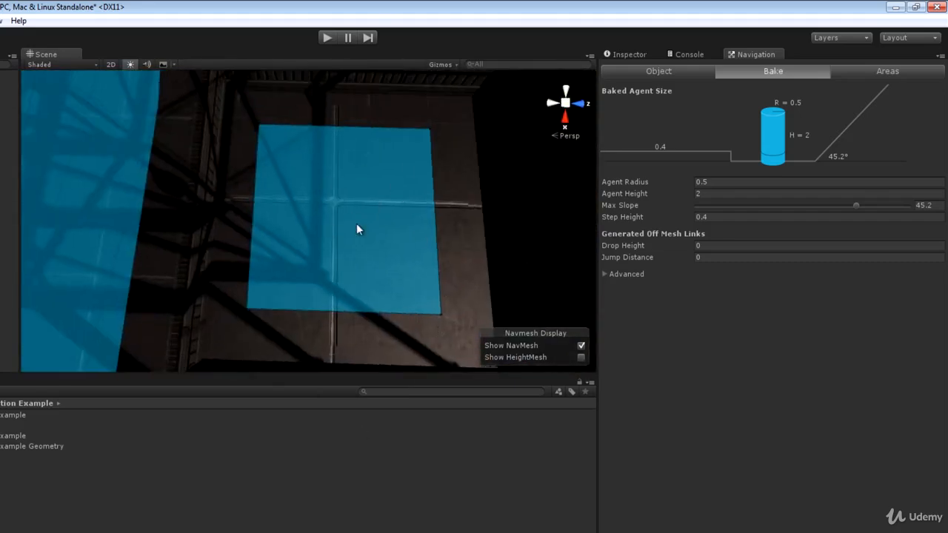
left_click_drag(376, 239, 159, 26, "alt")
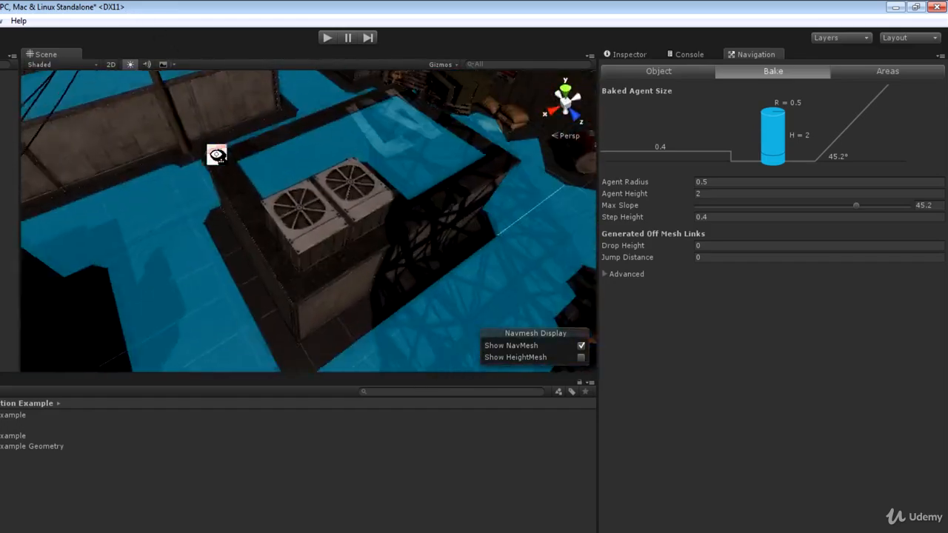
Examine the disconnected NavMesh area on the battle bus roof in relation to the surrounding ground NavMesh.
left_click_drag(218, 152, 332, 158, "alt")
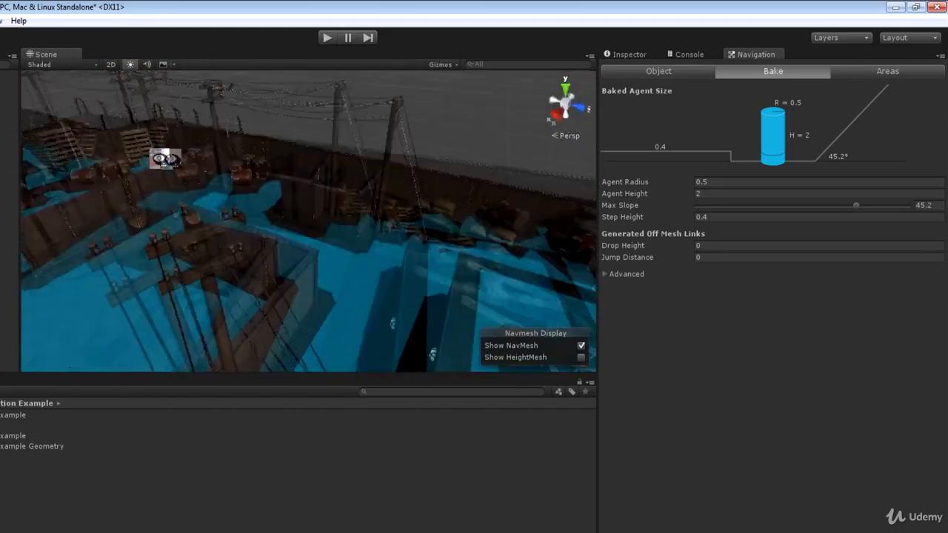
left_click_drag(165, 159, 244, 201, "alt")
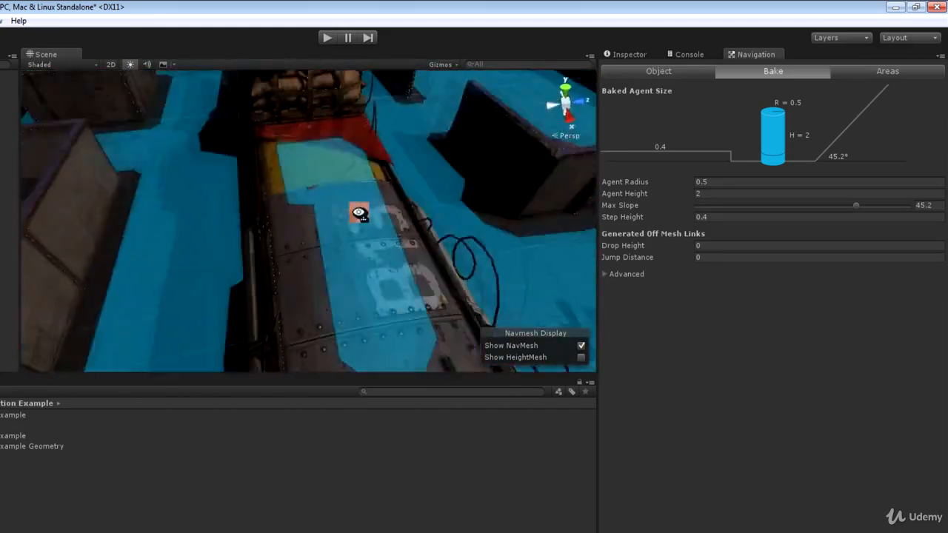
left_click_drag(360, 212, 349, 190, "alt")
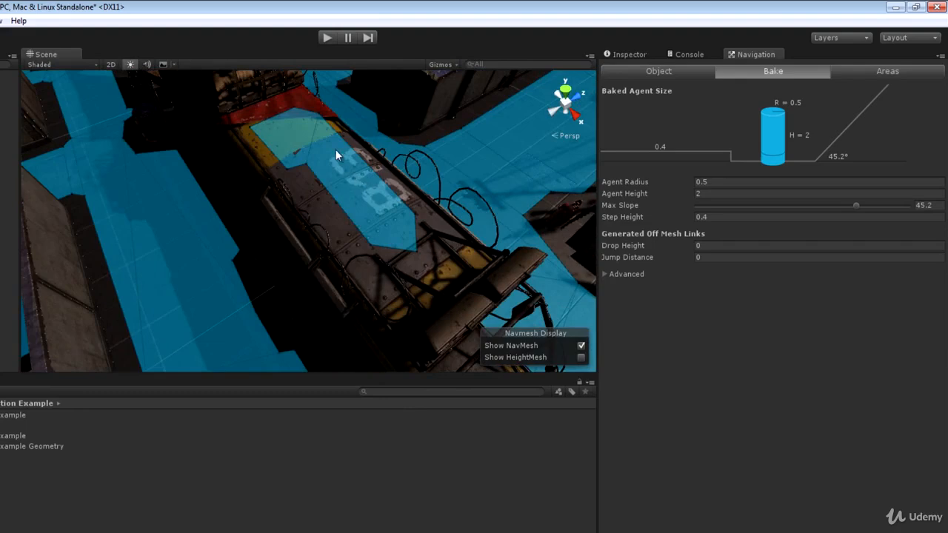
left_click_drag(338, 153, 330, 202, "alt")
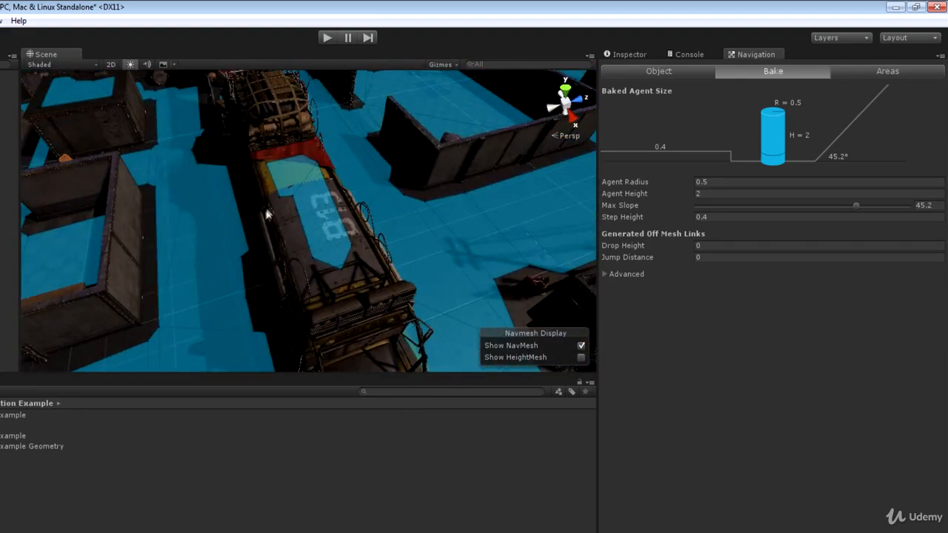
left_click_drag(415, 212, 370, 282, "alt")
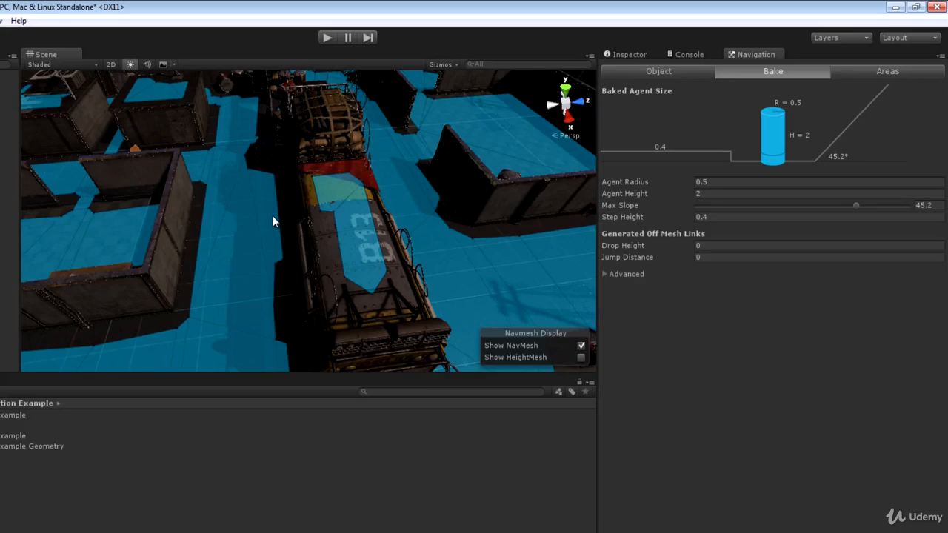
key("s")
right_click_drag(259, 226, 303, 223)
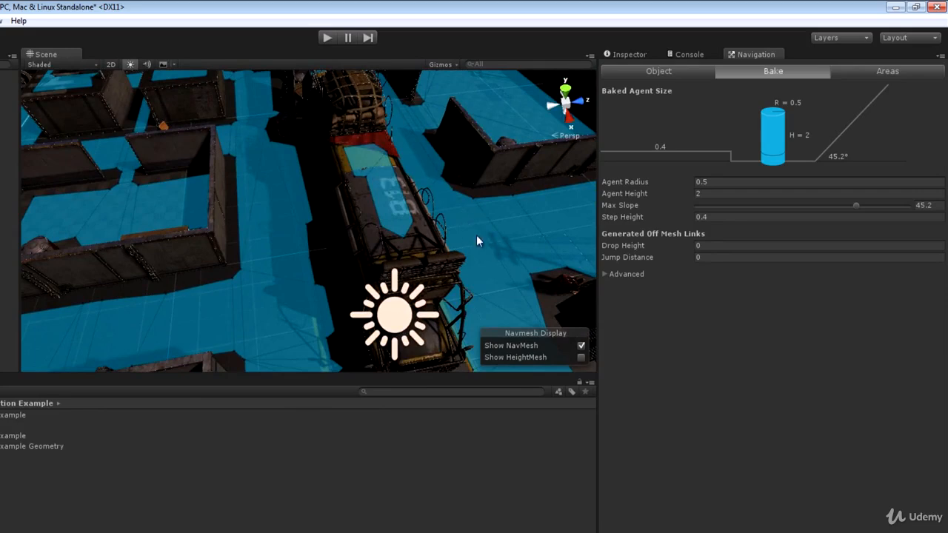
left_click_drag(478, 229, 451, 205, "alt")
scroll(451, 205, "down", 8)
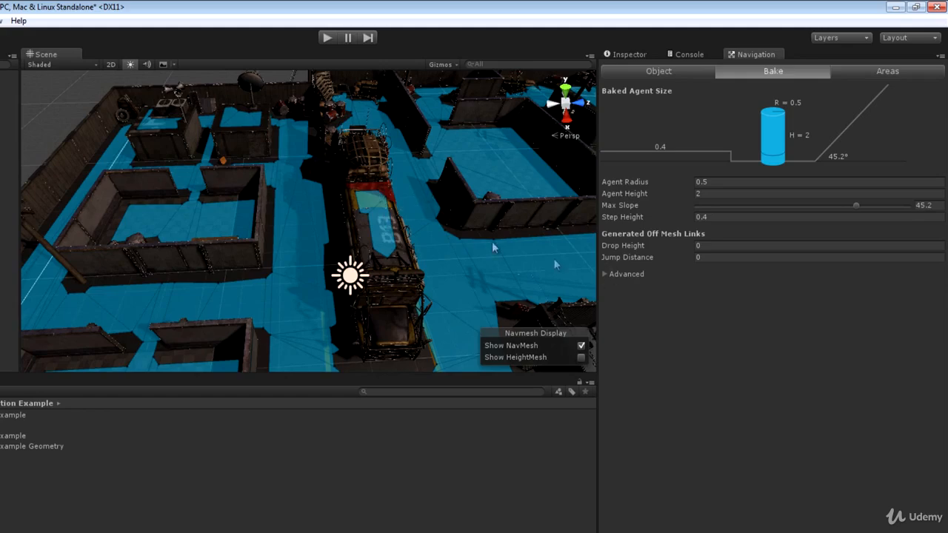
Set the Max Slope of the baked agent to 45 degrees.
left_click_drag(467, 276, 251, 186, "alt")
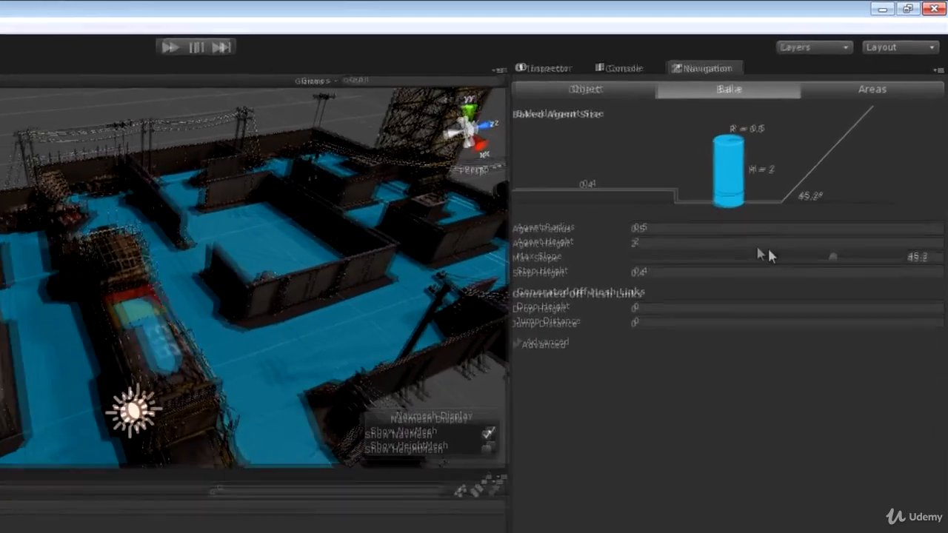
left_click(856, 205)
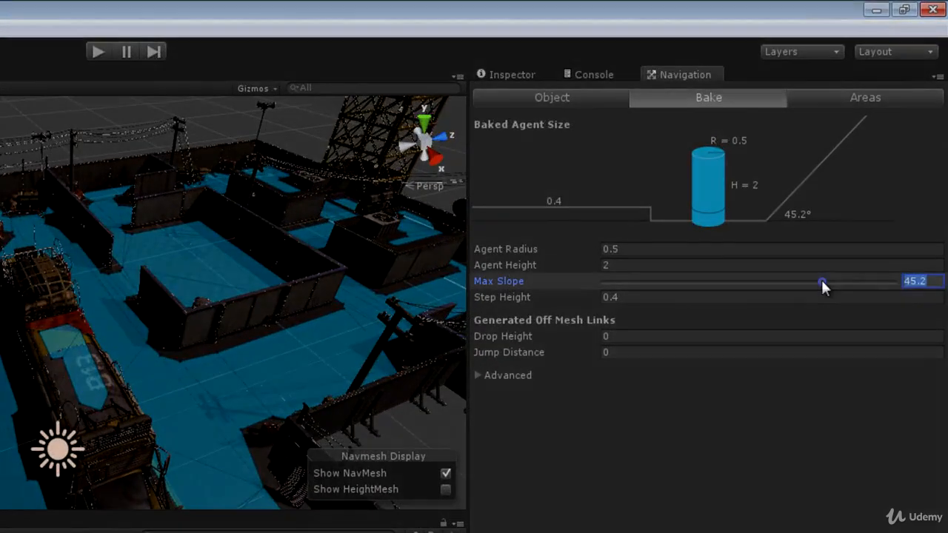
left_click_drag(822, 282, 821, 282)
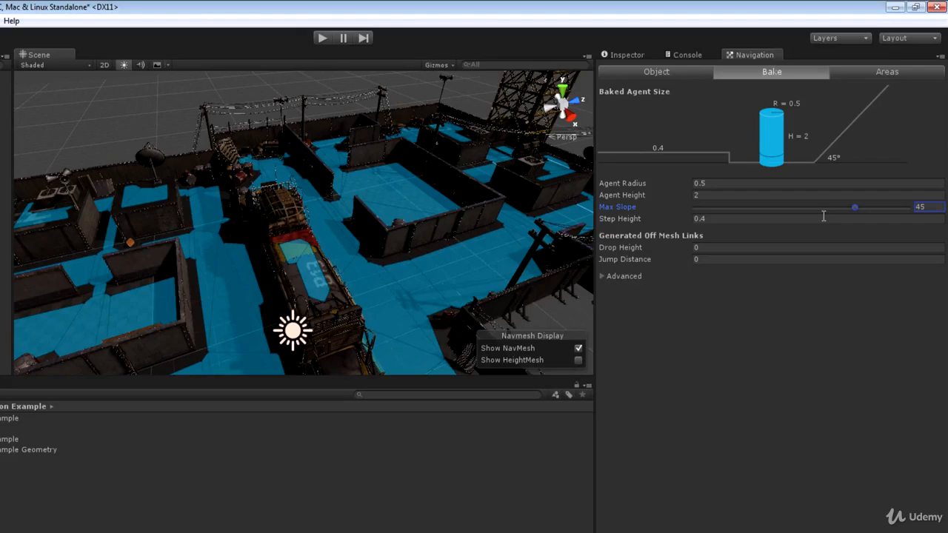
Inspect the vertical walls beside the NavMesh in relation to the Max Slope setting.
key("w")
right_click_drag(395, 183, 281, 274)
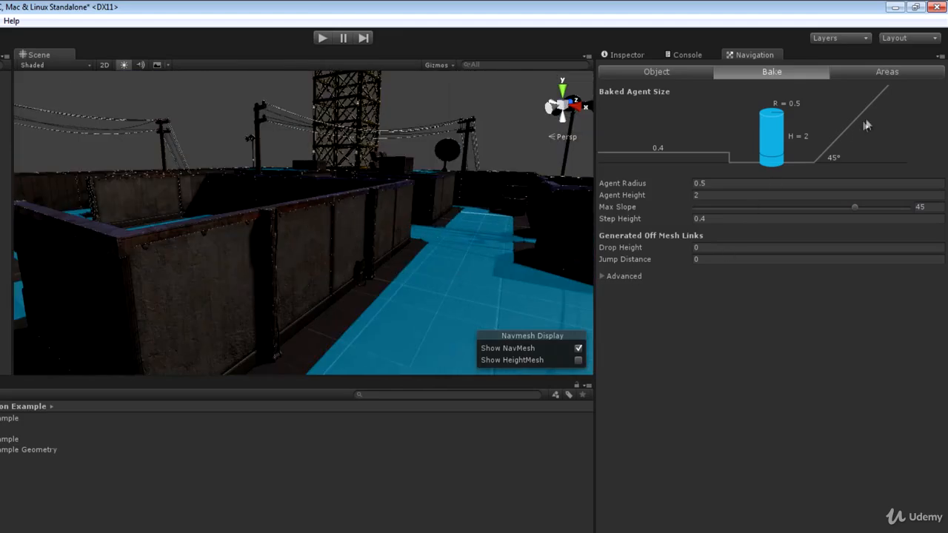
right_click_drag(146, 176, 175, 296)
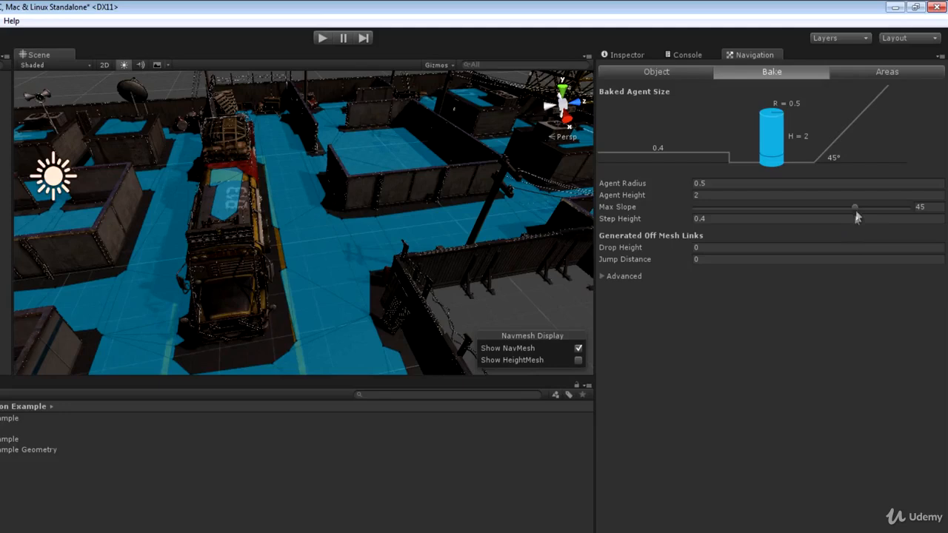
mouse_move(855, 207)
left_mouse_down()
mouse_move(899, 197)
mouse_move(614, 196)
mouse_move(886, 195)
mouse_move(843, 196)
mouse_move(865, 192)
mouse_move(853, 196)
left_mouse_up()
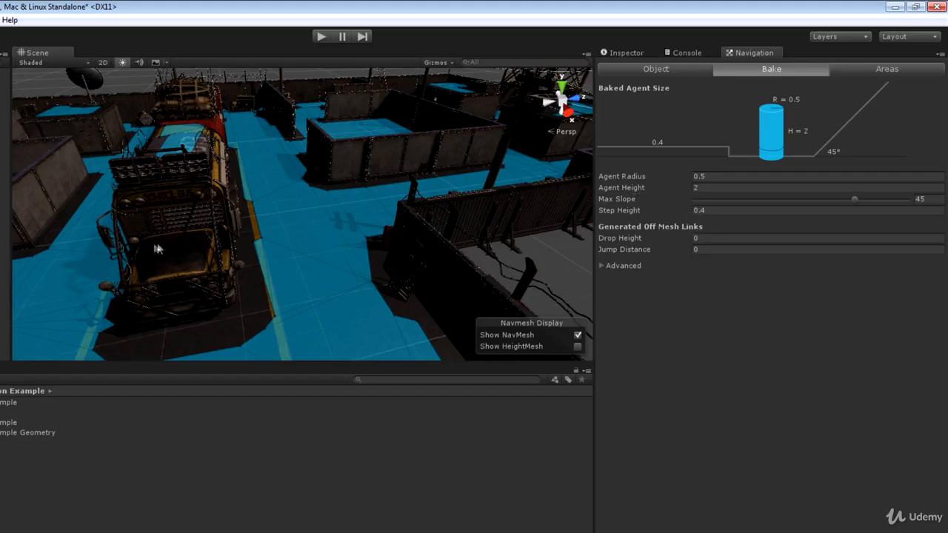
Set the Step Height to 1.54, rebake the NavMesh and inspect how it covers the stacked tires.
right_click_drag(225, 249, 589, 245)
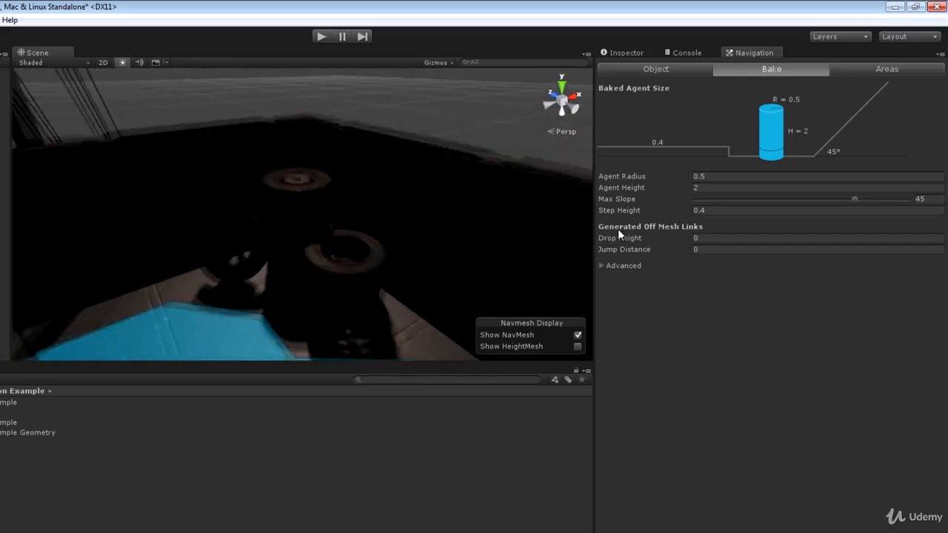
right_click_drag(649, 234, 676, 246)
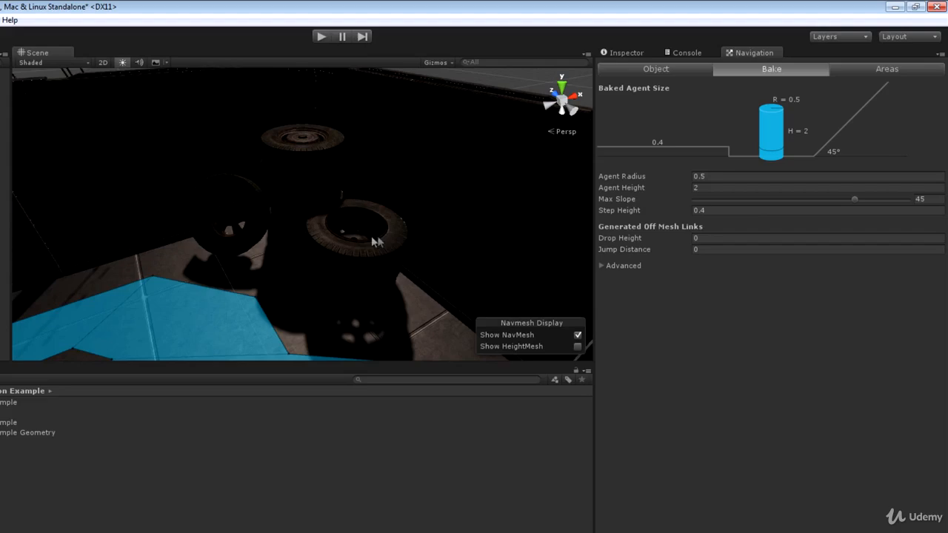
right_click_drag(407, 237, 410, 238)
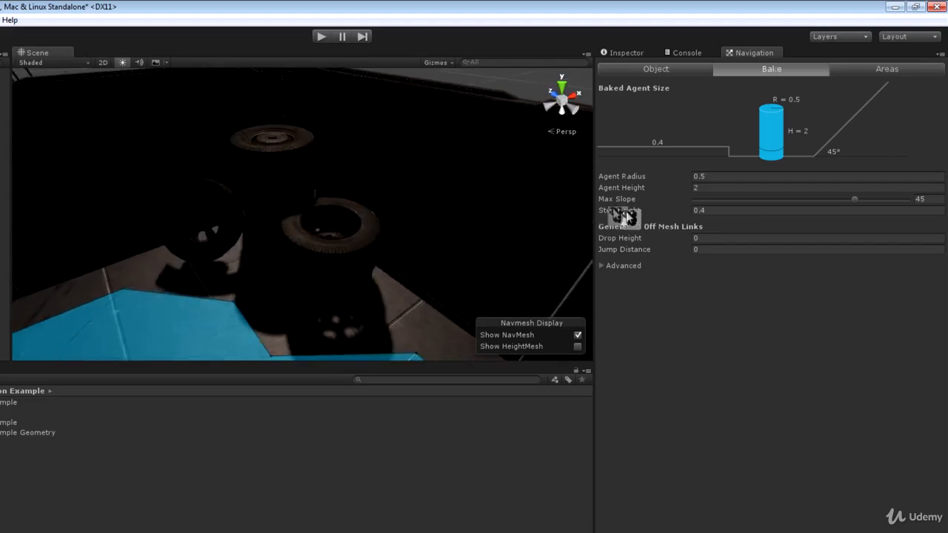
left_click_drag(623, 212, 694, 212)
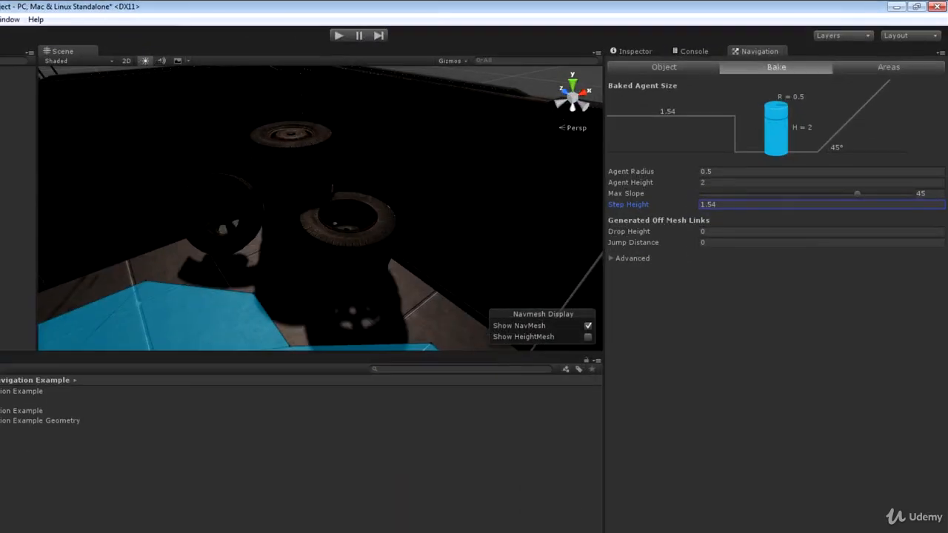
left_click(921, 518)
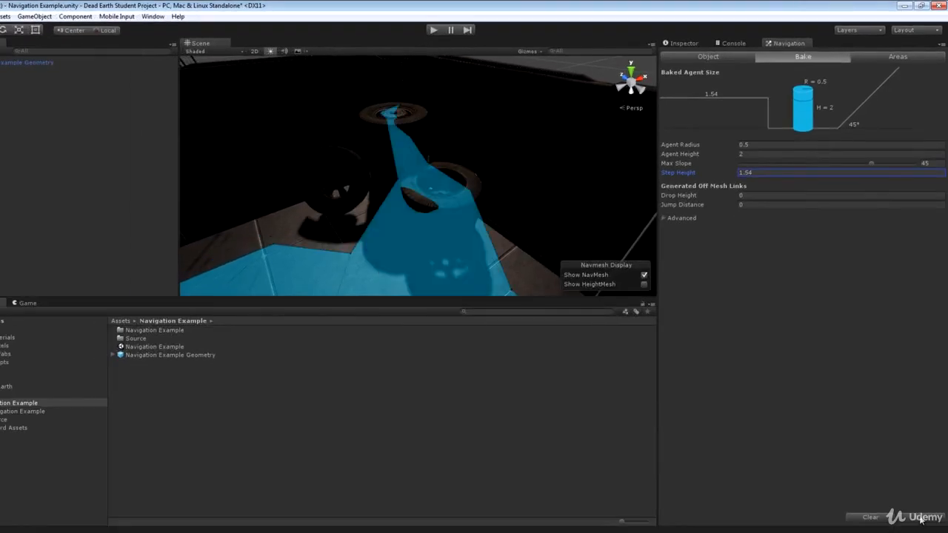
right_click_drag(403, 161, 554, 174)
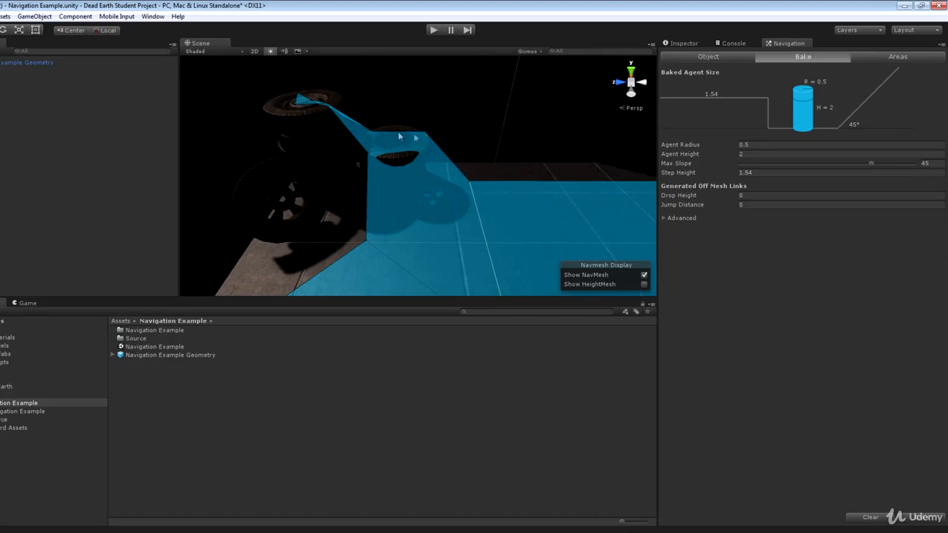
right_click_drag(489, 181, 286, 116)
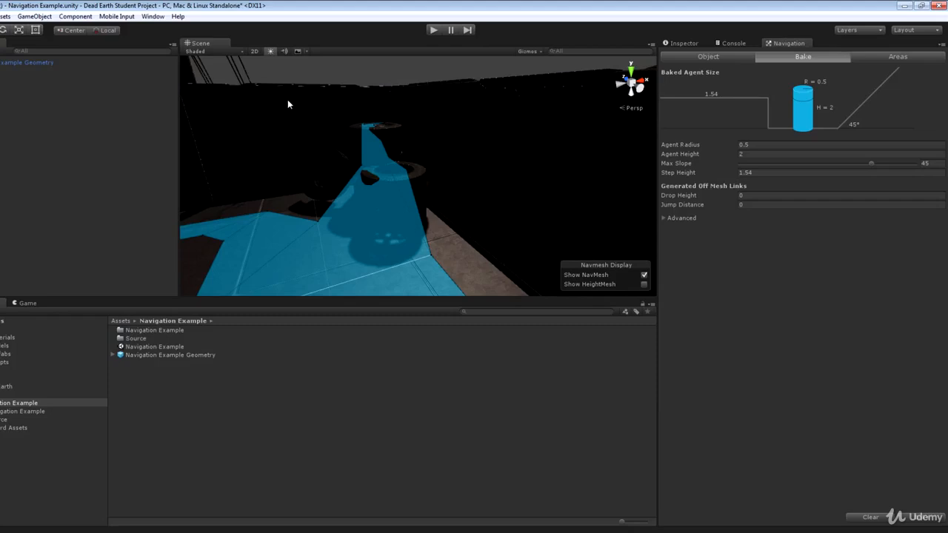
Set the agent's Step Height back to 0.4.
left_click(686, 175)
left_click_drag(686, 177, 670, 178)
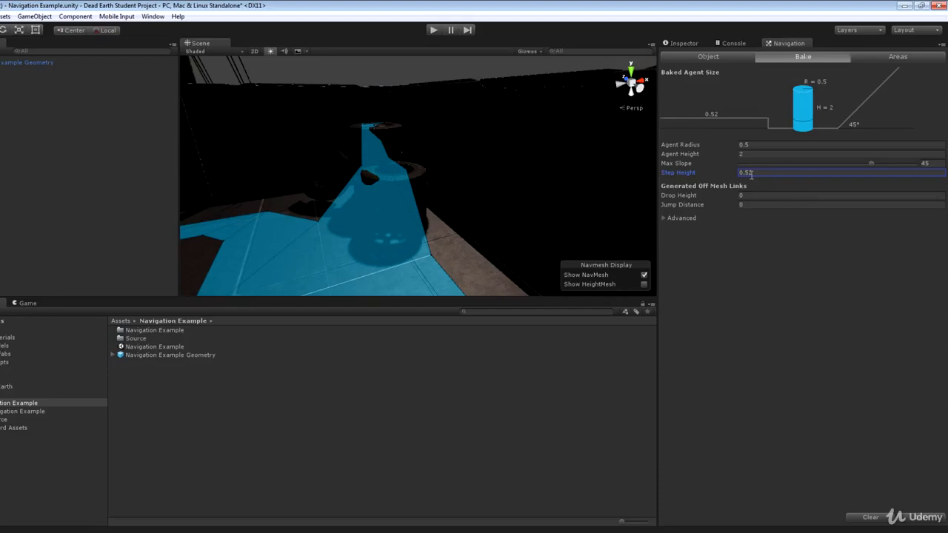
left_click(785, 174)
type("0.4")
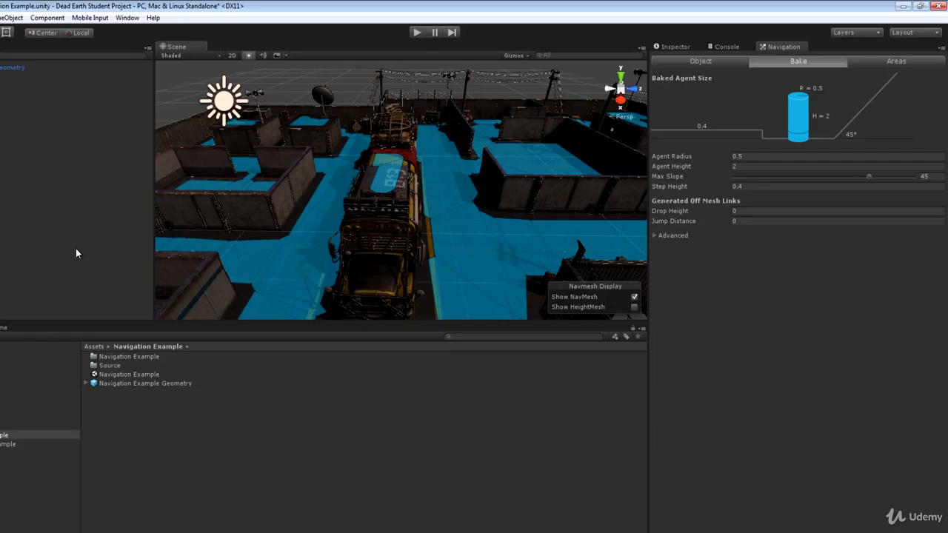
Examine the walled enclosures and ground NavMesh around the battle bus, including a close view of one wall.
scroll(335, 187, "up", 3)
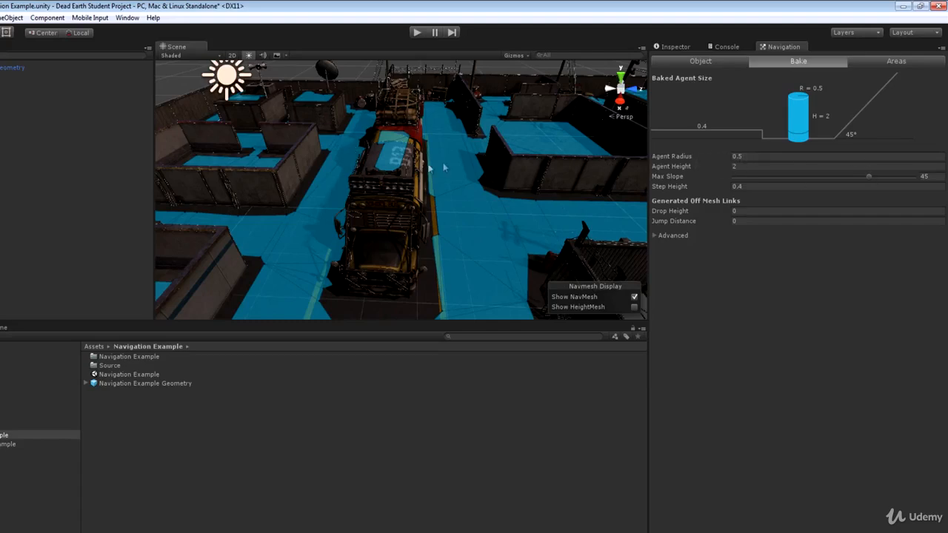
left_click_drag(371, 178, 510, 145, "alt")
key("w")
right_click_drag(509, 144, 506, 165)
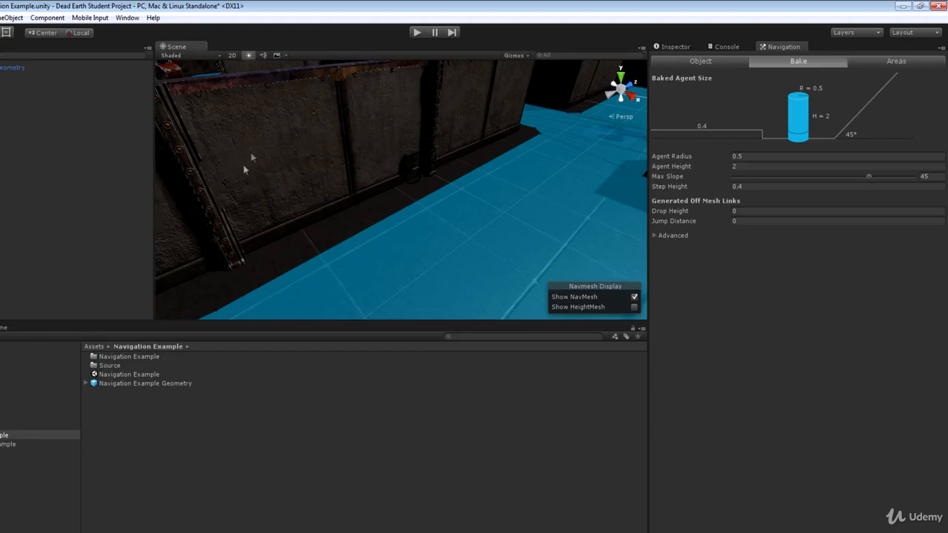
right_click_drag(465, 191, 378, 210)
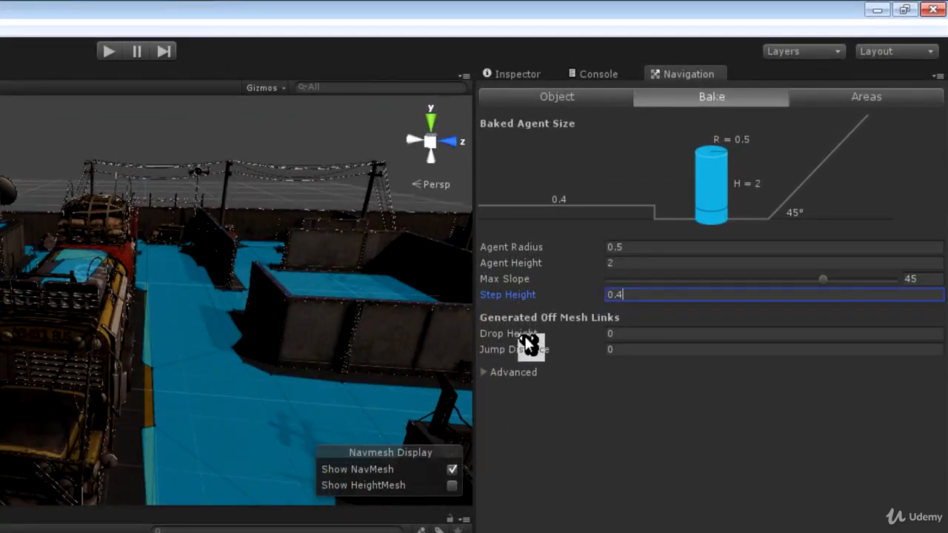
Review the Drop Height and Jump Distance settings for off-mesh links and expand the Advanced bake settings.
left_click(525, 338)
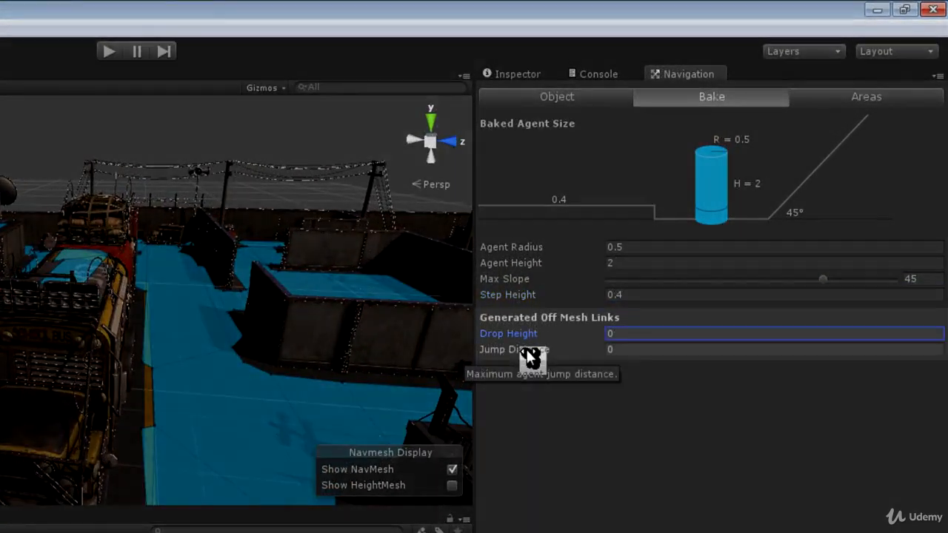
left_click(525, 349)
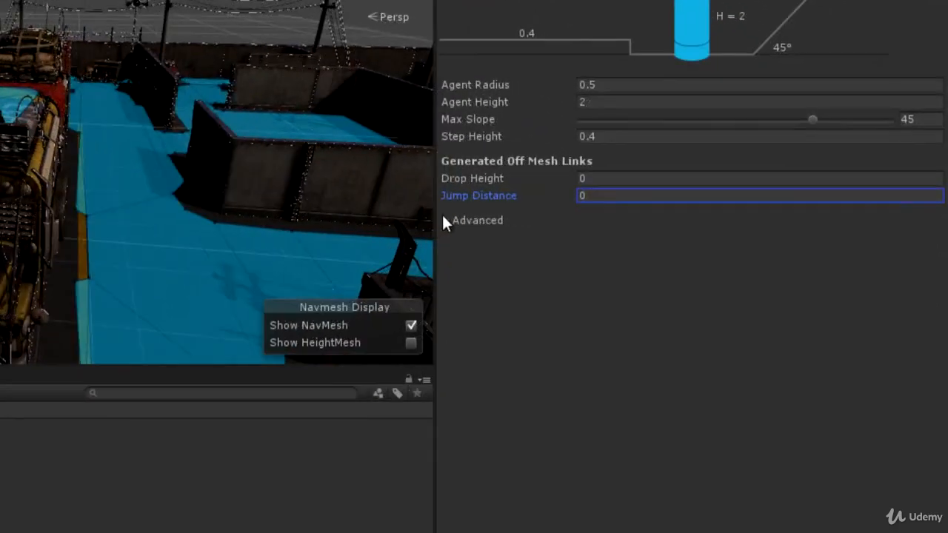
left_click(651, 218)
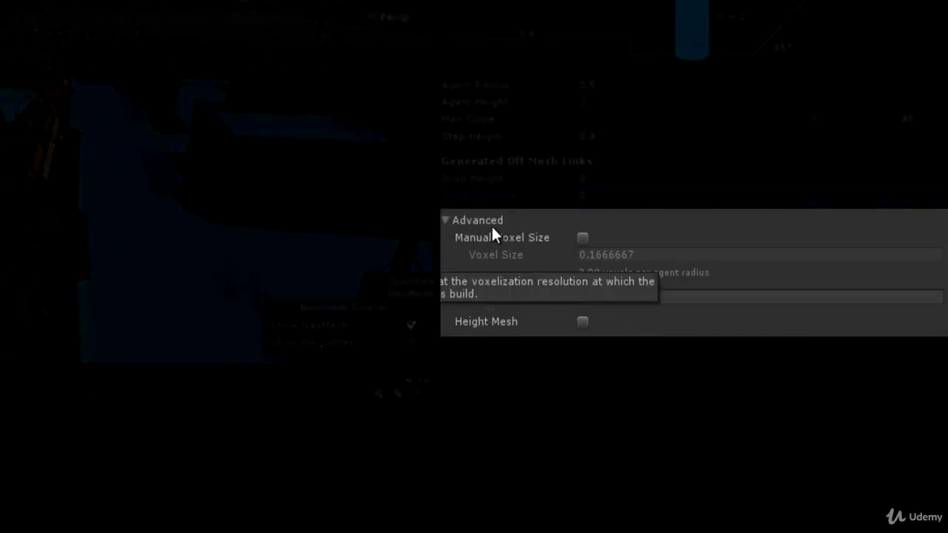
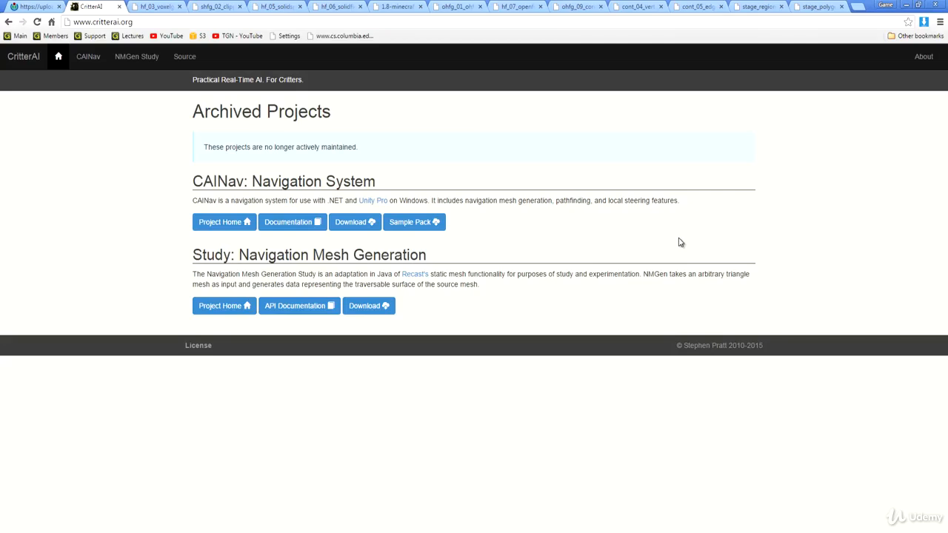
View the Bresenham.svg line diagram from Wikimedia in the web browser.
left_click(30, 6)
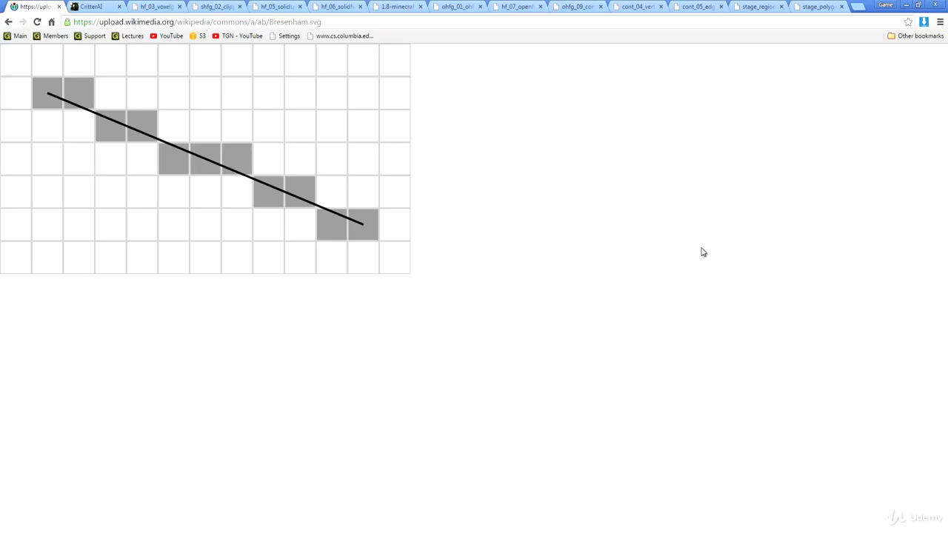
View the CritterAI voxel grid, polygon clipping, solid span and solid field diagrams, comparing the solid field with the Minecraft terrain image.
left_click(157, 7)
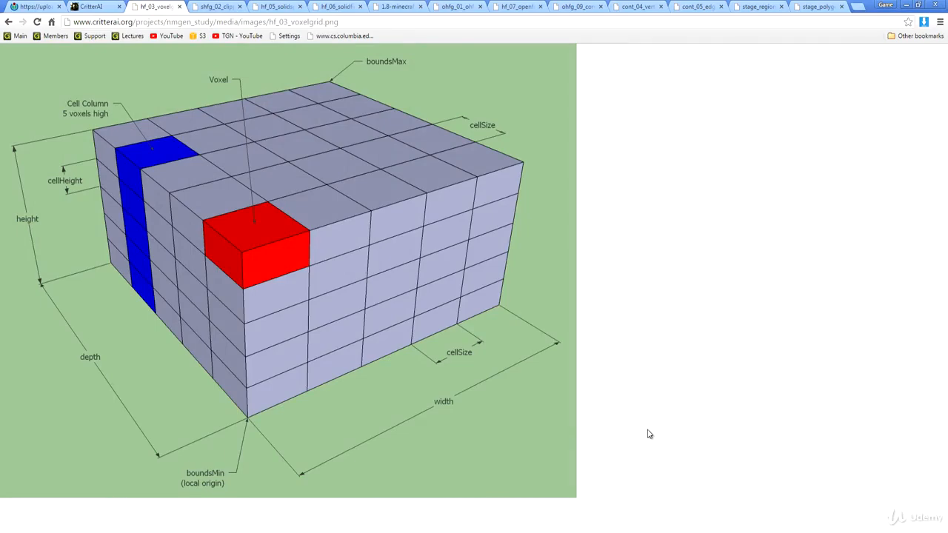
left_click(213, 9)
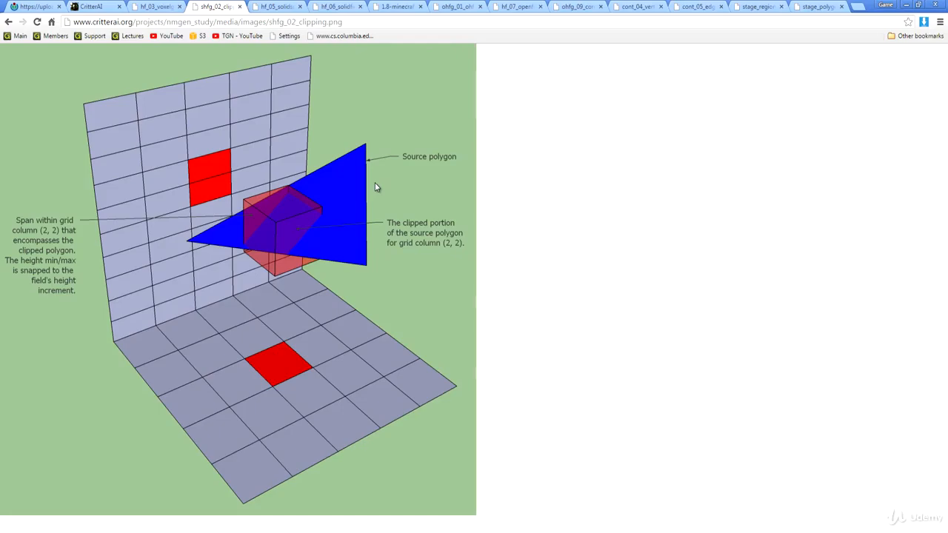
left_click(277, 7)
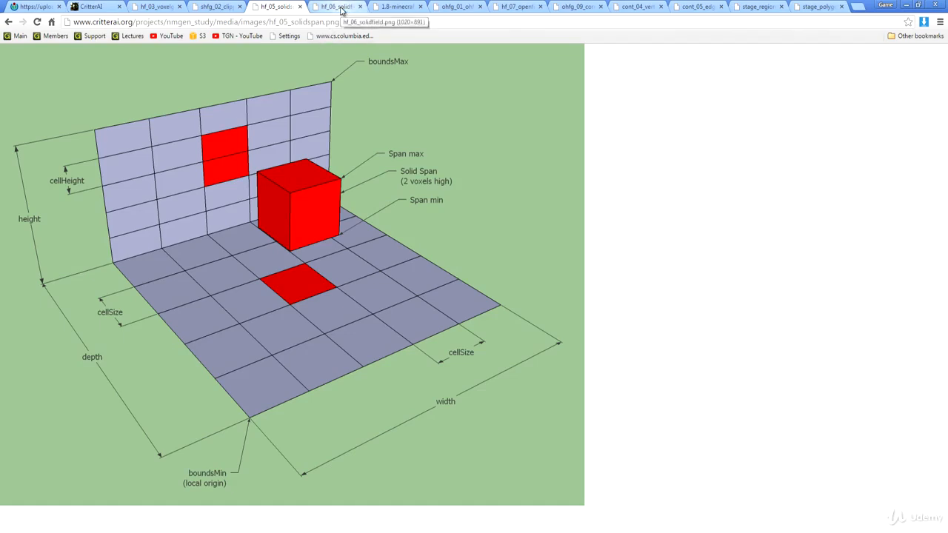
left_click(342, 8)
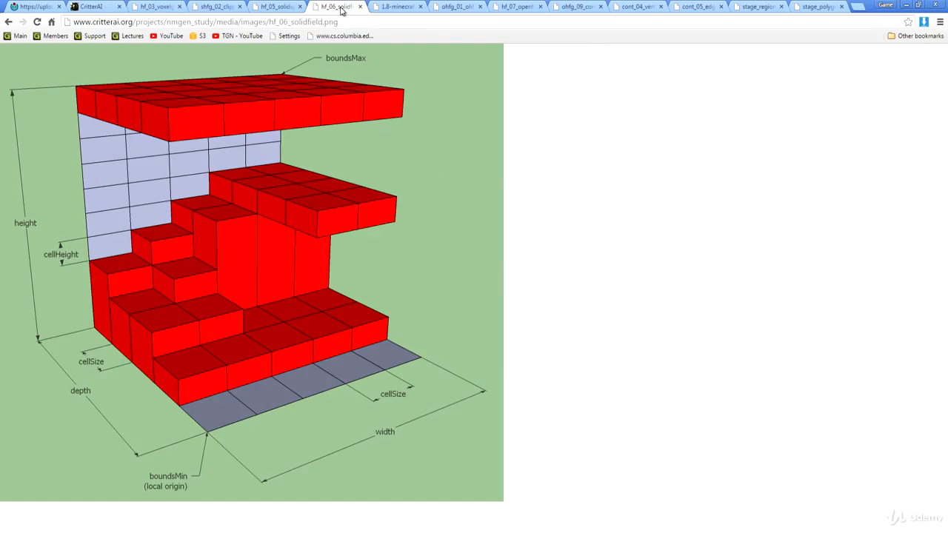
left_click(389, 7)
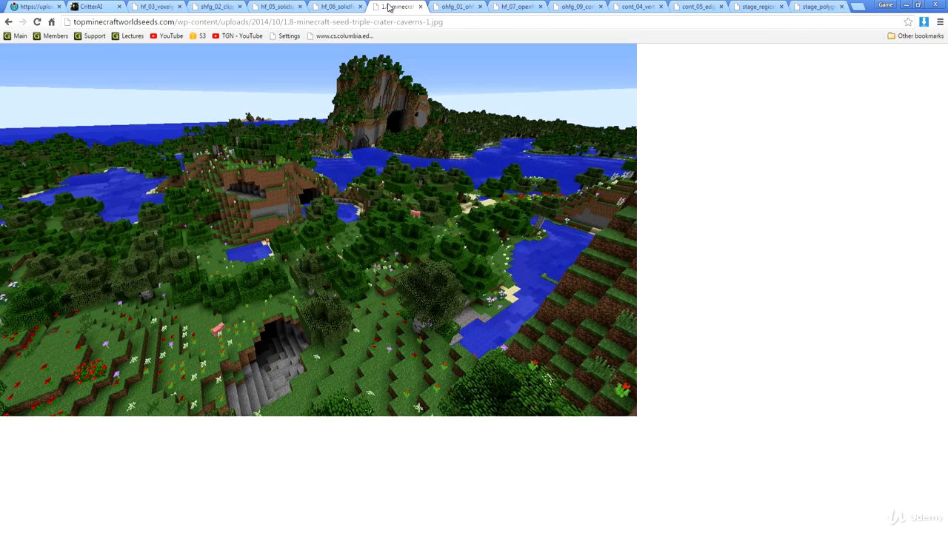
left_click(342, 7)
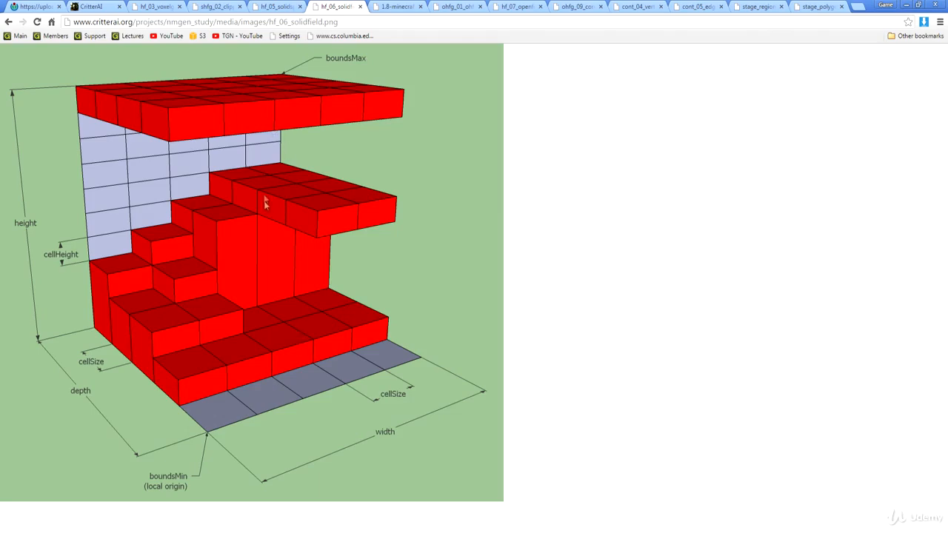
View the CritterAI open span, open field, vertex-edge association, edge vertex selection, regions and polygon stage images.
left_click(449, 10)
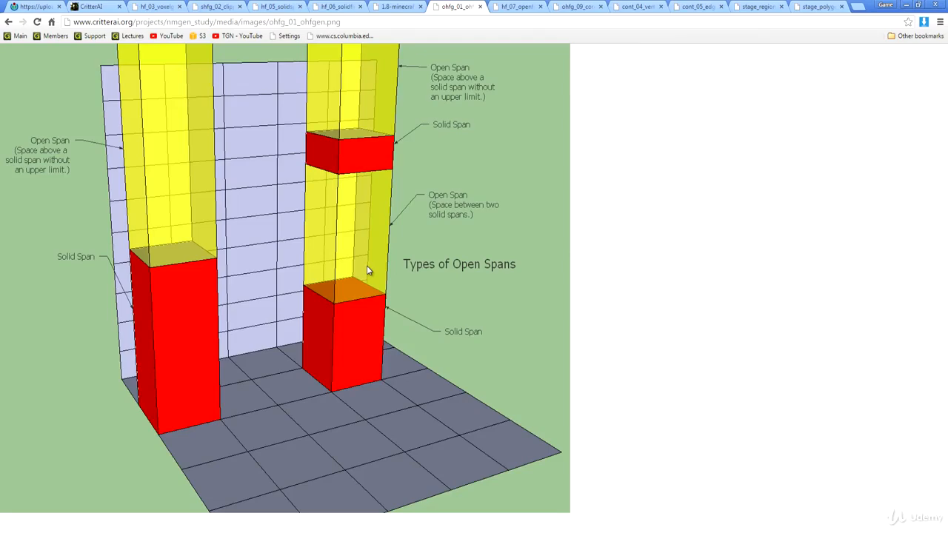
key("ctrl+Tab")
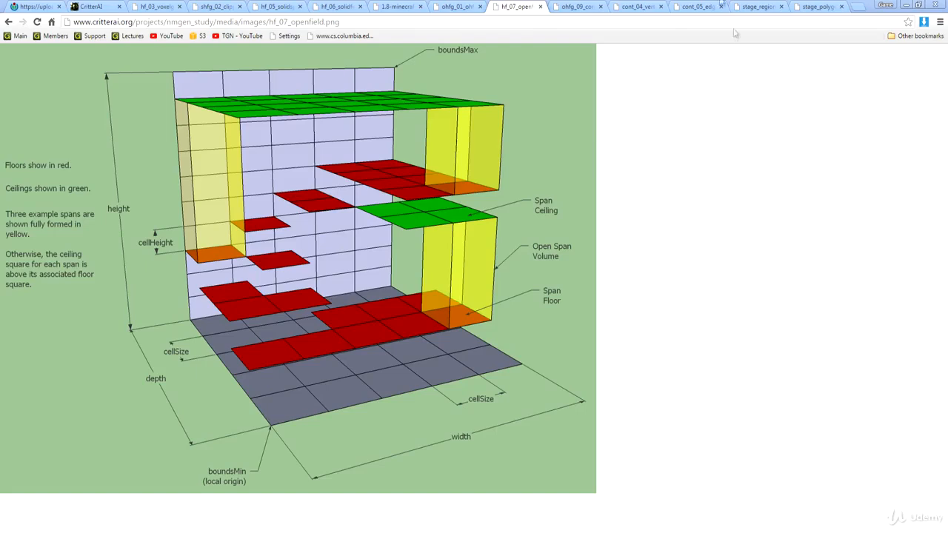
left_click(696, 7)
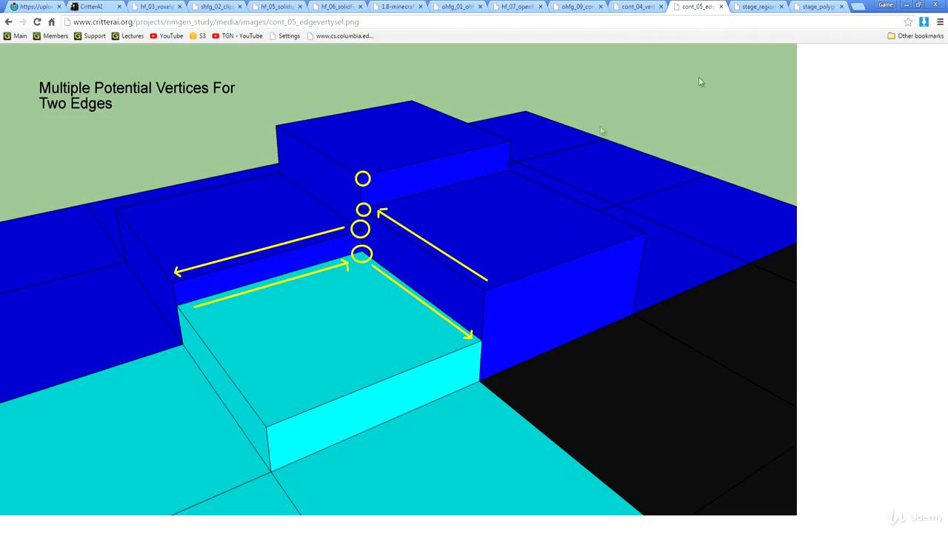
left_click(652, 7)
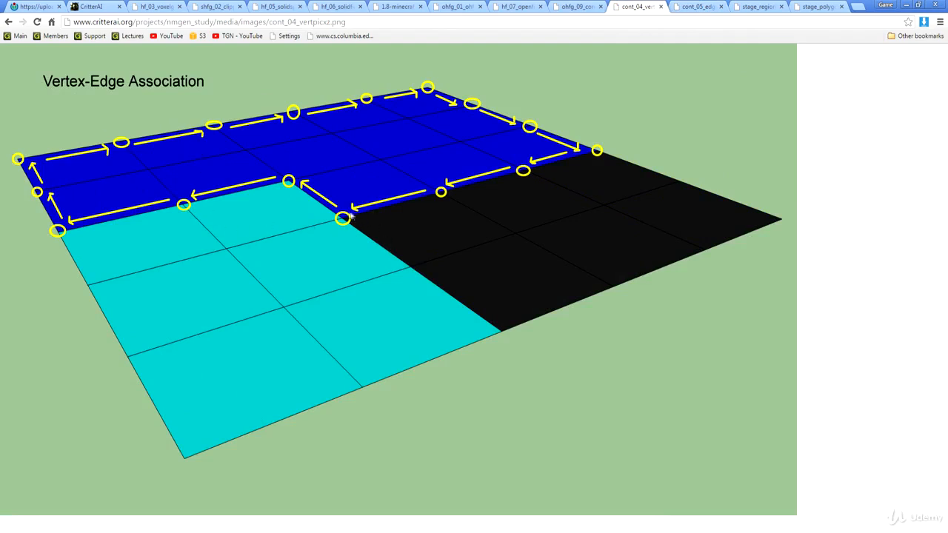
left_click(764, 9)
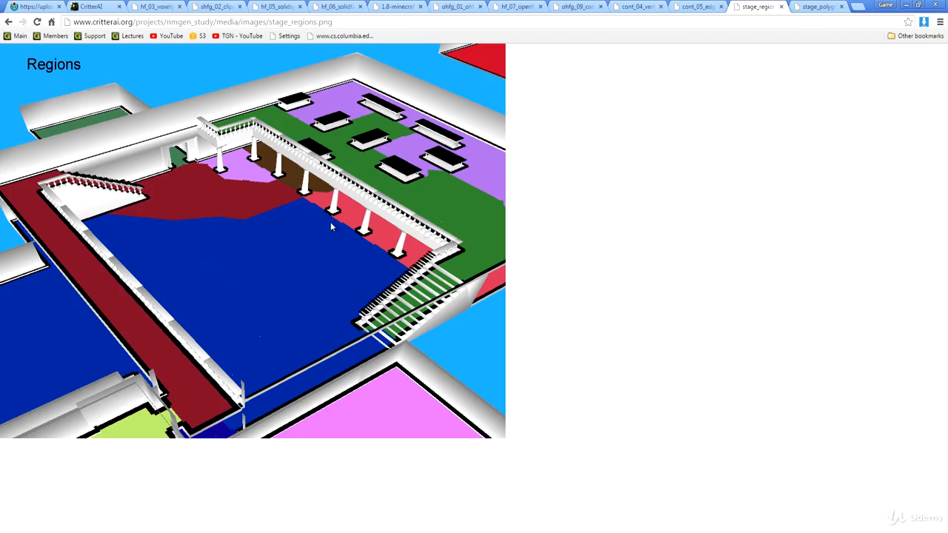
left_click(817, 8)
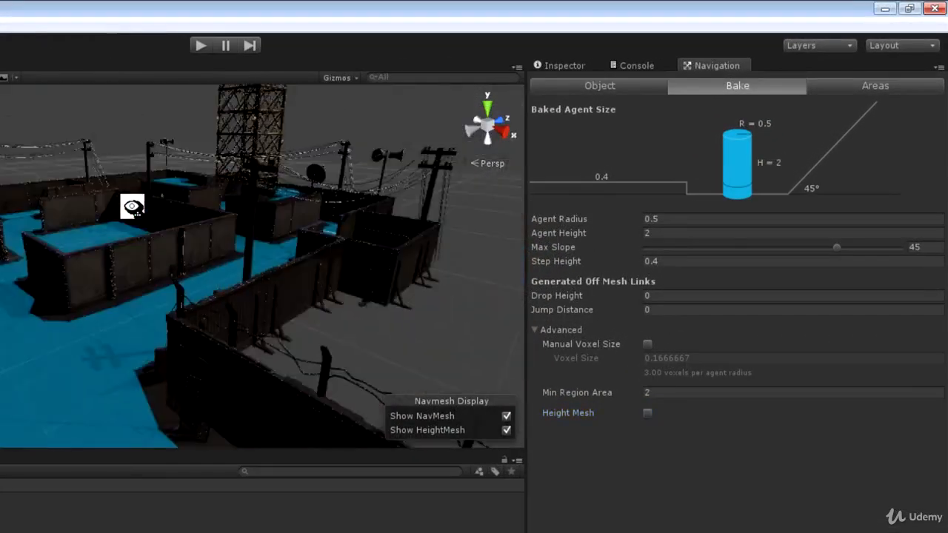
In Unity, set the agent's Step Height to 1.5, rebake, and inspect the NavMesh around the stacked tires.
right_click_drag(131, 206, 231, 274)
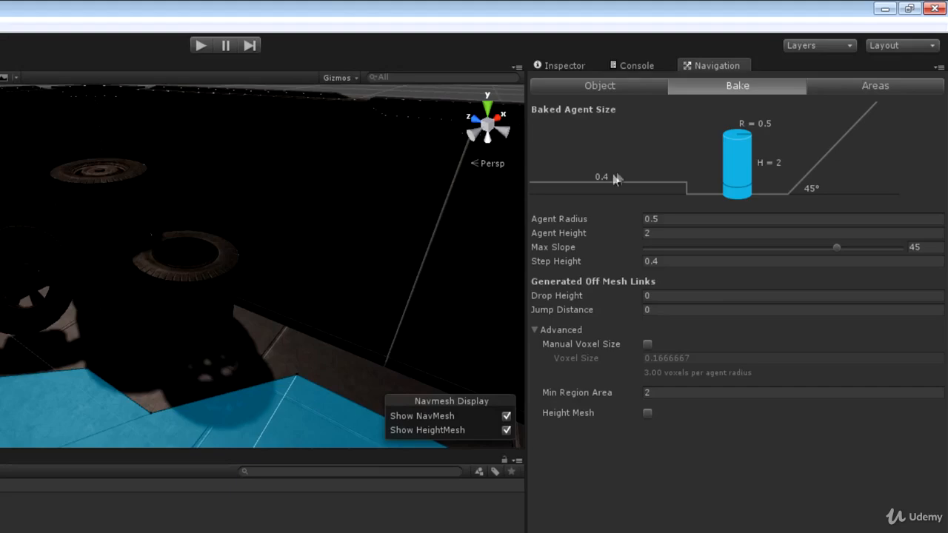
left_click(670, 261)
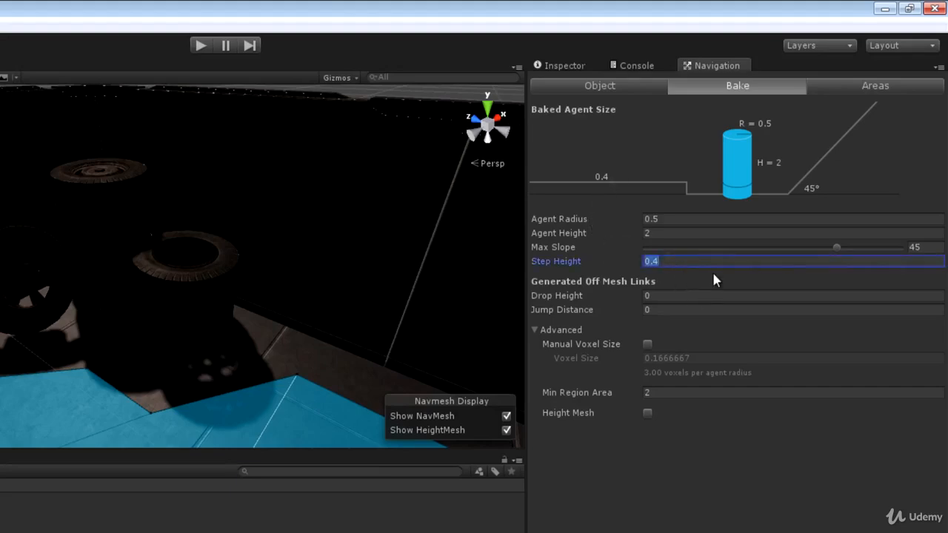
type("1.5")
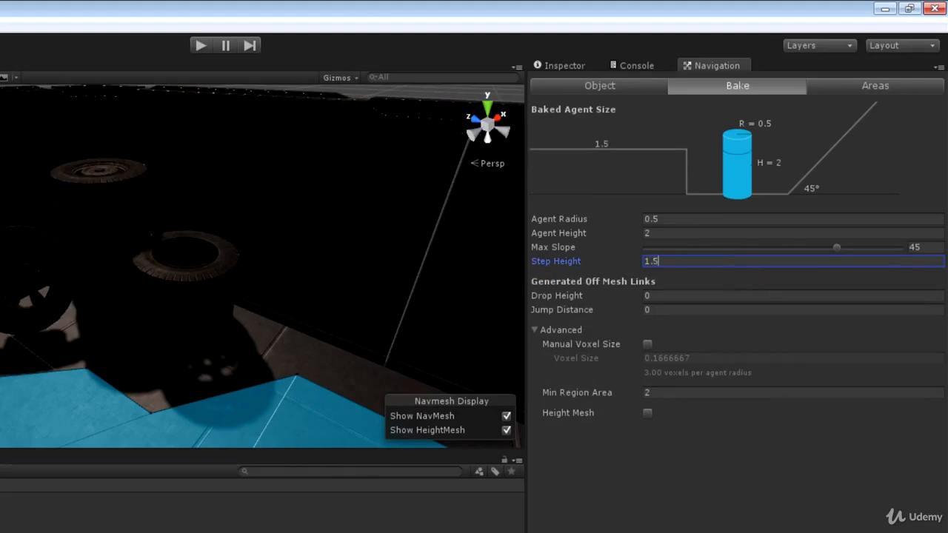
right_click_drag(16, 280, 242, 291)
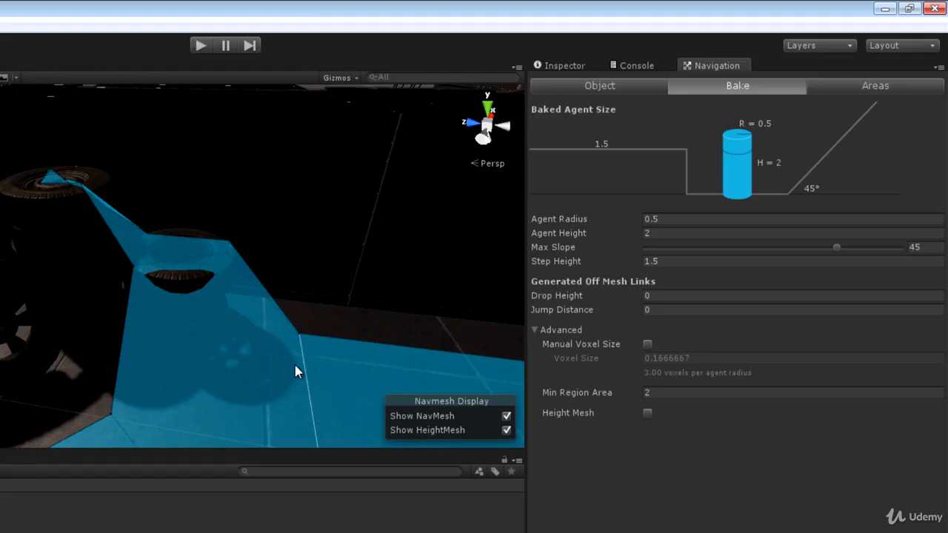
right_click_drag(173, 299, 341, 297)
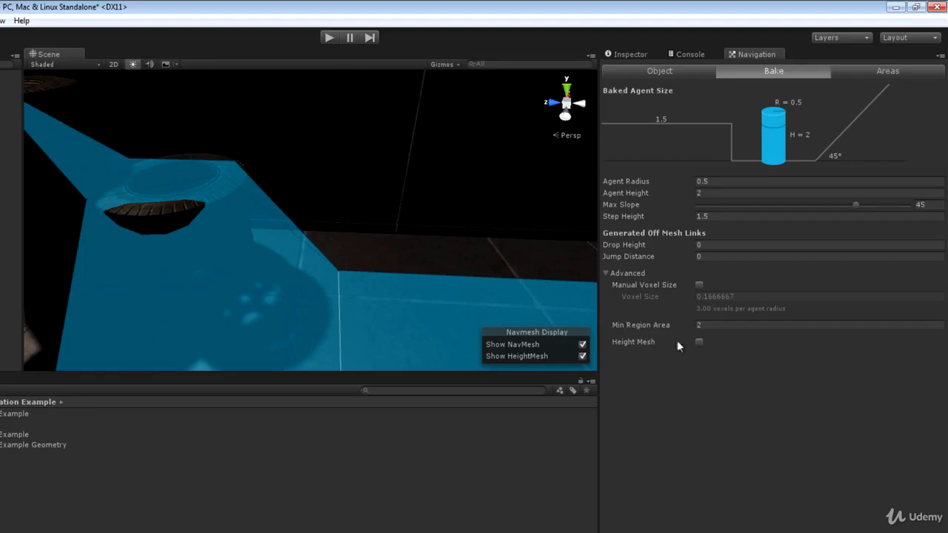
Enable Height Mesh, bake again, and toggle the NavMesh display off and on to compare both meshes at the tires.
left_click(700, 343)
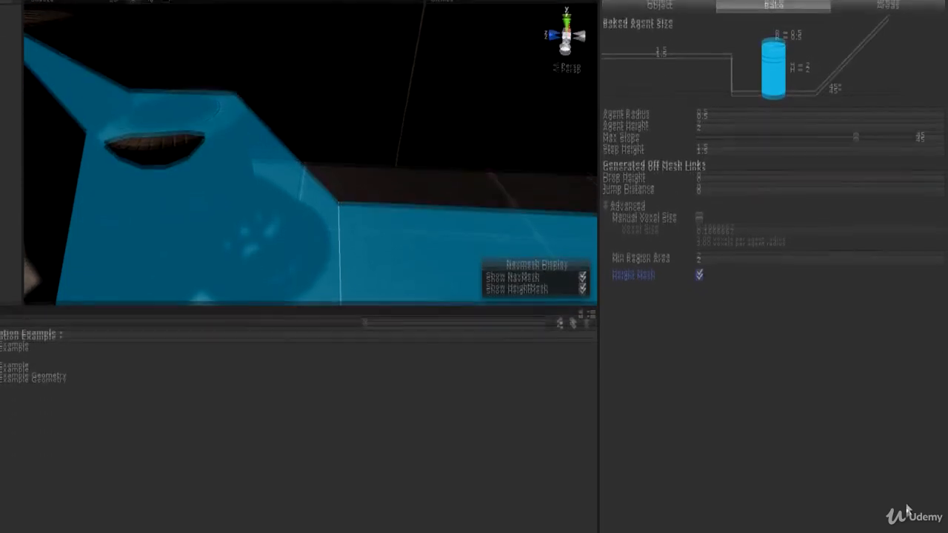
left_click(912, 514)
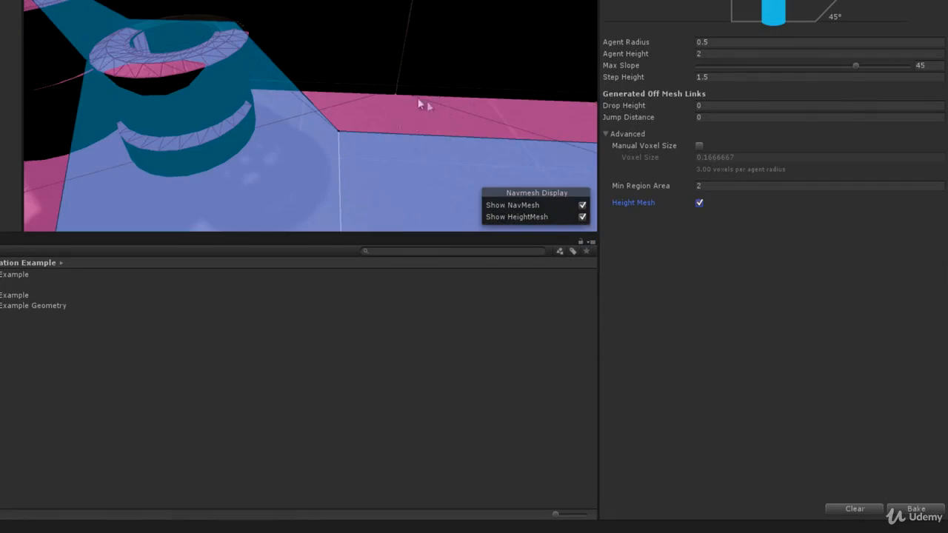
left_click(583, 206)
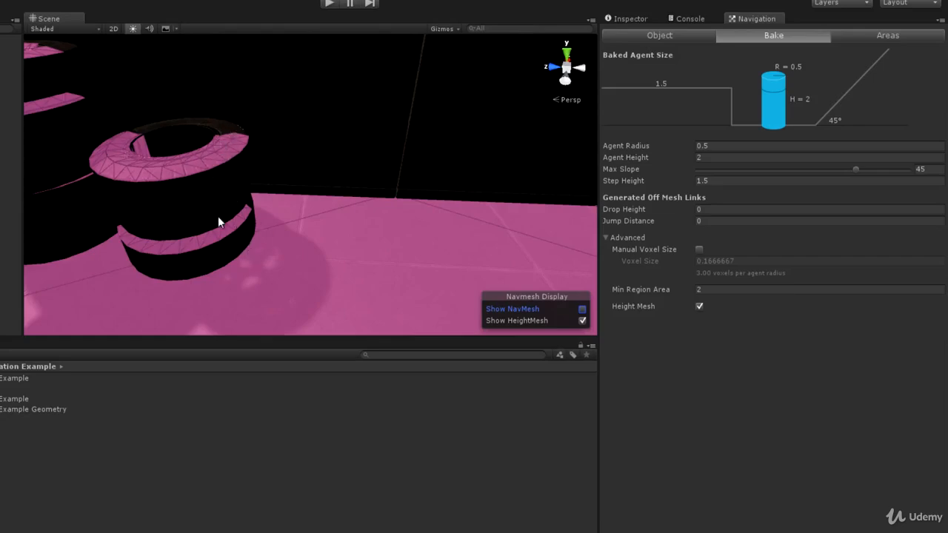
left_click(582, 309)
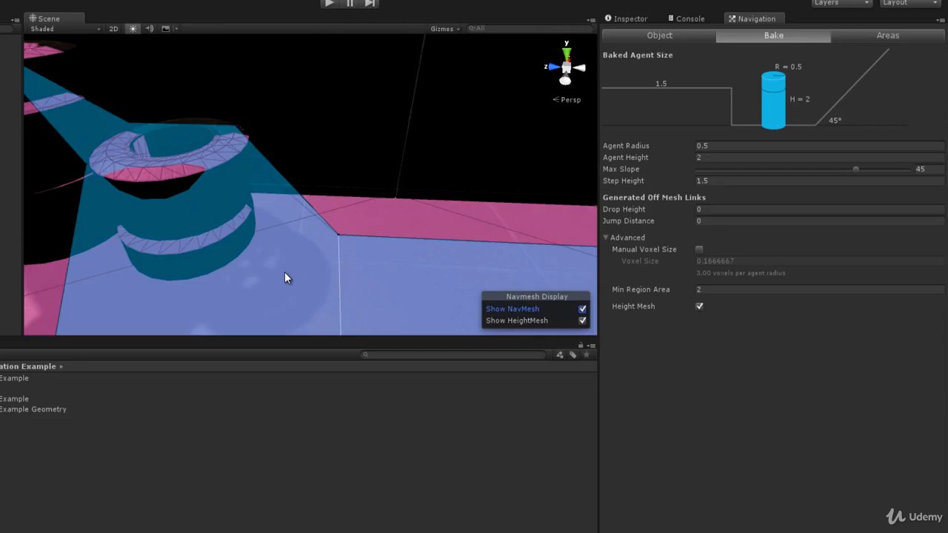
Set the Step Height to 0.4, disable Height Mesh and rebake the NavMesh.
left_click(706, 181)
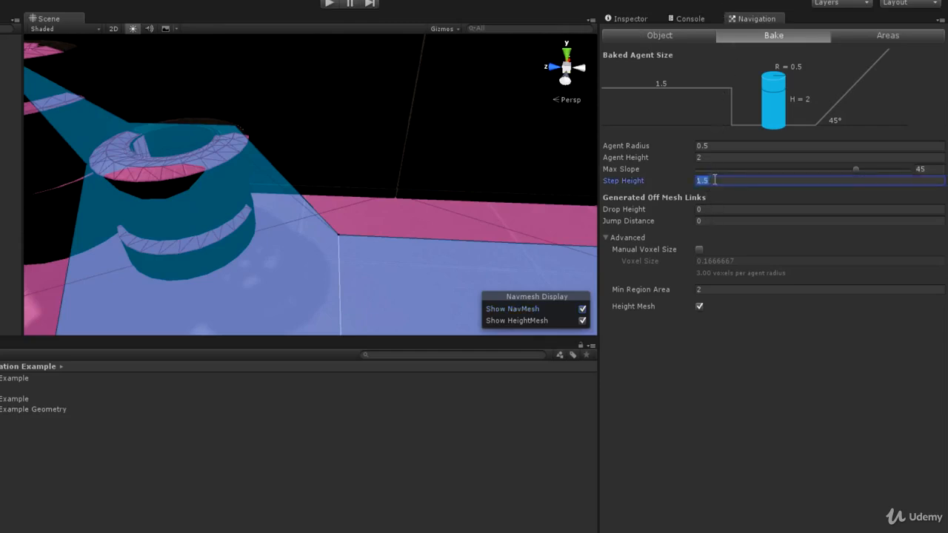
type("0.4")
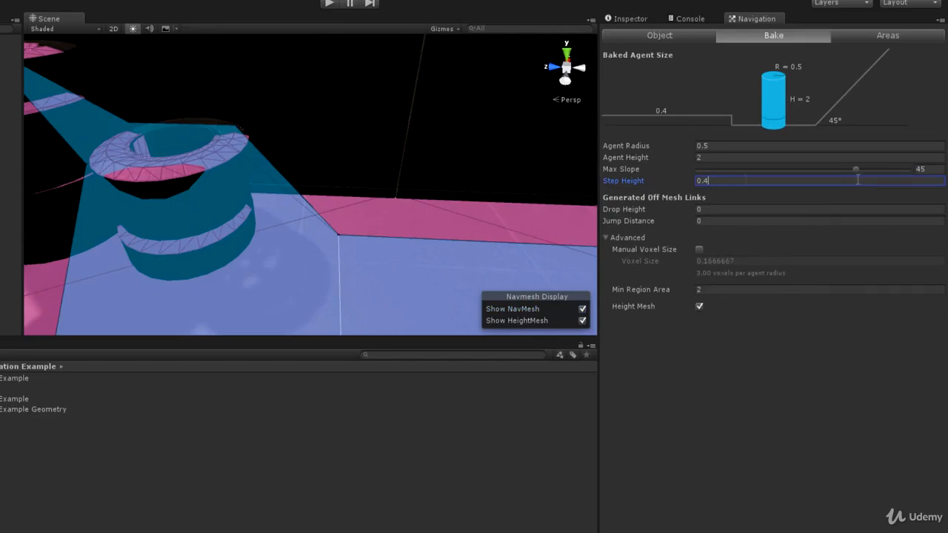
left_click(699, 307)
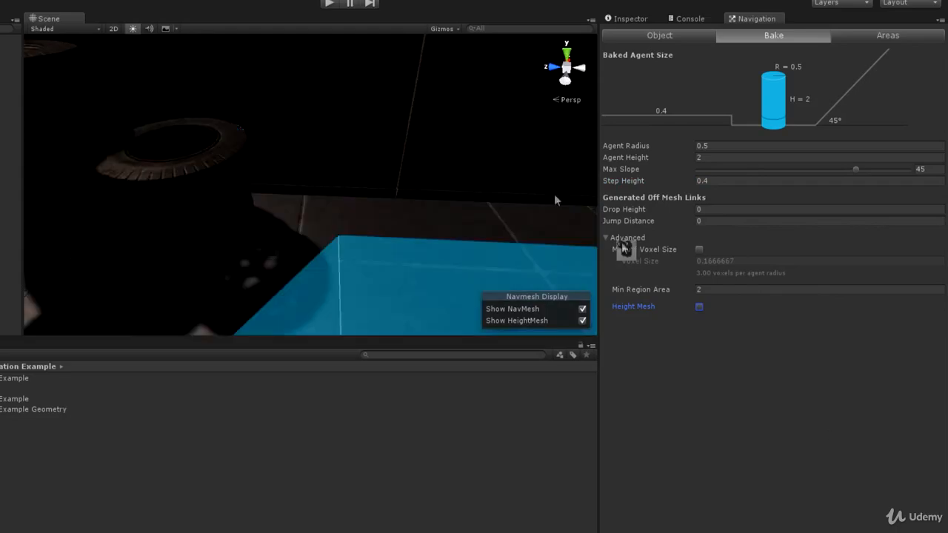
Enable Manual Voxel Size and frame the opening between the walls of the tiled enclosure.
right_click_drag(159, 201, 768, 177)
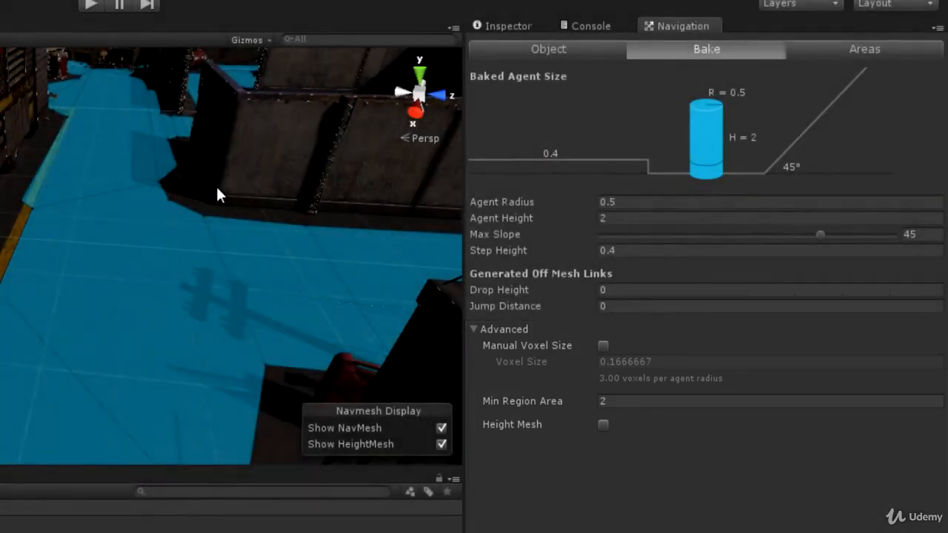
right_click_drag(215, 187, 239, 235)
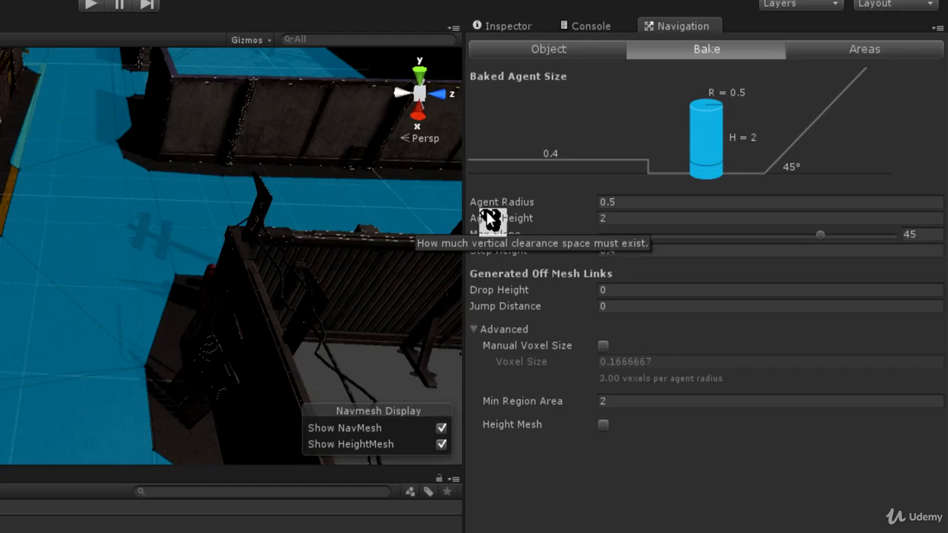
left_click(603, 345)
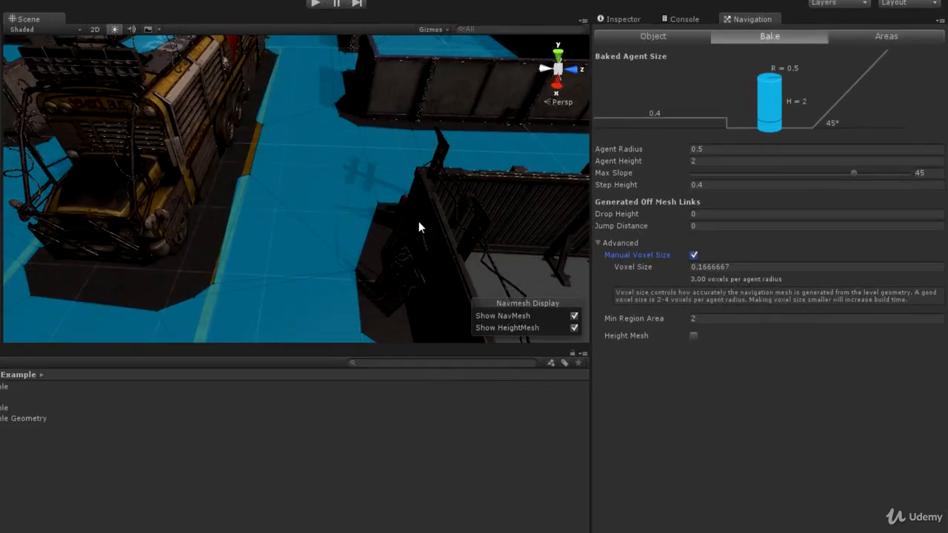
right_click_drag(231, 302, 228, 225)
key("w")
right_click_drag(416, 166, 749, 278)
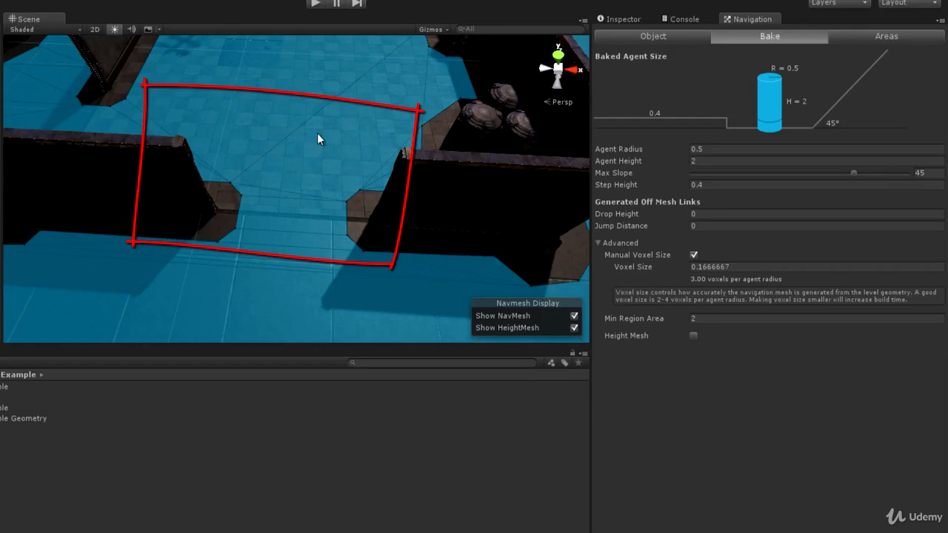
Set the Voxel Size to 1.5, rebake, and inspect the NavMesh at the enclosure's opening.
left_click(729, 268)
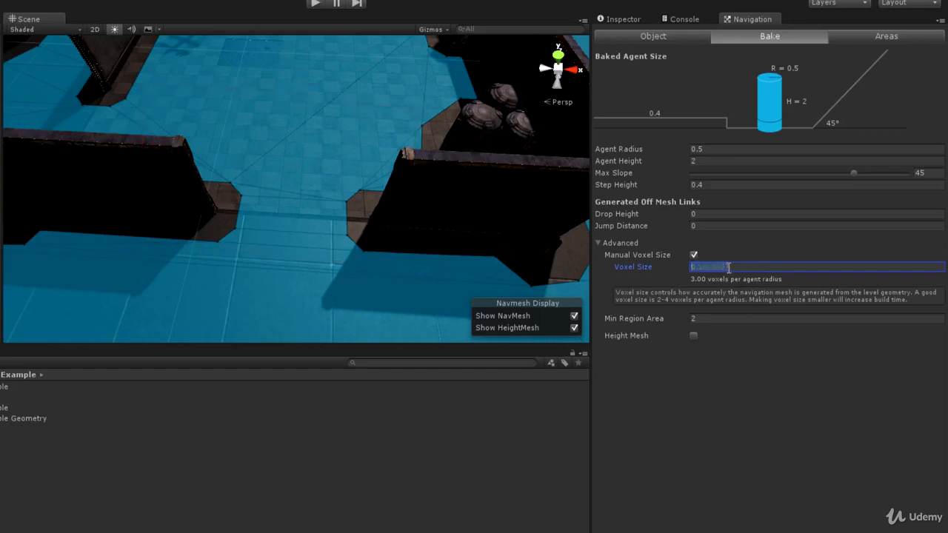
type("1.5")
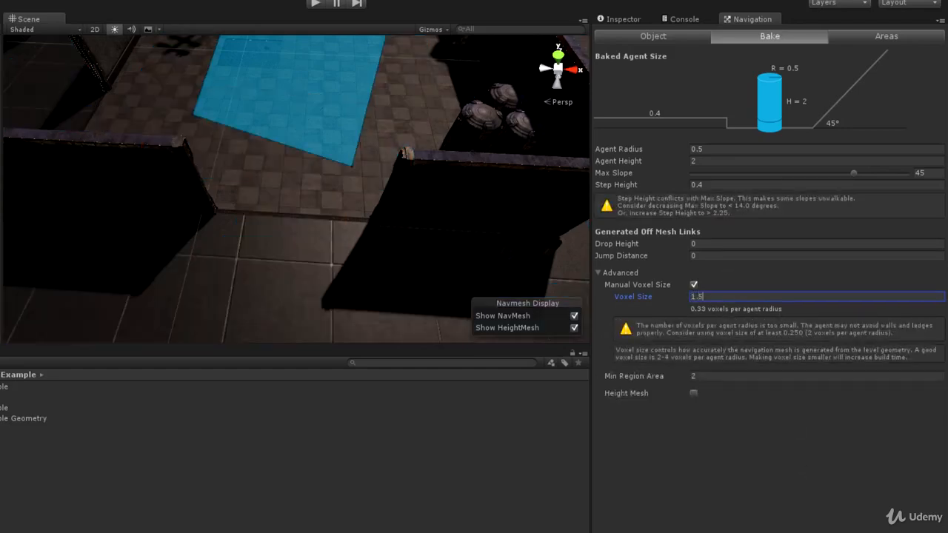
left_click_drag(434, 208, 462, 203, "alt")
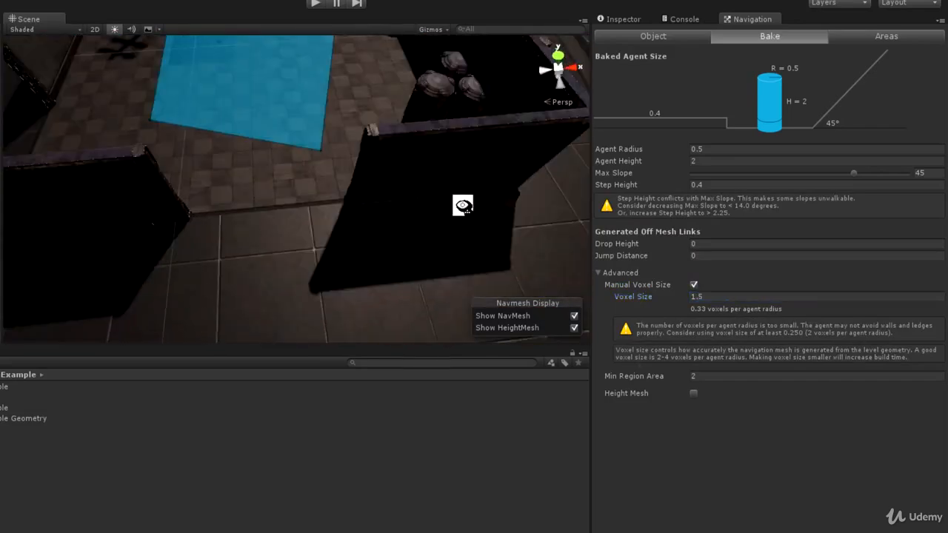
Set the Voxel Size to 1.1, rebake, and inspect the NavMesh inside and outside the tiled enclosure.
left_click(713, 296)
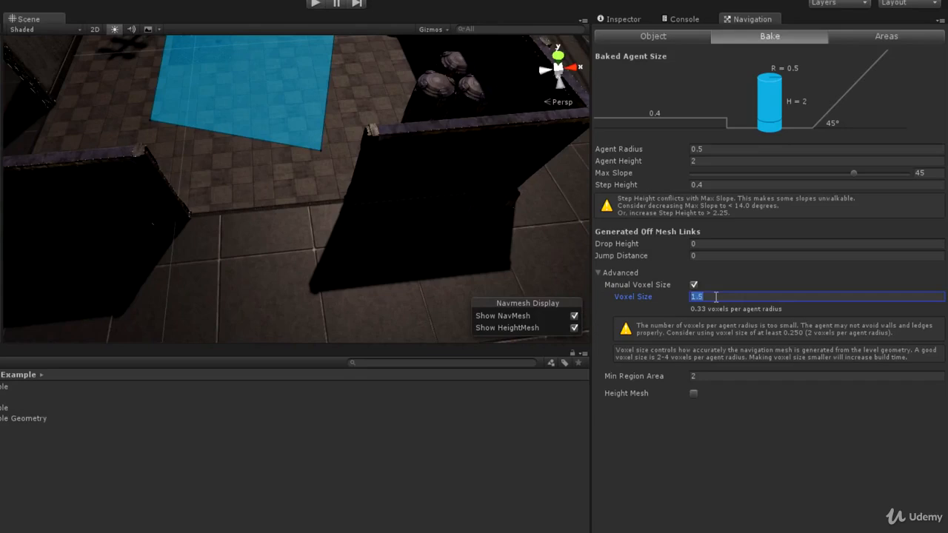
type("1.1")
left_click_drag(334, 250, 324, 219, "alt")
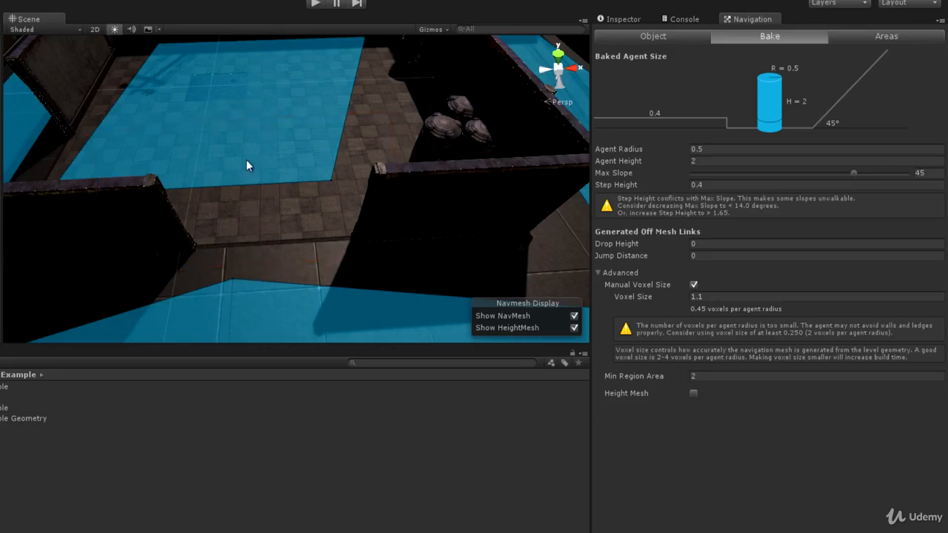
left_click_drag(248, 171, 181, 111, "alt")
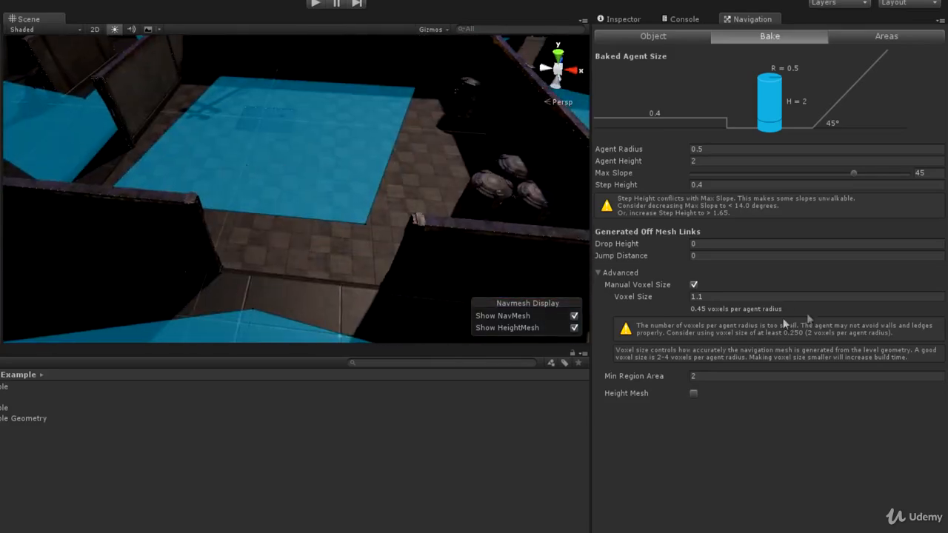
Turn off the manual voxel size in the advanced bake settings and rebake the navmesh.
left_click(695, 286)
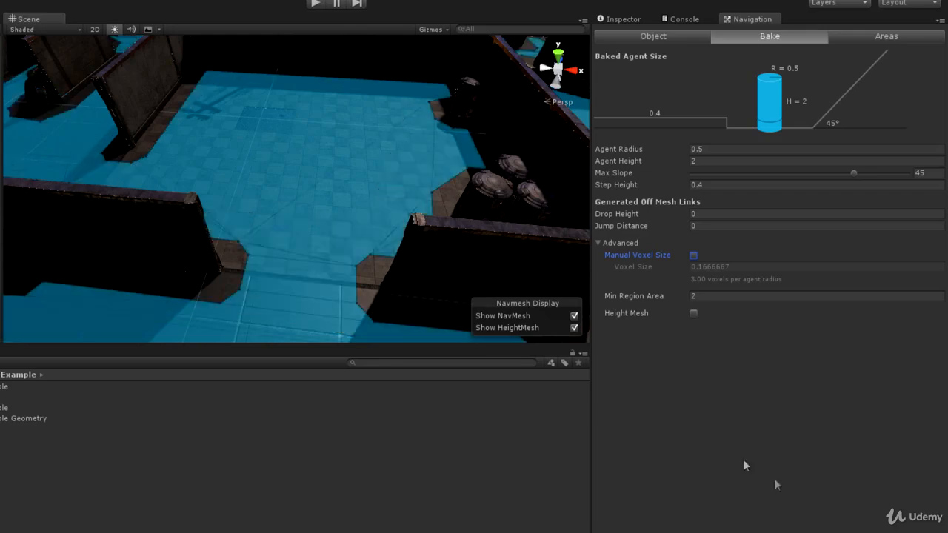
left_click_drag(133, 170, 153, 194, "alt")
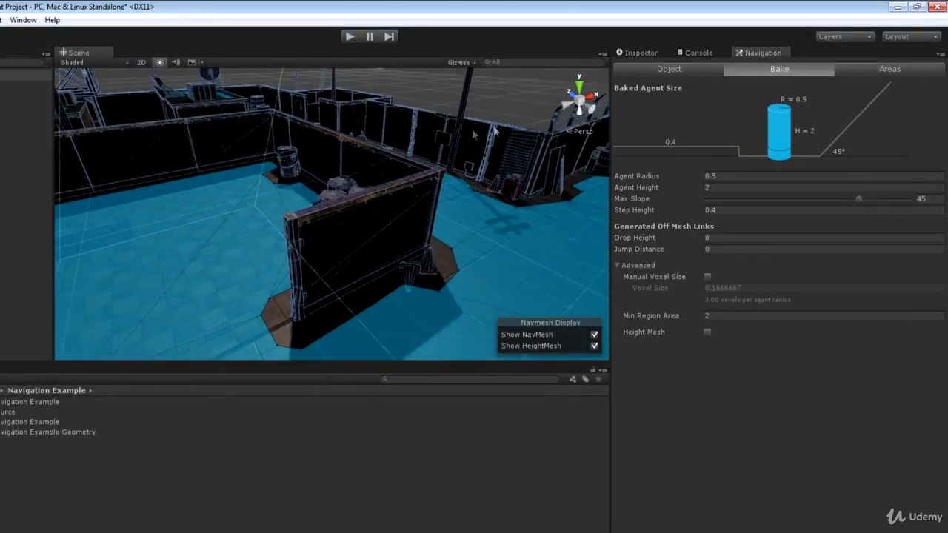
Select the ground_004 mesh and view its per-object navigation settings.
left_click(659, 68)
left_click_drag(256, 195, 392, 121, "alt")
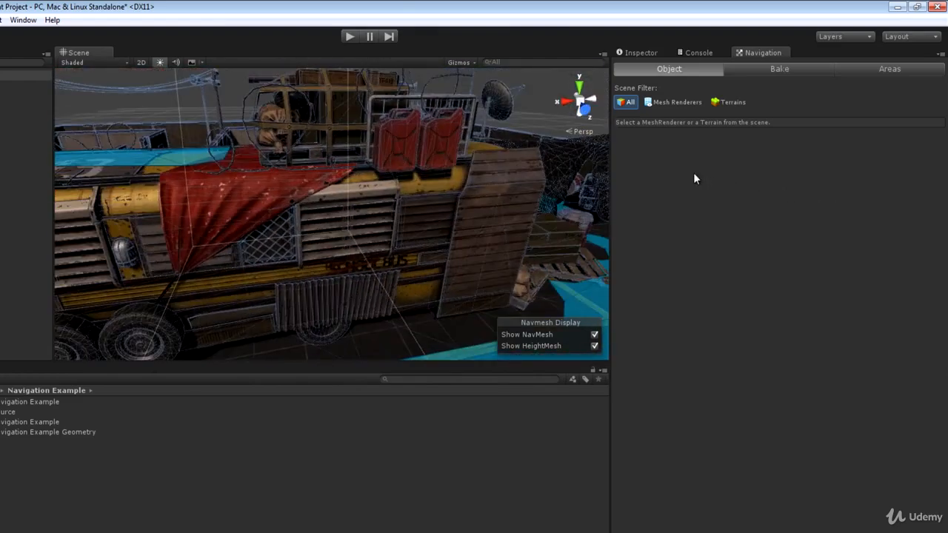
left_click(117, 202)
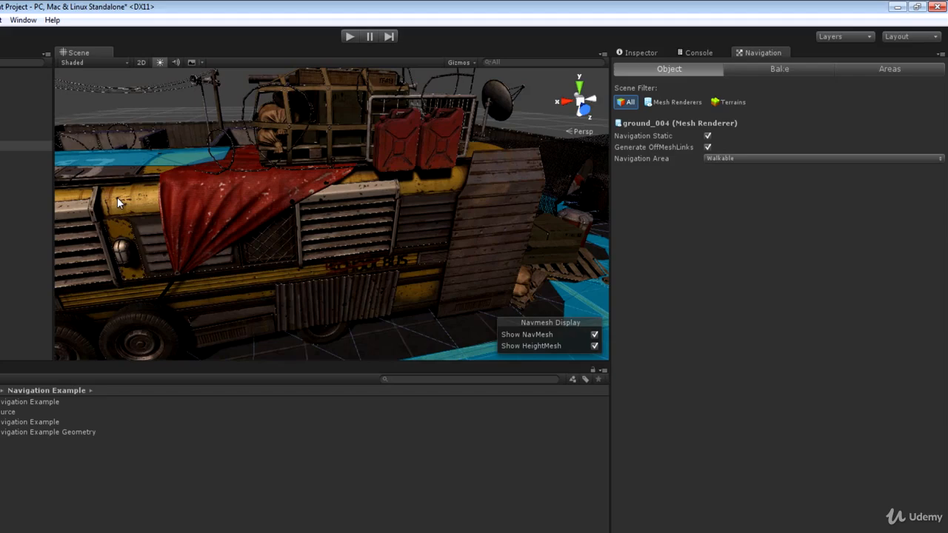
right_click_drag(212, 183, 457, 182)
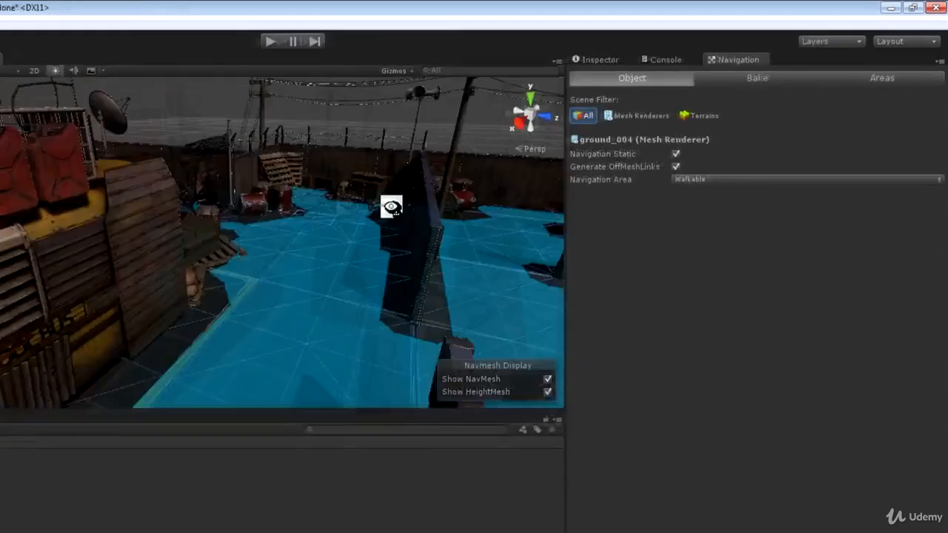
right_click_drag(391, 207, 631, 200)
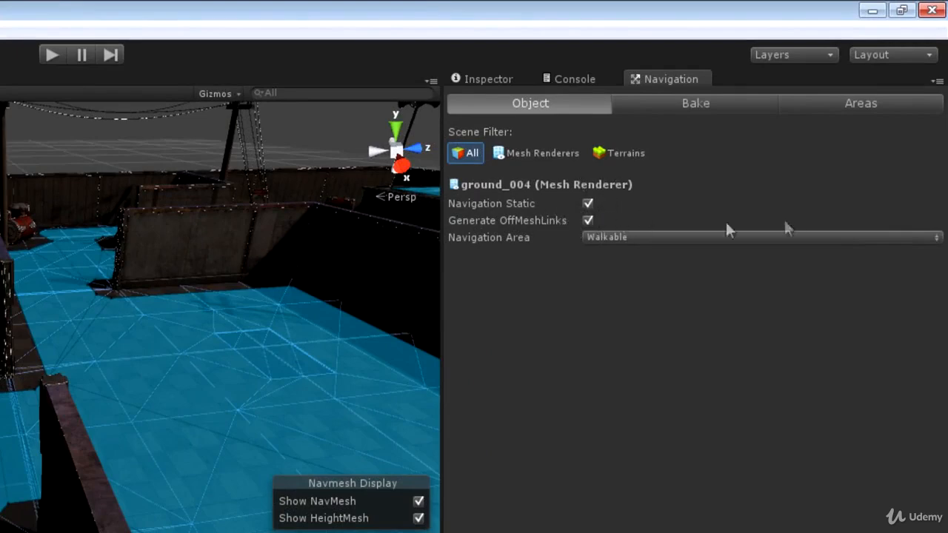
Try Navigation Static off and on for ground_004 and check its static flags in the Inspector.
left_click(587, 204)
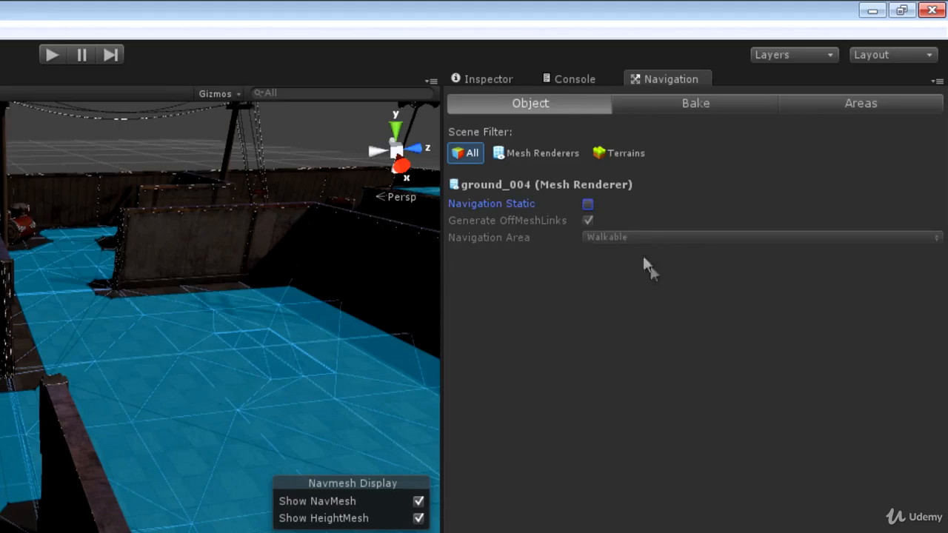
left_click(587, 205)
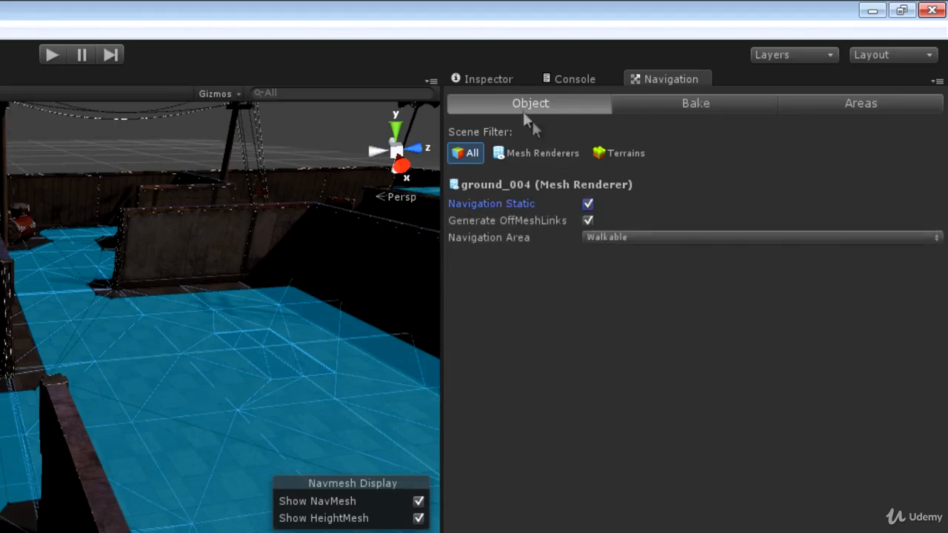
left_click(487, 79)
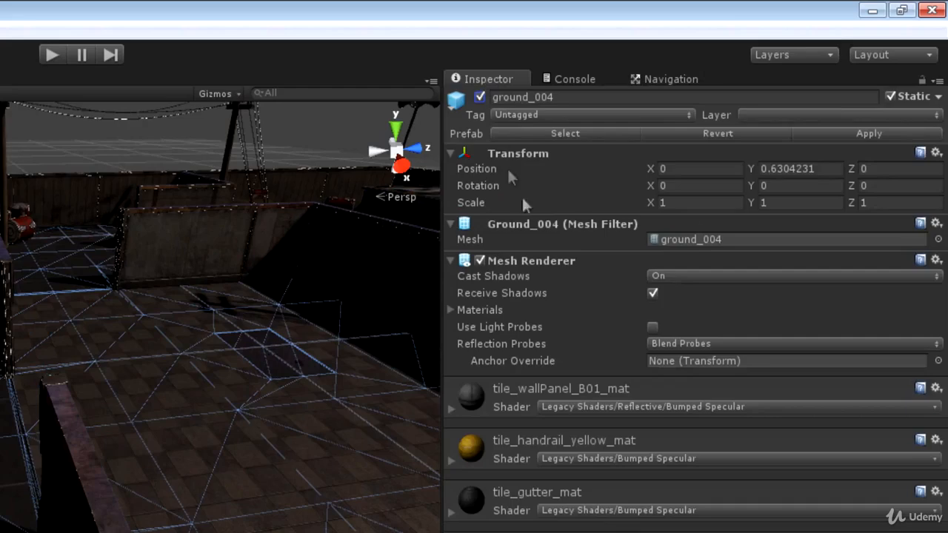
left_click(938, 96)
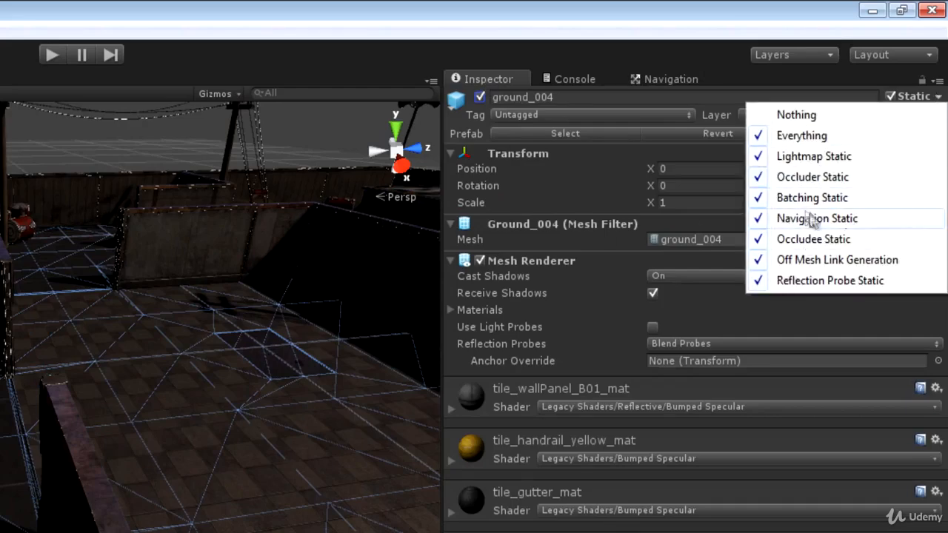
left_click(656, 76)
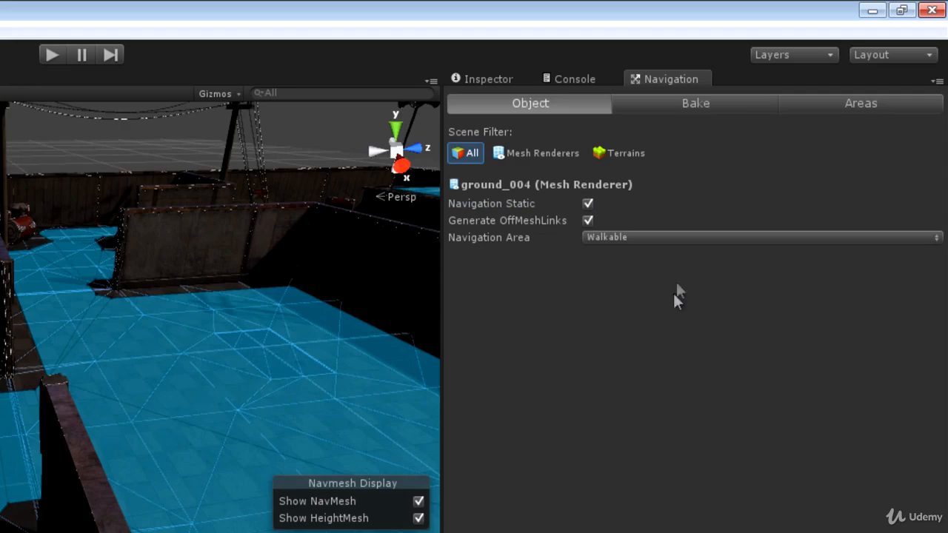
Activate the Cylinder object and move it along the X axis on the open floor area.
right_click_drag(82, 304, 144, 180)
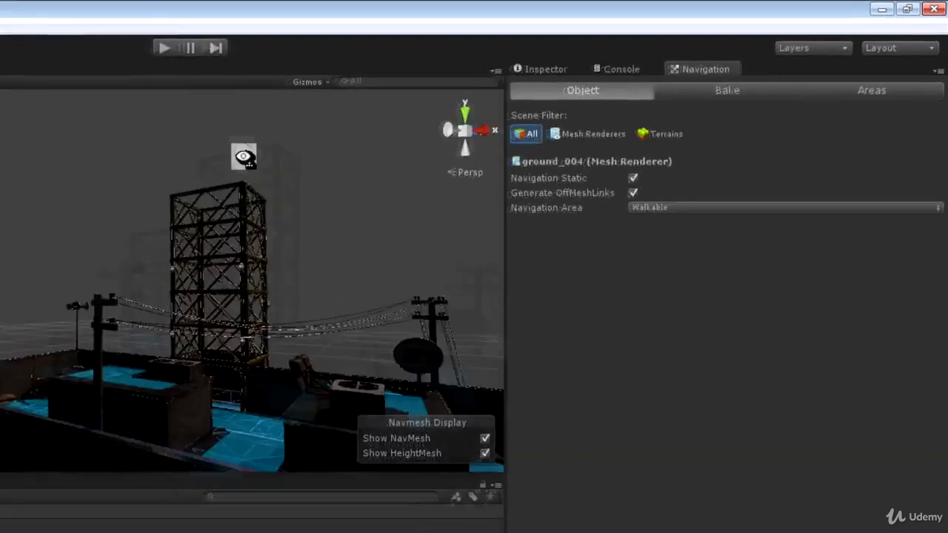
right_click_drag(245, 157, 29, 416)
right_click_drag(226, 328, 218, 303)
left_click(14, 88)
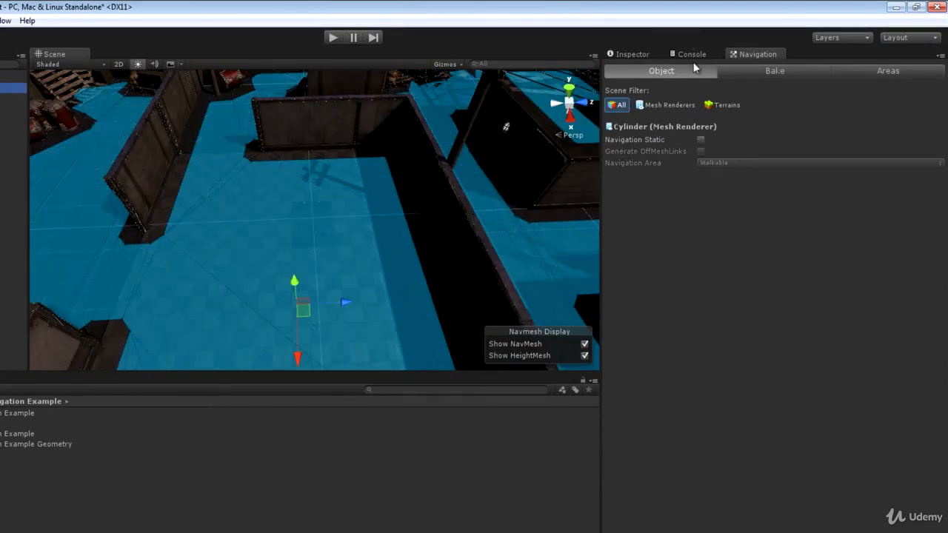
left_click(629, 55)
left_click(628, 65)
left_click(758, 54)
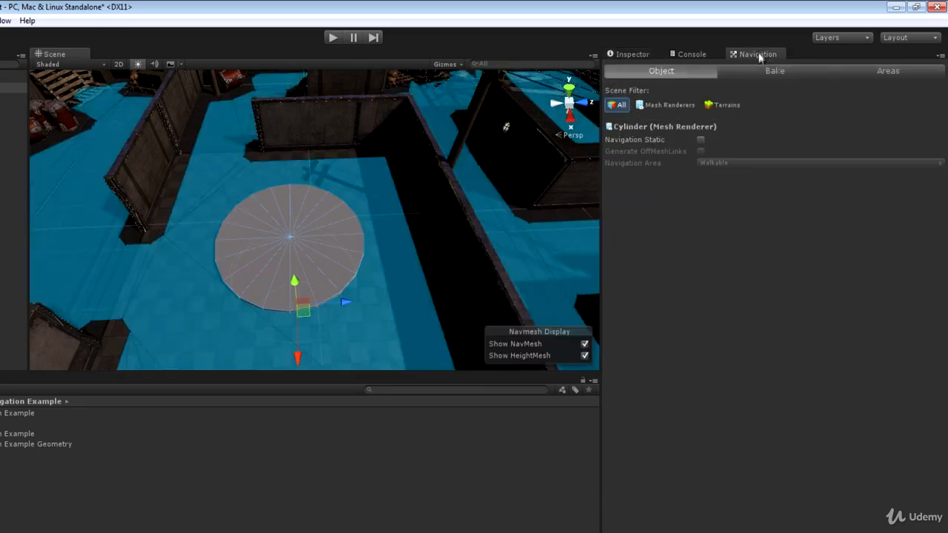
right_click_drag(253, 133, 298, 333)
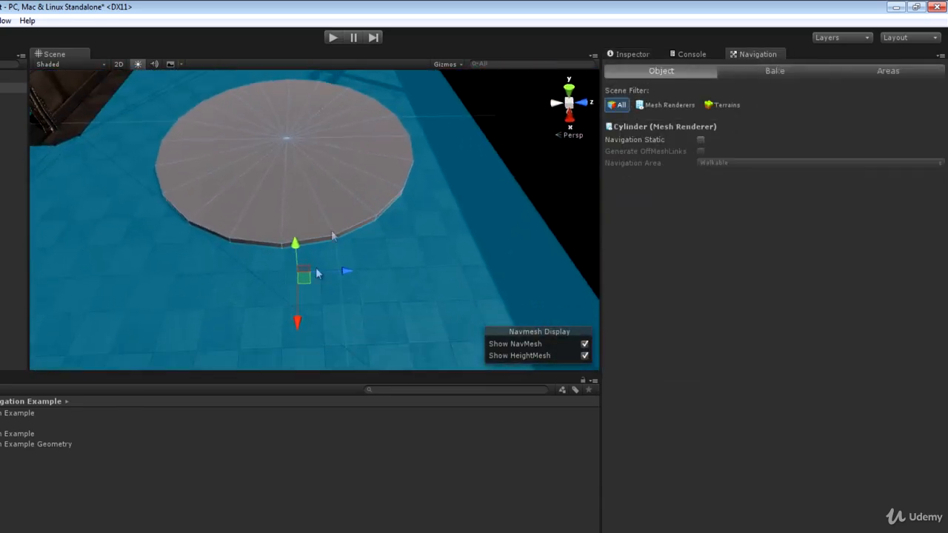
left_click_drag(295, 321, 297, 359)
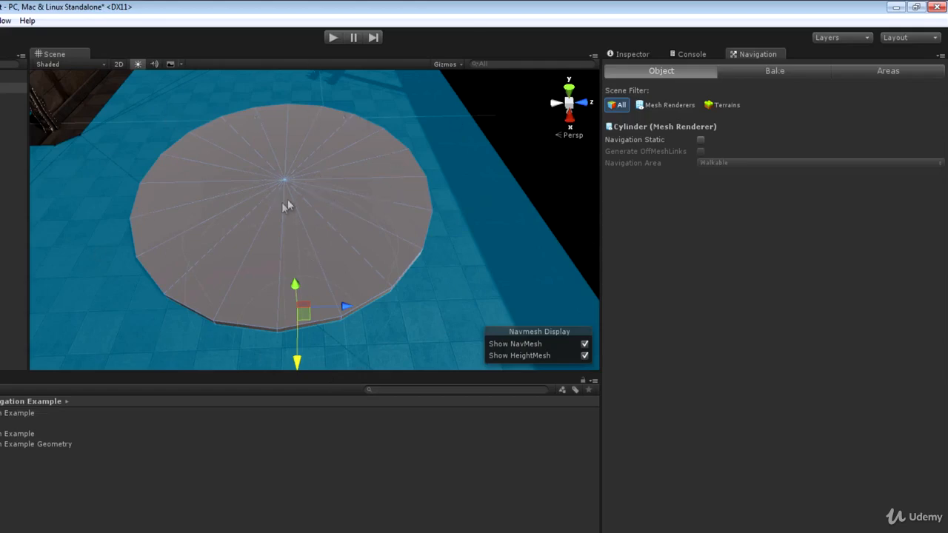
Mark the Cylinder as Navigation Static and rebake the navmesh to include its top surface.
left_click_drag(305, 197, 666, 195, "alt")
scroll(404, 196, "up", 6, "alt")
scroll(414, 195, "down", 6, "alt")
left_click(701, 141)
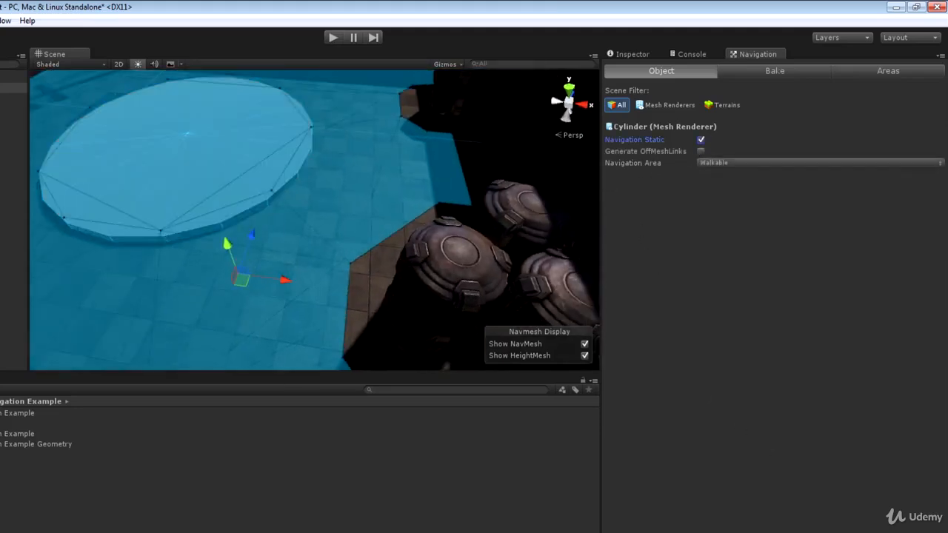
left_click_drag(425, 236, 205, 259, "alt")
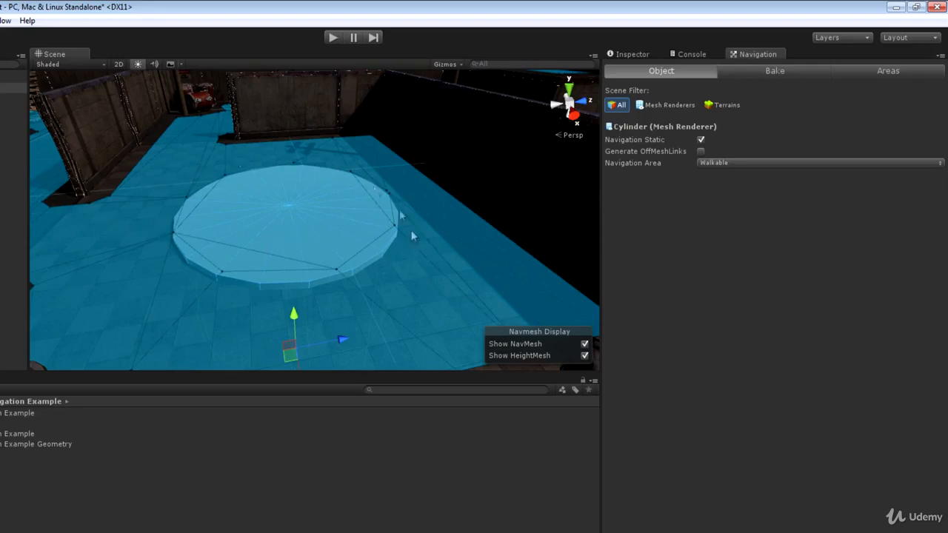
left_click_drag(288, 184, 154, 129, "alt")
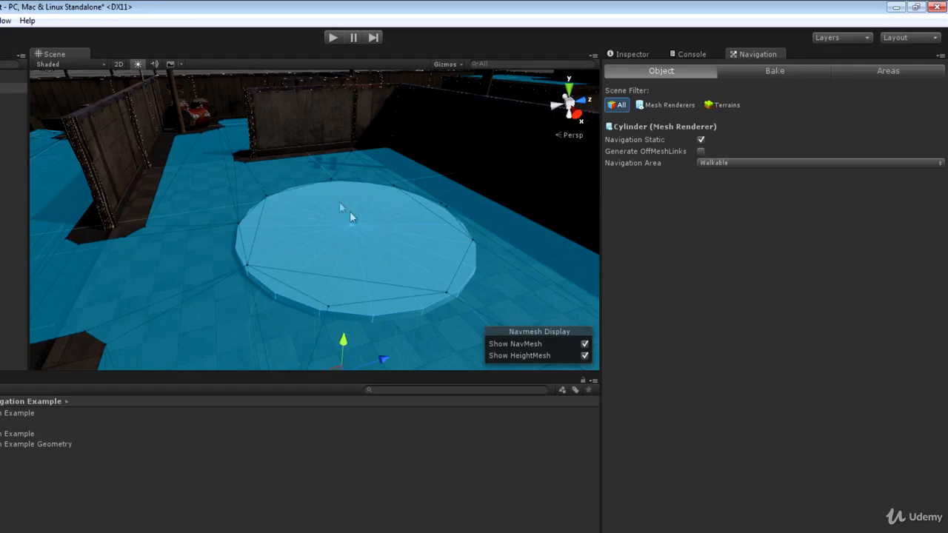
Set the Cylinder's navigation area to Not Walkable, rebake the navmesh and look over the list of area types.
mouse_move(374, 211)
right_mouse_down()
mouse_move(383, 218)
mouse_move(355, 207)
mouse_move(361, 224)
right_mouse_up()
key("d")
key("w")
left_click(752, 163)
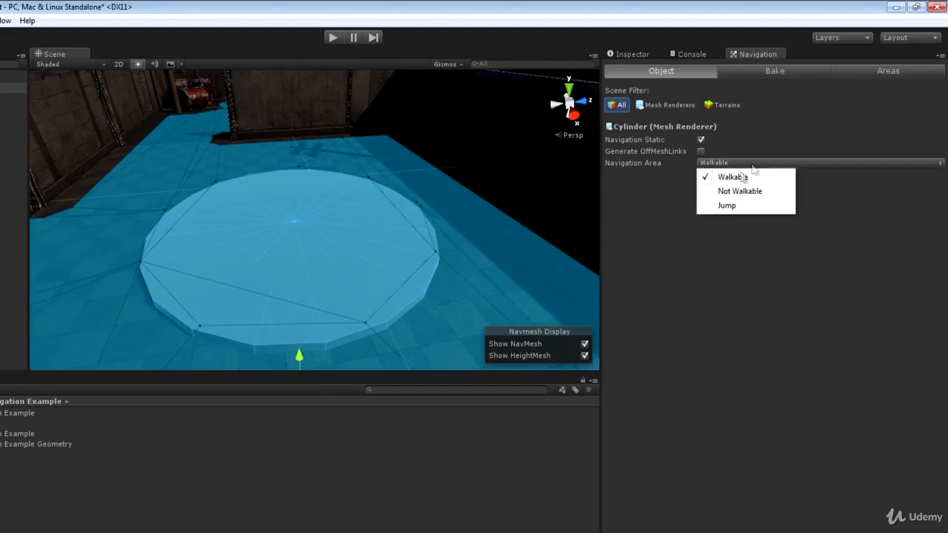
left_click(736, 192)
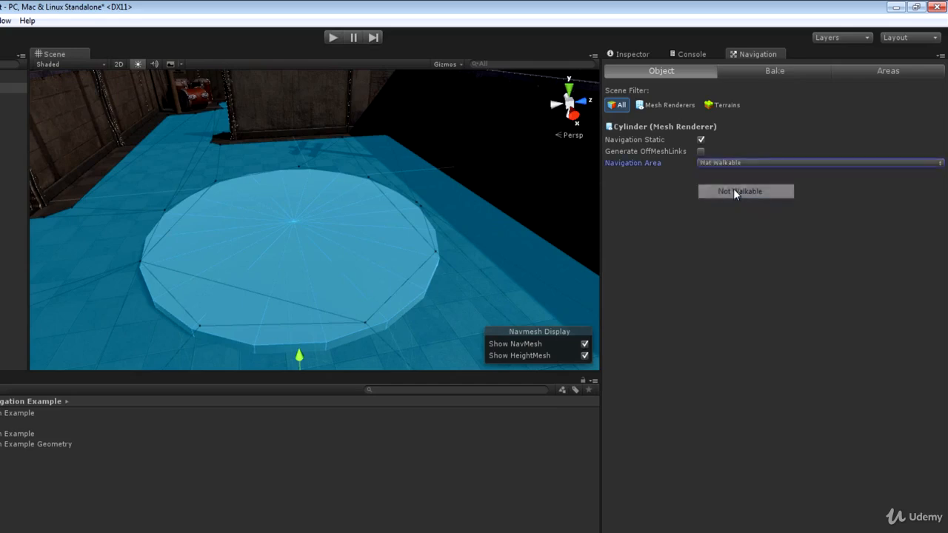
left_click(872, 68)
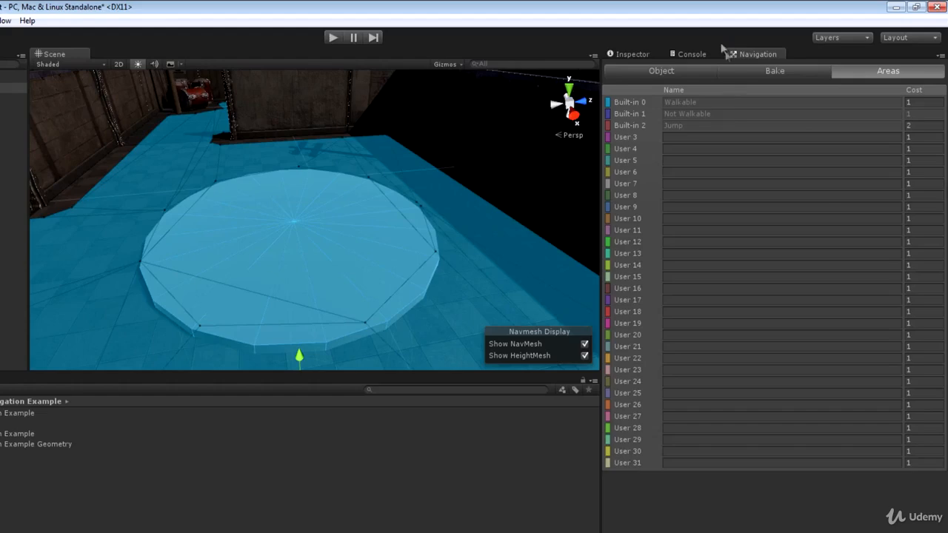
left_click(642, 55)
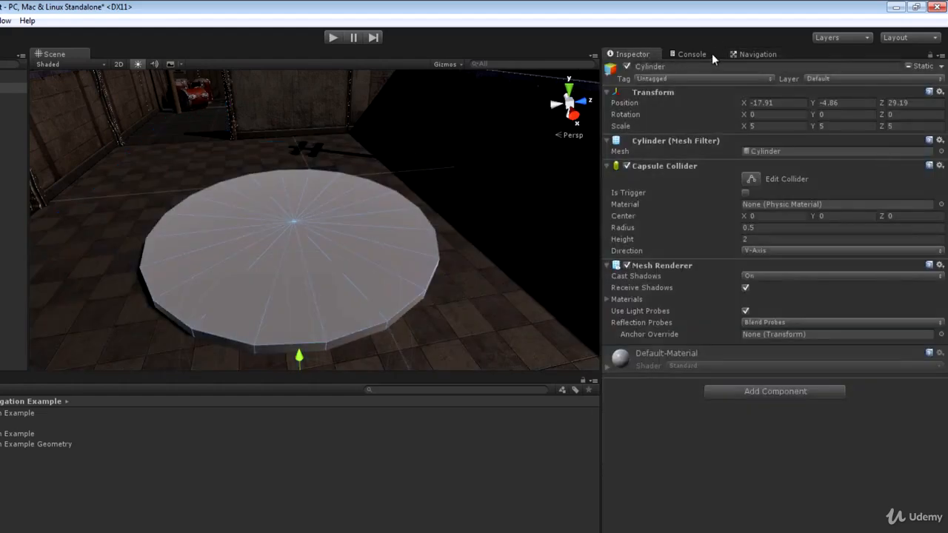
left_click(747, 53)
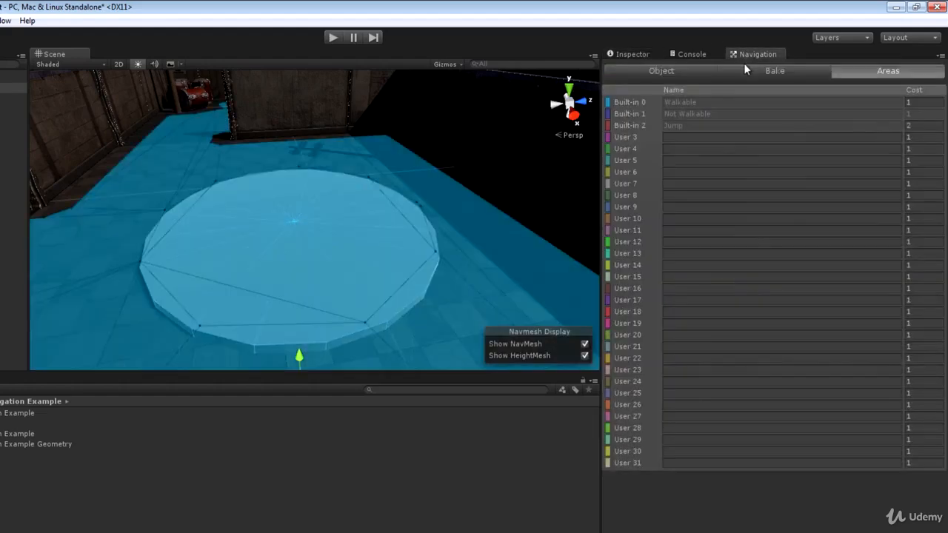
left_click(661, 72)
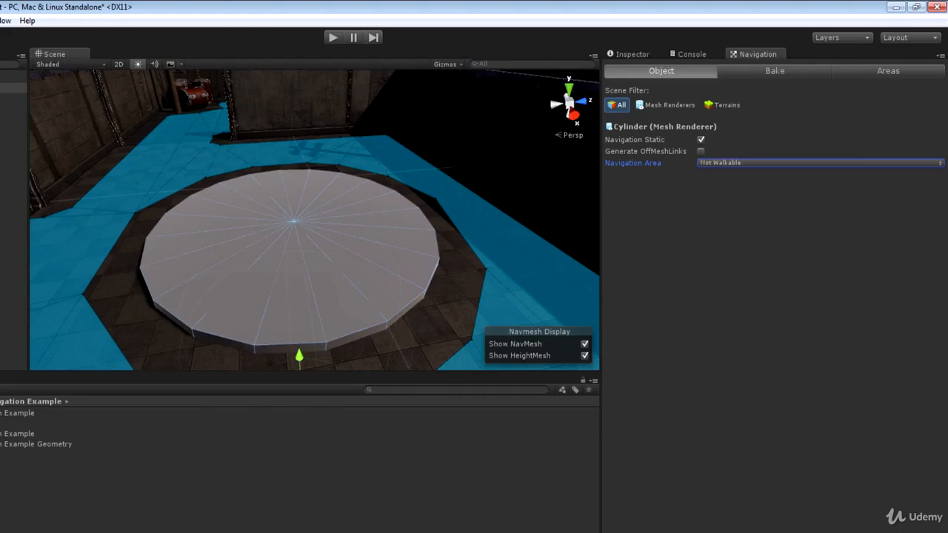
Deactivate the Cylinder object and view the navmesh around the spot where it stood.
left_click(701, 54)
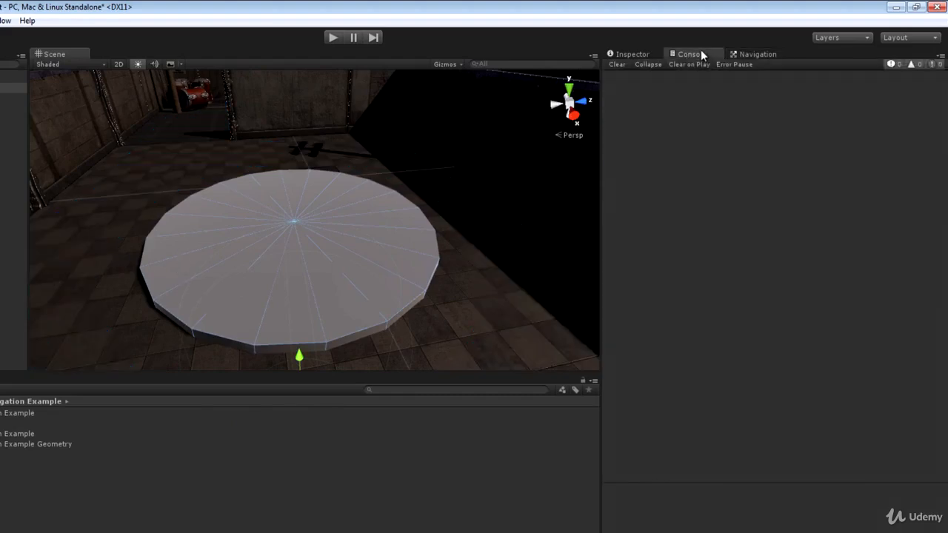
left_click(635, 54)
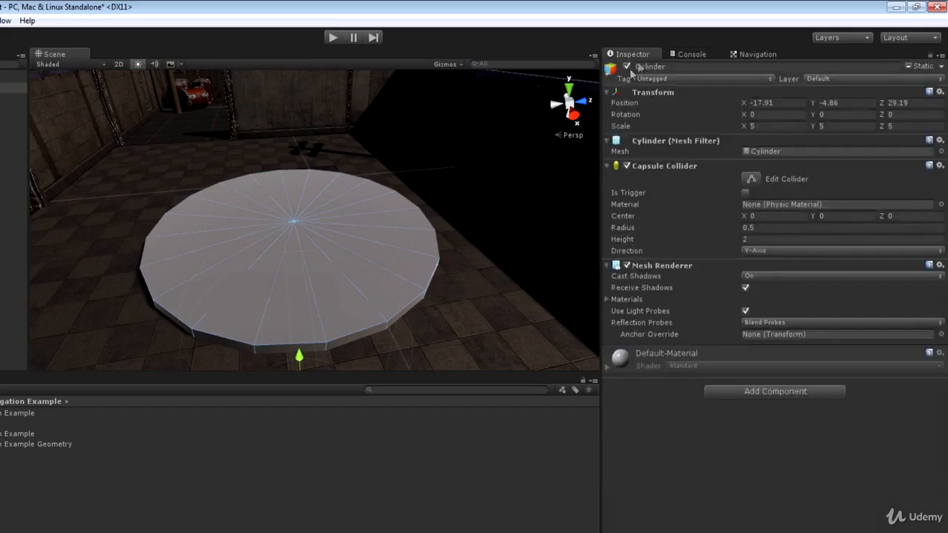
left_click(627, 67)
left_click(749, 54)
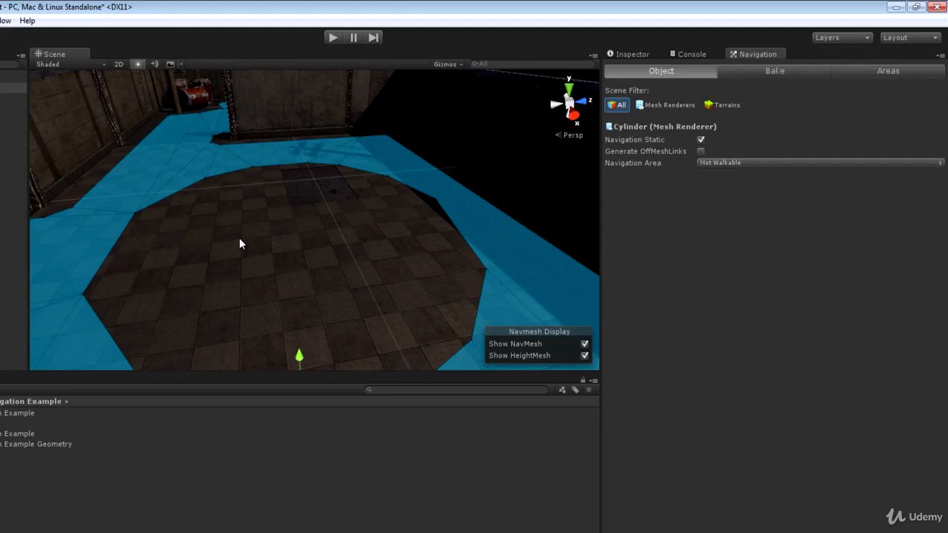
Set the Cylinder's navigation area back to Walkable, reactivate the object and rebake the navmesh.
left_click(835, 531)
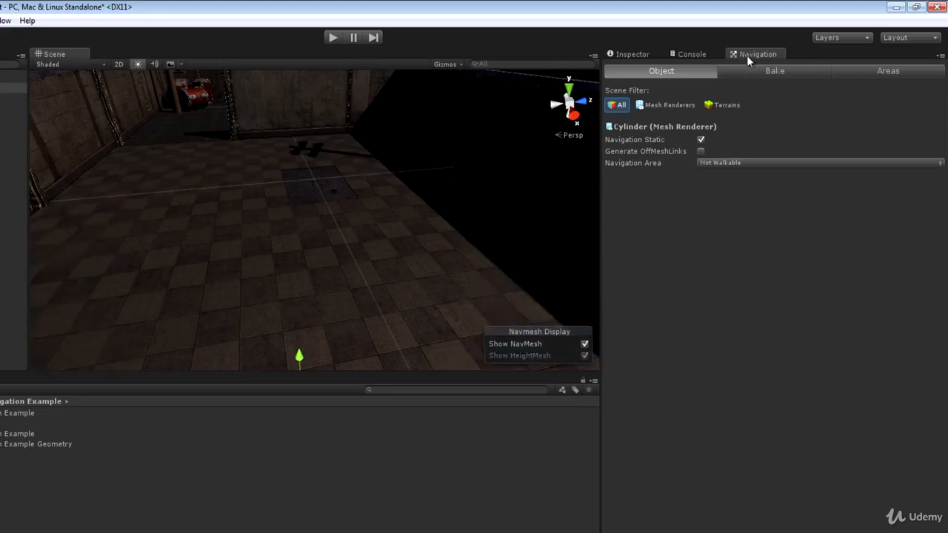
left_click(725, 163)
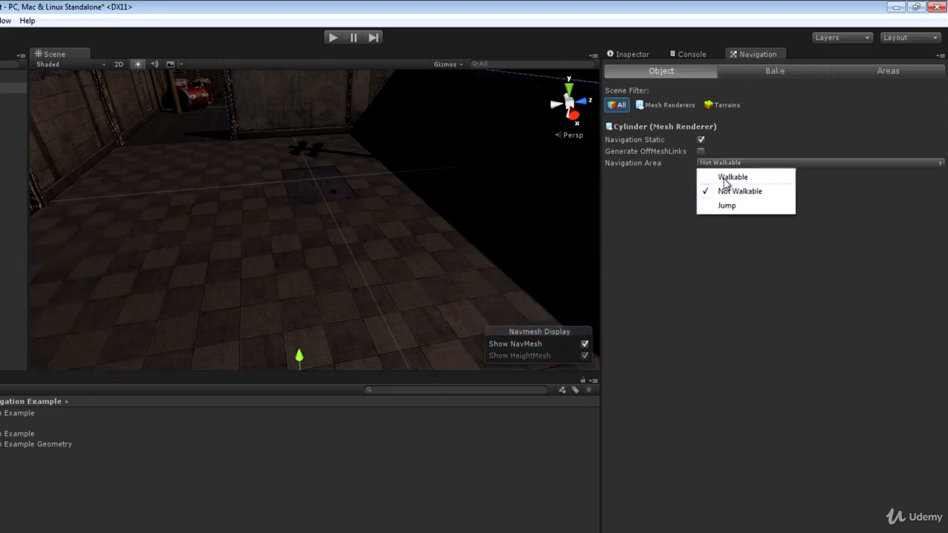
left_click(724, 175)
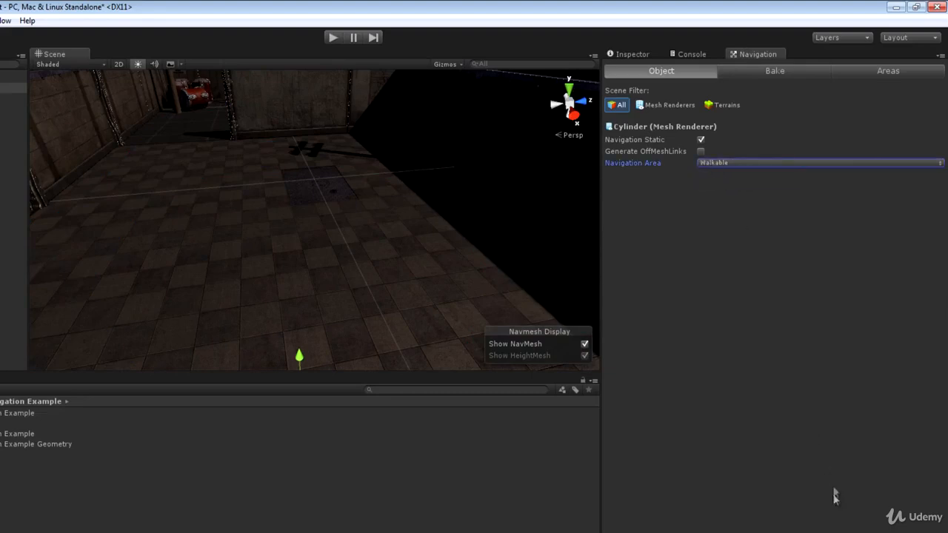
left_click(631, 54)
left_click(627, 66)
left_click(763, 54)
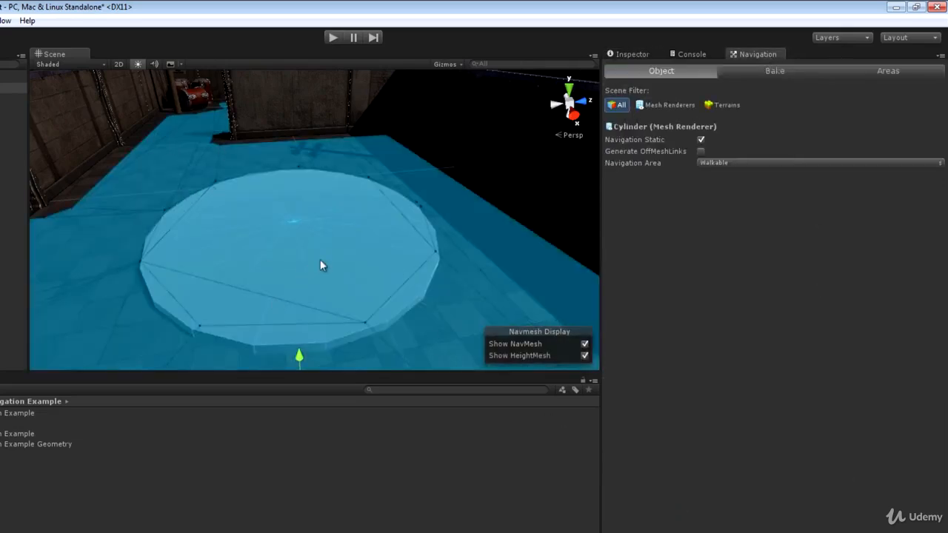
Define a custom navigation area named Water with a cost of 5 in the User 3 slot and return to the bake settings.
right_click_drag(320, 260, 260, 251)
right_click_drag(289, 195, 337, 183)
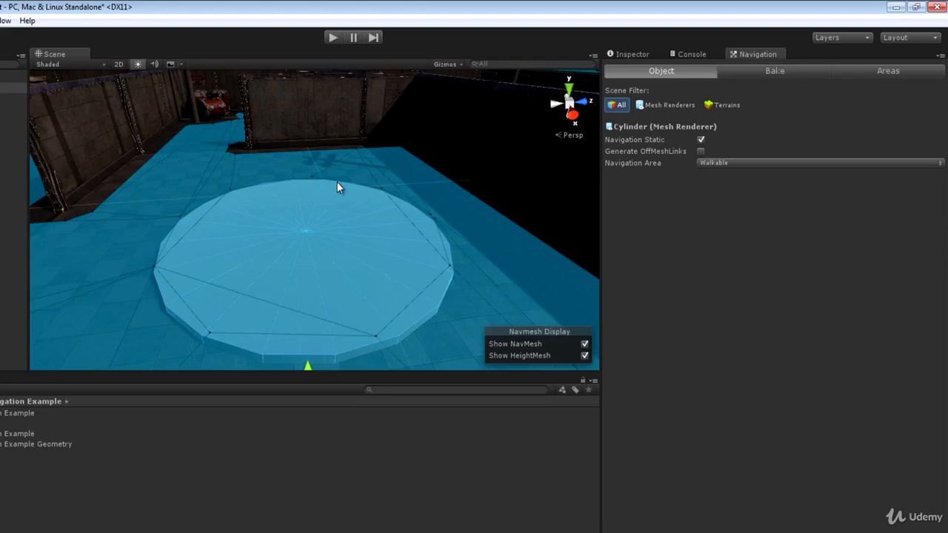
left_click(900, 68)
left_click(673, 137)
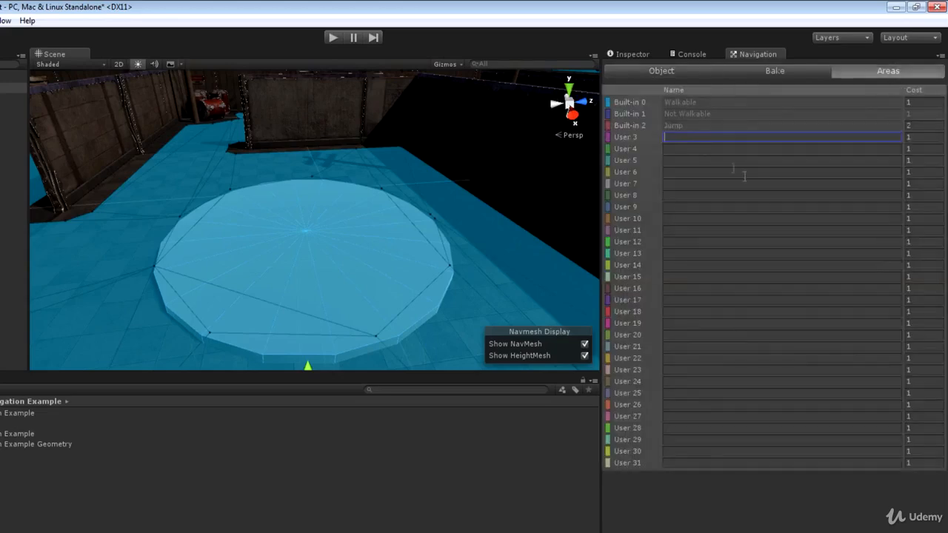
type("Water")
left_click(912, 137)
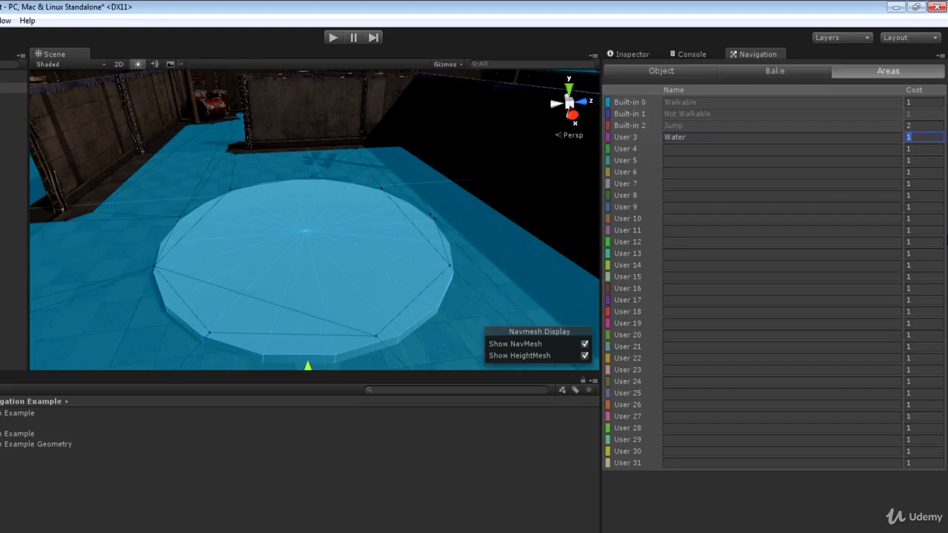
type("5")
left_click(763, 70)
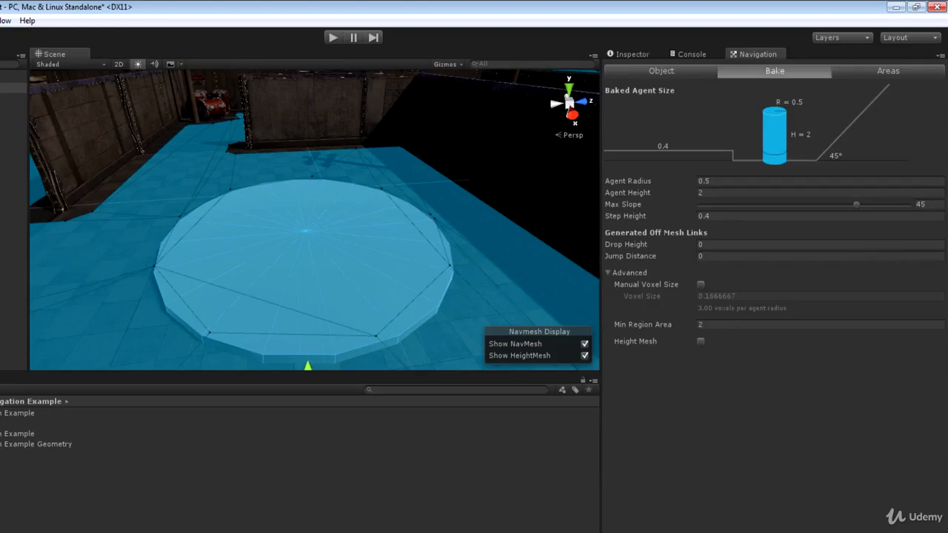
right_click_drag(300, 180, 294, 213)
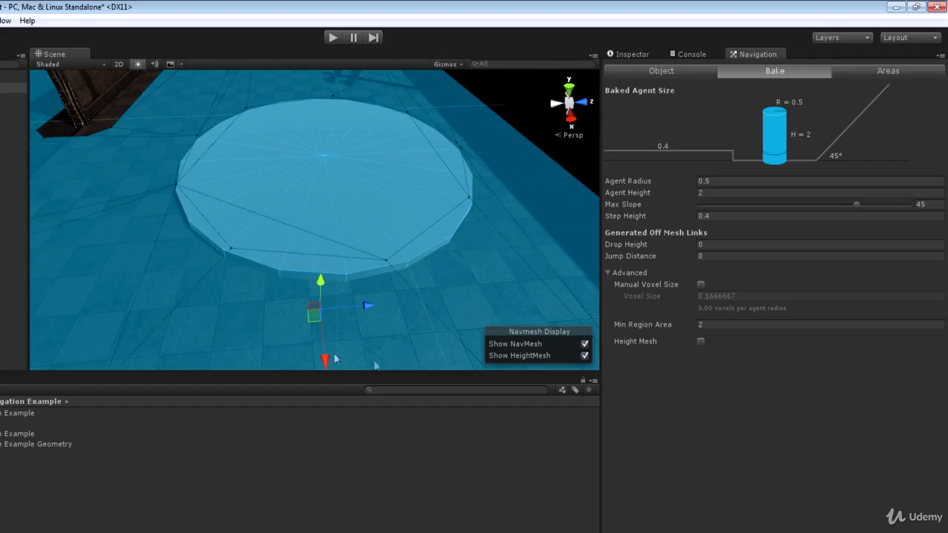
right_click_drag(274, 293, 297, 253)
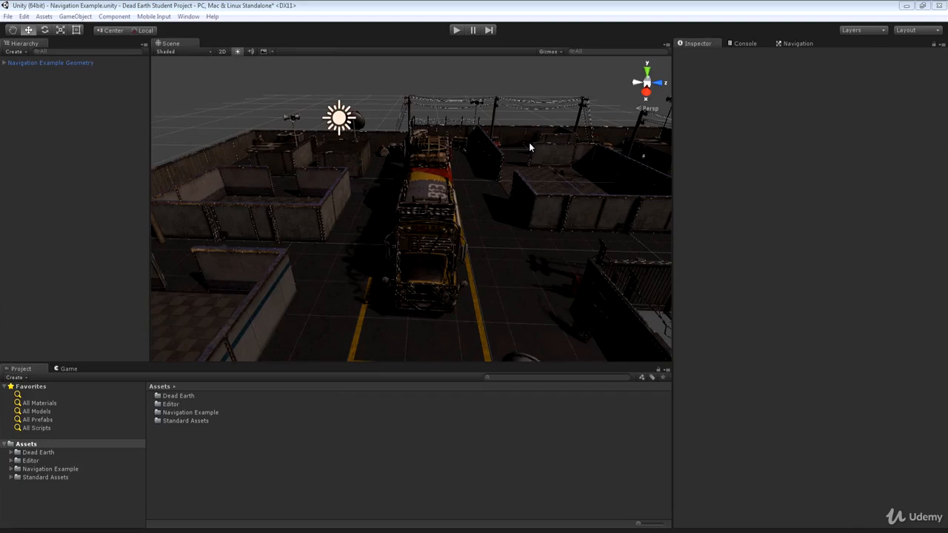
mouse_move(529, 148)
right_mouse_down()
mouse_move(546, 174)
mouse_move(533, 145)
right_mouse_up()
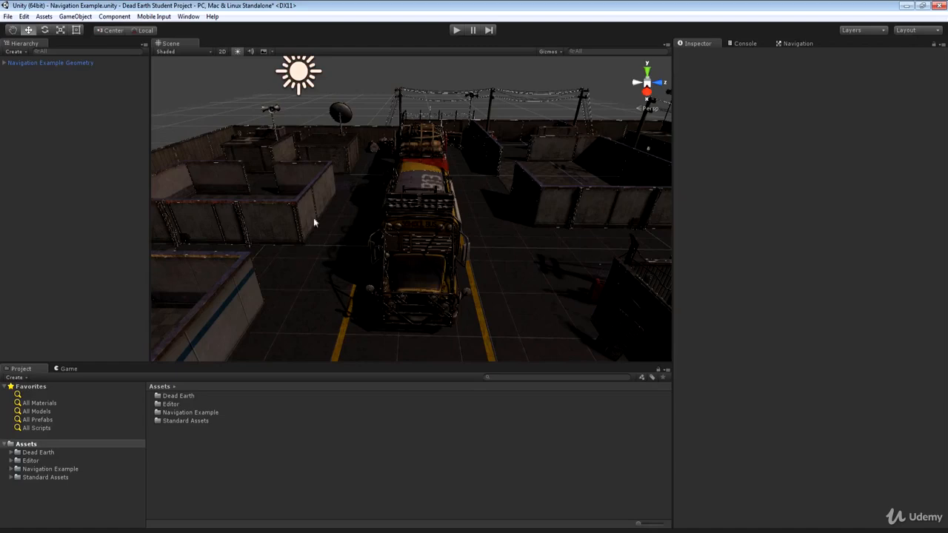
left_click_drag(434, 161, 435, 165, "alt")
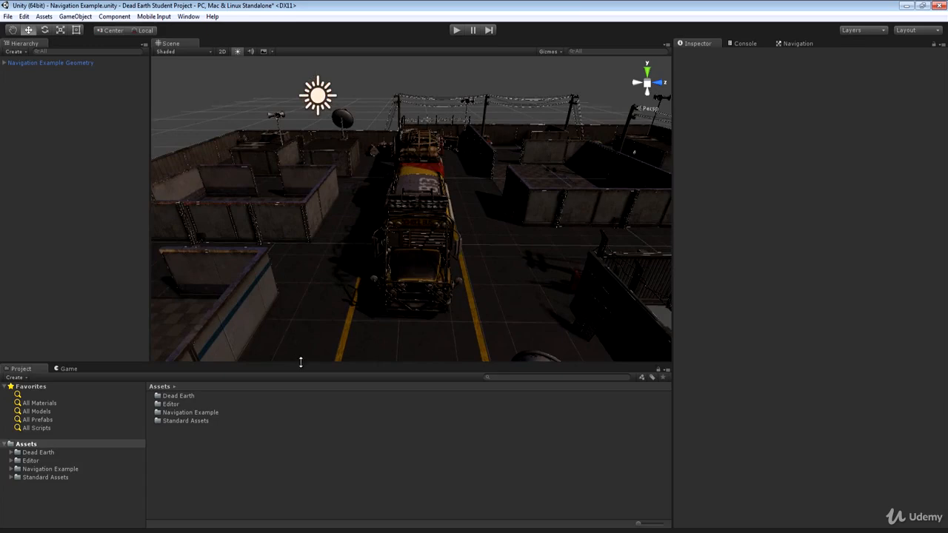
Enlarge the project browser and select the env_stealth_collision model in Navigation Example > Source > Models > Collision Meshes.
left_click_drag(301, 363, 302, 326)
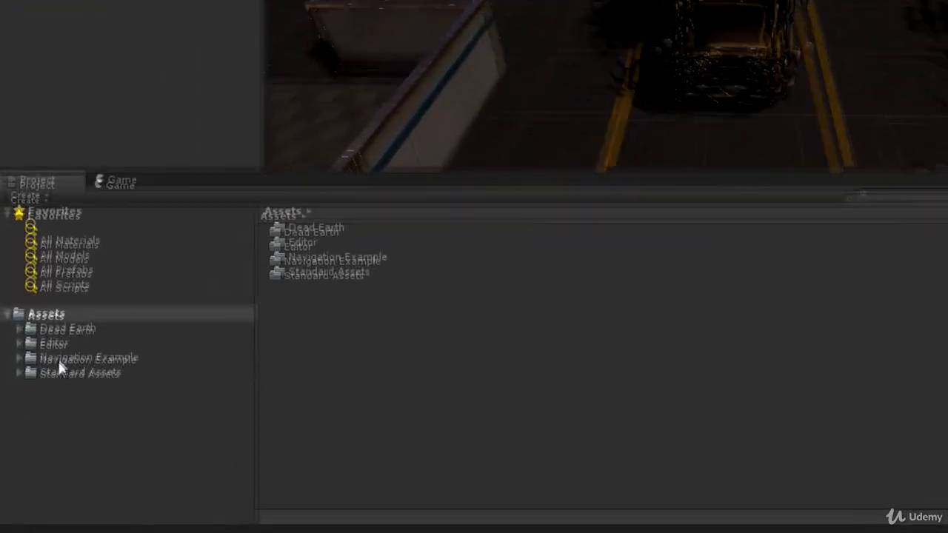
left_click(57, 351)
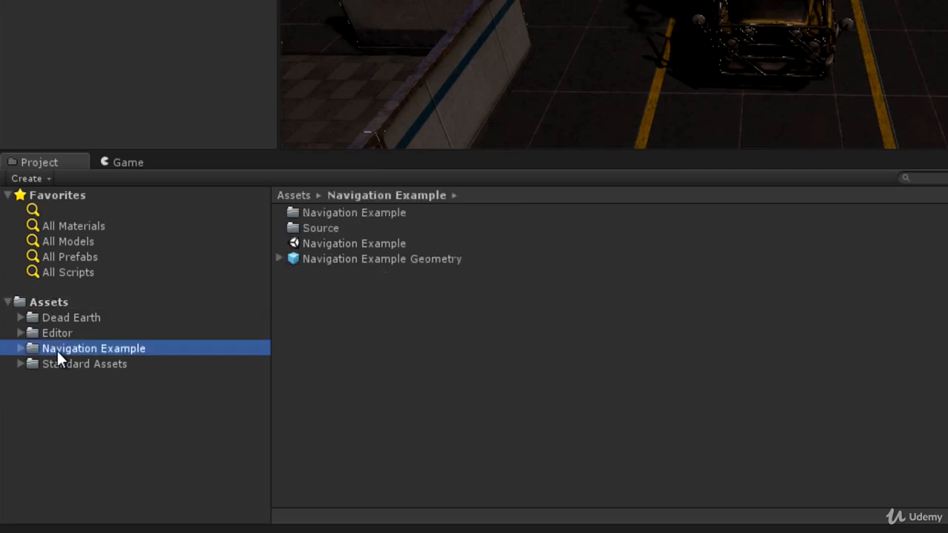
left_click(20, 349)
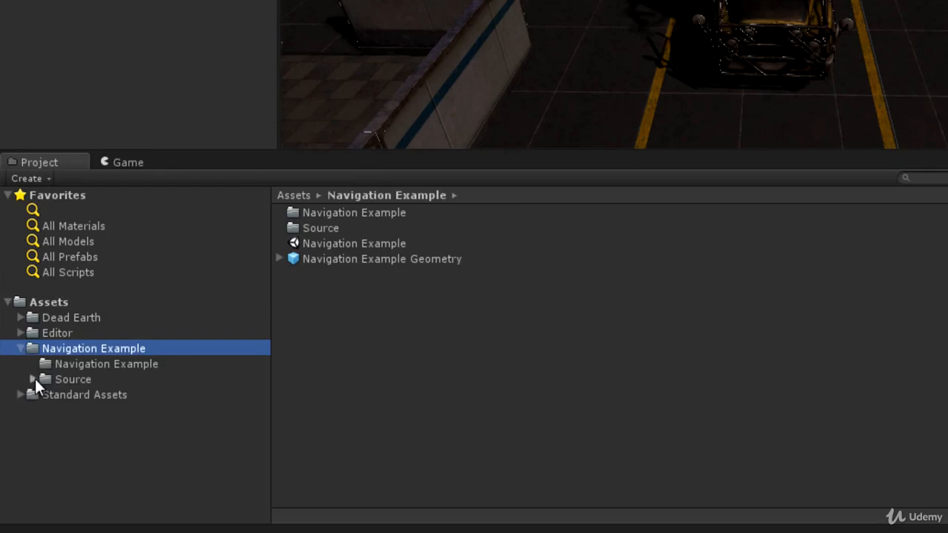
left_click(34, 379)
left_click(46, 409)
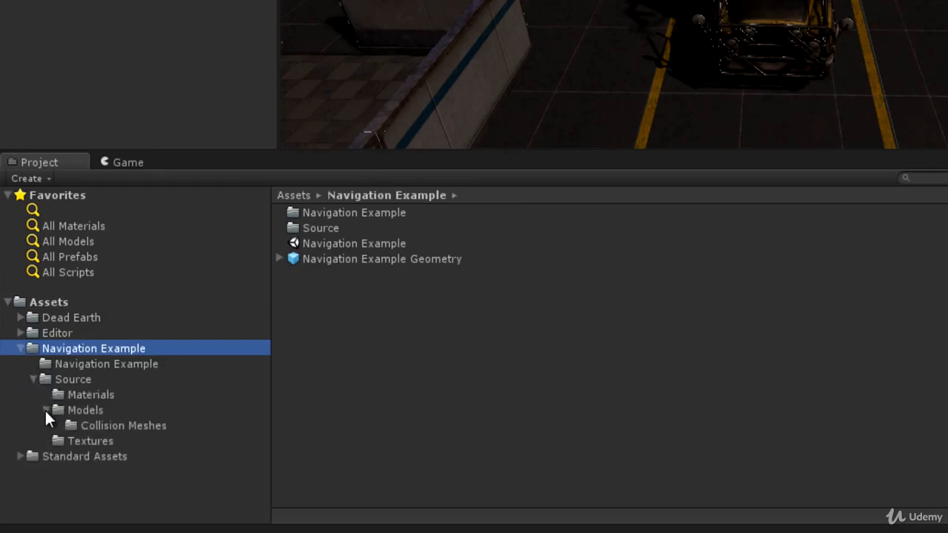
left_click(84, 427)
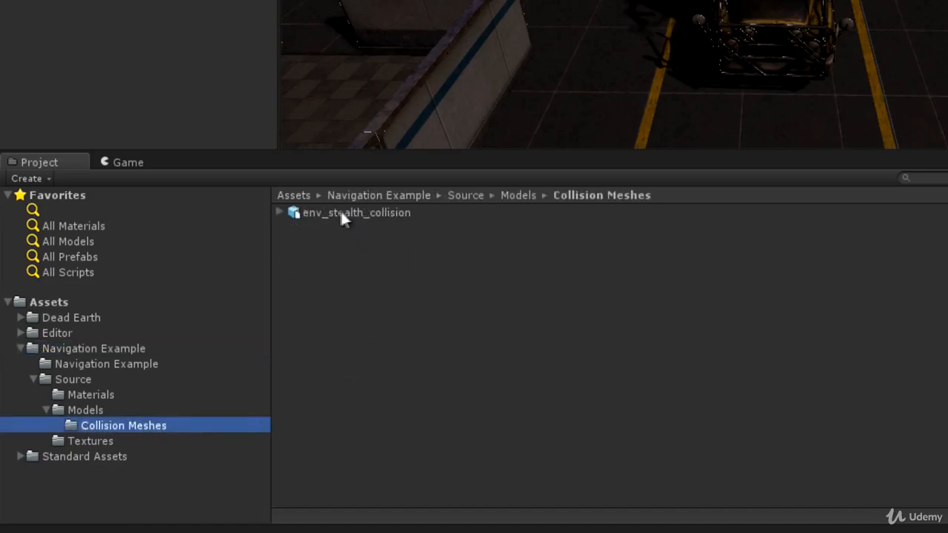
left_click(360, 212)
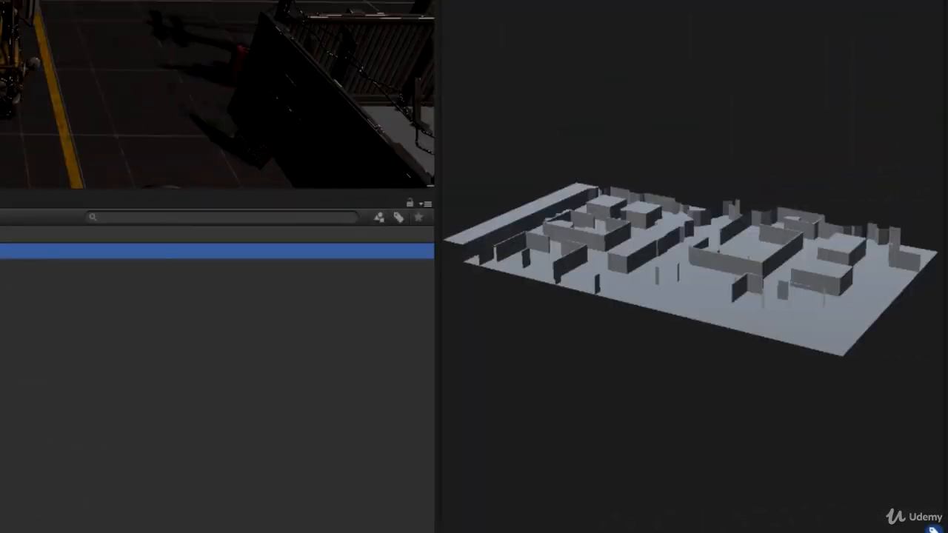
Enlarge the env_stealth_collision preview and rotate it to examine the simplified walls and obstacles of the level.
left_click_drag(437, 296, 300, 297)
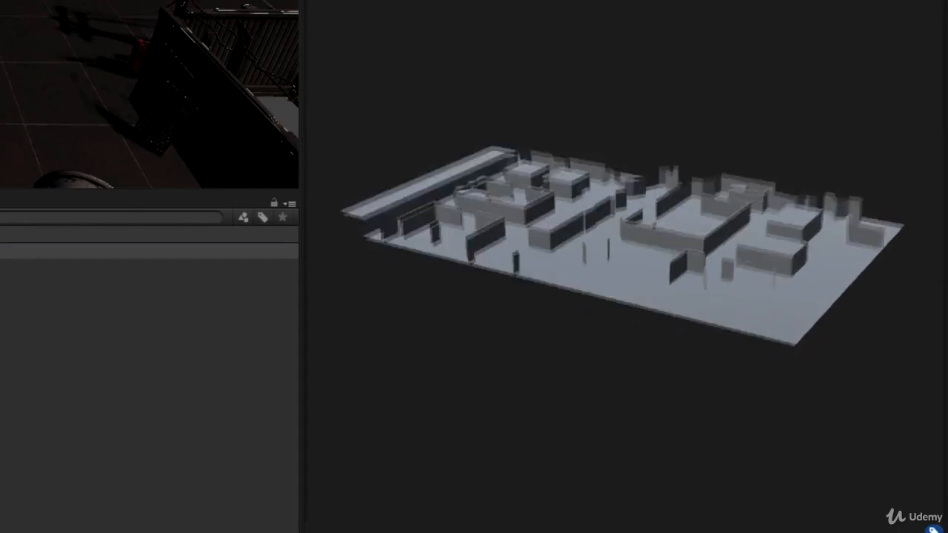
left_click_drag(700, 120, 701, 330)
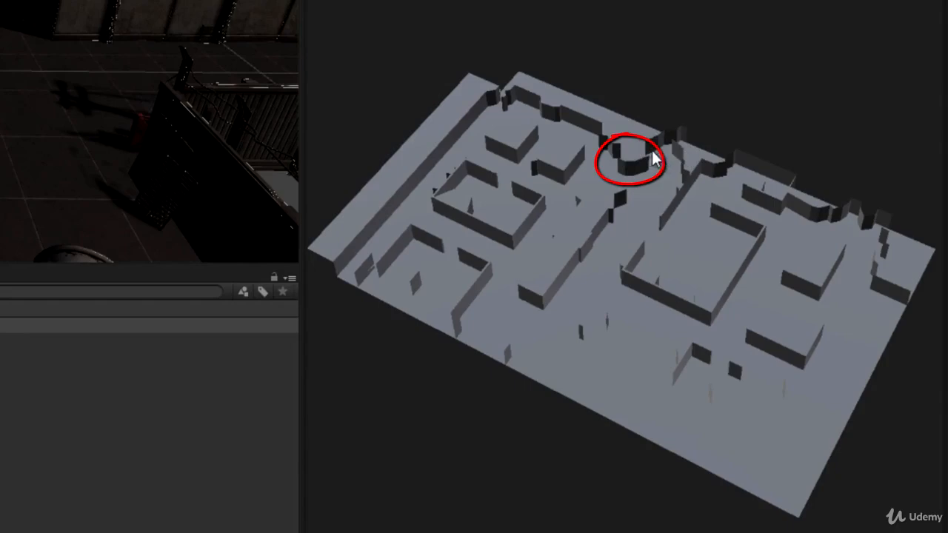
mouse_move(638, 165)
left_mouse_down()
mouse_move(654, 164)
mouse_move(666, 148)
left_mouse_up()
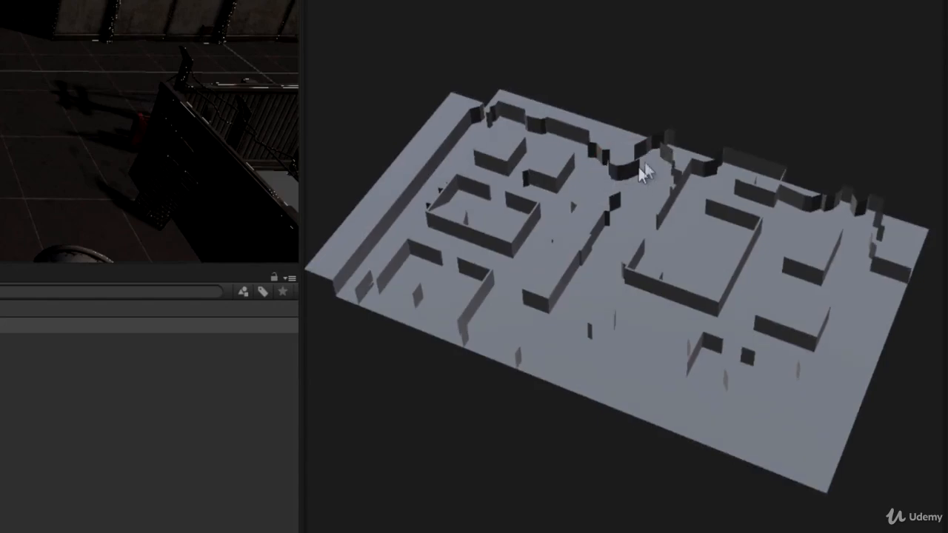
left_click_drag(536, 177, 568, 163)
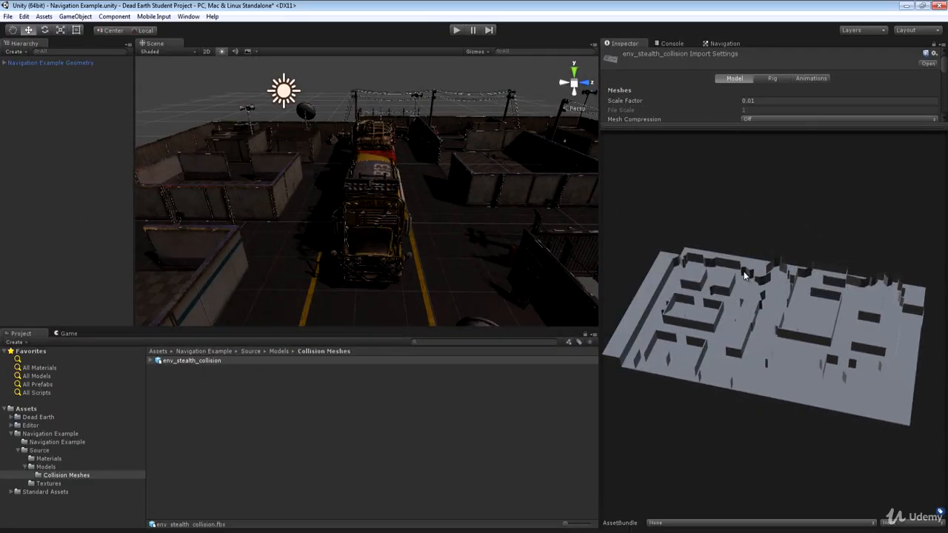
left_click_drag(737, 127, 738, 207)
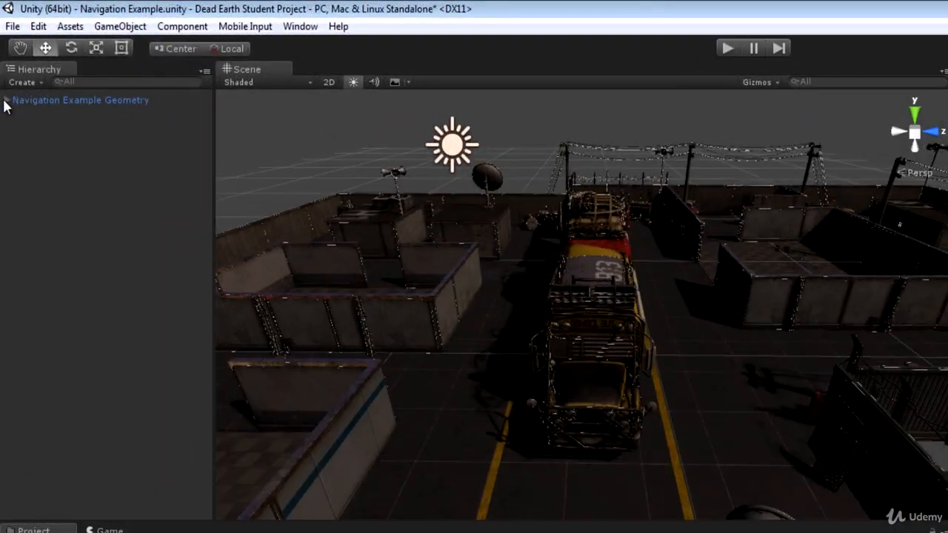
Expand the Navigation Example Geometry object and add a Mesh Collider component to it.
left_click(7, 97)
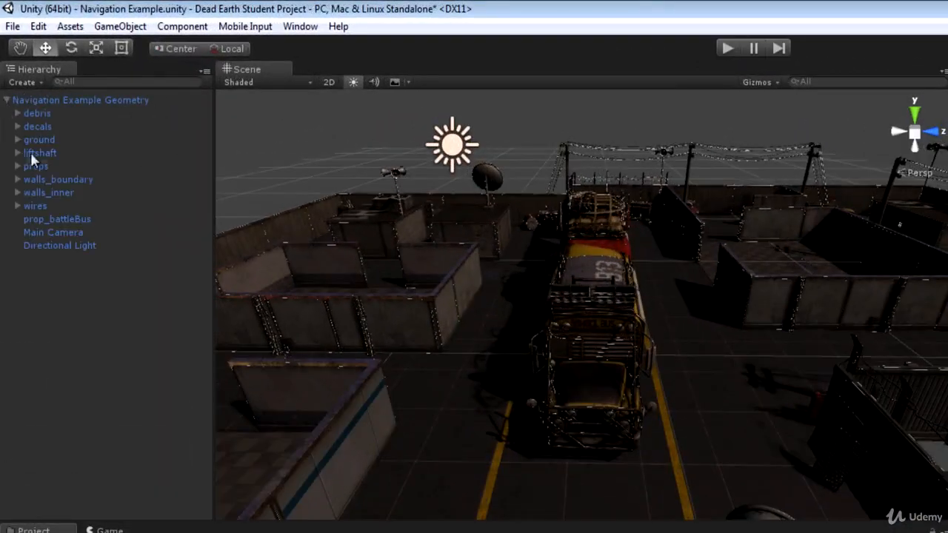
left_click(66, 103)
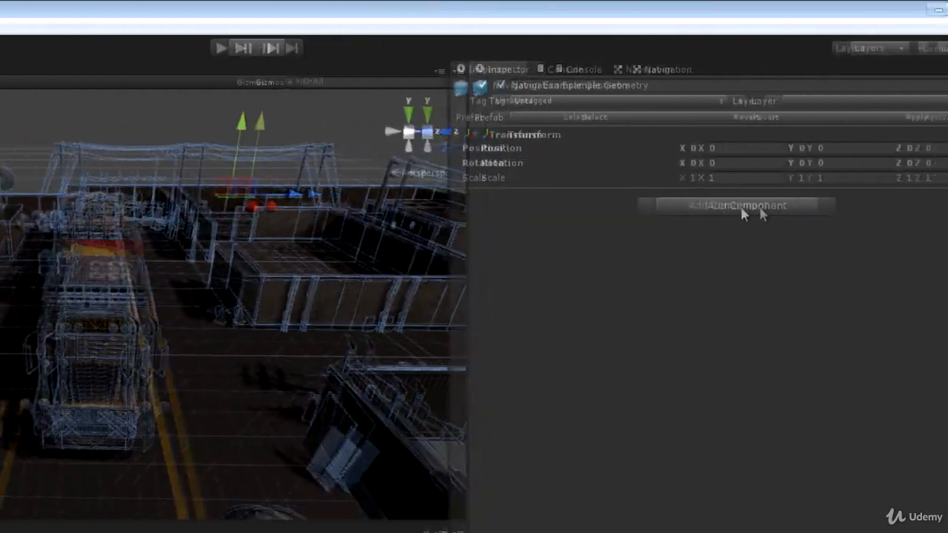
left_click(683, 206)
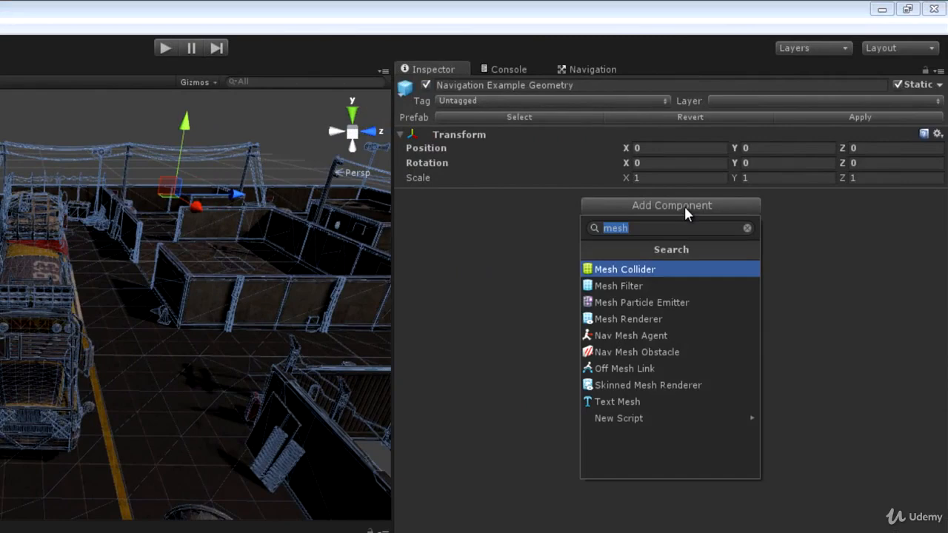
key("BackSpace")
type("mesh")
left_click(625, 272)
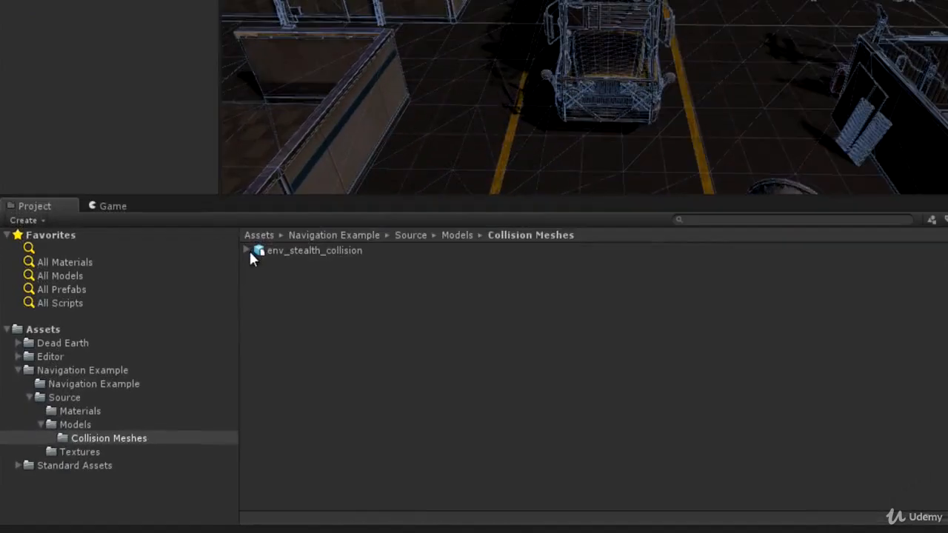
Assign the env_stealth_collision_001 mesh from the env_stealth_collision model to the Mesh Collider.
left_click(246, 250)
left_click_drag(308, 264, 355, 278)
left_click_drag(255, 316, 660, 144)
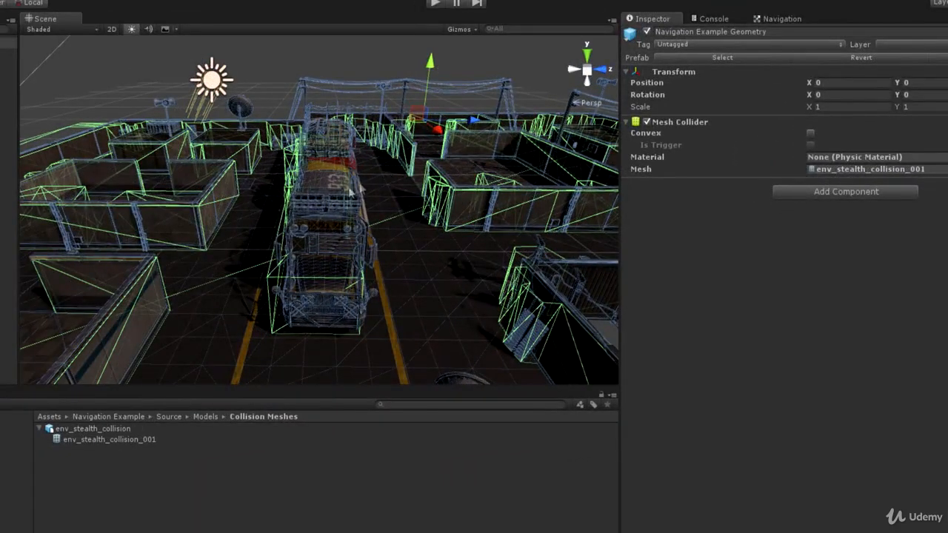
Inspect how the collision mesh encloses the barrels, pallets and other props along the boundary fence.
right_click_drag(335, 238, 320, 275)
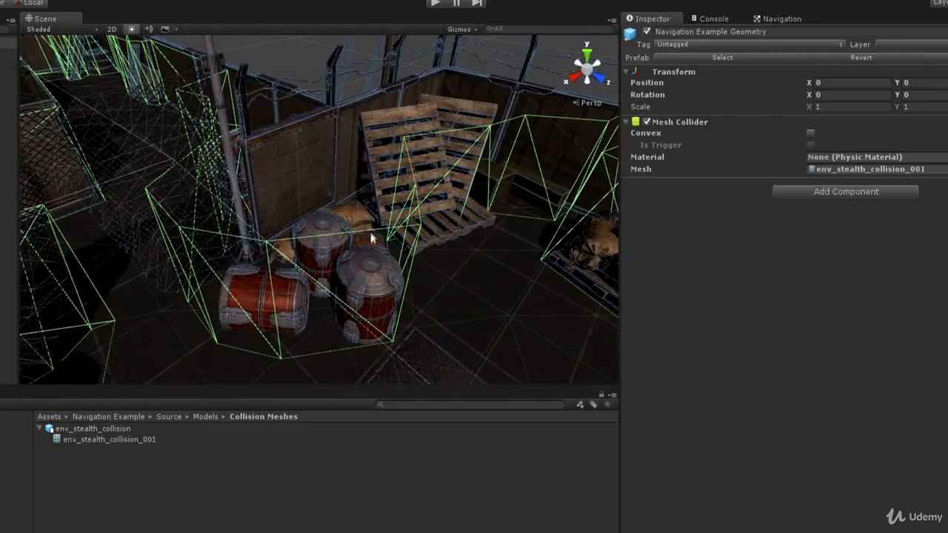
right_click_drag(430, 181, 519, 172)
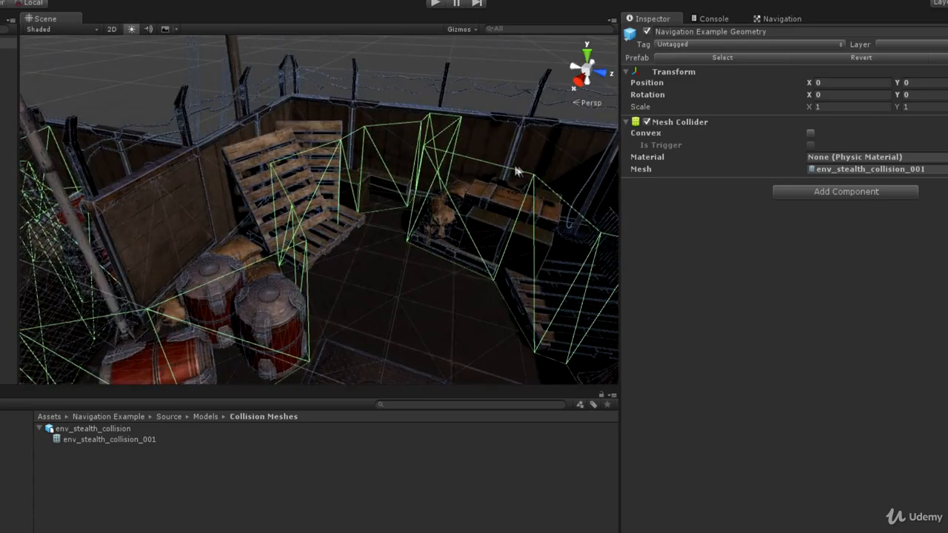
right_click_drag(360, 189, 335, 235)
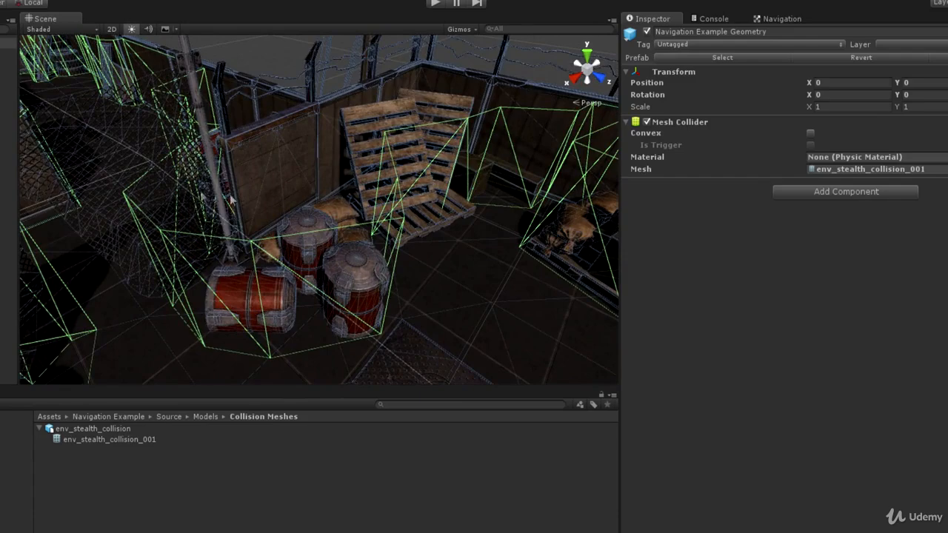
right_click_drag(347, 209, 267, 237)
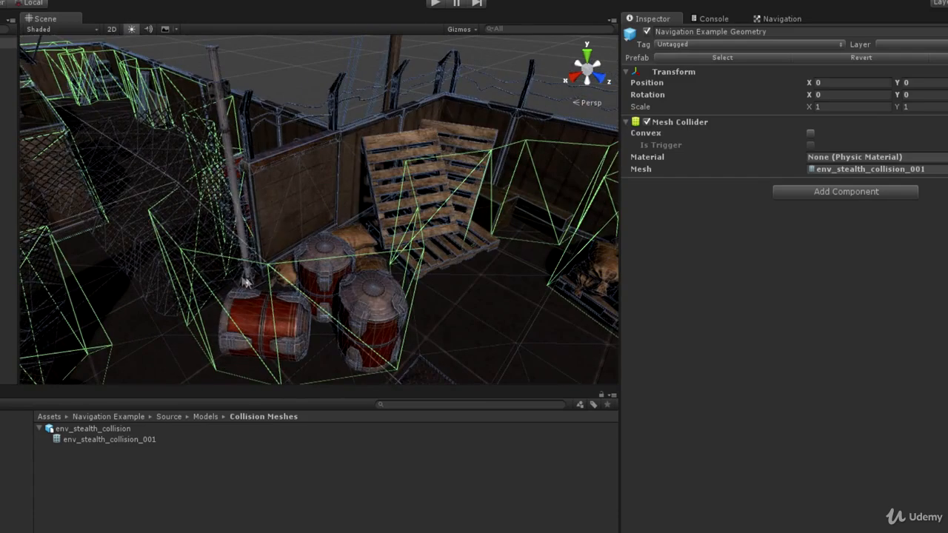
right_click_drag(465, 190, 723, 178)
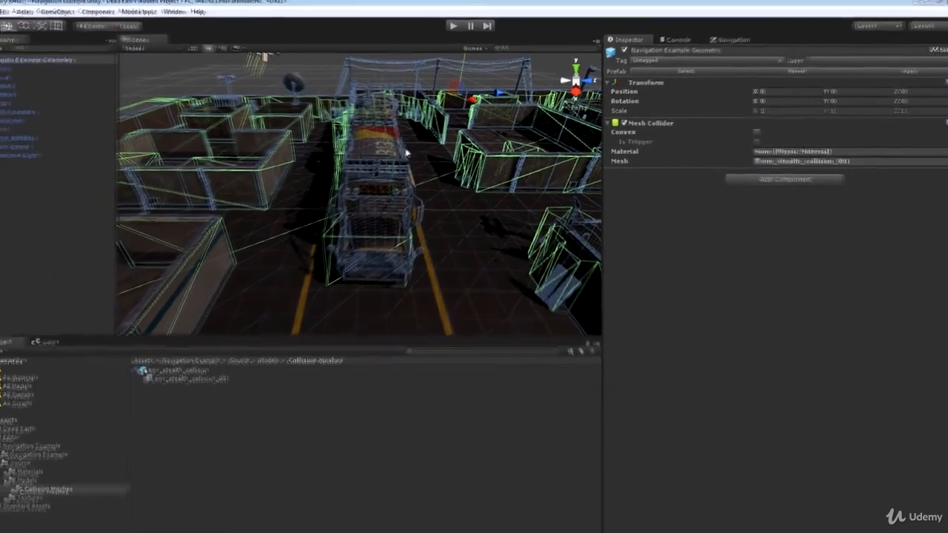
Select all child objects from debris through prop_battleBus and mark them and their children as static.
left_click(730, 43)
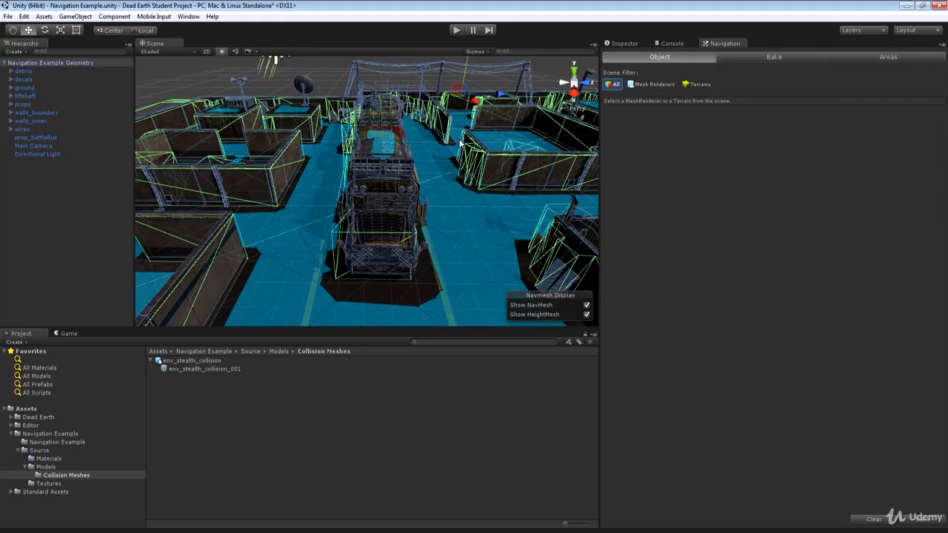
left_click(37, 71)
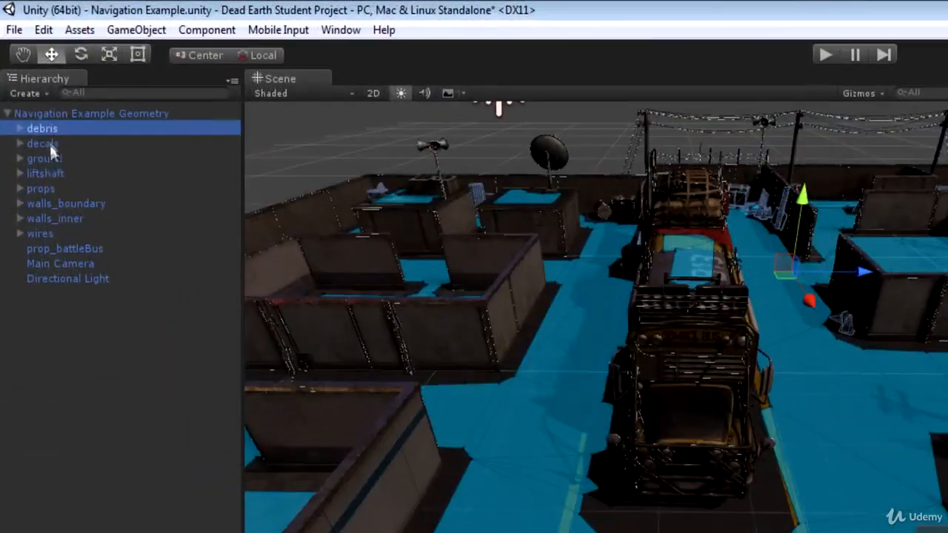
left_click(46, 246)
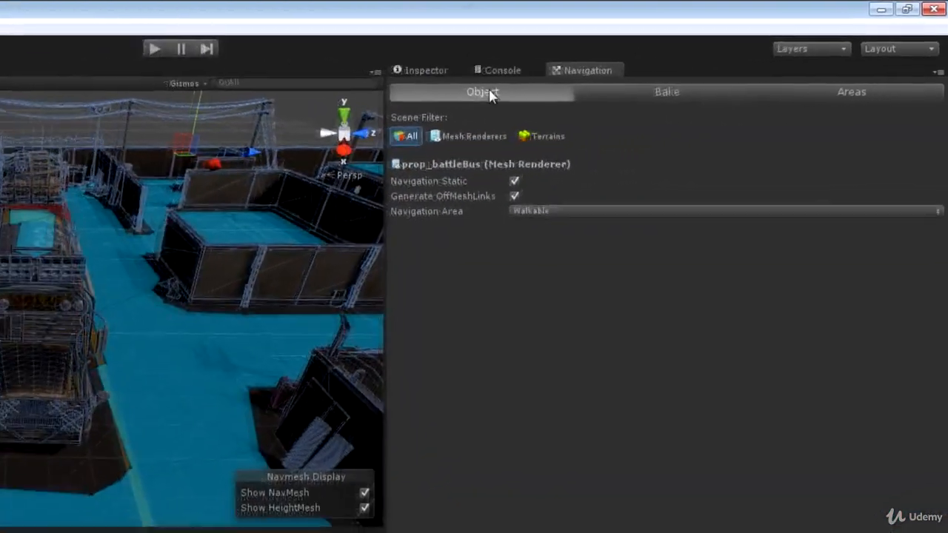
left_click(379, 79)
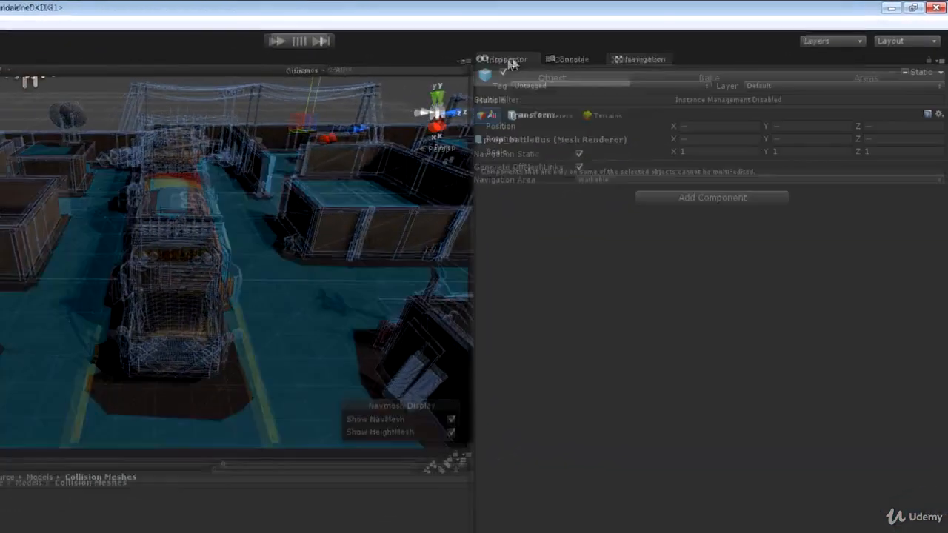
left_click(907, 71)
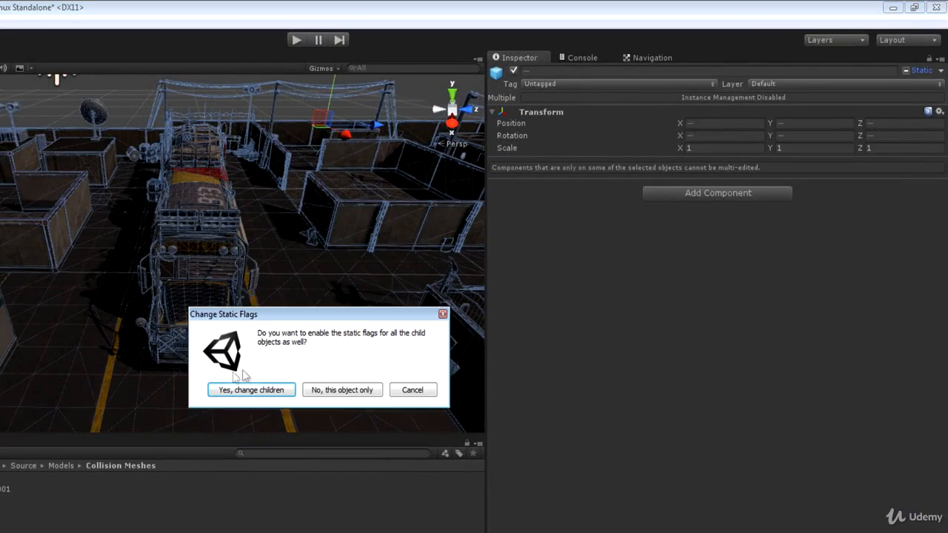
left_click(268, 395)
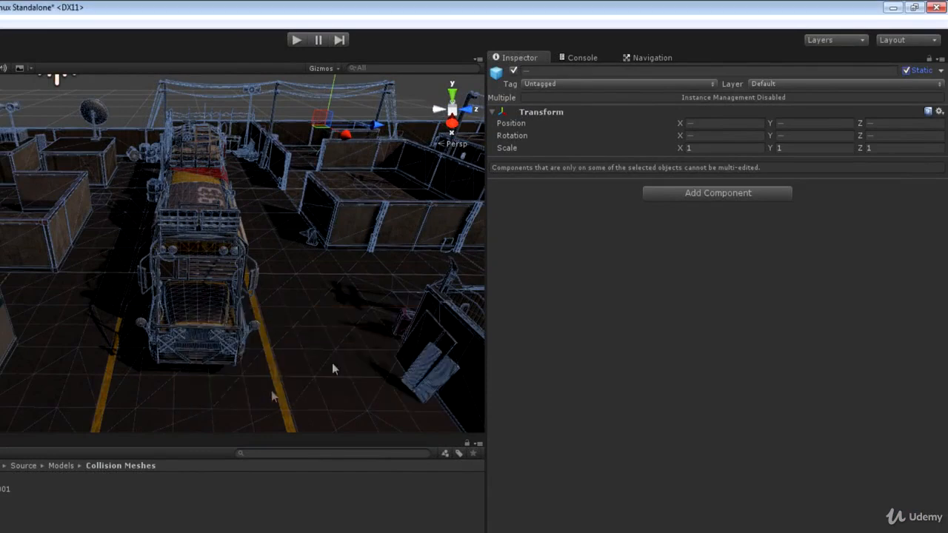
Remove the static flag from the selected child objects of Navigation Example Geometry and all their children.
left_click(907, 71)
left_click(258, 389)
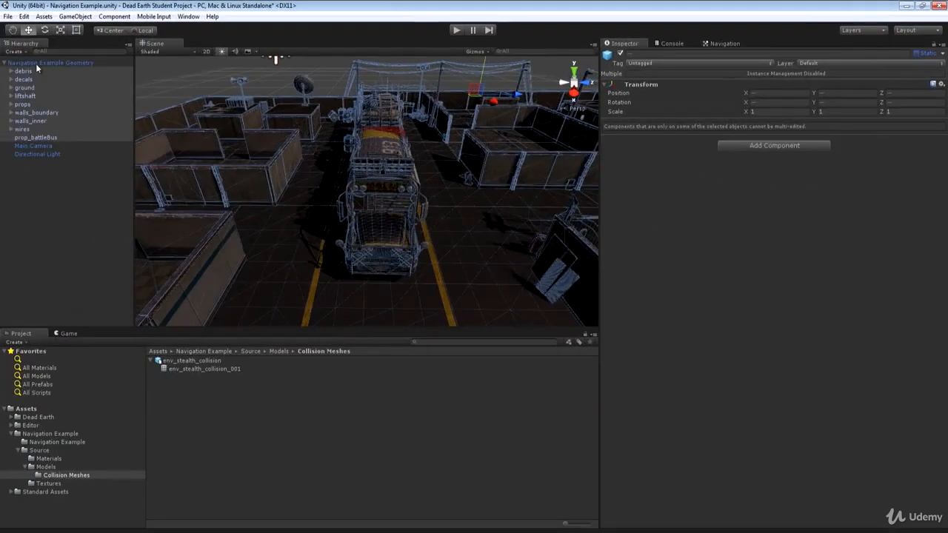
left_click(36, 62)
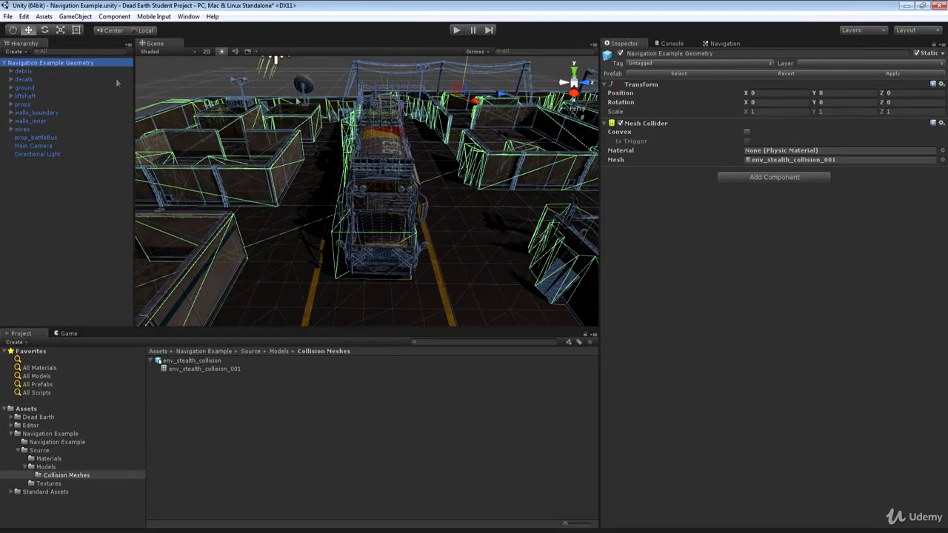
left_click(725, 43)
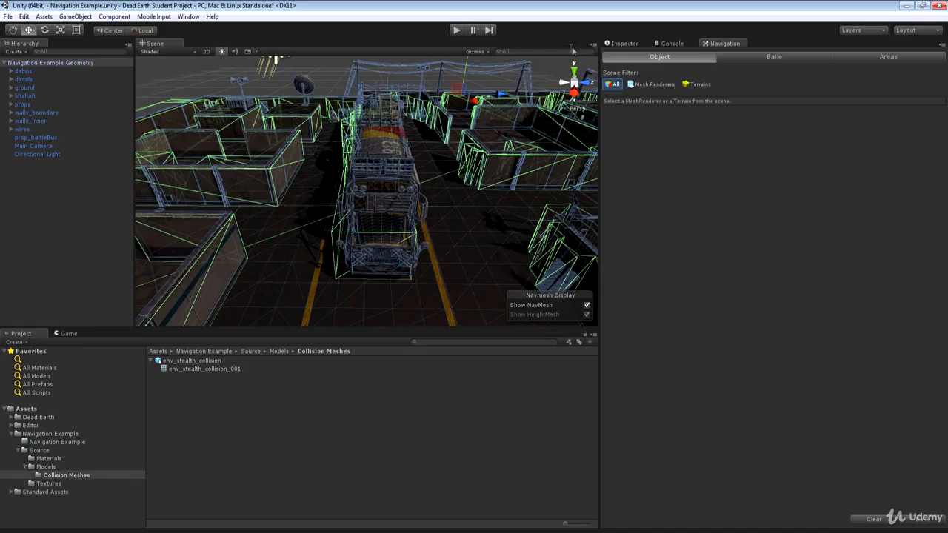
left_click(637, 43)
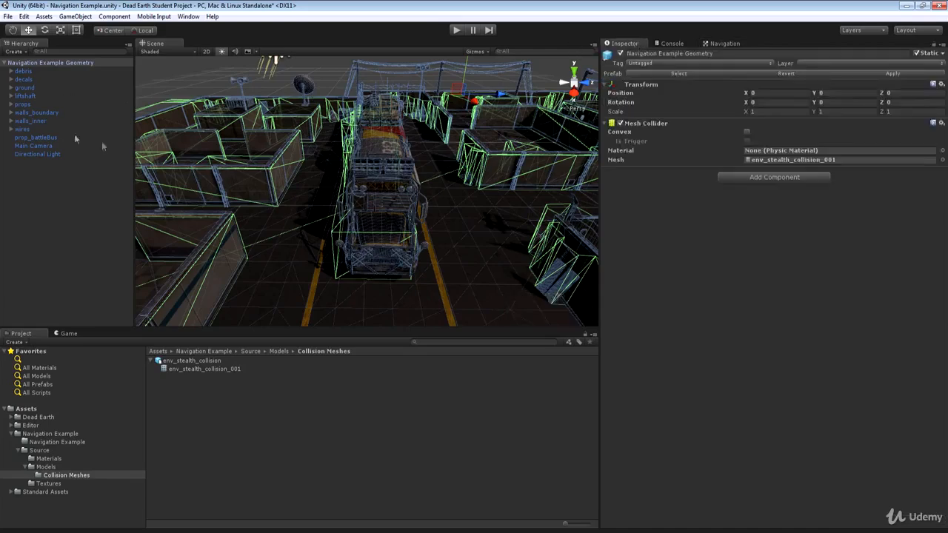
Mark debris, ground, liftshaft, props, walls_boundary and walls_inner as static with their children, leaving out decals and wires, and bake the navmesh.
left_click(24, 71)
left_click(28, 128, "shift")
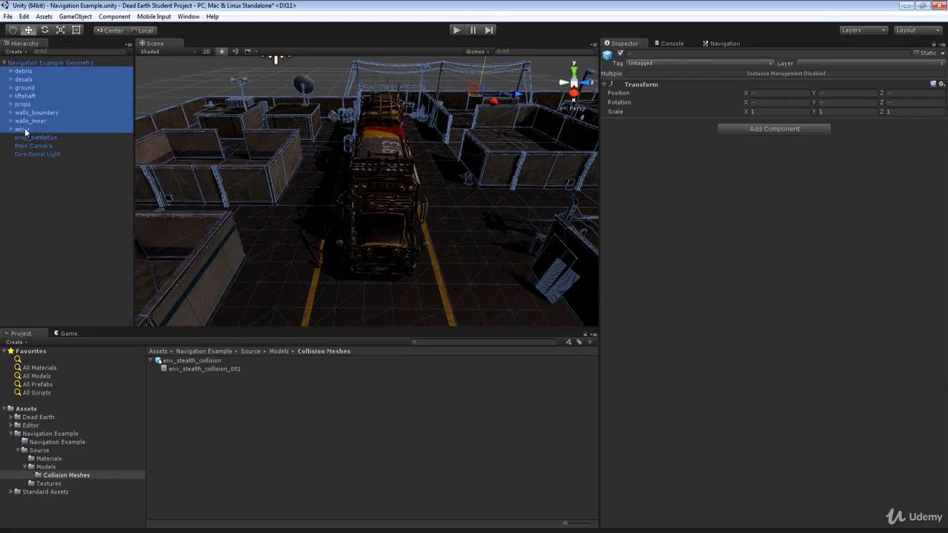
left_click(24, 131, "ctrl")
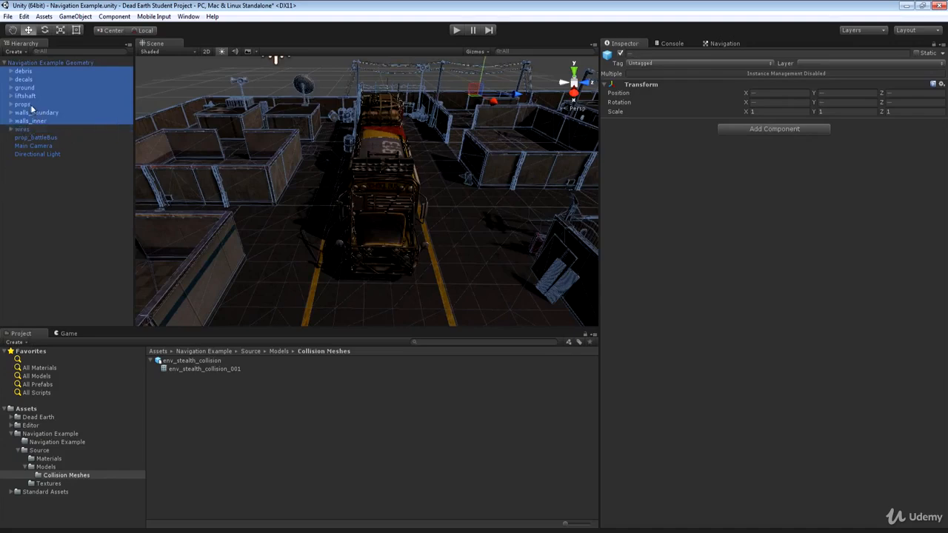
left_click(23, 81, "ctrl")
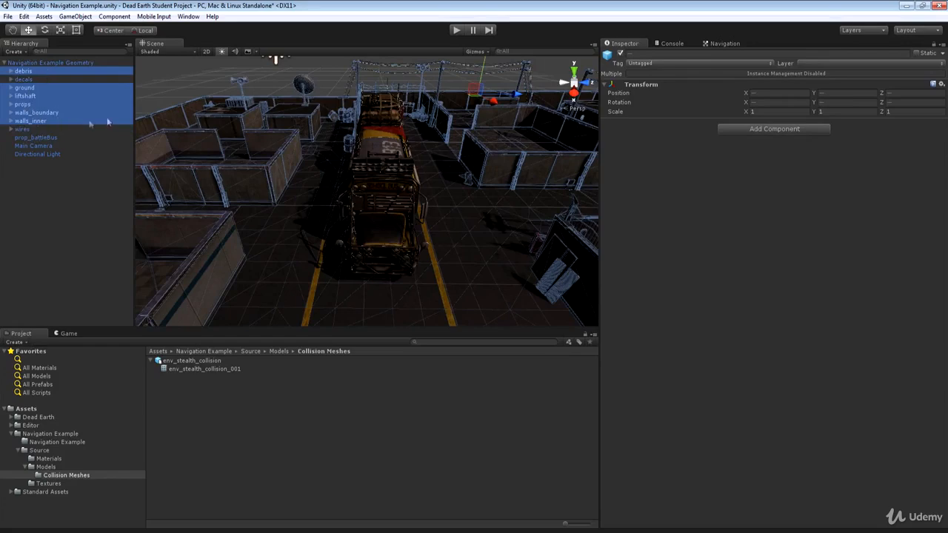
left_click(916, 55)
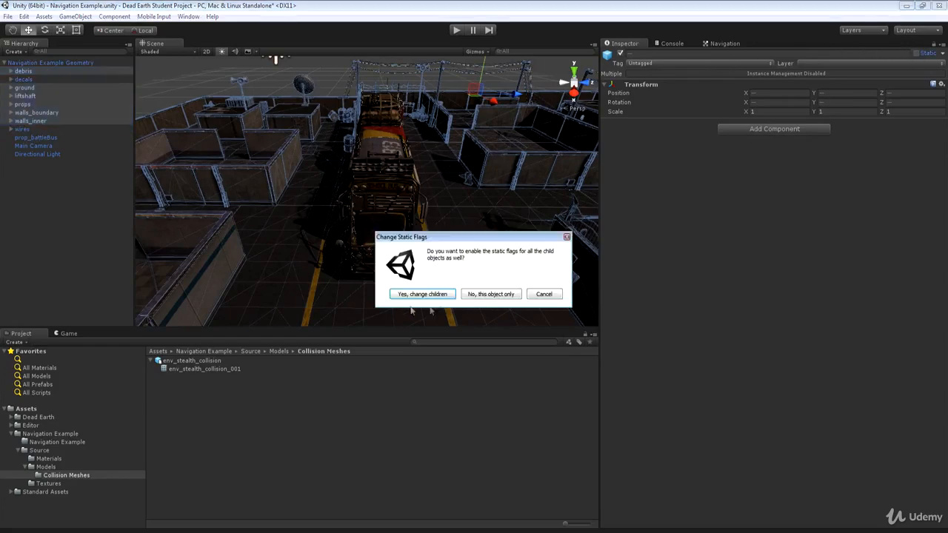
left_click(423, 294)
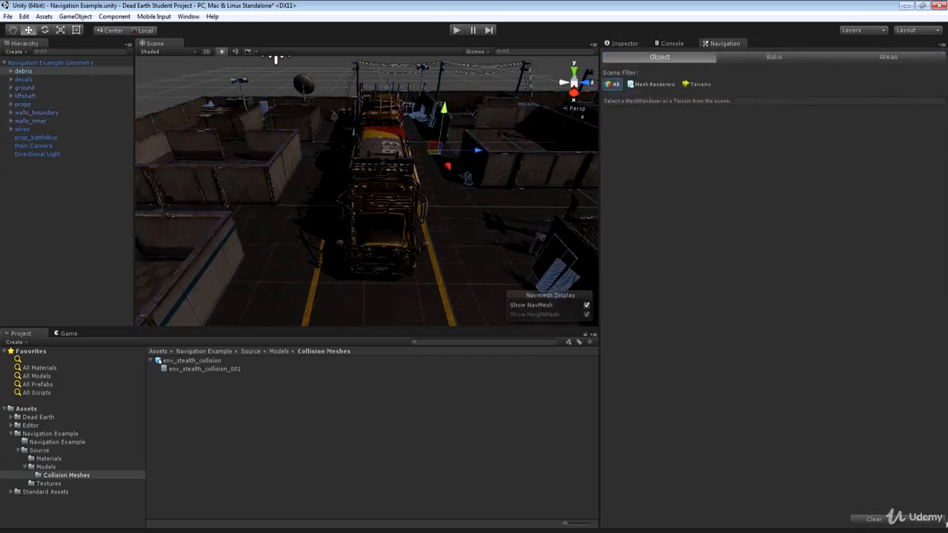
left_click(920, 523)
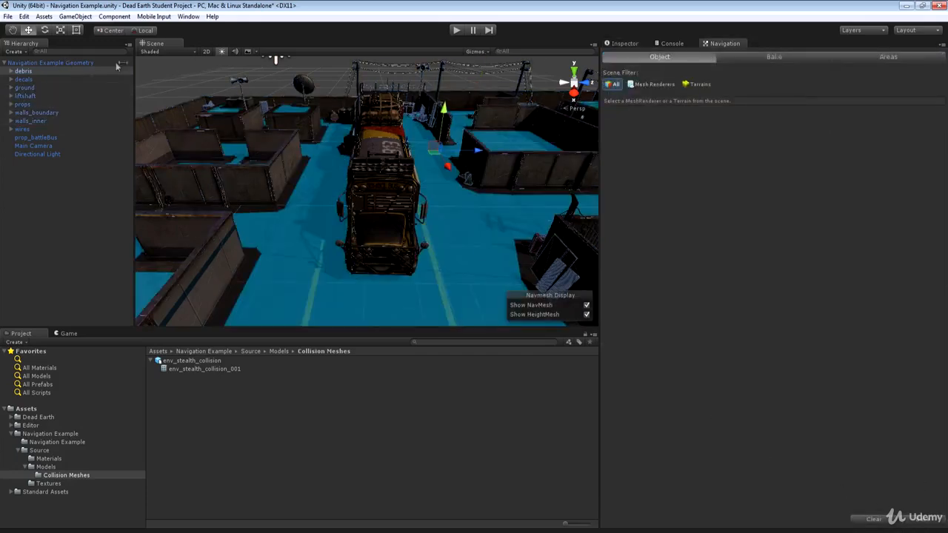
Clear the baked navmesh and remove the static flag from Navigation Example Geometry and all its children.
left_click(122, 63)
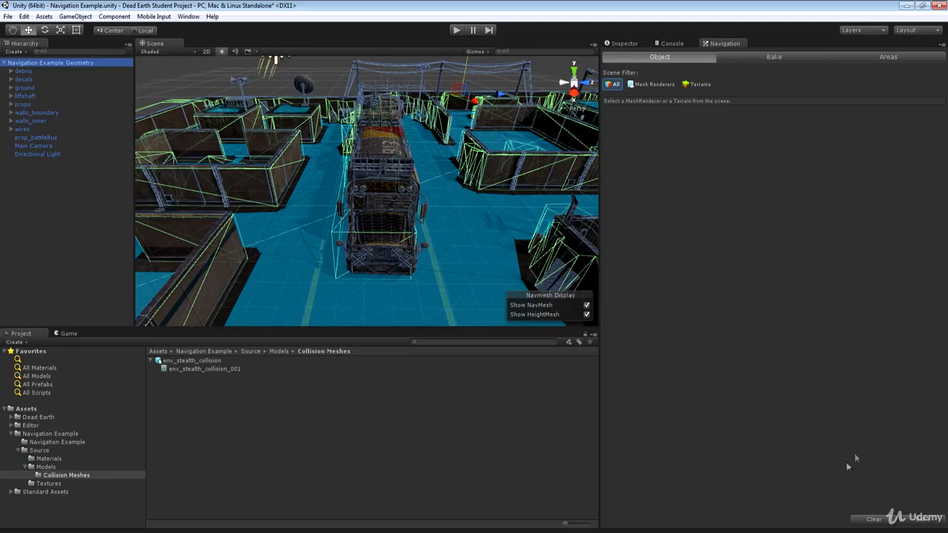
left_click(873, 520)
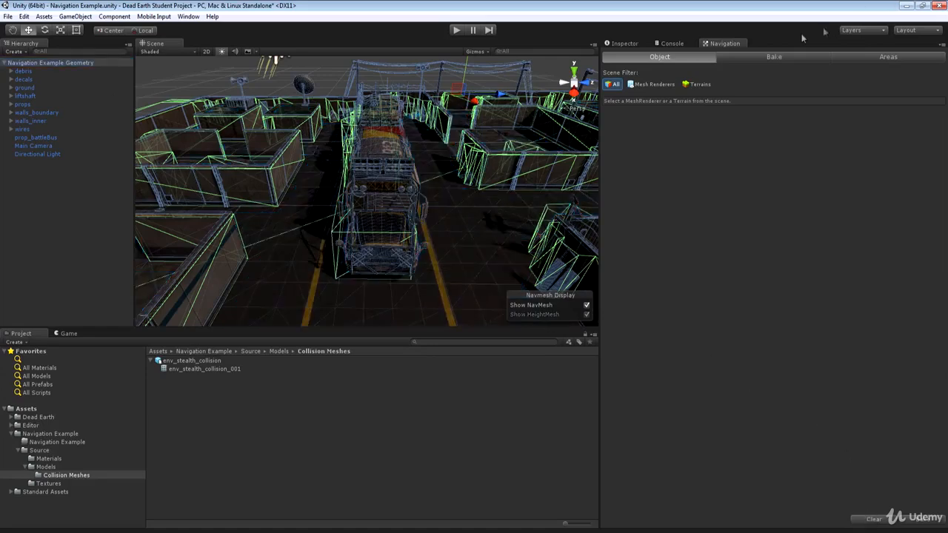
left_click(630, 43)
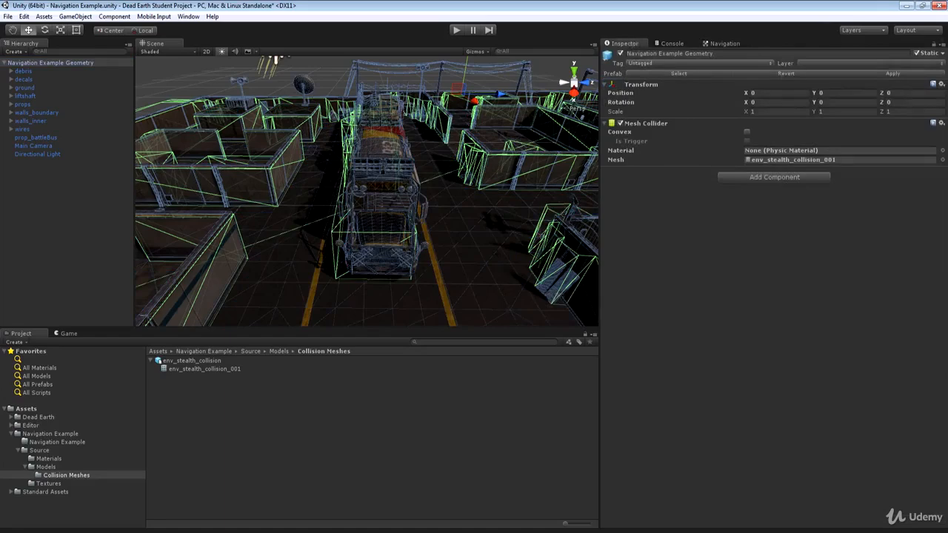
left_click(917, 54)
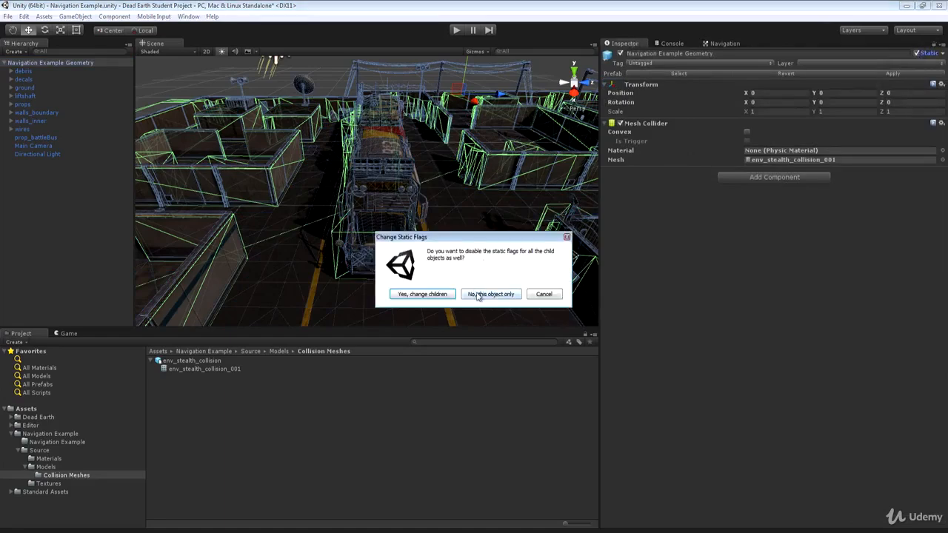
left_click(427, 295)
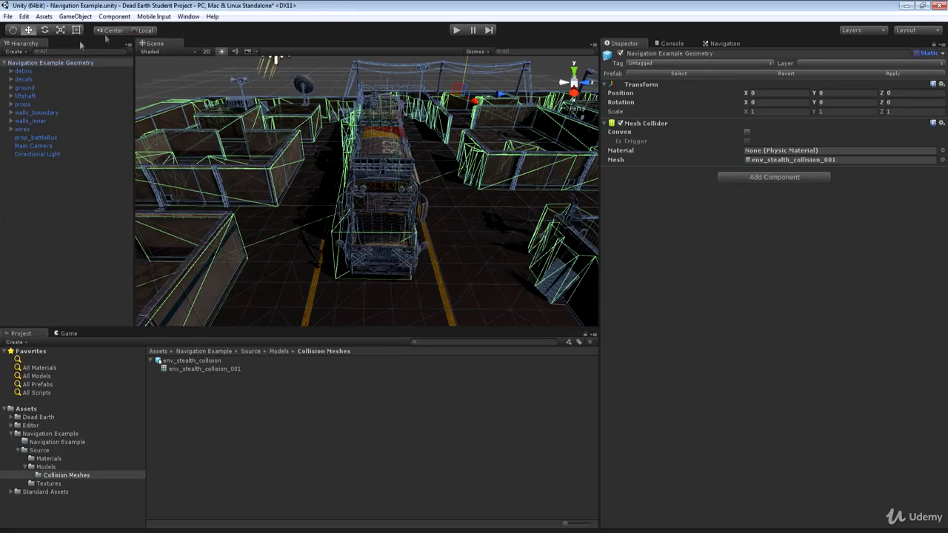
left_click(723, 44)
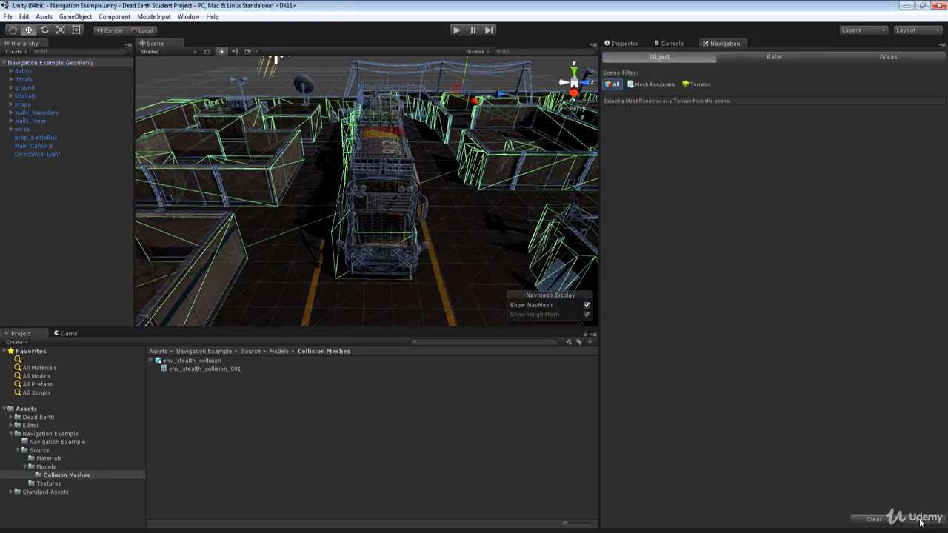
Collapse Navigation Example Geometry and add the env_stealth_collision model to the scene as a separate object.
left_click(4, 63)
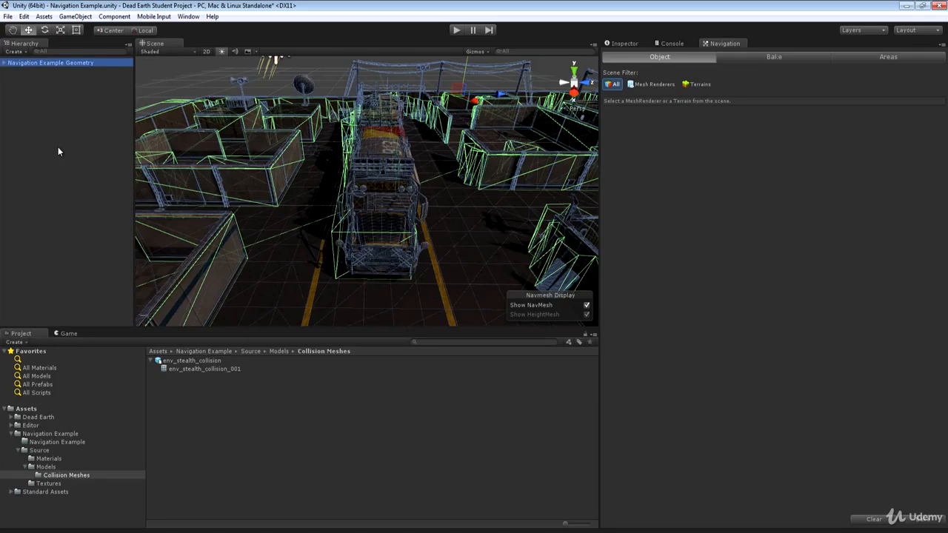
left_click(178, 361)
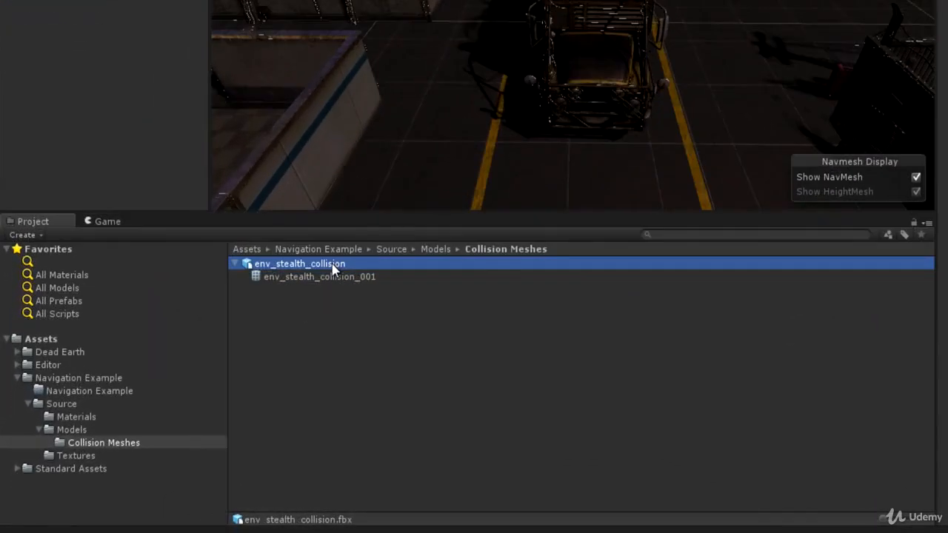
left_click_drag(213, 361, 196, 324)
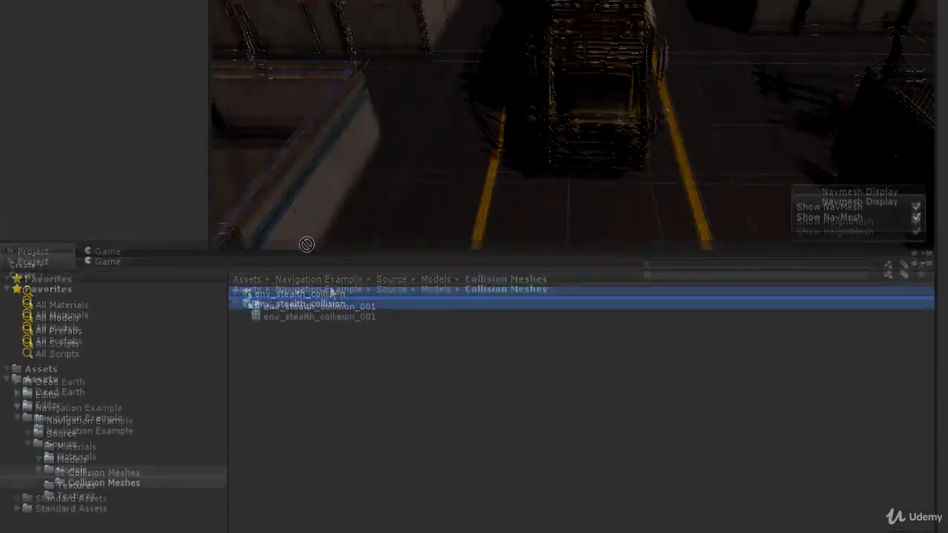
left_click_drag(307, 244, 35, 135)
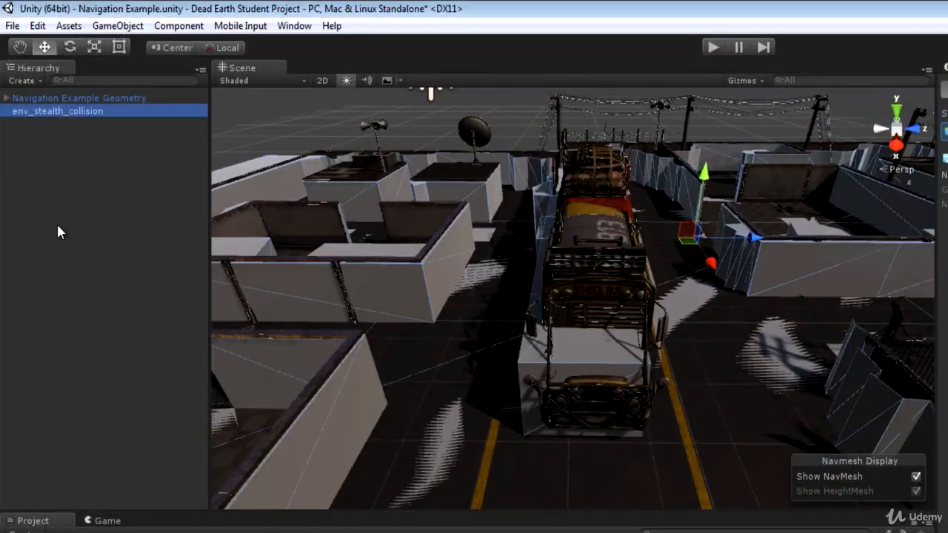
Deactivate the Navigation Example Geometry object so only the collision model remains active in the scene.
left_click(63, 89)
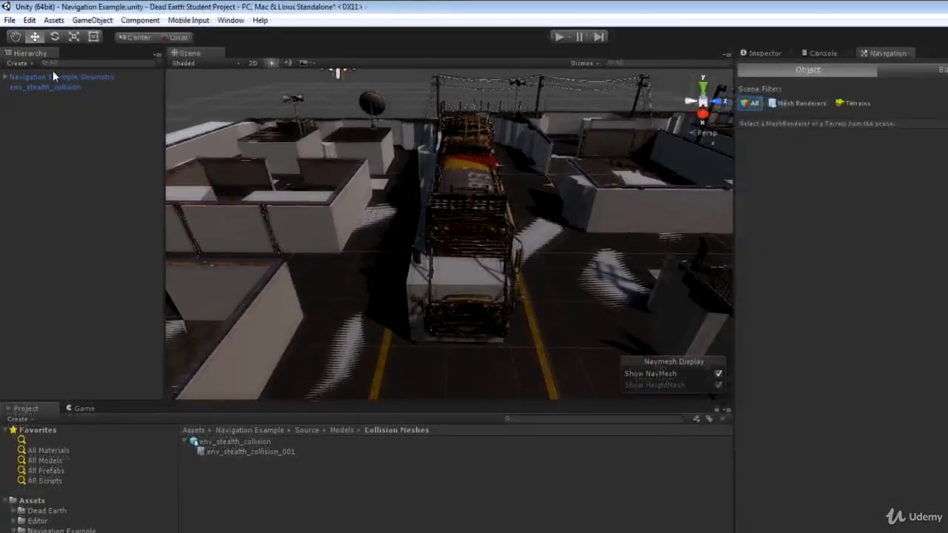
left_click(54, 77)
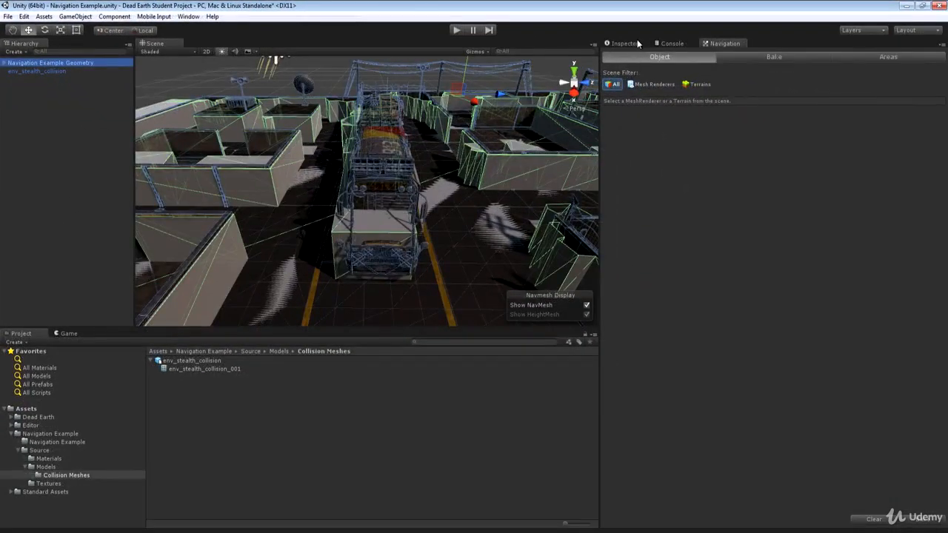
left_click(771, 55)
left_click(620, 54)
Mark the env_stealth_collision object as static and bake the navmesh from it.
mouse_move(427, 119)
right_mouse_down()
mouse_move(658, 130)
mouse_move(347, 125)
mouse_move(444, 119)
right_mouse_up()
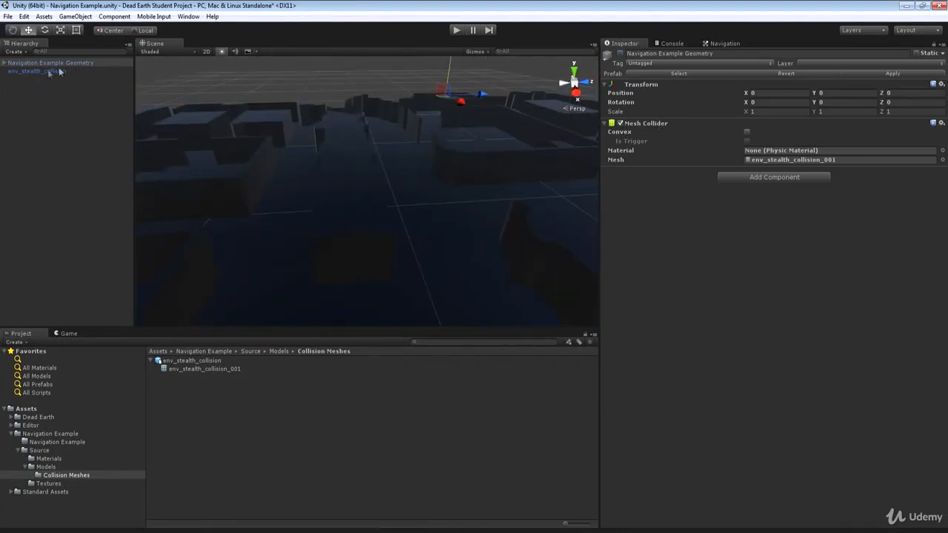
left_click(220, 137)
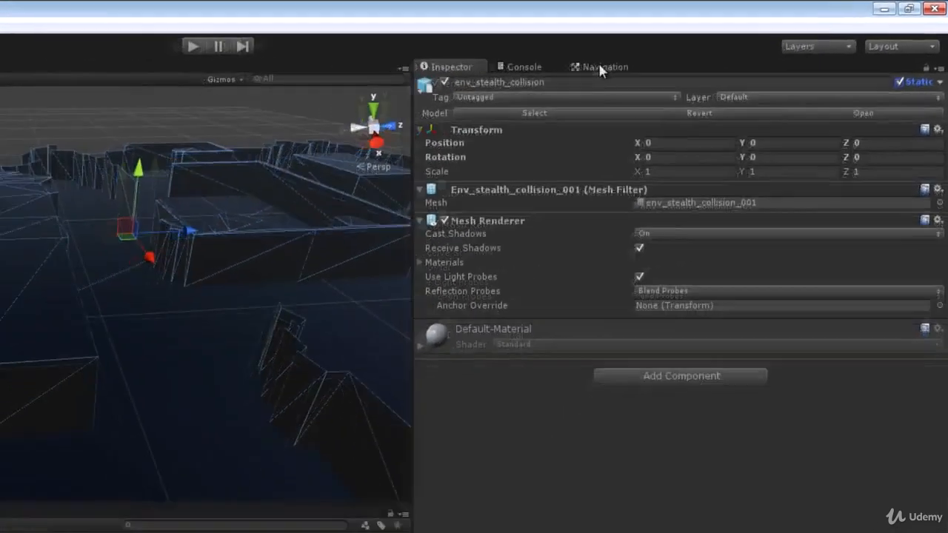
left_click(518, 83)
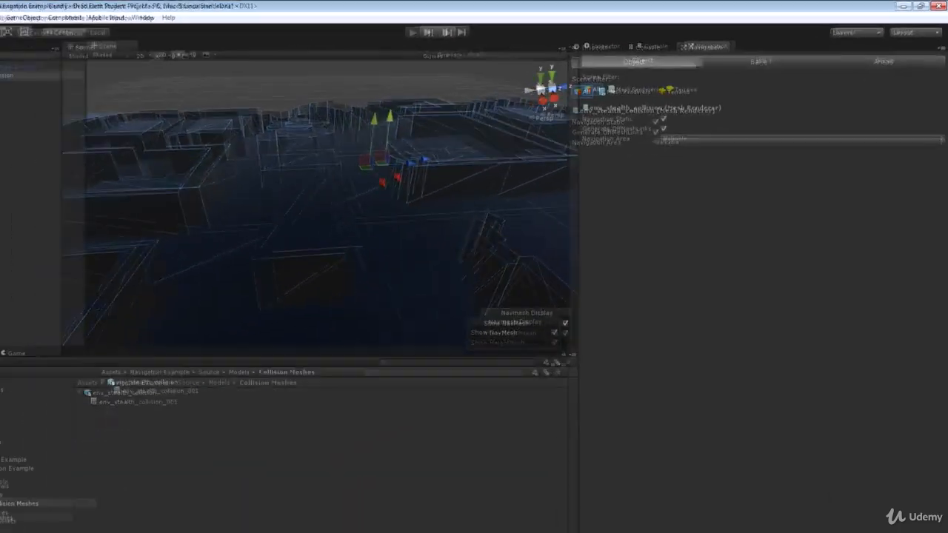
left_click(927, 522)
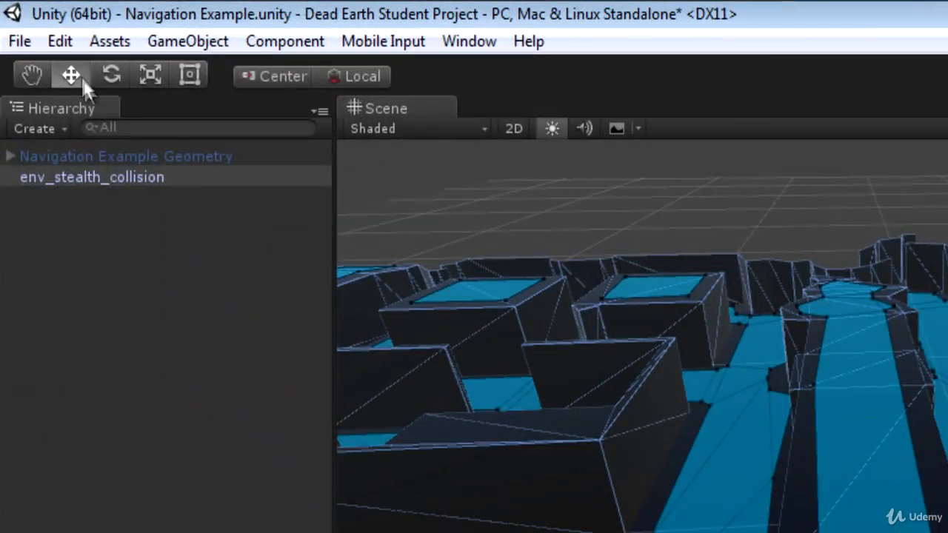
Delete the env_stealth_collision object from the scene.
left_click(71, 178)
left_click(66, 41)
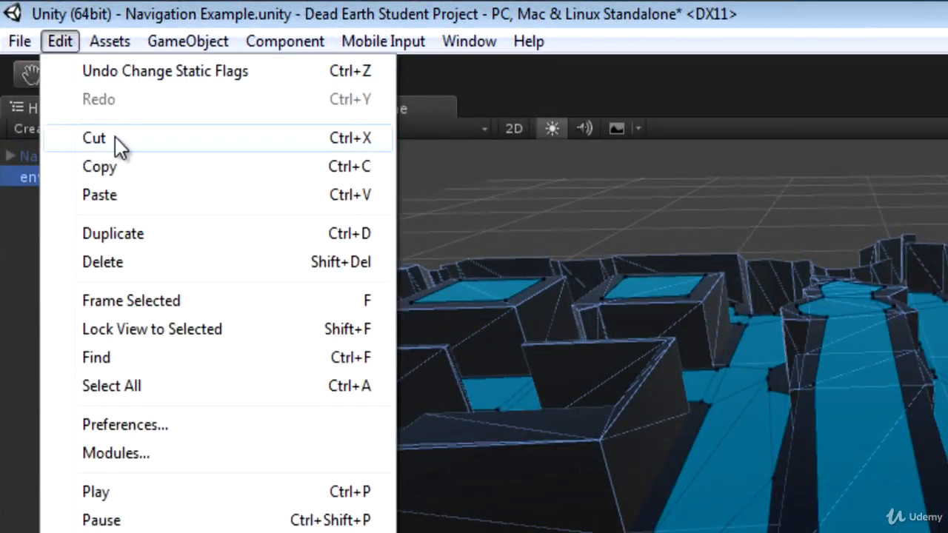
left_click(115, 137)
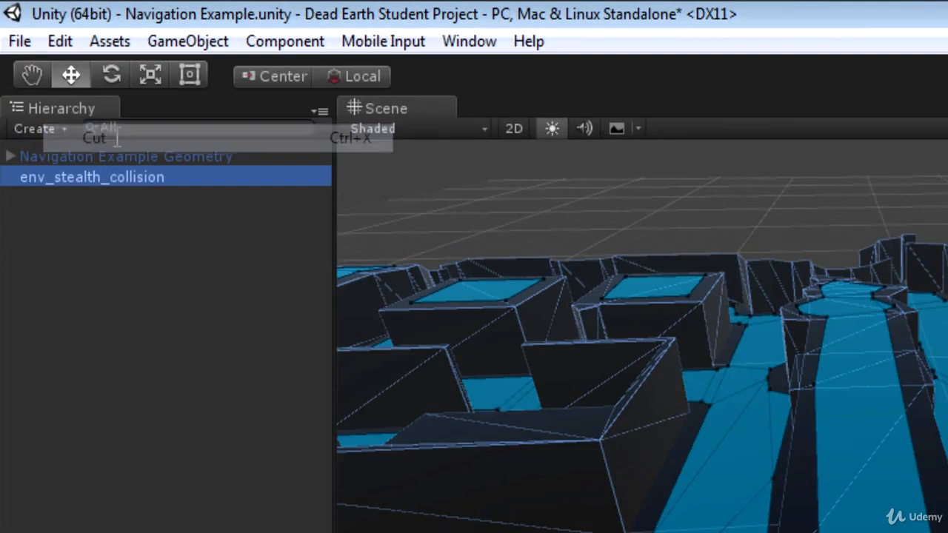
right_click(100, 176)
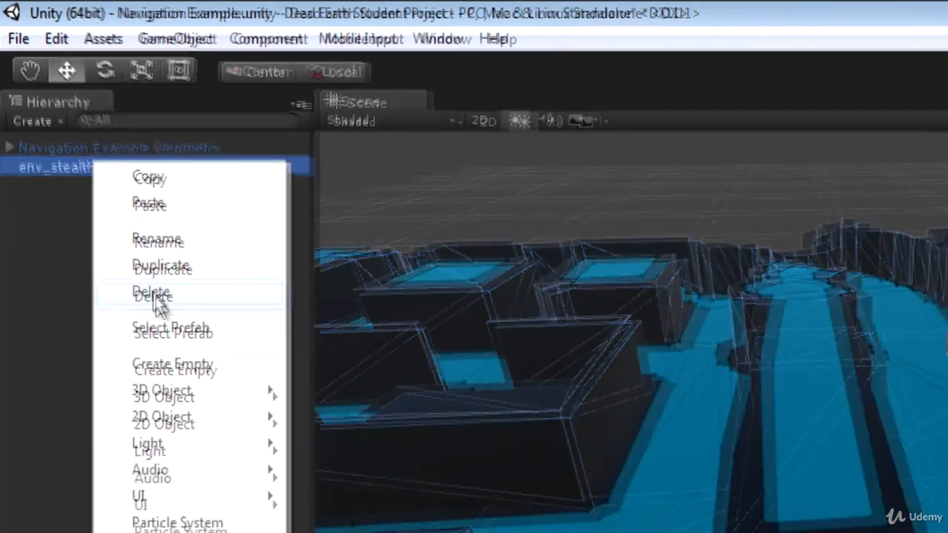
left_click(156, 311)
Reactivate the Navigation Example Geometry object and check the baked navmesh against the level's walls and bus.
left_click(83, 109)
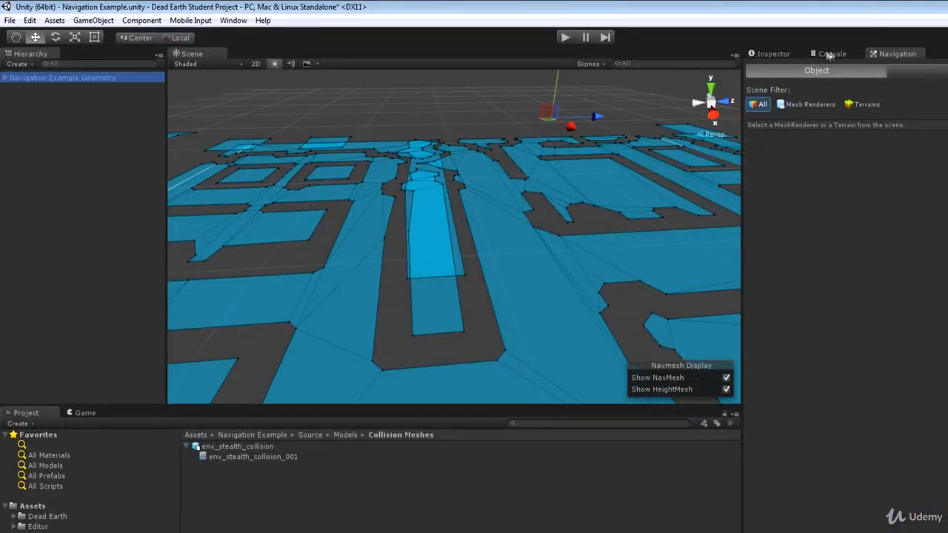
left_click(777, 55)
left_click(768, 66)
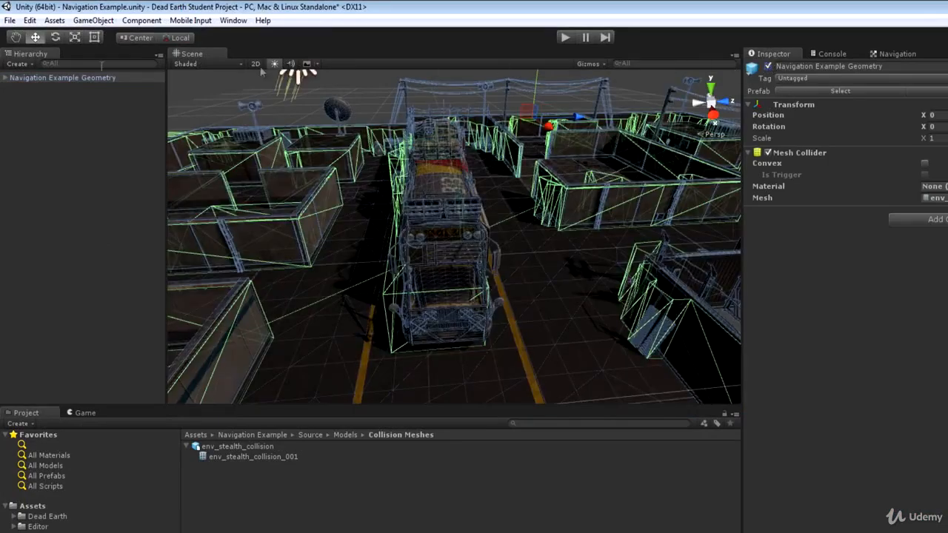
left_click(896, 53)
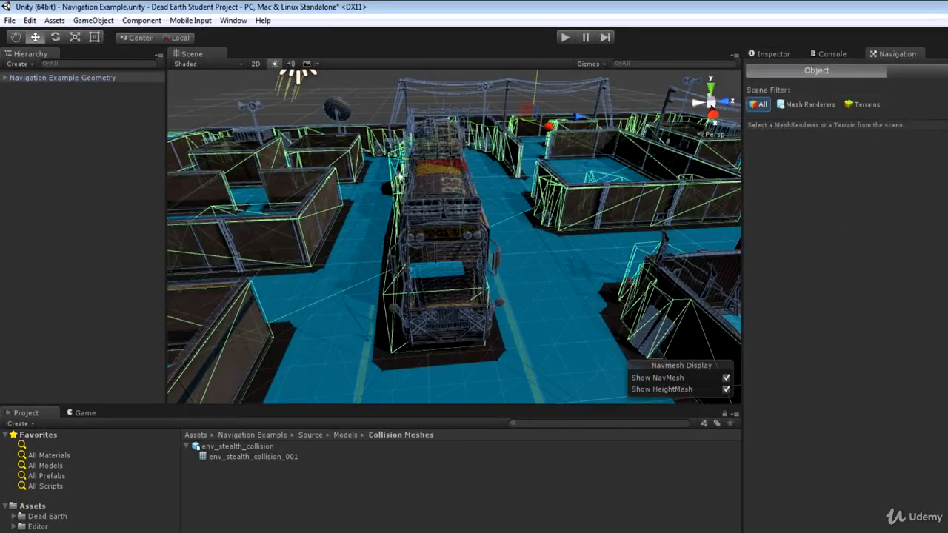
left_click_drag(518, 170, 392, 171, "alt")
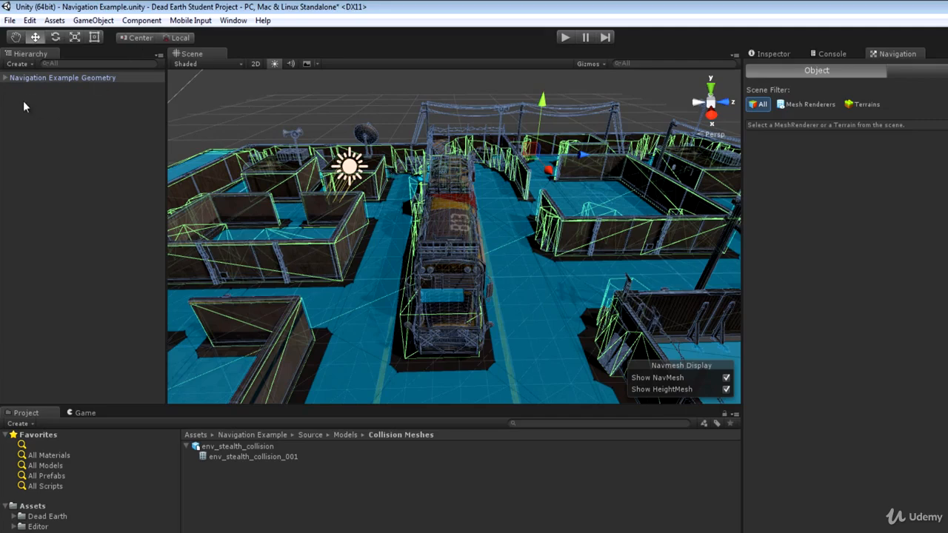
left_click(7, 78)
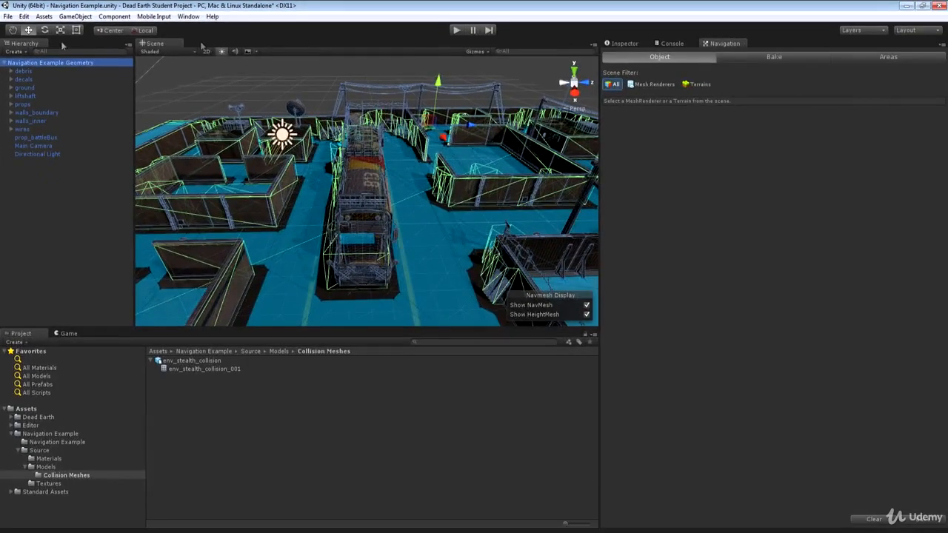
left_click(4, 63)
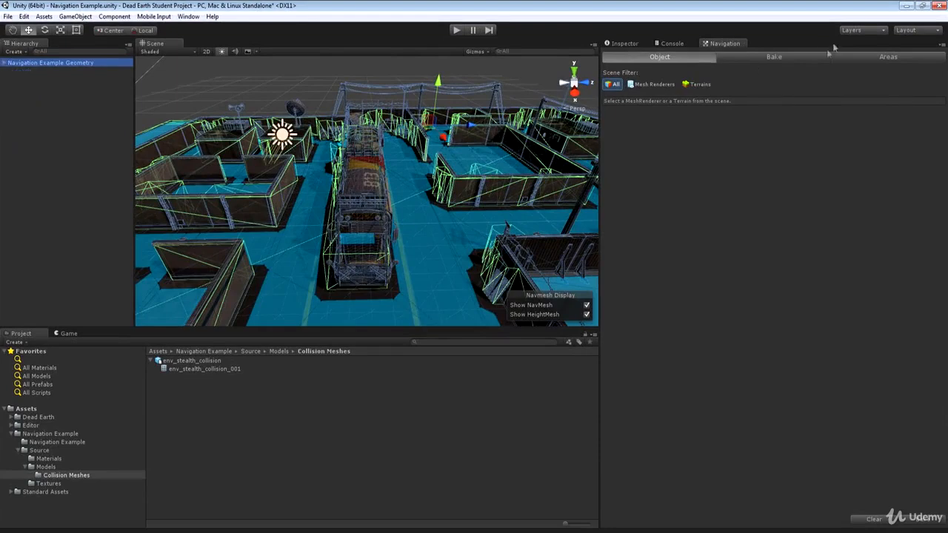
Mark the Navigation Example Geometry object and all of its children as static.
left_click(624, 43)
left_click(917, 53)
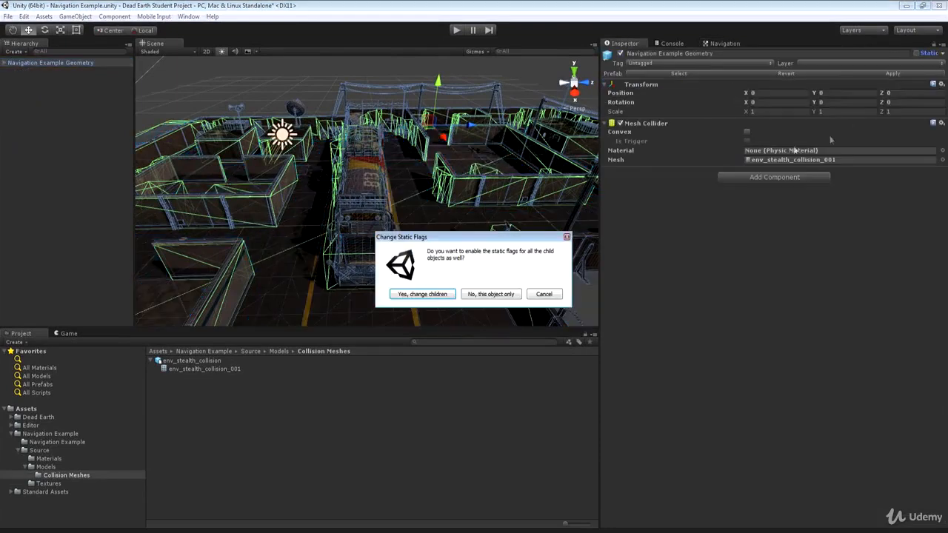
left_click(442, 295)
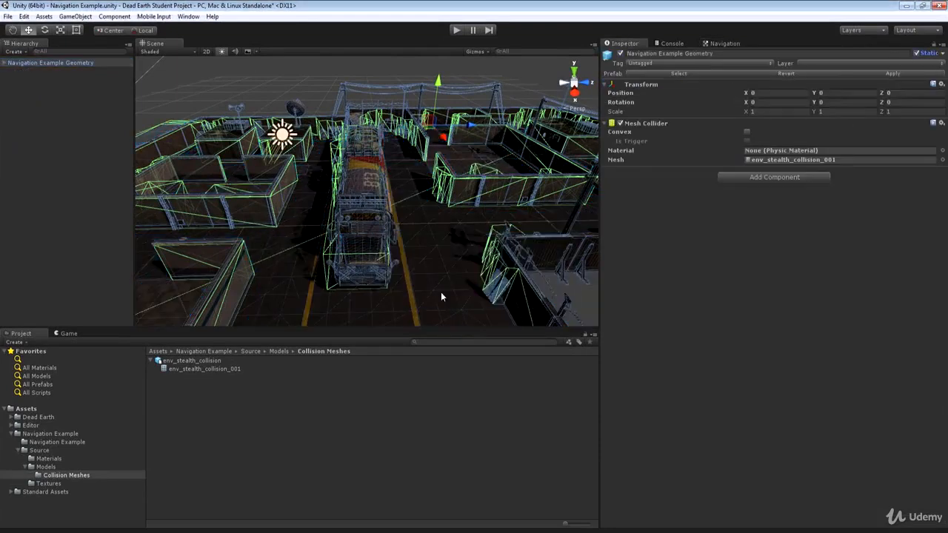
Remove the static flag from the wires and decals groups, including their child objects.
left_click(4, 63)
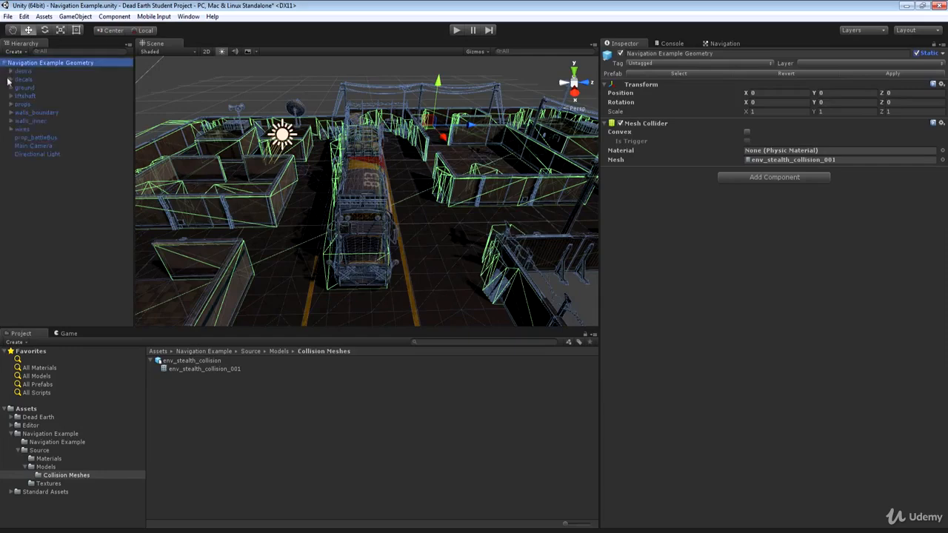
left_click(26, 129)
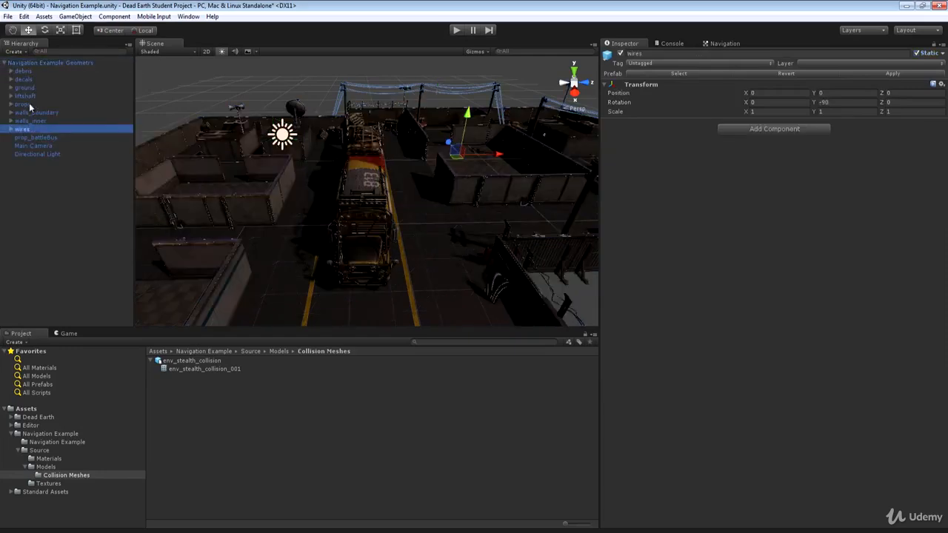
left_click(30, 79, "ctrl")
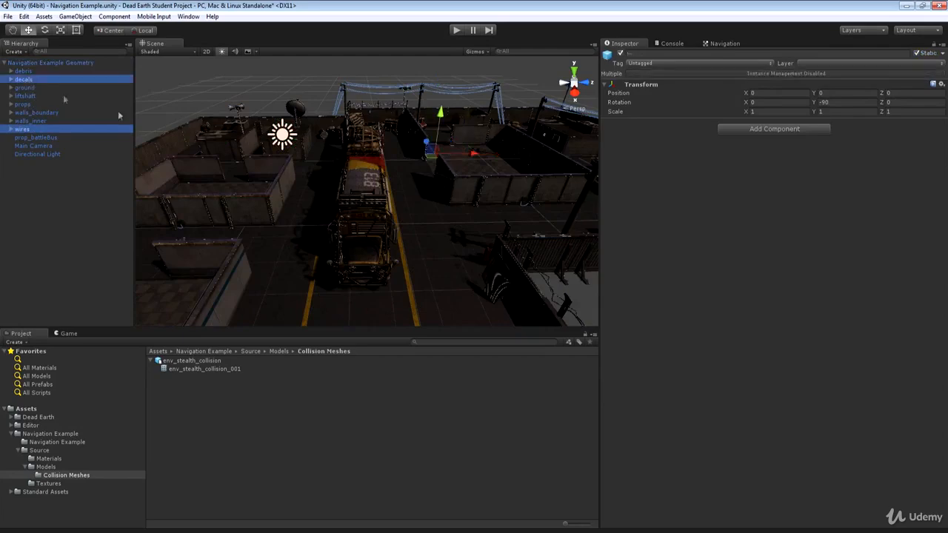
left_click(917, 53)
left_click(446, 297)
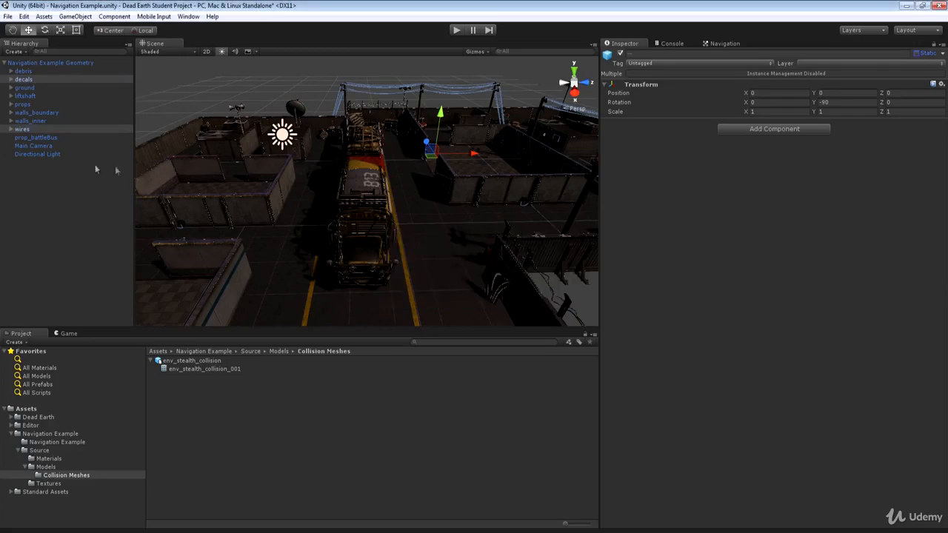
Remove the static flag from the Main Camera and Directional Light.
left_click(27, 146)
left_click(33, 154, "ctrl")
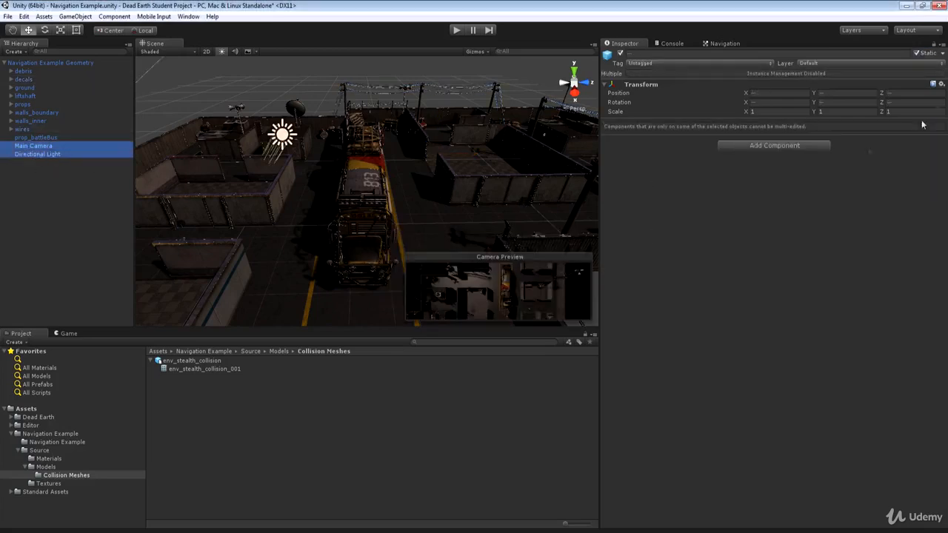
left_click(917, 53)
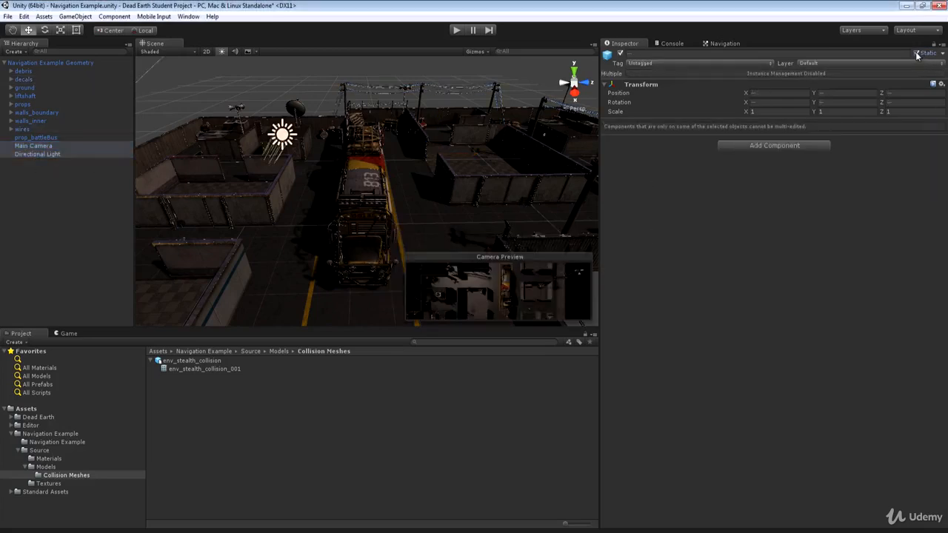
left_click(4, 62)
Clear the existing navmesh, bake a new one from the static level geometry, and widen the scene view.
left_click(49, 63)
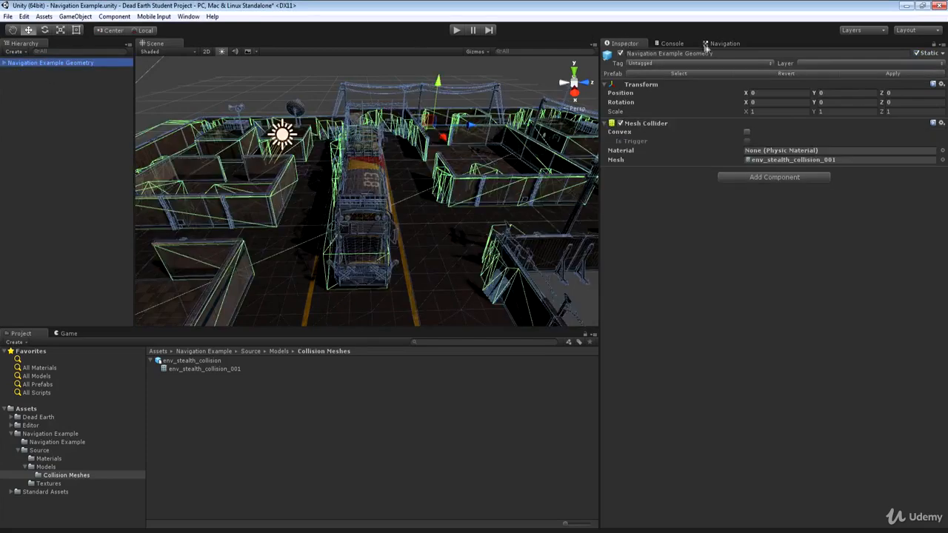
left_click(733, 44)
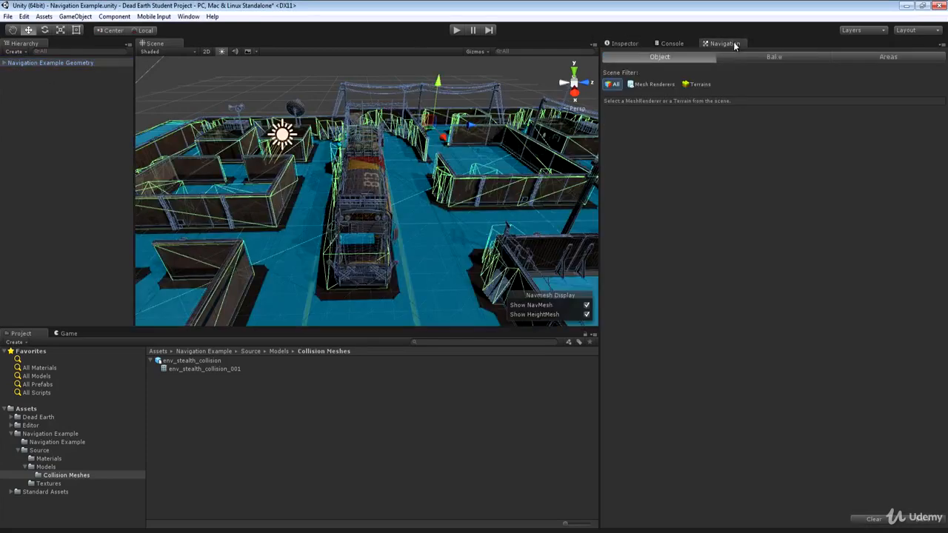
left_click(872, 521)
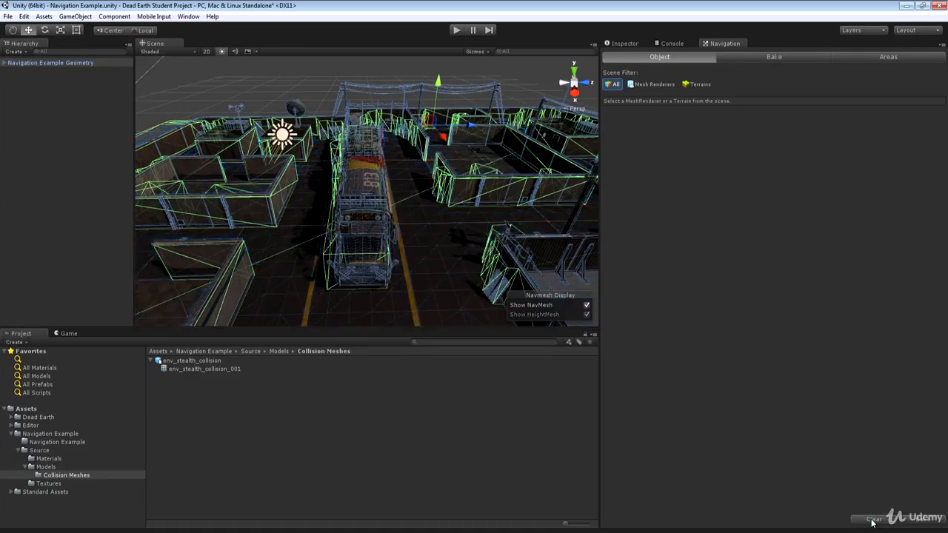
left_click(936, 523)
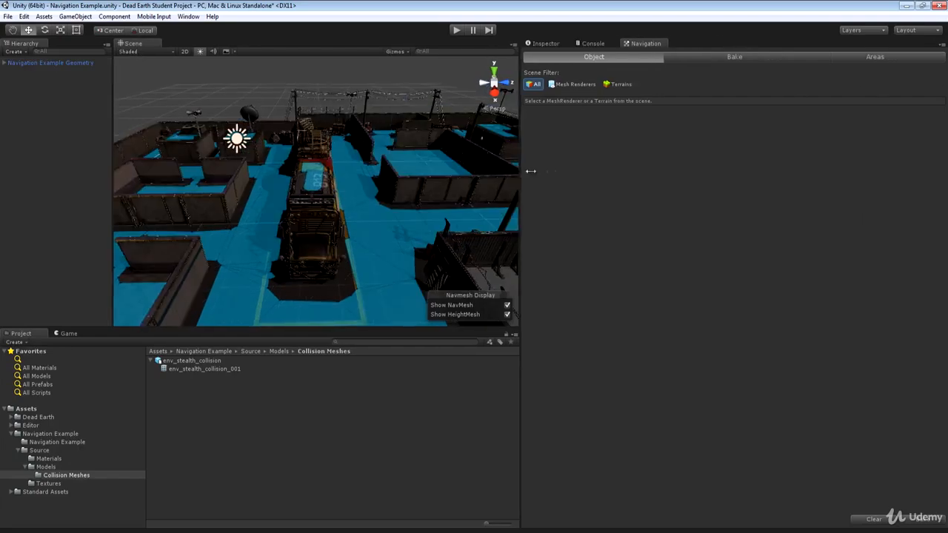
left_click_drag(529, 170, 716, 170)
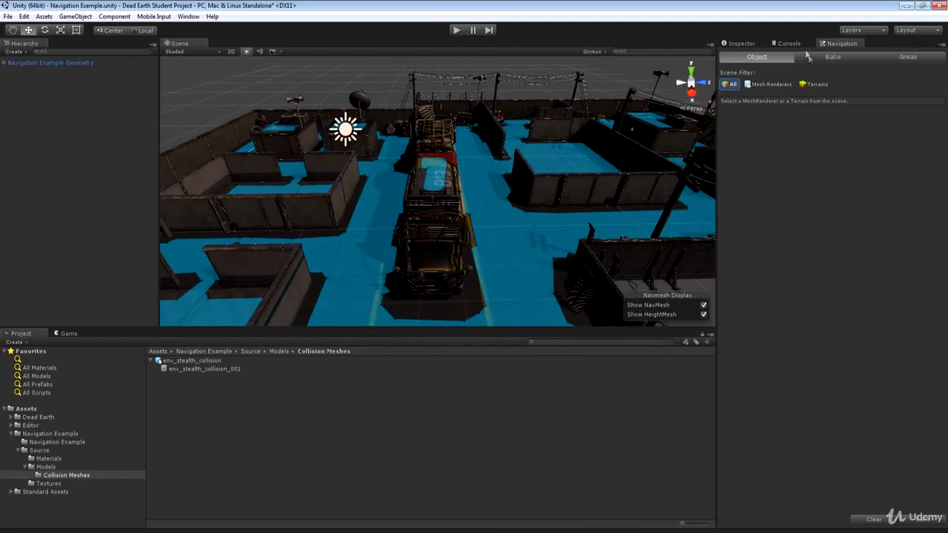
Create an empty game object named Waypoints at the scene root and reset its transform.
left_click(745, 44)
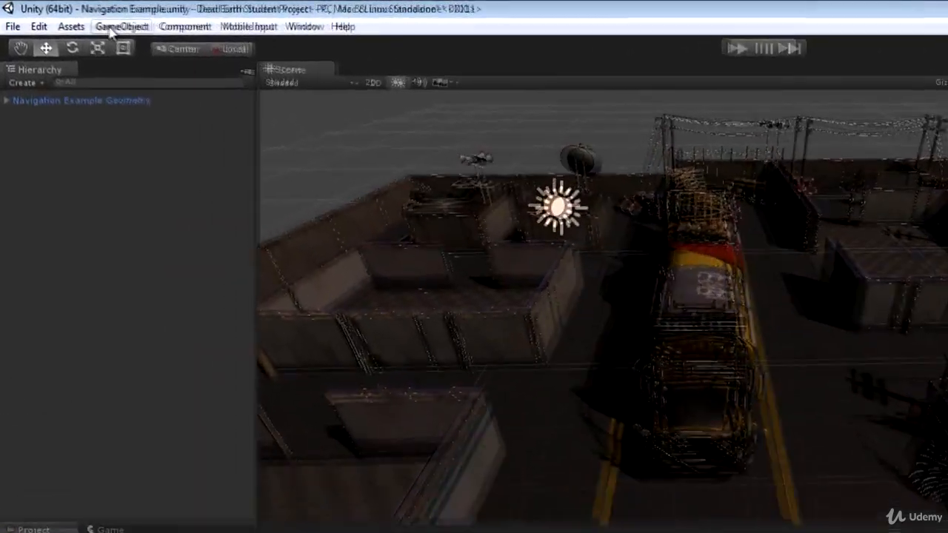
left_click(92, 22)
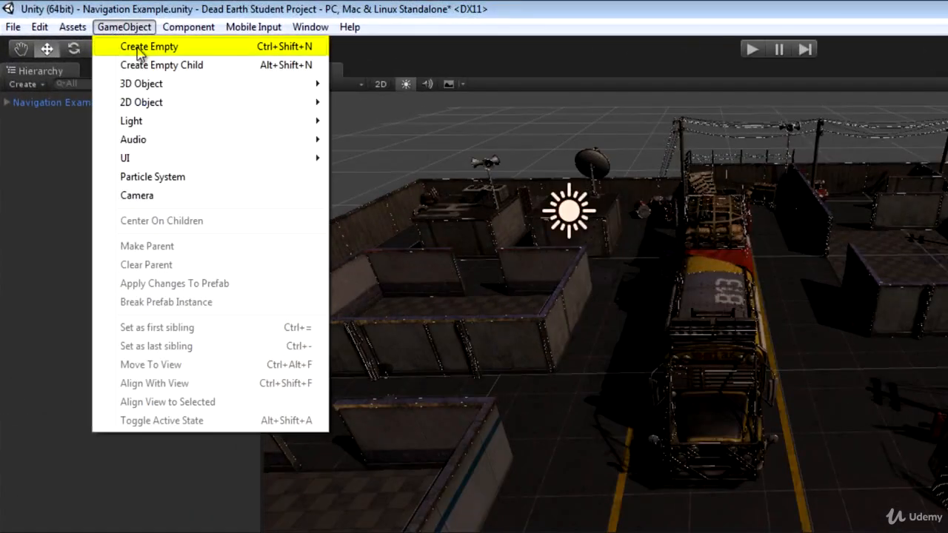
left_click(131, 47)
left_click(79, 118)
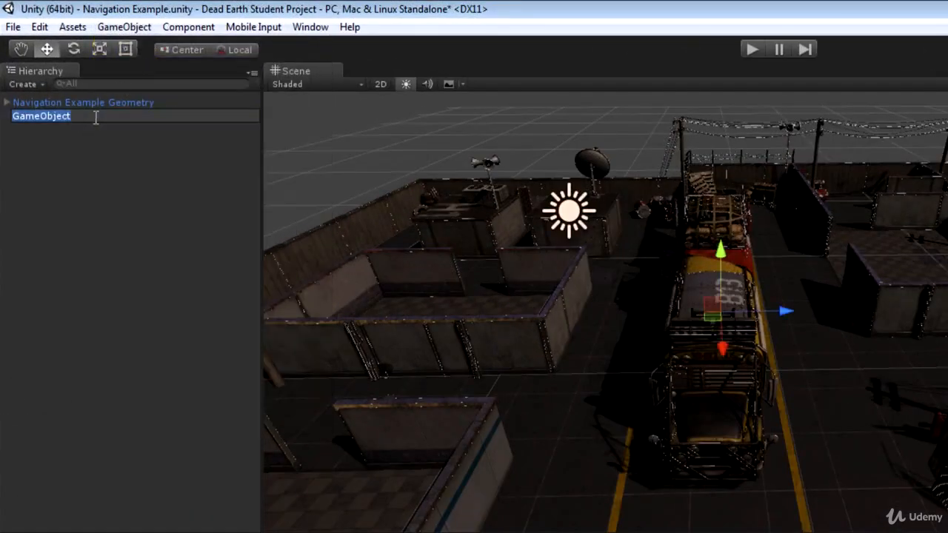
key("BackSpace")
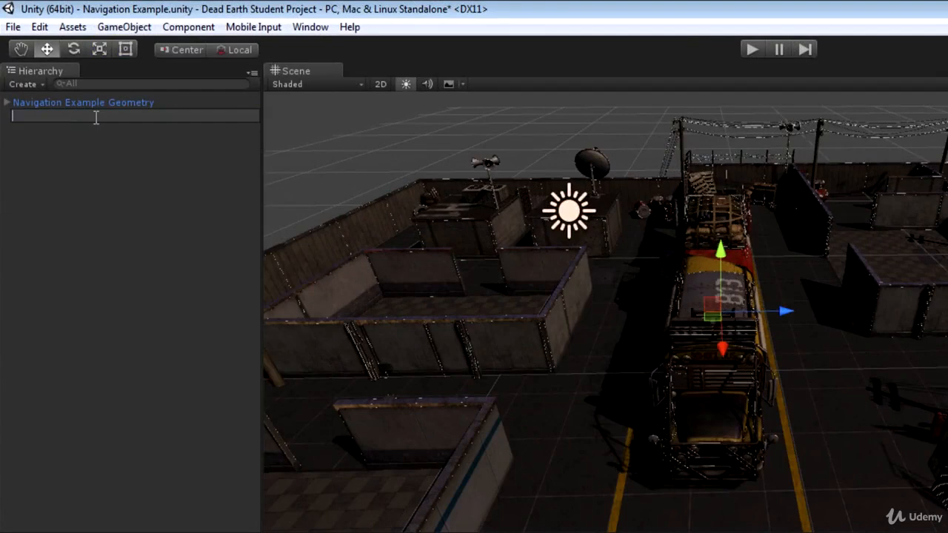
type("Waypoints")
key("Return")
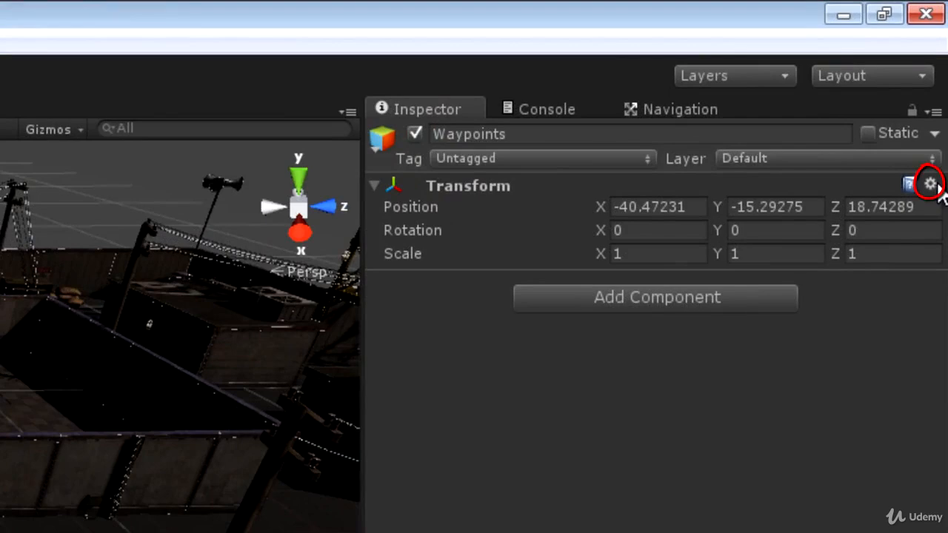
left_click(934, 187)
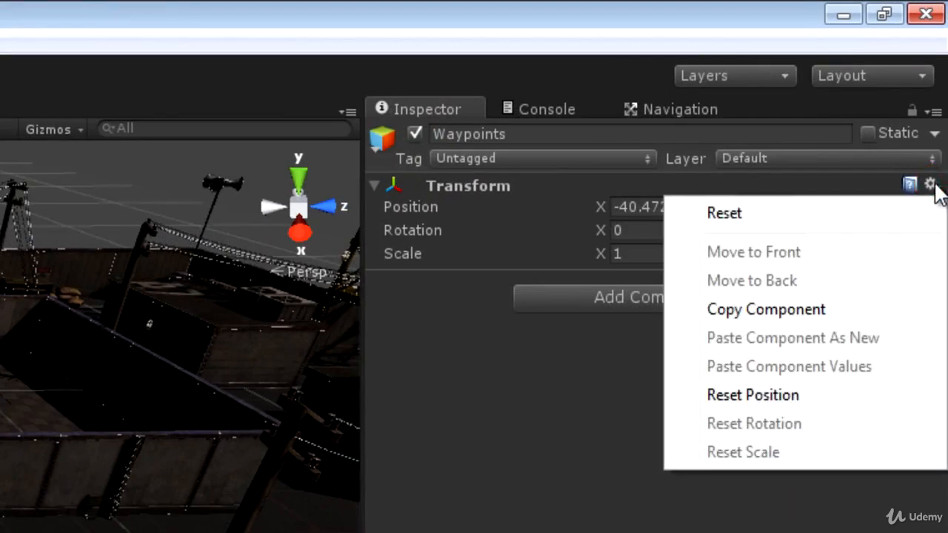
left_click(745, 213)
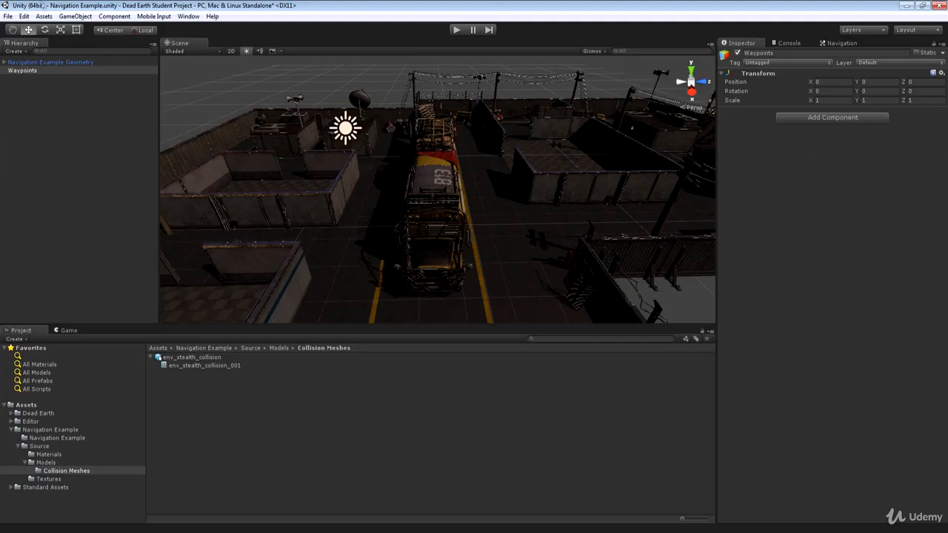
Create an empty child object under Waypoints and name it Waypoint 1.
left_click(28, 71)
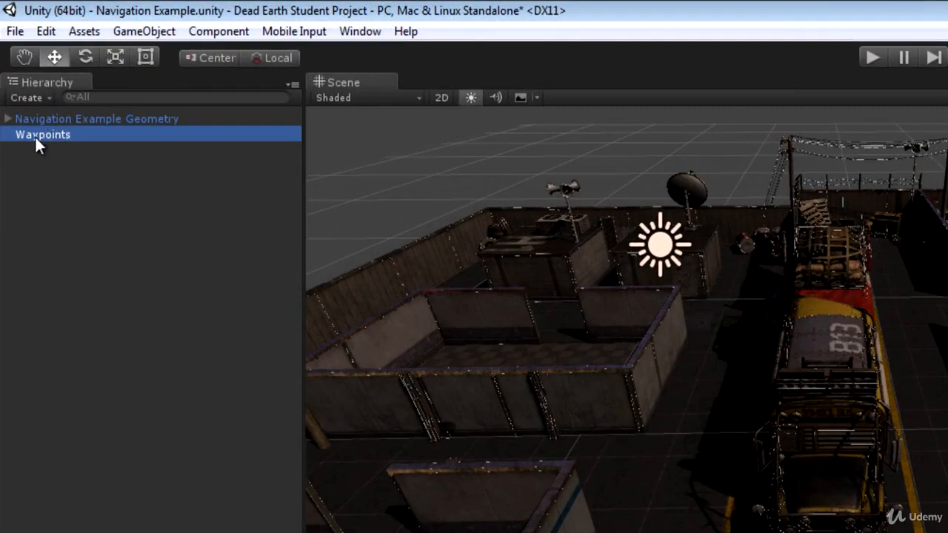
left_click(135, 36)
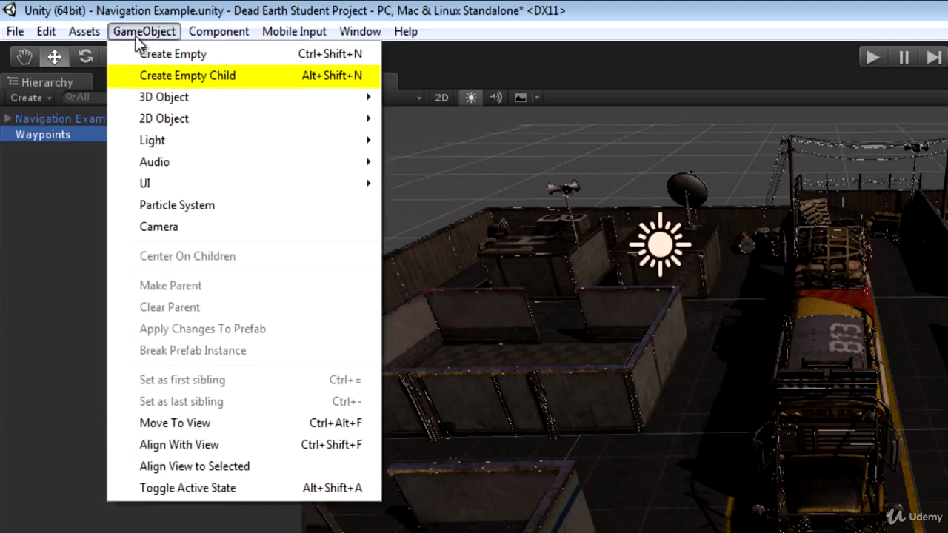
left_click(154, 74)
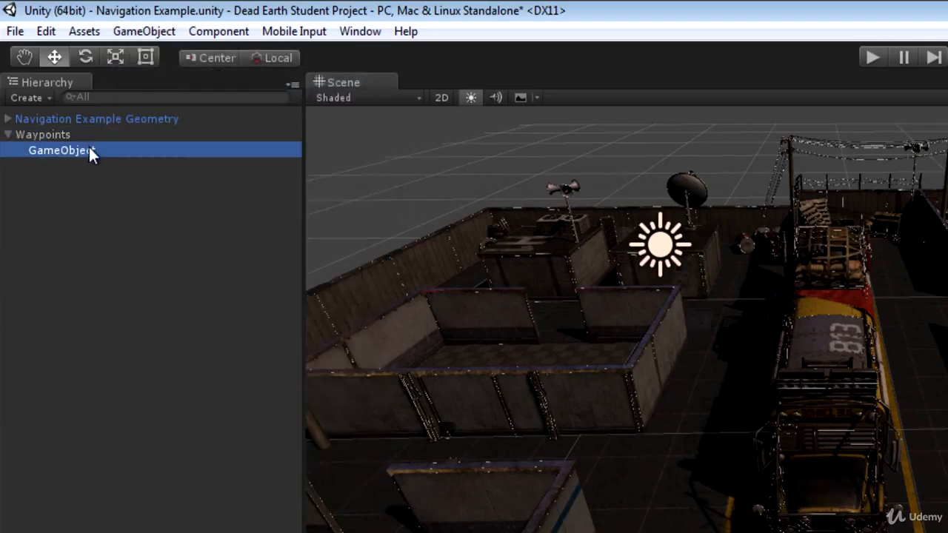
key("F2")
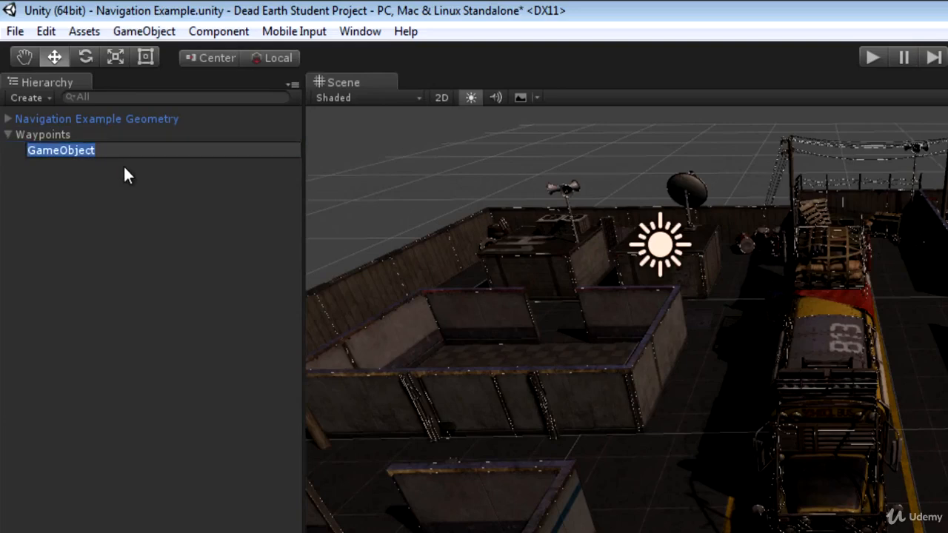
key("BackSpace")
type("W")
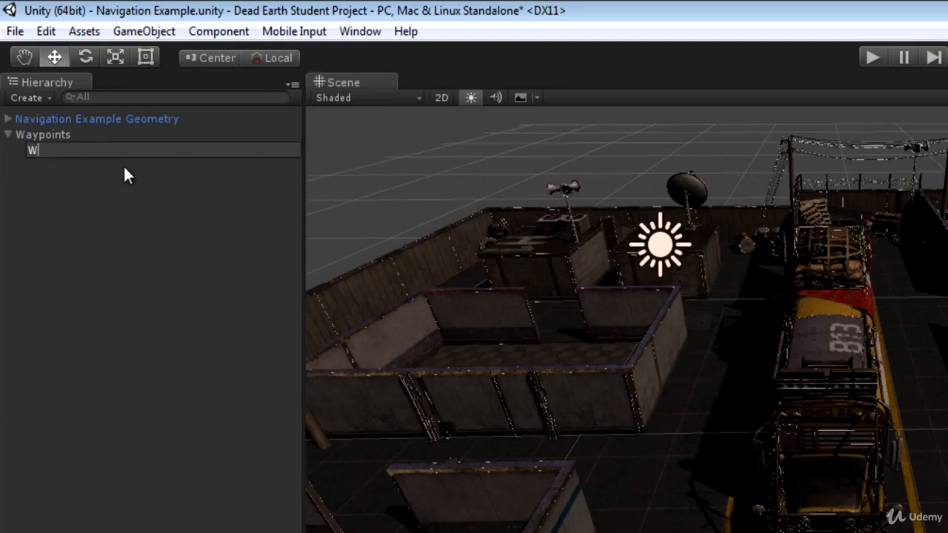
type("aypoint 1")
key("Return")
Move Waypoint 1 beside the inner walls near the bus, at about X -6.5, Y 3.21, Z 13.31.
key("f")
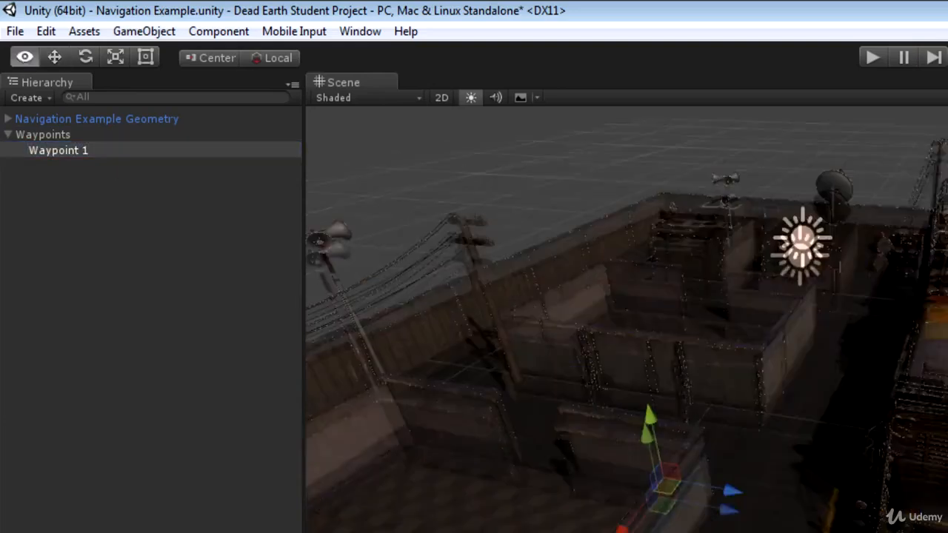
left_click_drag(731, 496, 827, 524)
left_click_drag(762, 444, 755, 341)
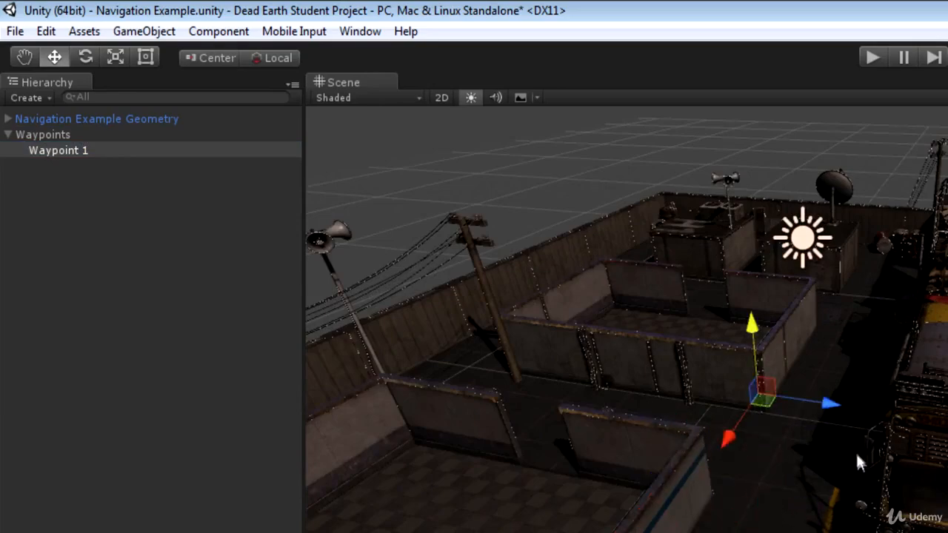
right_click_drag(855, 453, 891, 453)
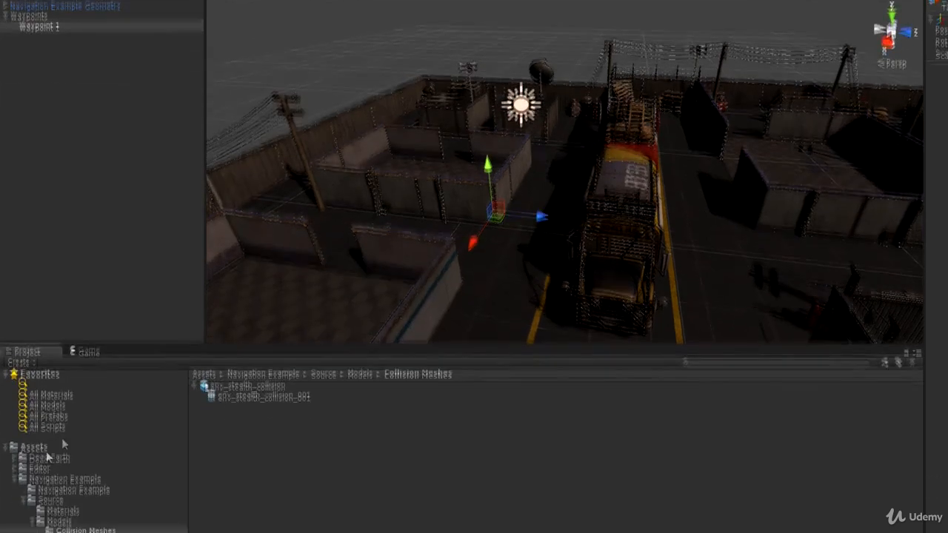
Inspect the wayPoint texture in the Gizmos folder of Dead Earth.
left_click(15, 411)
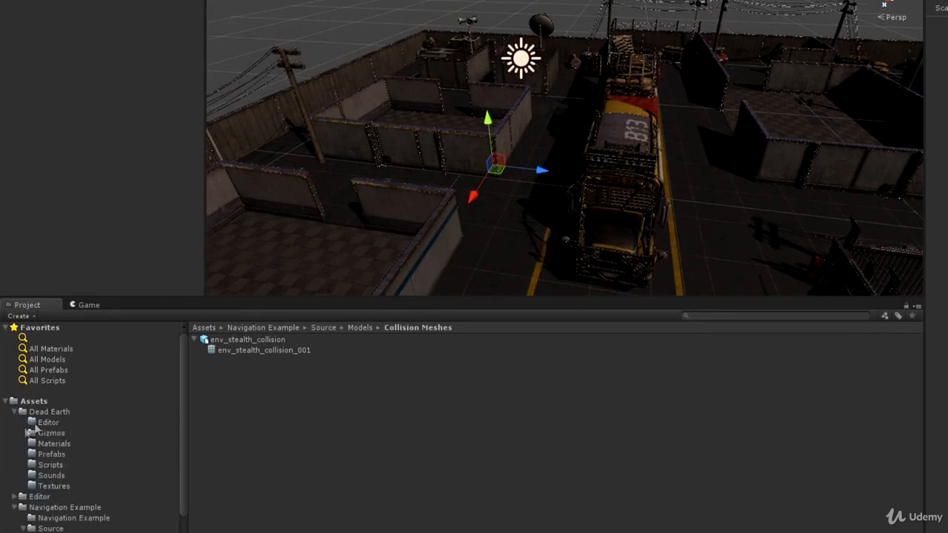
left_click(50, 433)
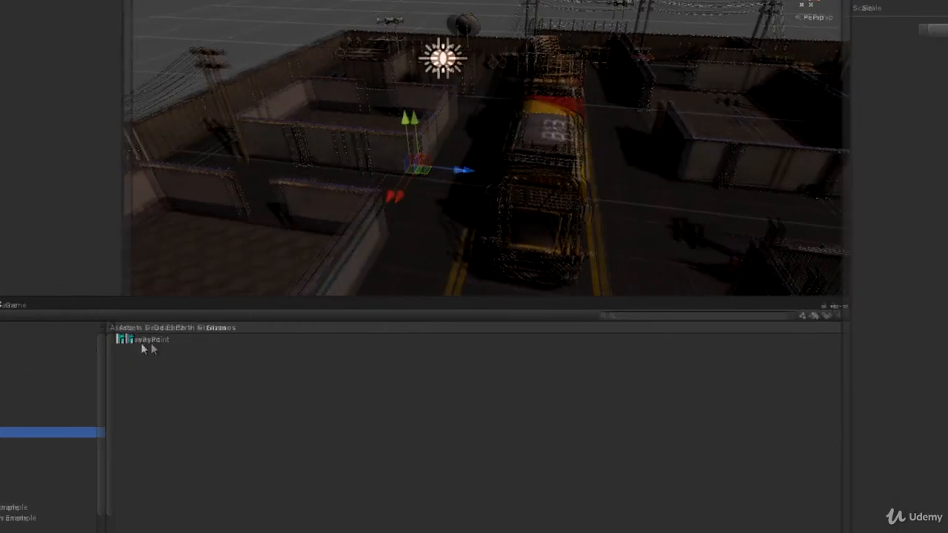
left_click(218, 340)
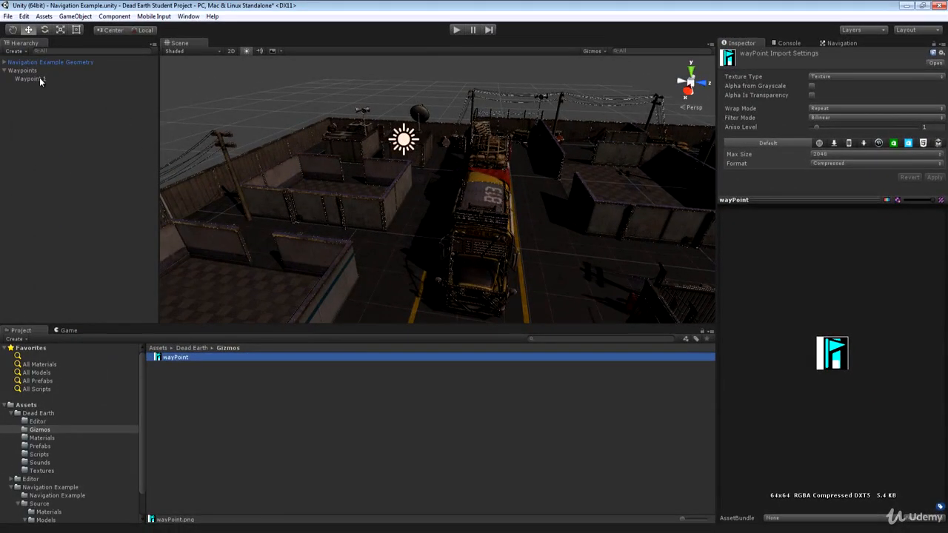
Try the coloured label icons on Waypoint 1, starting with grey and ending with yellow.
left_click(35, 79)
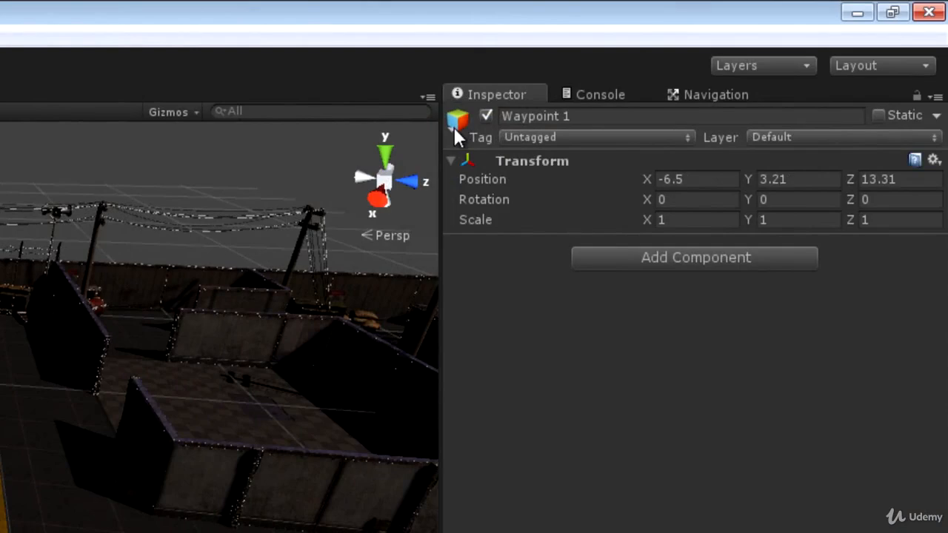
left_click(457, 120)
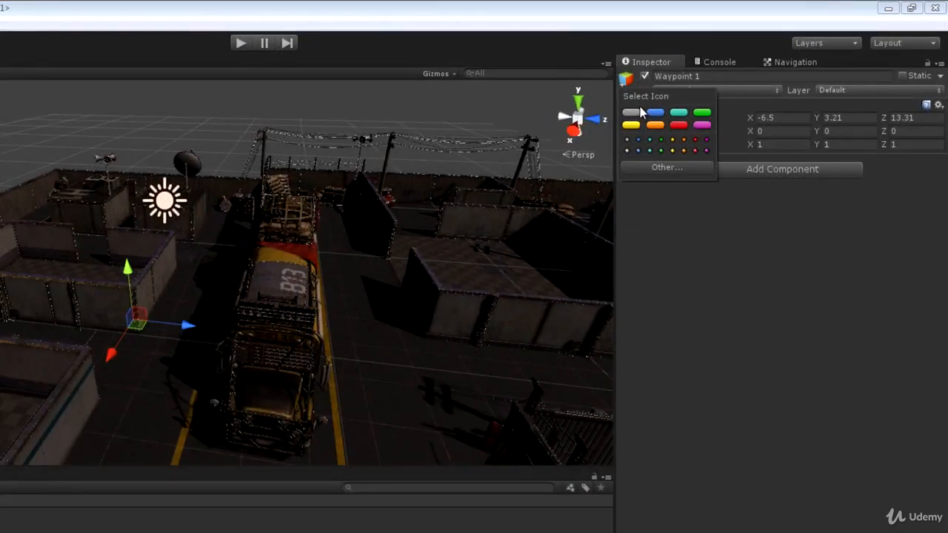
left_click(637, 113)
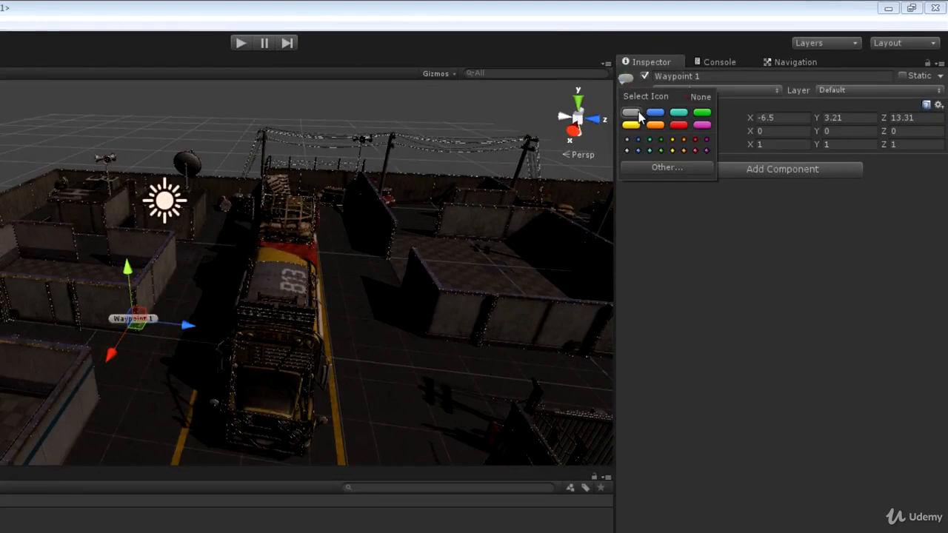
left_click(655, 113)
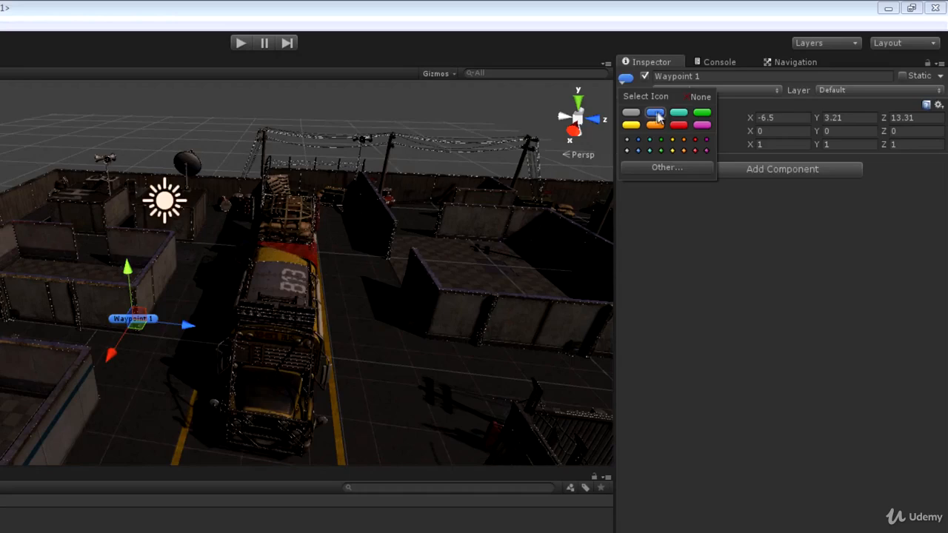
left_click(678, 113)
left_click(702, 115)
left_click(702, 125)
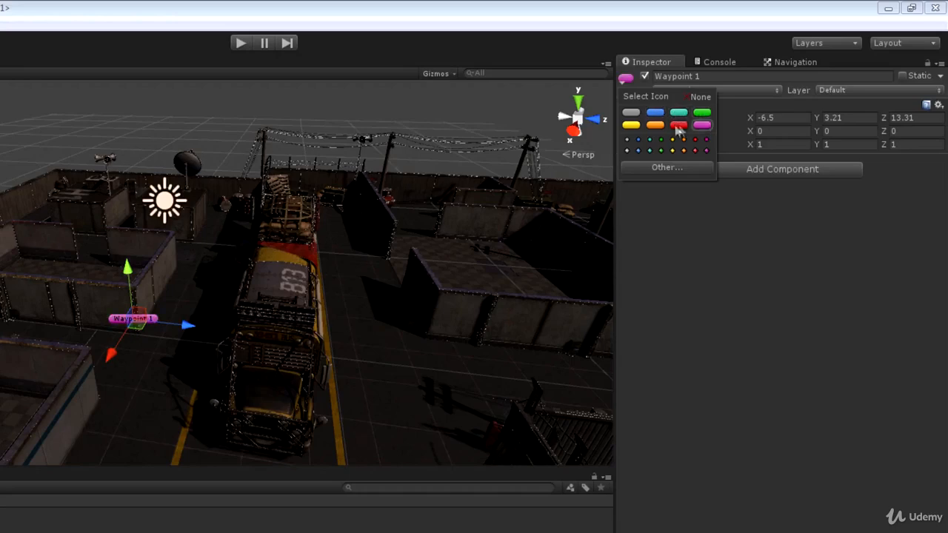
left_click(678, 125)
left_click(655, 125)
left_click(631, 125)
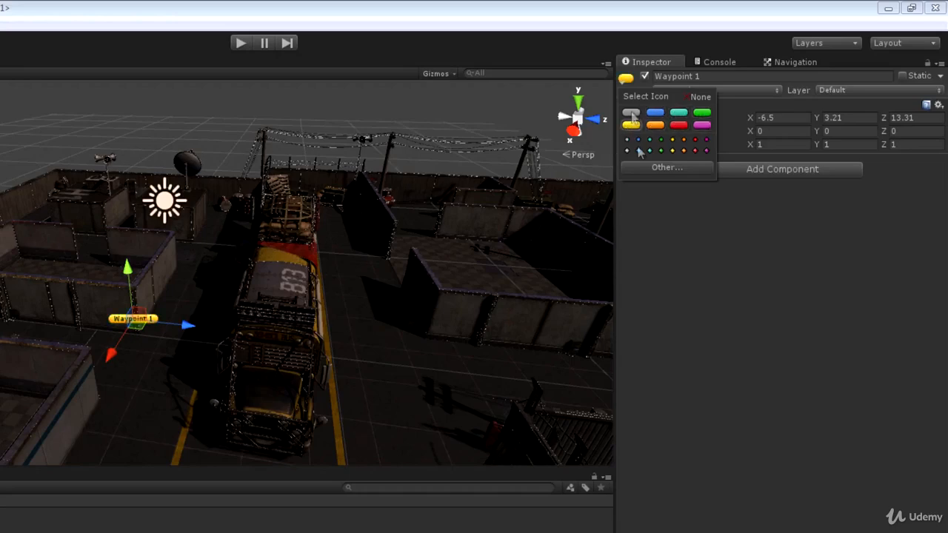
Assign the wayPoint texture as Waypoint 1's custom scene icon, searching the textures for "way".
left_click(651, 166)
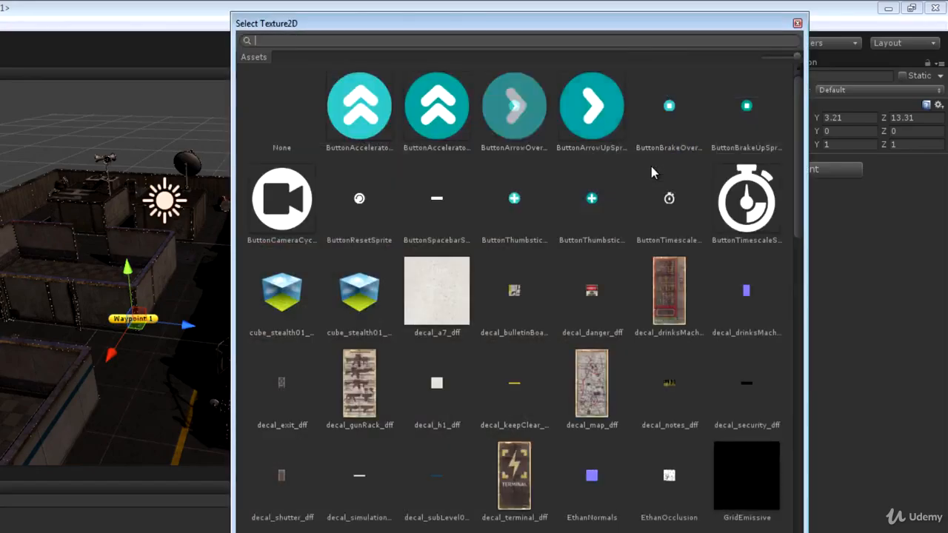
left_click_drag(808, 100, 811, 532)
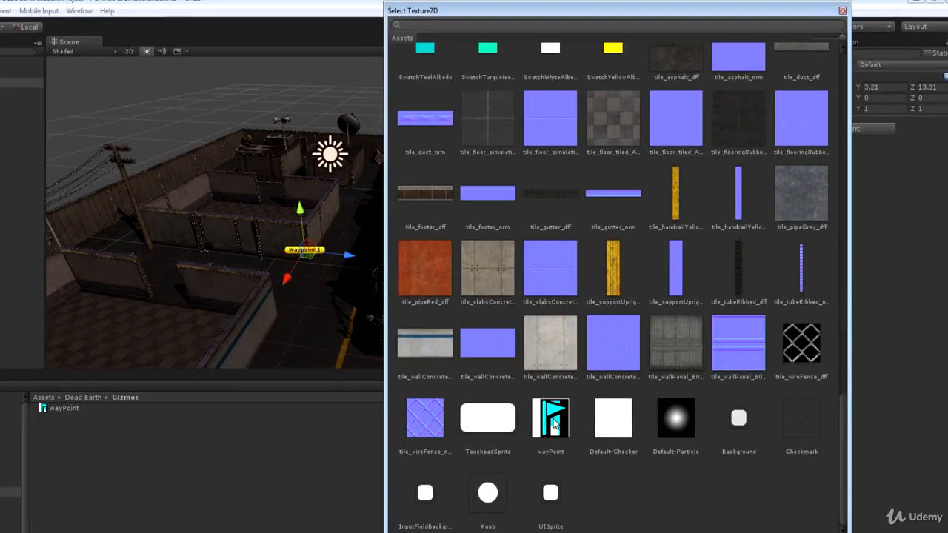
left_click(562, 425)
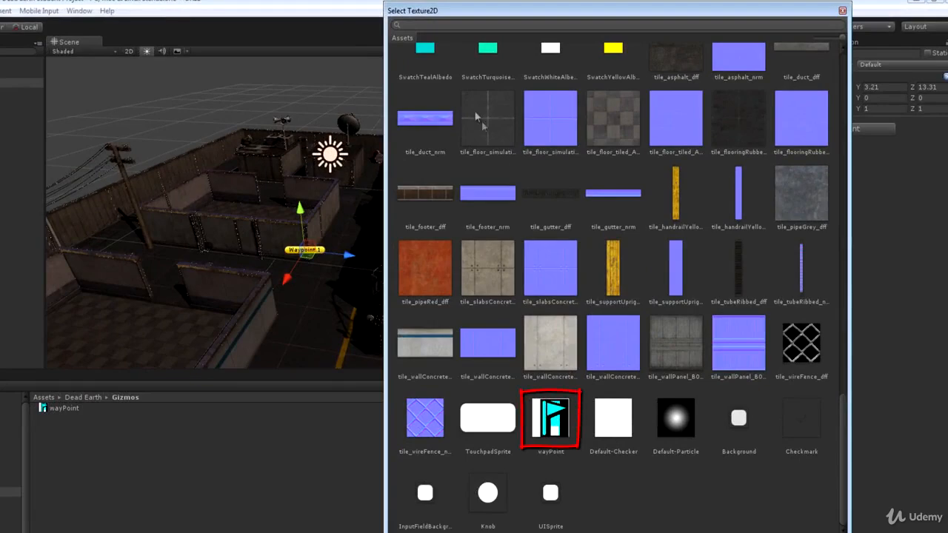
left_click_drag(845, 414, 843, 52)
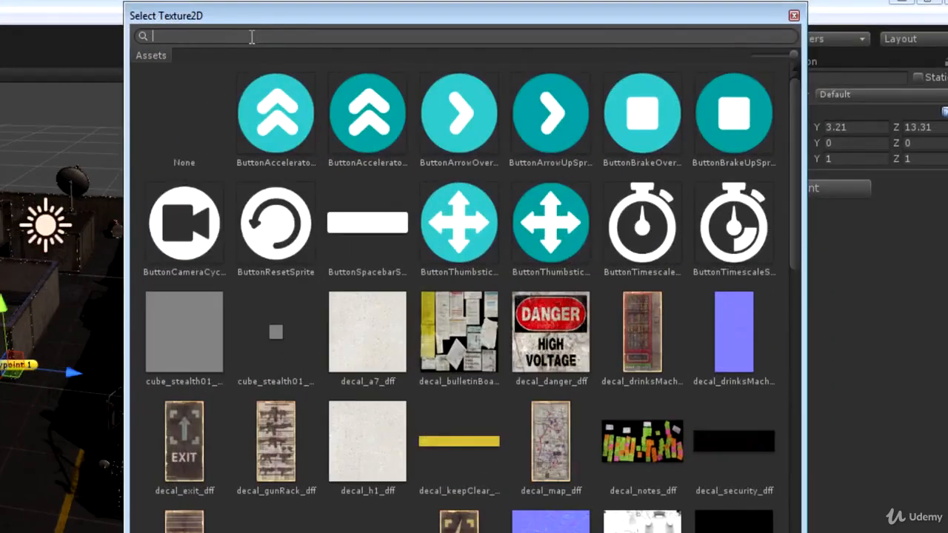
type("way")
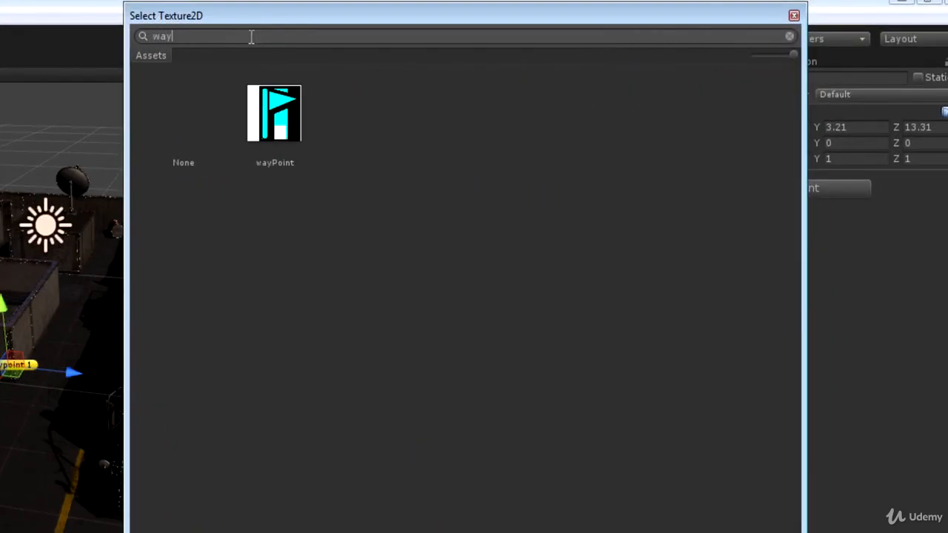
double_click(270, 124)
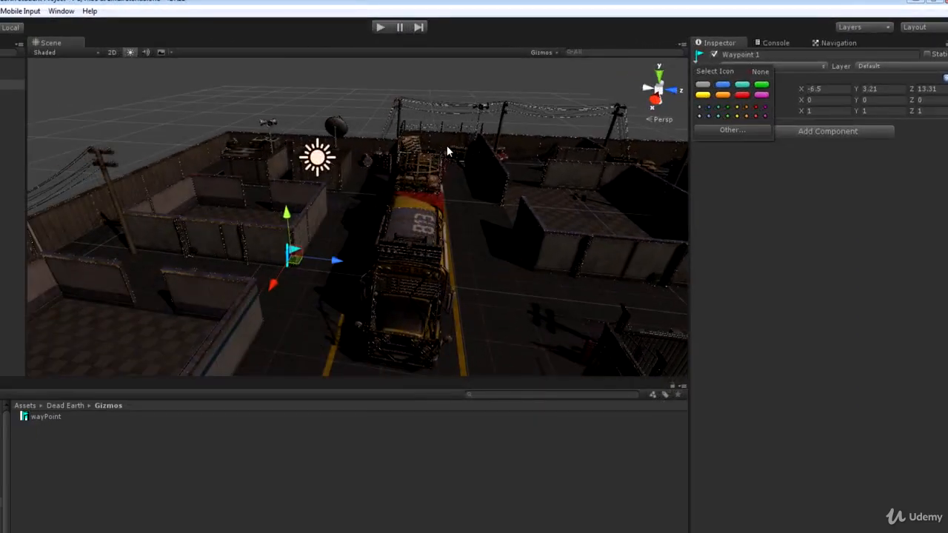
left_click(785, 296)
Move Waypoint 1 onto the ground and into the tiled room with the table, beside the bus's front end.
left_click_drag(330, 262, 349, 278)
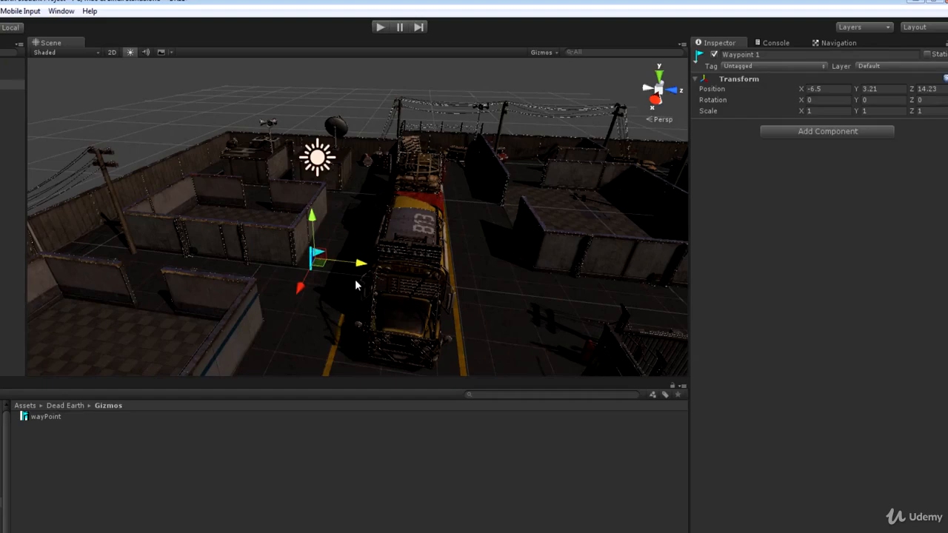
mouse_move(317, 258)
left_mouse_down()
mouse_move(297, 370)
mouse_move(309, 280)
mouse_move(307, 342)
mouse_move(331, 255)
mouse_move(308, 293)
mouse_move(250, 308)
mouse_move(223, 290)
mouse_move(404, 215)
mouse_move(437, 226)
mouse_move(322, 275)
mouse_move(312, 331)
mouse_move(311, 276)
left_mouse_up()
left_click_drag(359, 337, 323, 359, "alt")
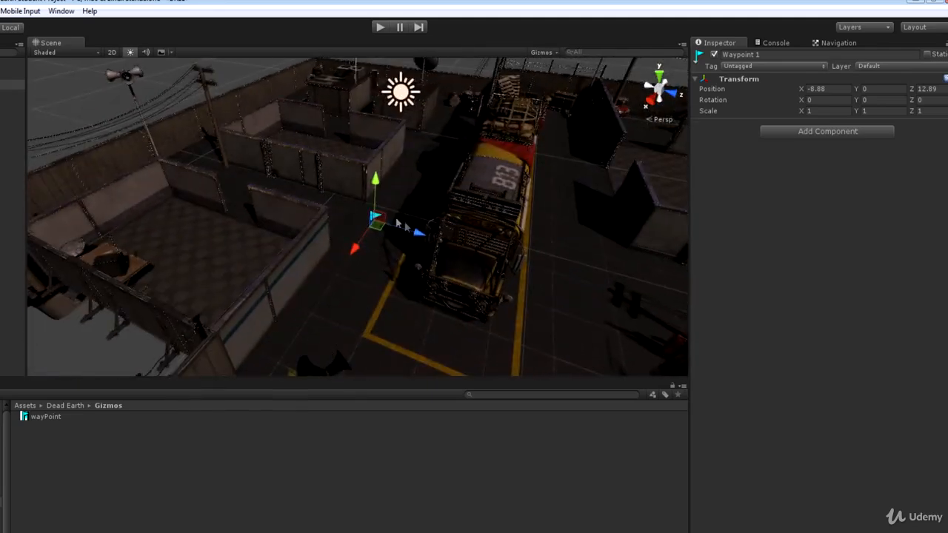
left_click_drag(398, 222, 220, 278)
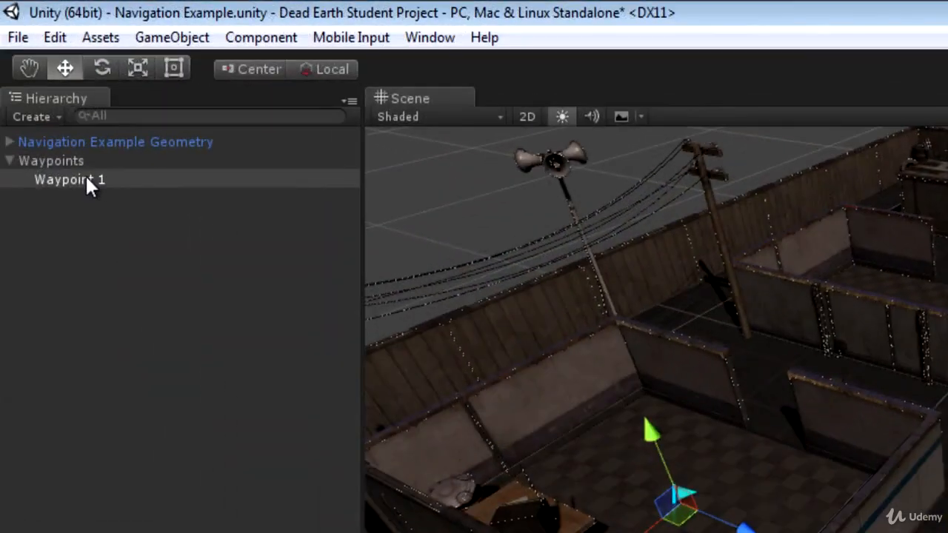
Duplicate Waypoint 1 within the Waypoints group.
left_click(87, 186)
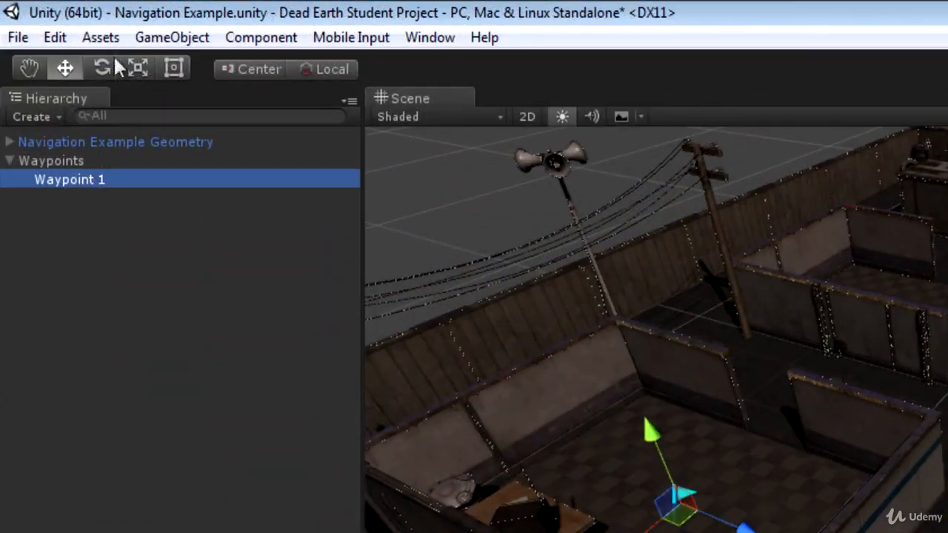
left_click(55, 37)
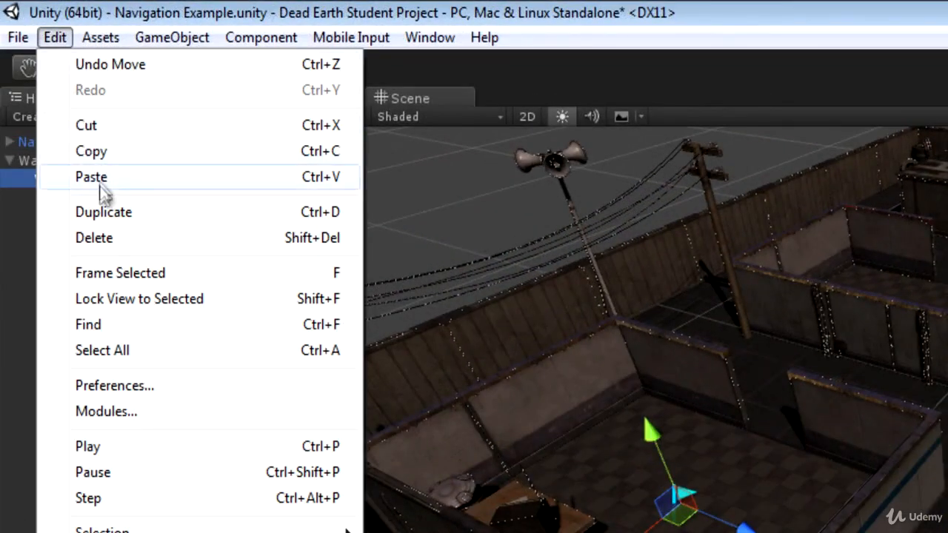
left_click(28, 178)
left_click(53, 37)
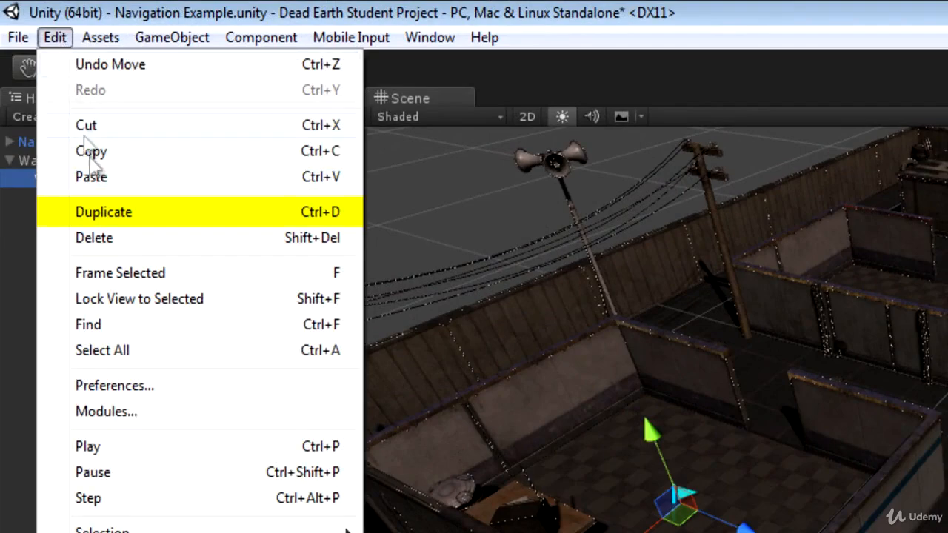
left_click(106, 211)
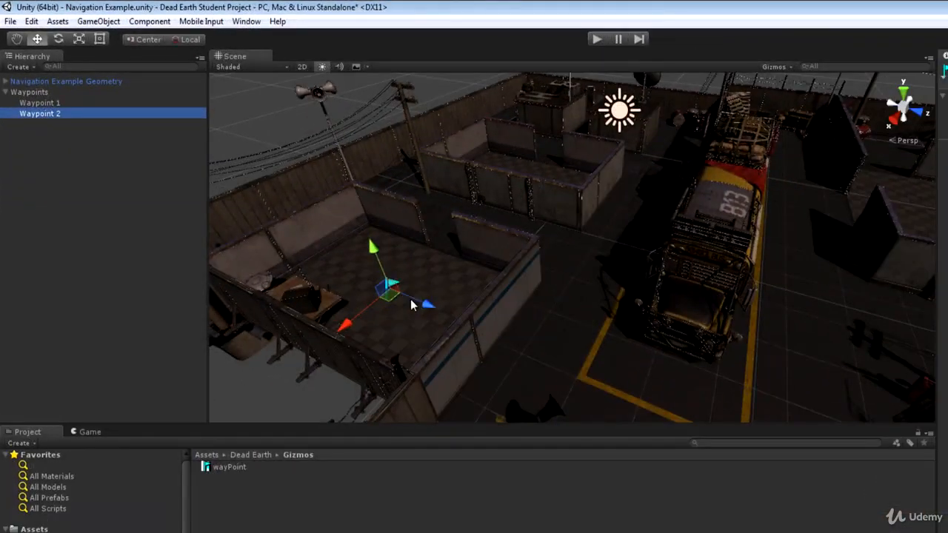
Move Waypoint 2 onto the floor of the neighbouring walled room, at about X -13.58, Y 0, Z 6.35.
left_click_drag(393, 291, 531, 170)
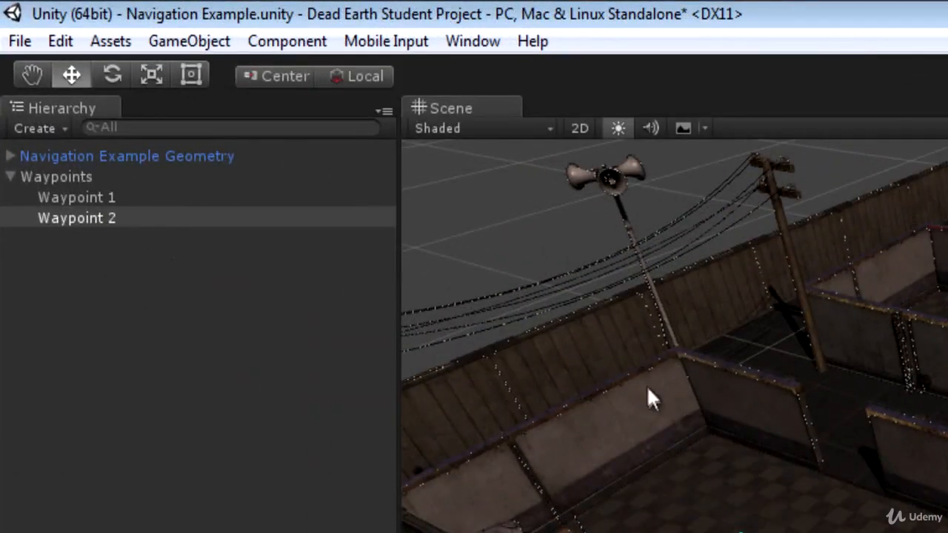
right_click_drag(820, 509, 758, 310)
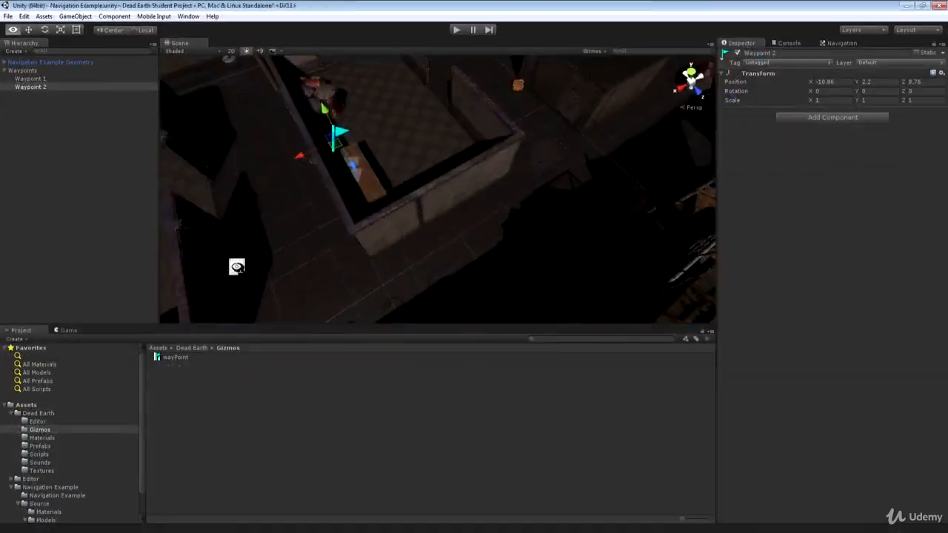
right_click_drag(297, 208, 313, 215)
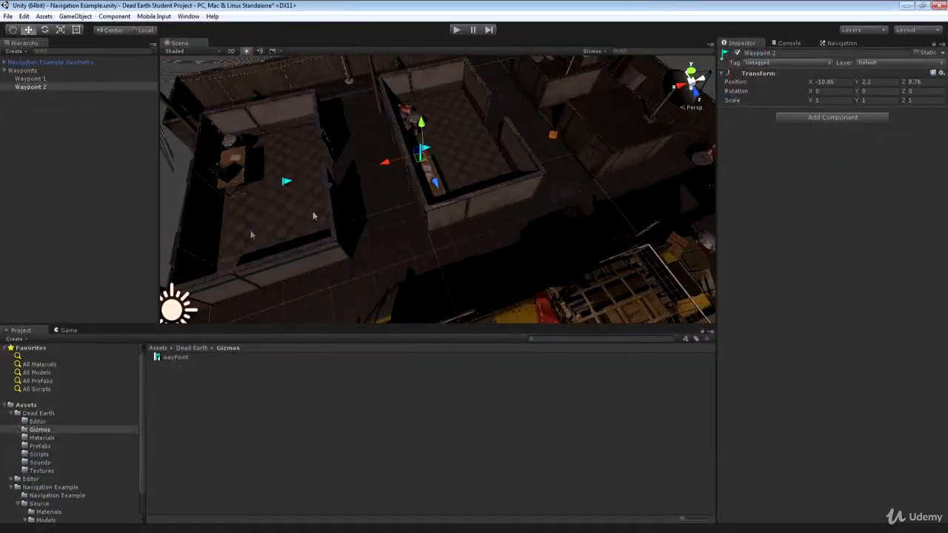
left_click_drag(421, 154, 452, 140, "ctrl+shift")
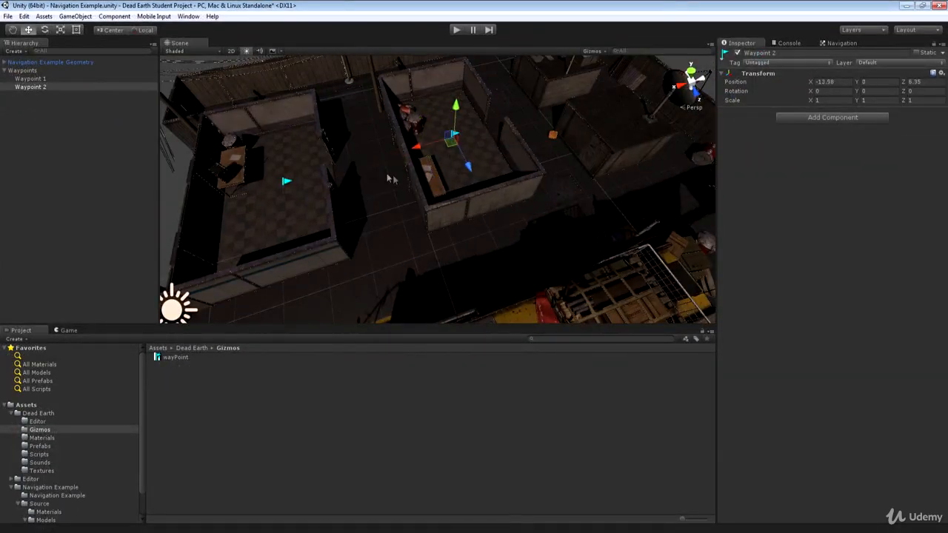
Duplicate Waypoint 2 and place the copy in the tiled room across the bus, at about X -18.83, Y 0, Z 29.7.
right_click_drag(350, 193, 435, 159)
left_click(25, 18)
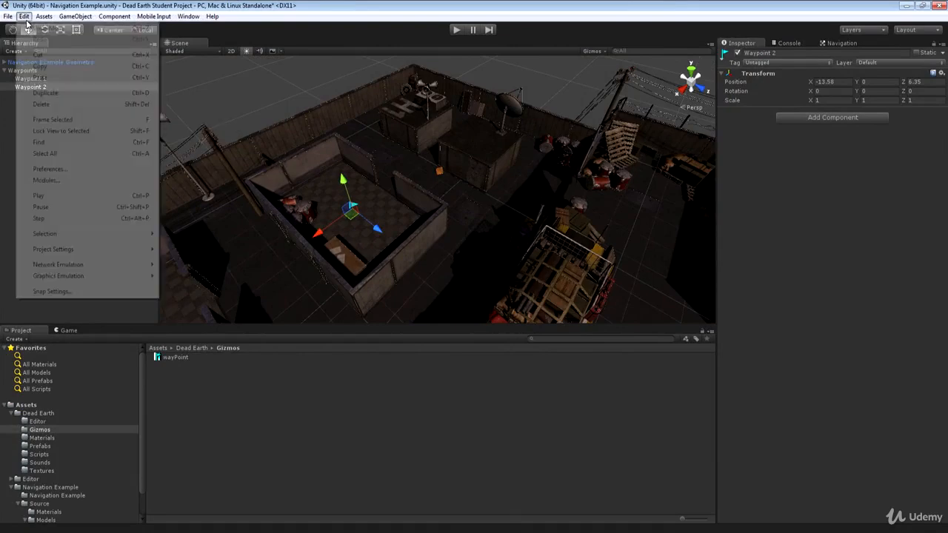
left_click(45, 93)
right_click_drag(422, 193, 460, 190)
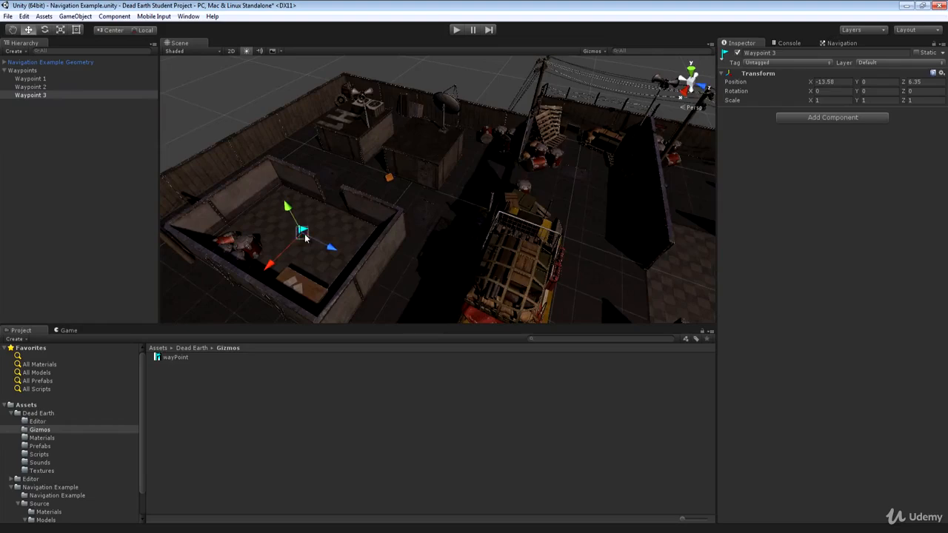
left_click_drag(304, 232, 591, 190)
right_click_drag(591, 190, 543, 209)
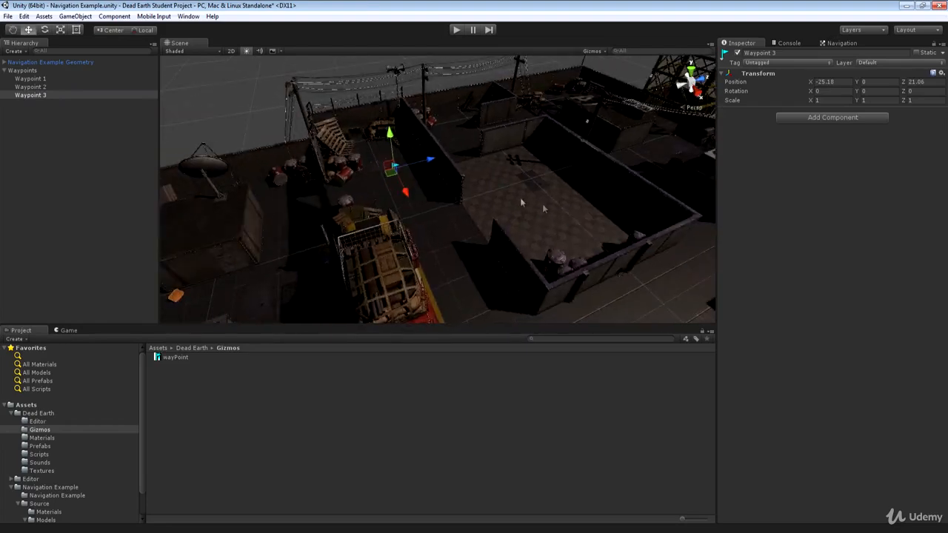
left_click_drag(390, 170, 537, 191)
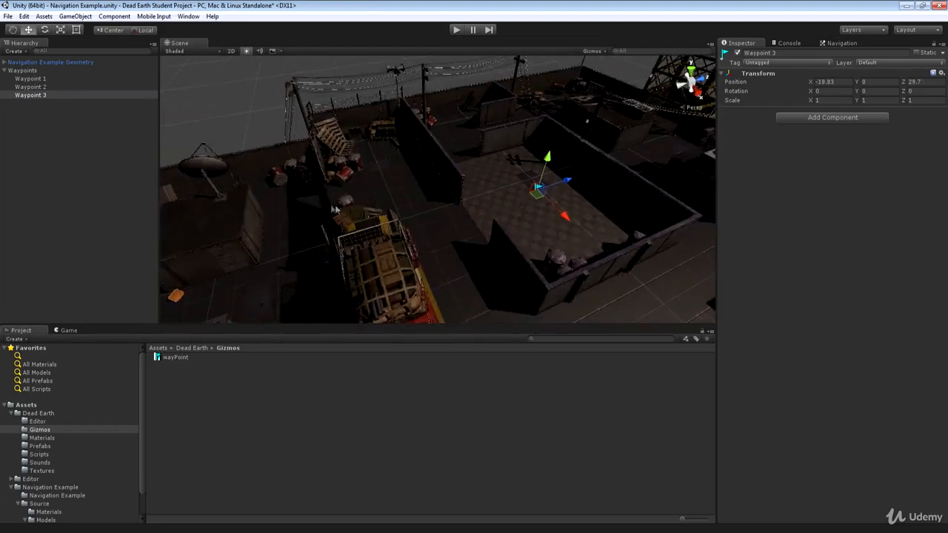
Duplicate Waypoint 3 and place the copy in the small fenced corner by the utility pole, at about X -6.7, Y 0, Z 37.25.
right_click_drag(335, 210, 499, 210)
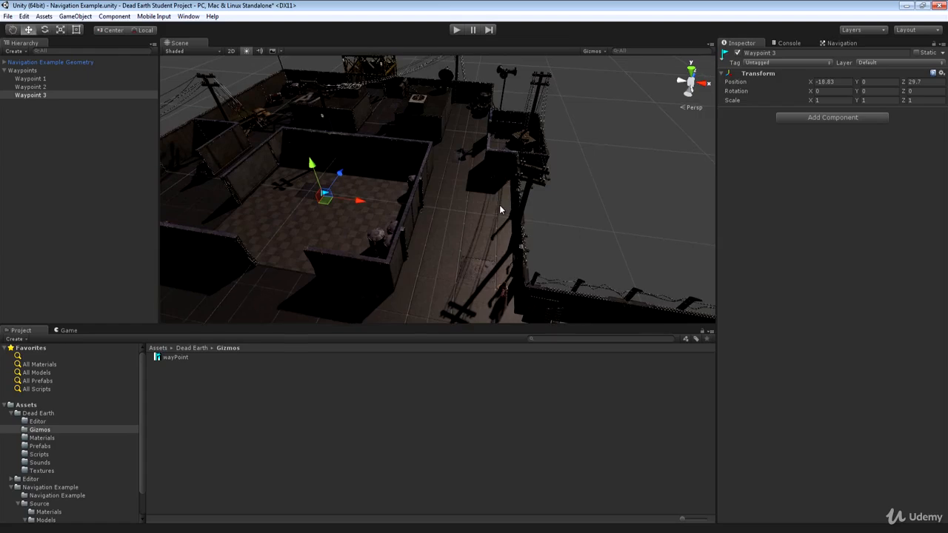
key("ctrl+d")
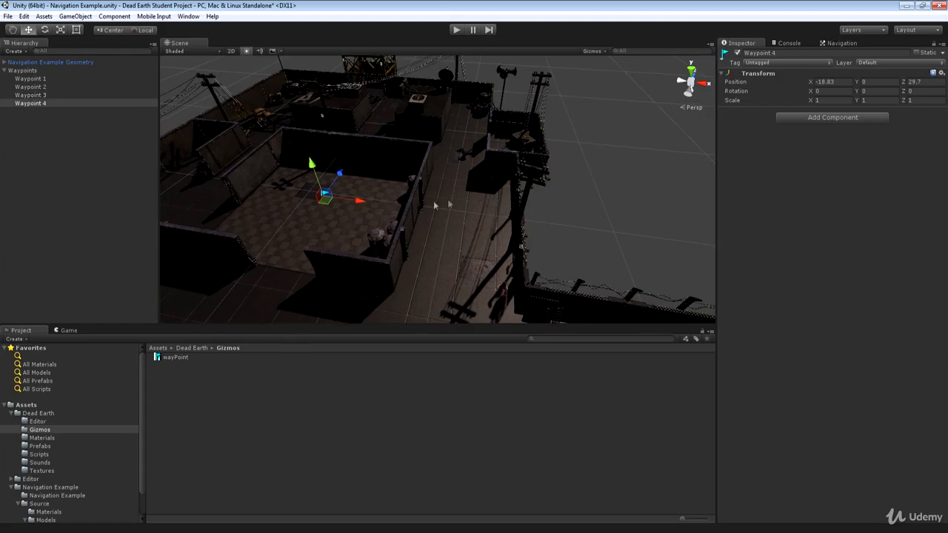
right_click_drag(434, 206, 311, 185)
left_click_drag(254, 203, 462, 295)
Duplicate Waypoint 4 and place the copy on the ground near the radio tower, at about X -22.26, Y 0, Z 45.17.
right_click_drag(461, 296, 680, 400)
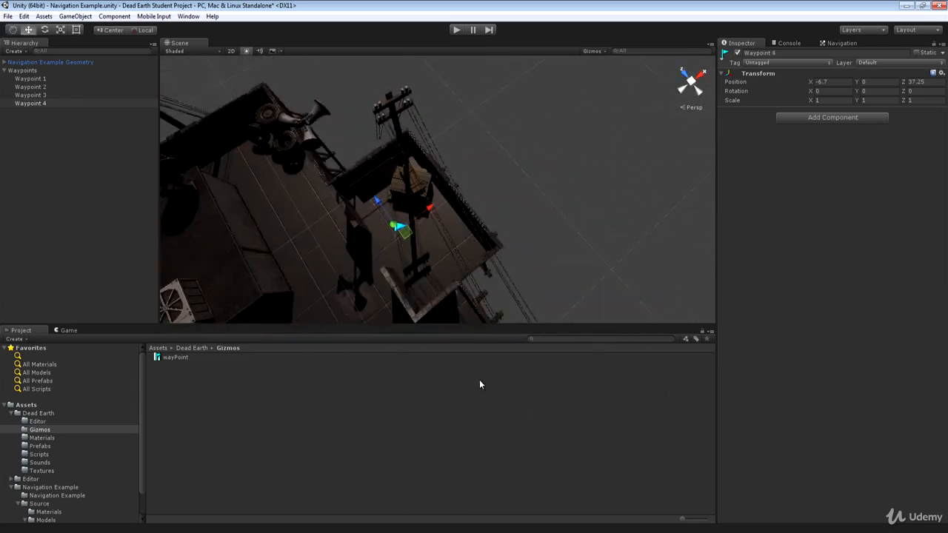
key("ctrl+d")
right_click_drag(470, 301, 455, 278)
left_click_drag(456, 277, 299, 137)
right_click_drag(353, 184, 571, 205)
left_click_drag(571, 240, 636, 215)
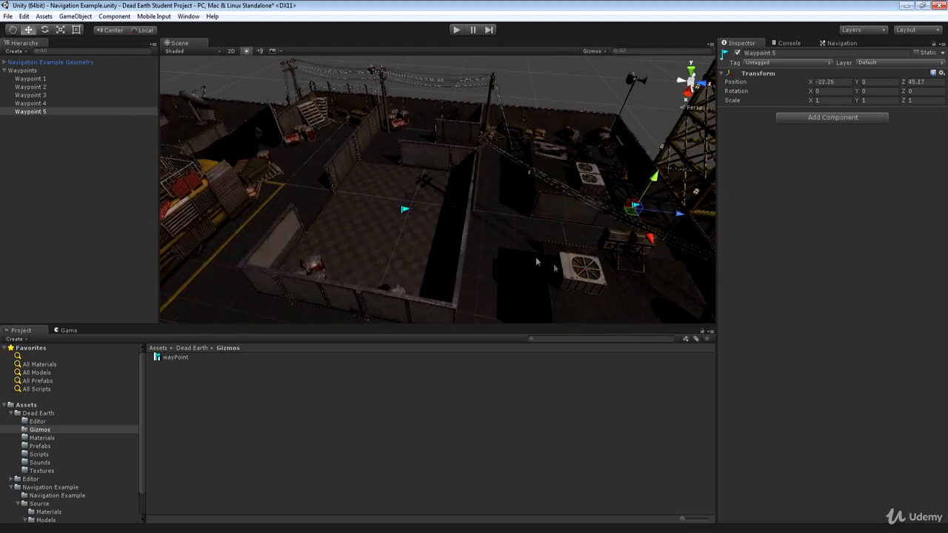
Duplicate Waypoint 5 and place the copy by the short free-standing wall beyond the tiled room, at about X -28.6, Z 30.5.
right_click_drag(526, 255, 611, 271)
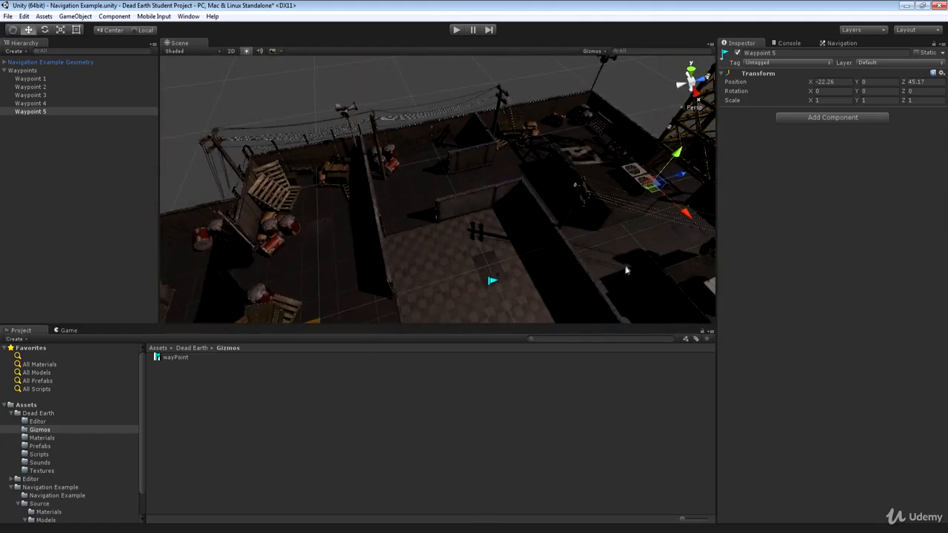
key("ctrl+d")
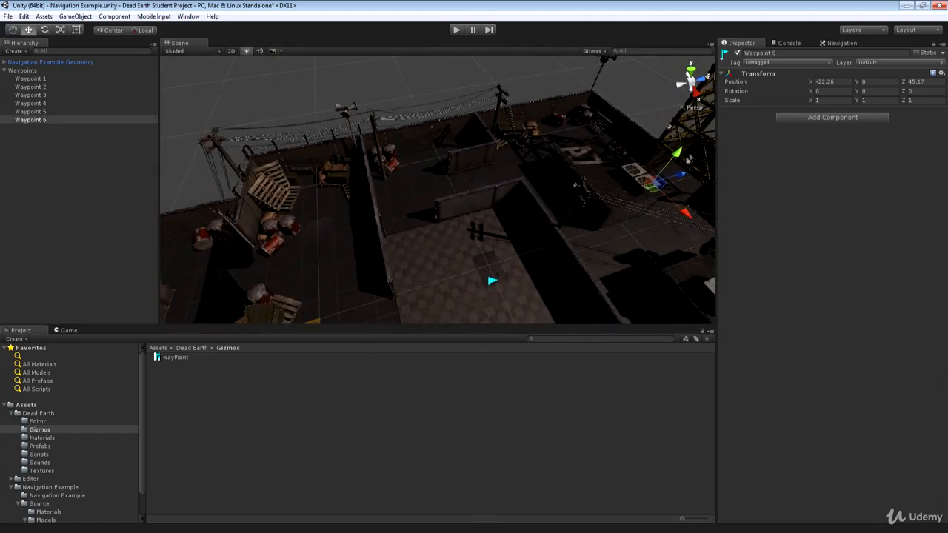
left_click_drag(654, 185, 453, 152)
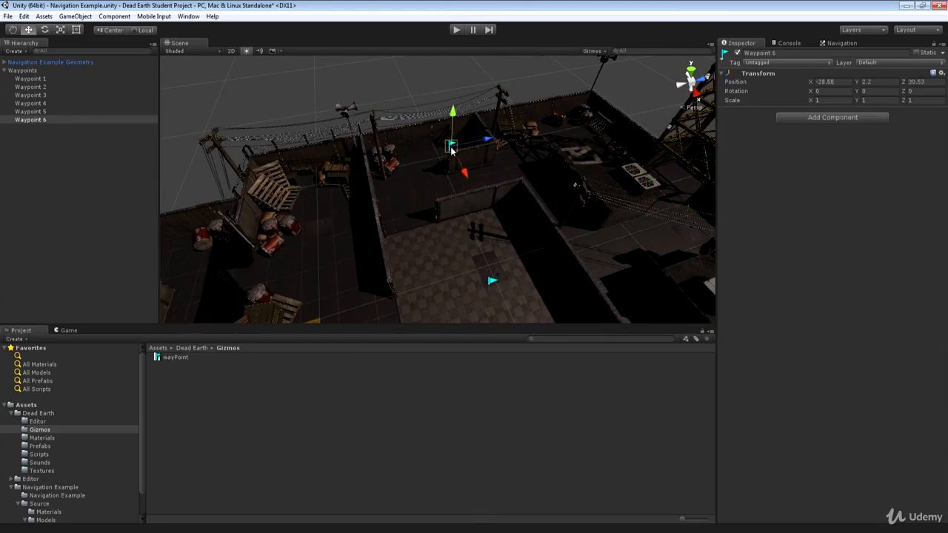
left_click_drag(412, 221, 503, 258, "alt")
right_click_drag(504, 258, 874, 178)
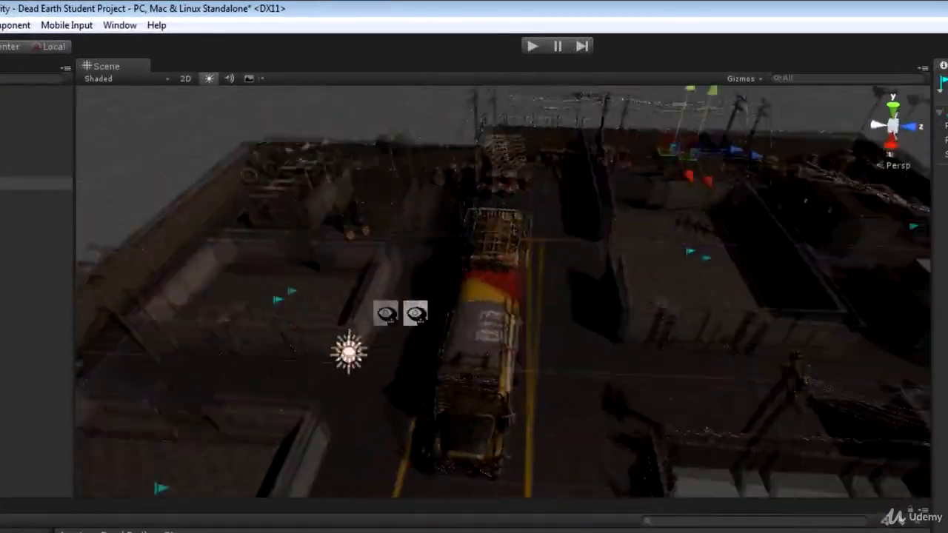
Create an empty game object at the root of the scene and reset its transform.
right_click_drag(416, 313, 266, 311)
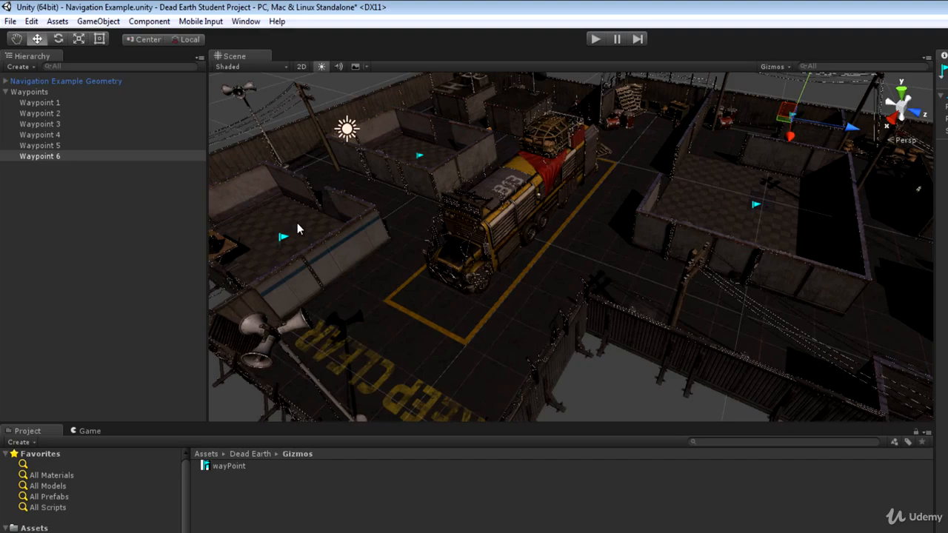
left_click(5, 92)
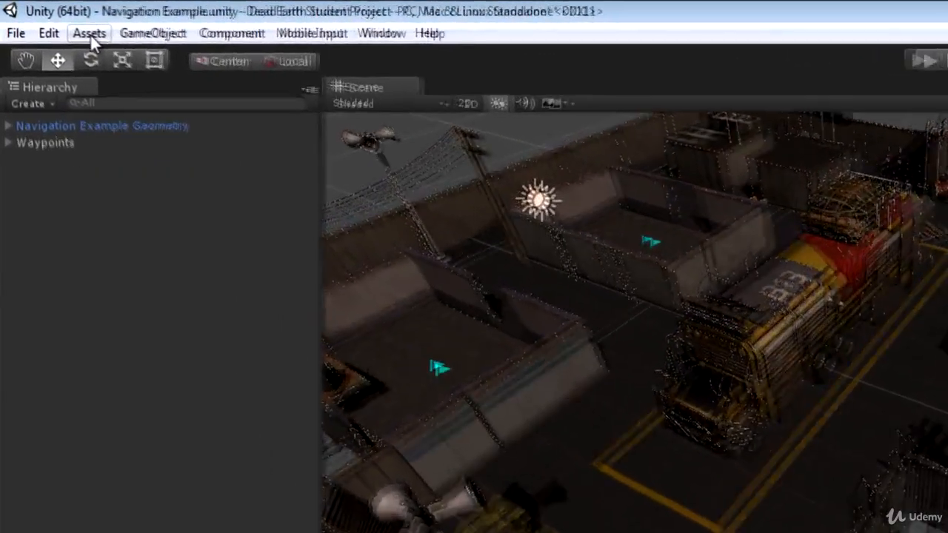
left_click(153, 34)
left_click(151, 56)
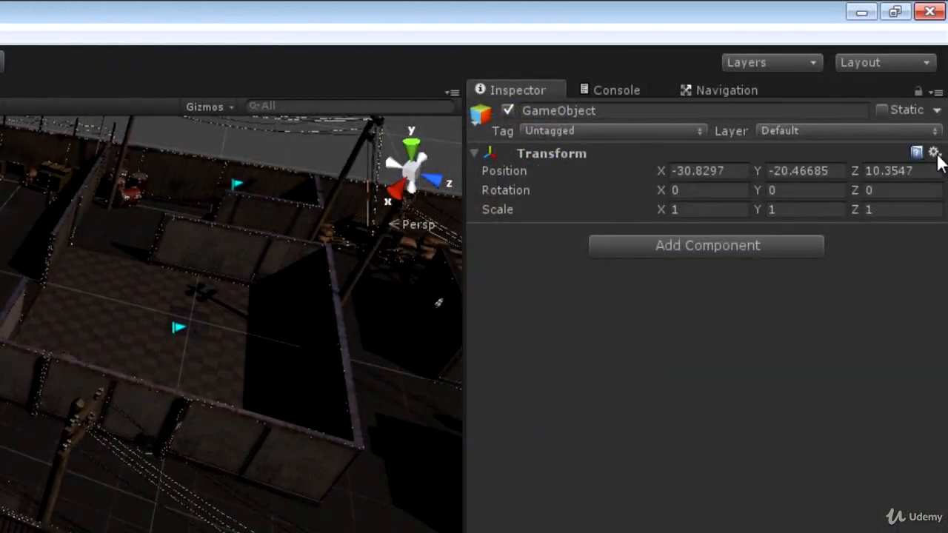
left_click(935, 153)
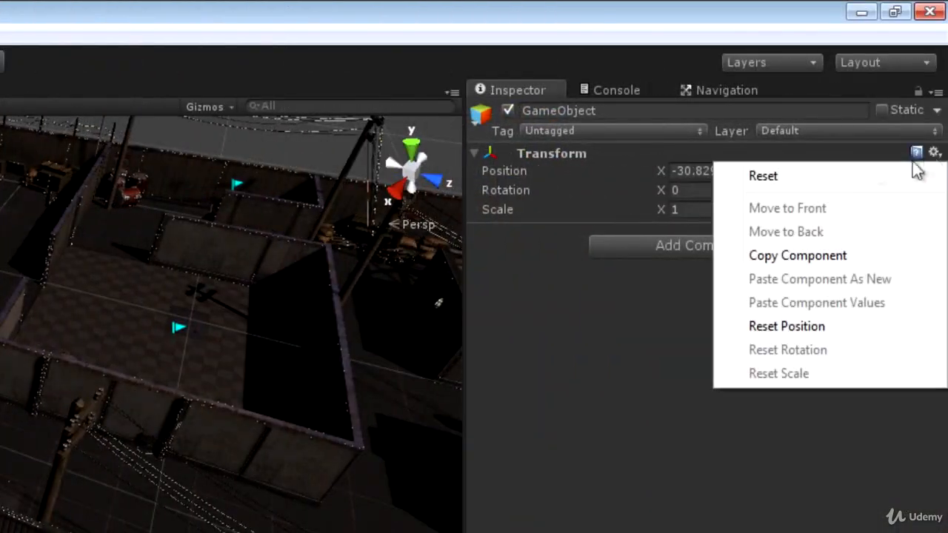
left_click(800, 181)
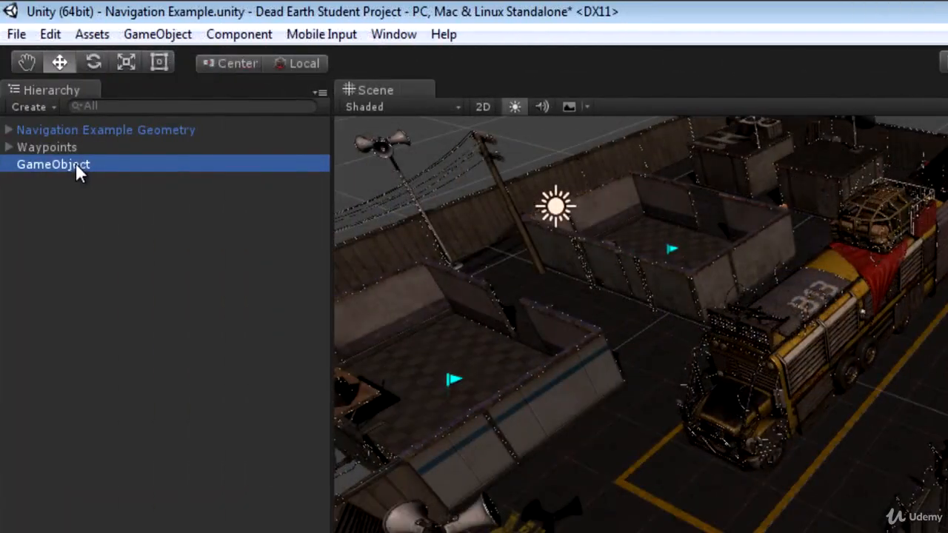
Rename the new empty game object to Waypoint Network 1.
left_click(75, 163)
key("BackSpace")
type("Way")
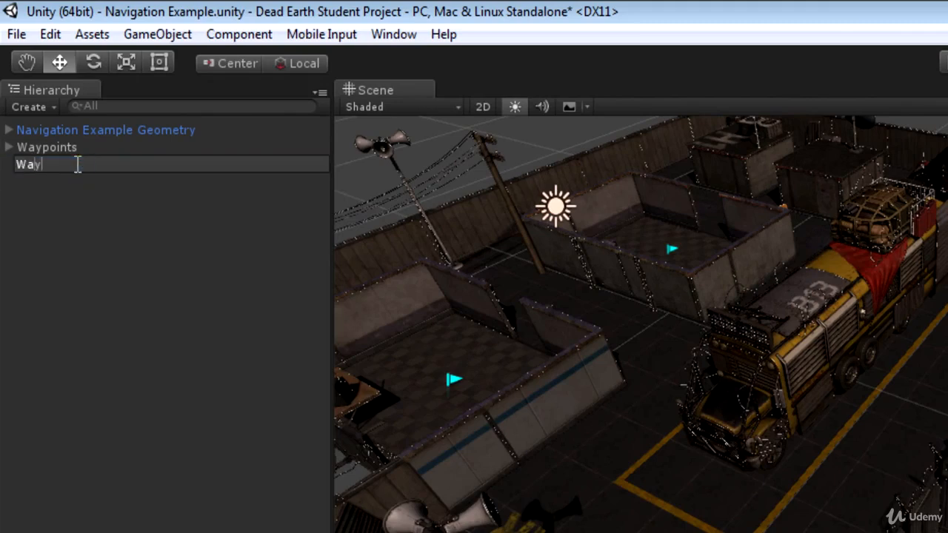
type("point Network ")
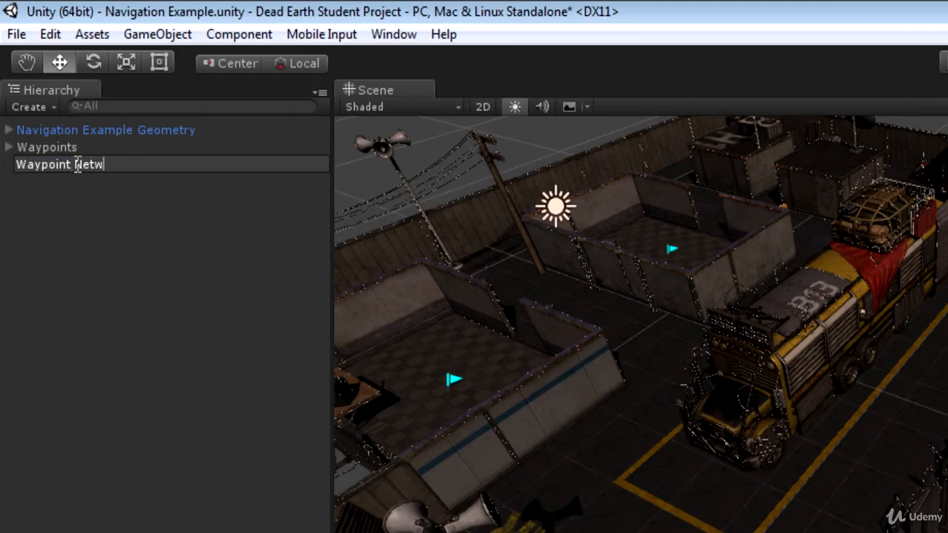
type("1")
key("Return")
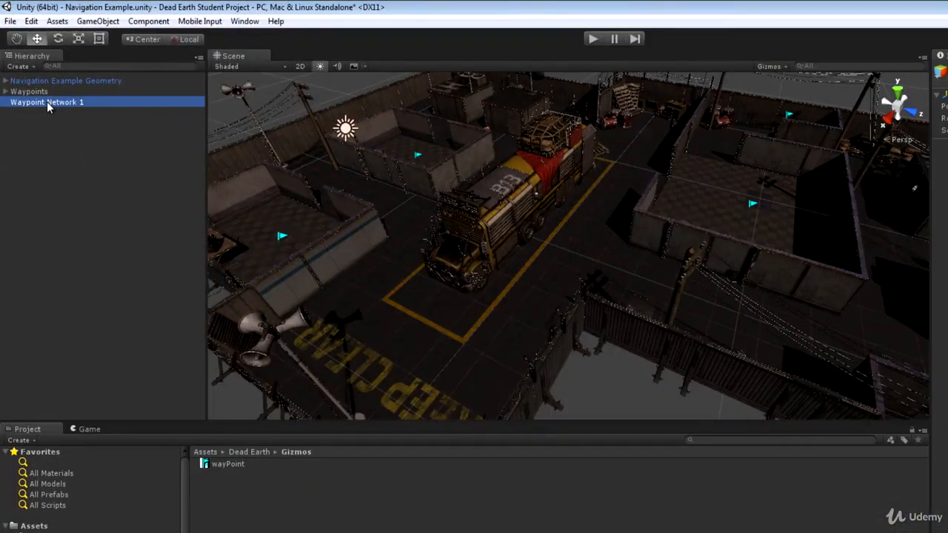
left_click(6, 91)
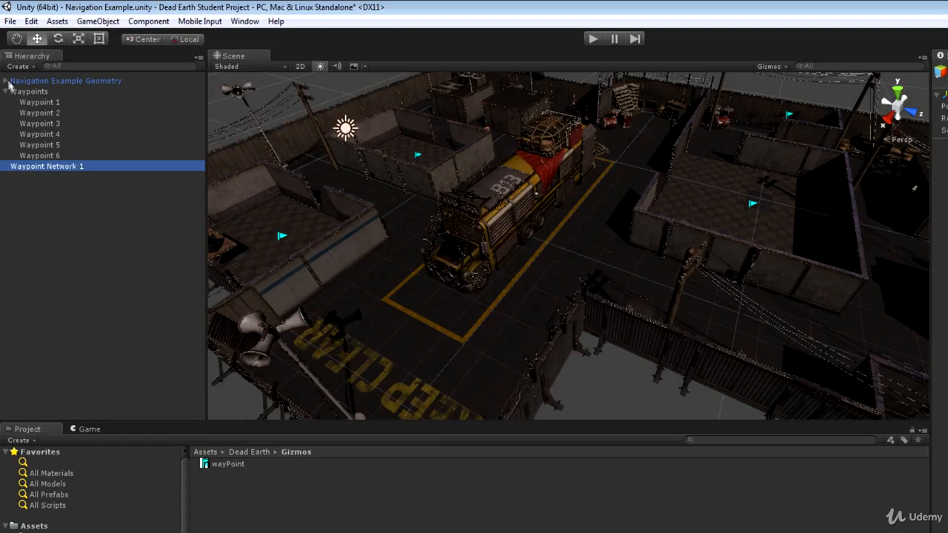
left_click(6, 91)
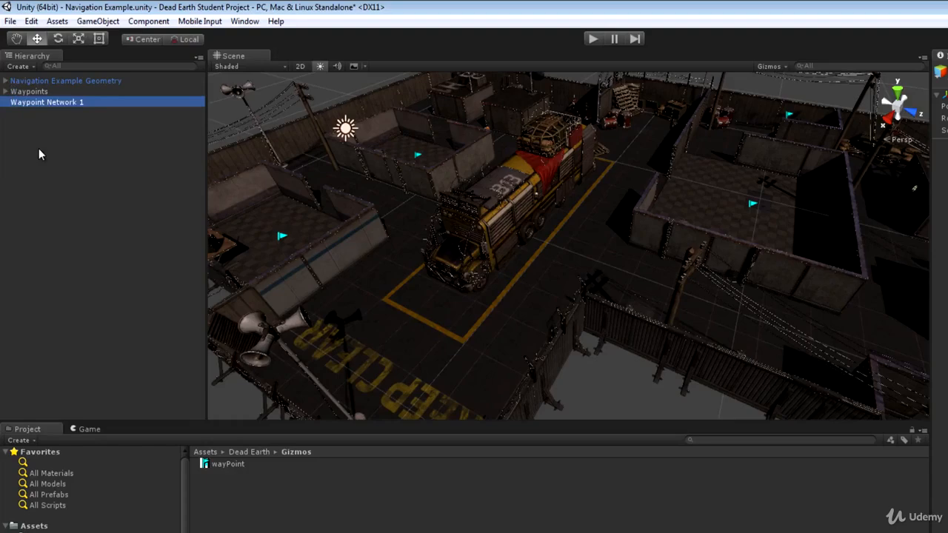
Create a C# script named AIWaypointNetwork in the Dead Earth Scripts folder.
left_click_drag(289, 422, 289, 362)
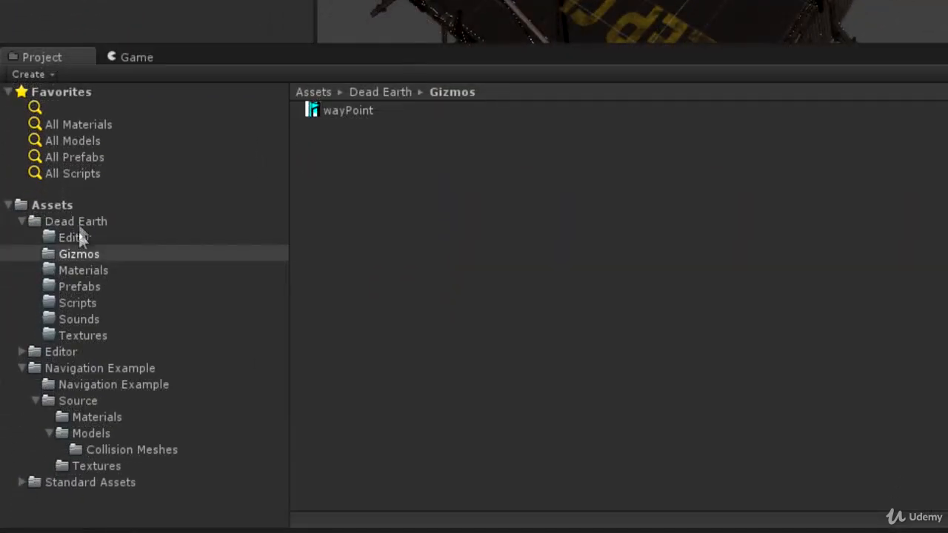
left_click(77, 297)
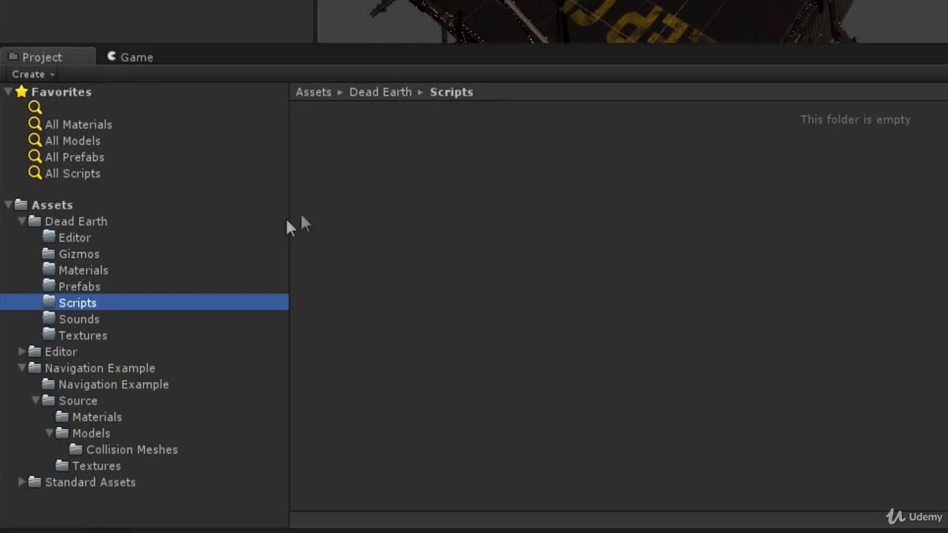
right_click(340, 148)
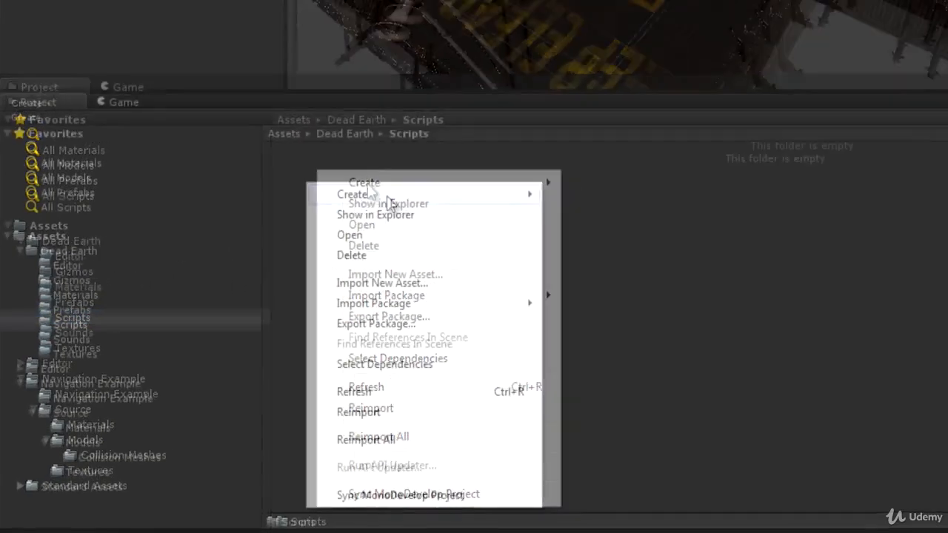
mouse_move(389, 159)
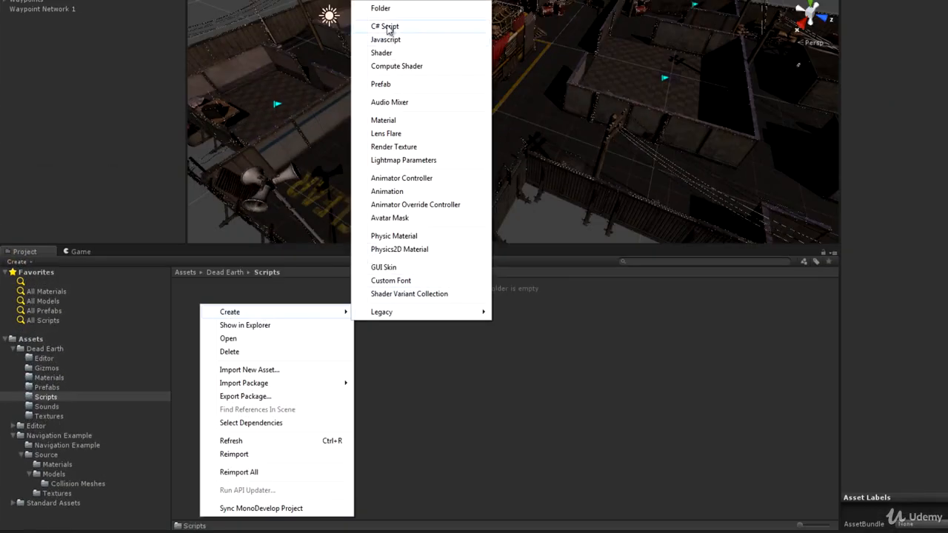
left_click(388, 27)
key("BackSpace")
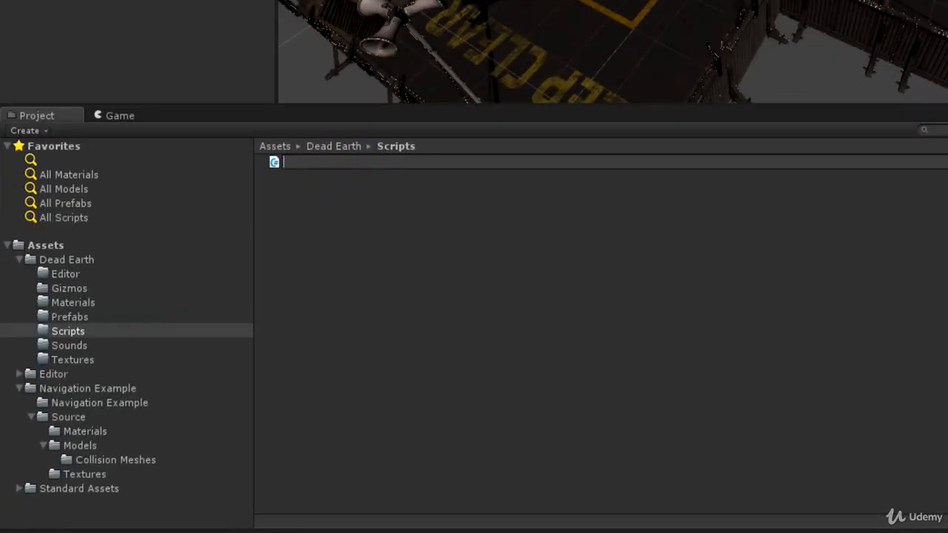
type("AIWaypointNetwork")
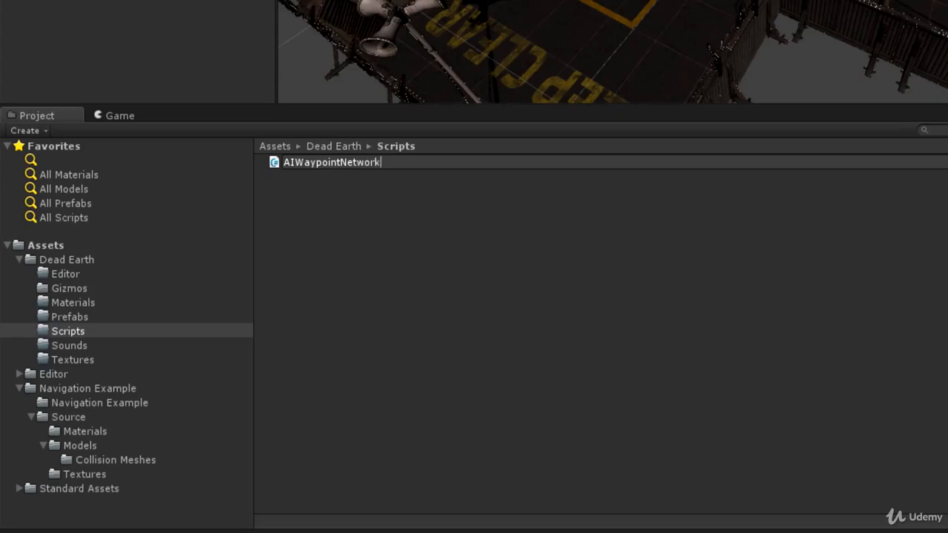
key("Return")
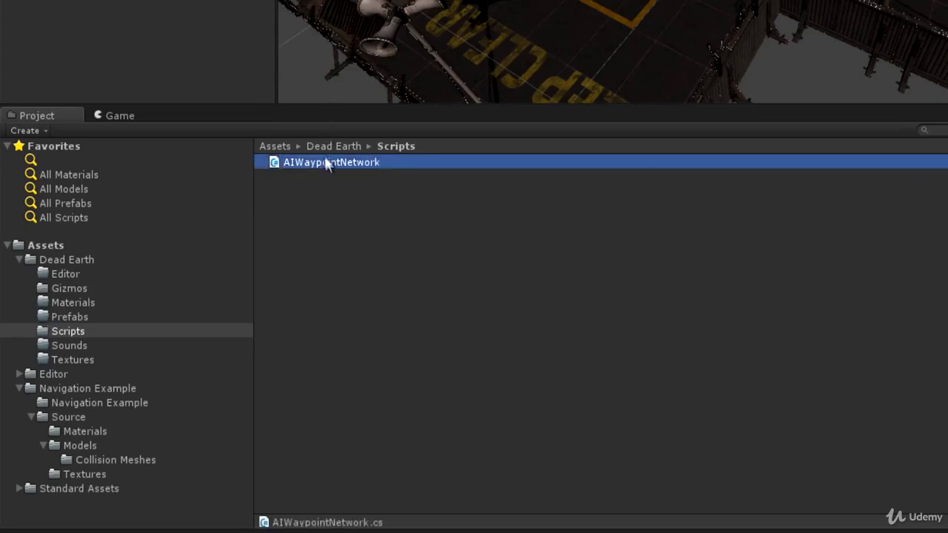
Attach the AIWaypointNetwork script to the Waypoint Network 1 object.
left_click_drag(330, 160, 154, 0)
left_click_drag(154, 212, 69, 137)
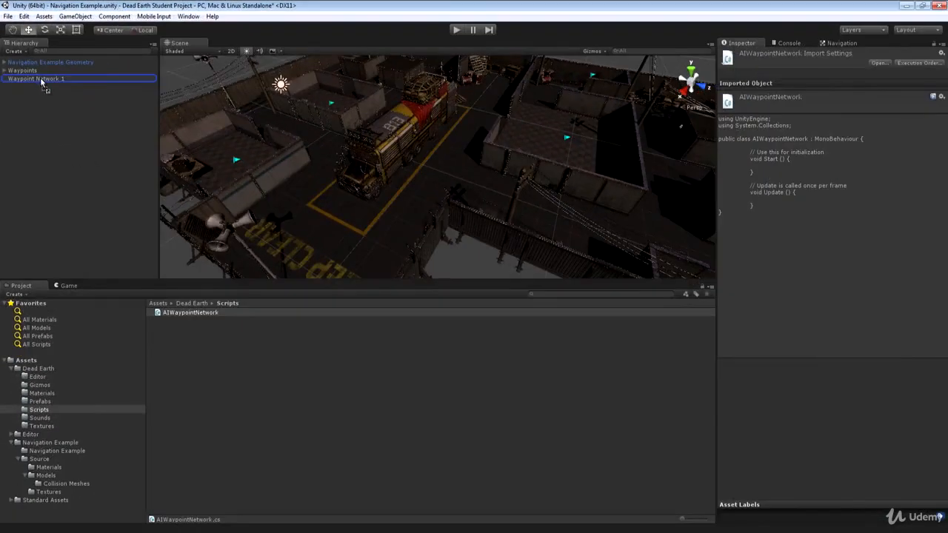
left_click_drag(40, 77, 40, 77)
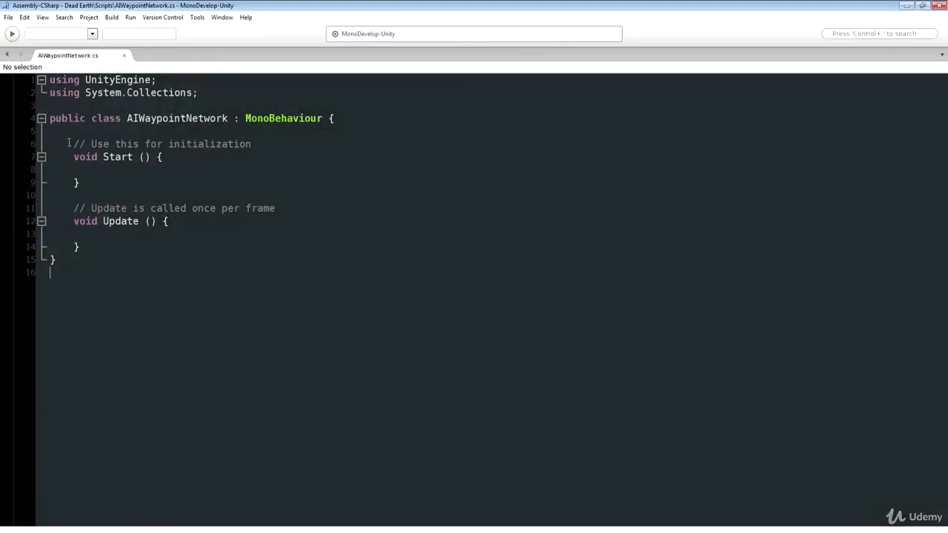
In MonoDevelop, remove the commented Start and Update methods from AIWaypointNetwork and put the class's opening brace on its own line.
left_click_drag(69, 143, 182, 244)
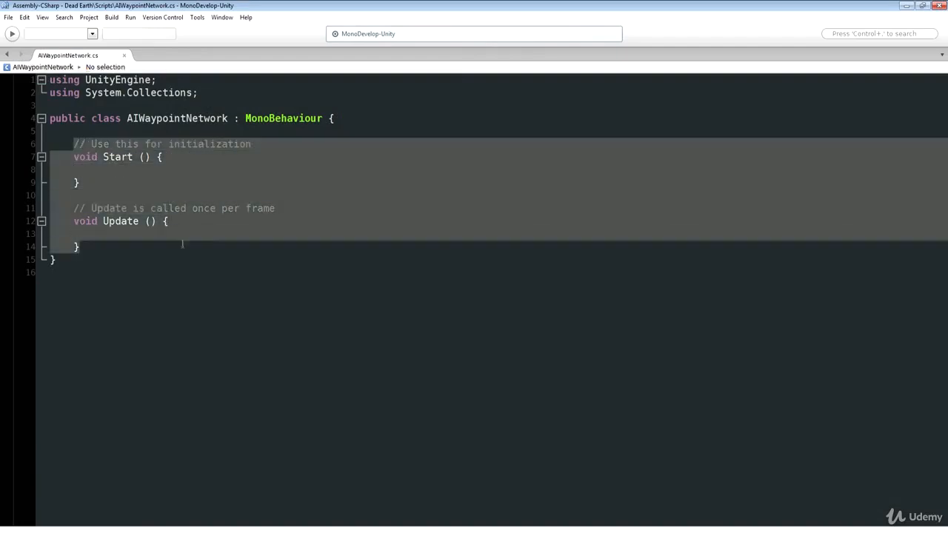
right_click(135, 166)
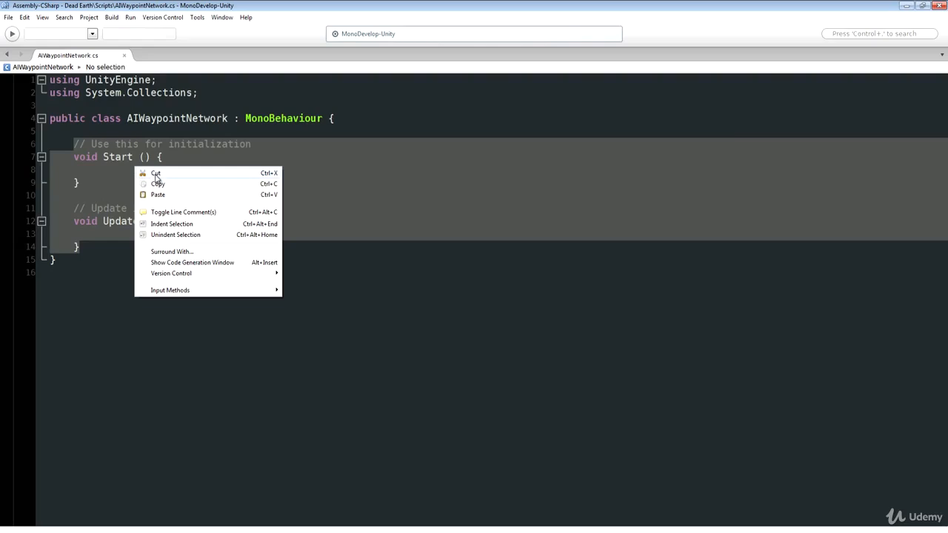
left_click(155, 174)
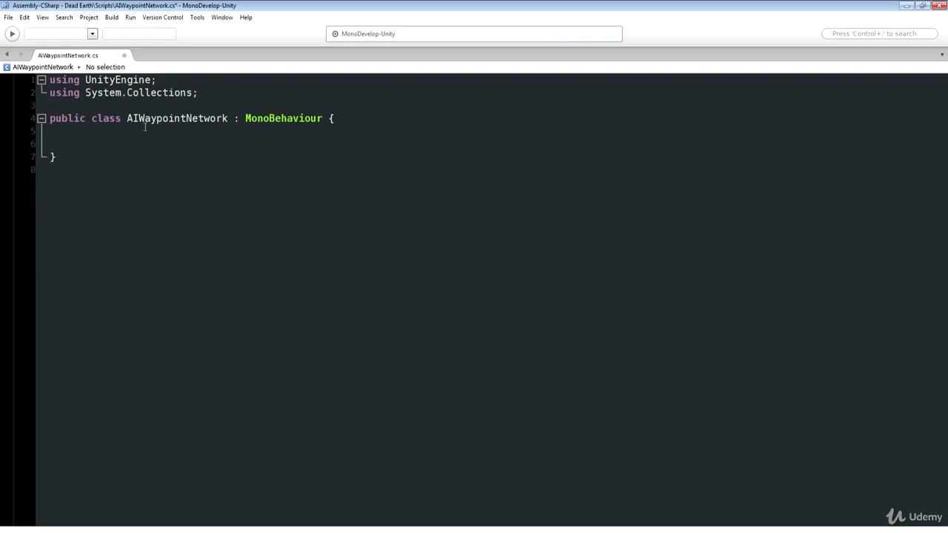
left_click(329, 120)
key("Return")
Add "using System.Collections.Generic;" and declare "public List<Transform> waypoints = new List<Transform>();" in the class.
left_click(203, 92)
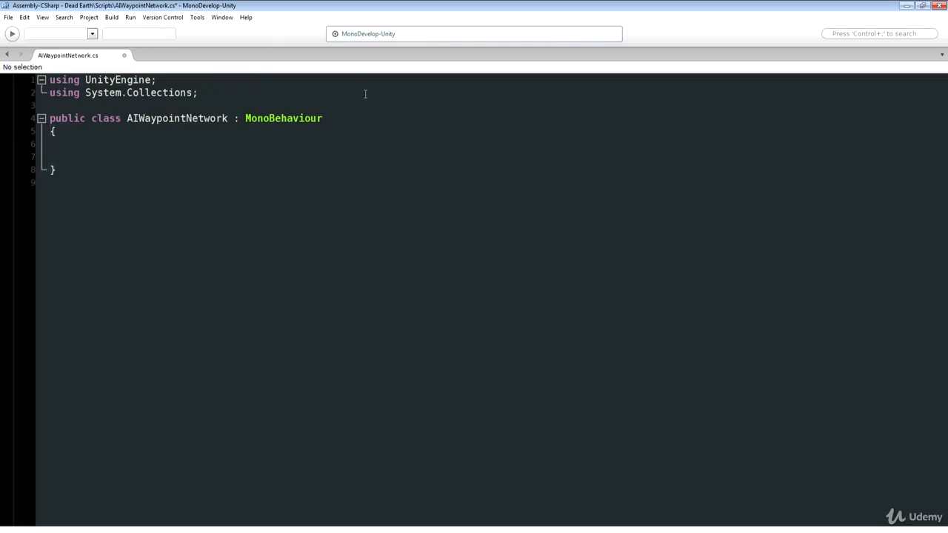
key("Return")
type("using ")
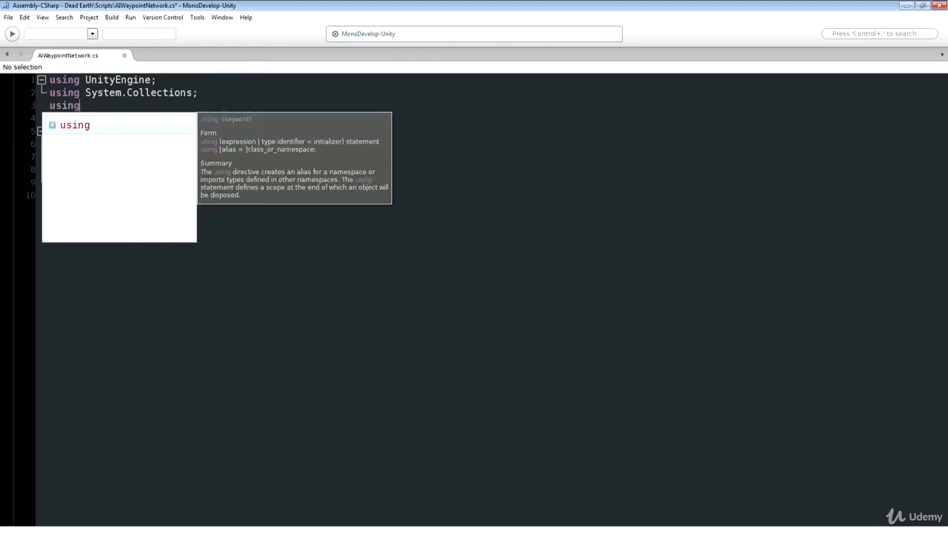
type("System.Co")
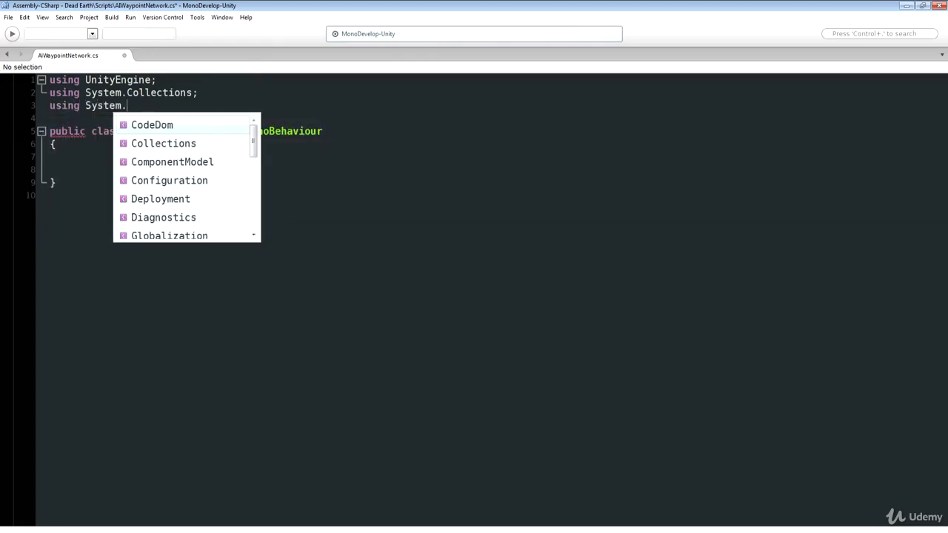
type("llections.Generic;")
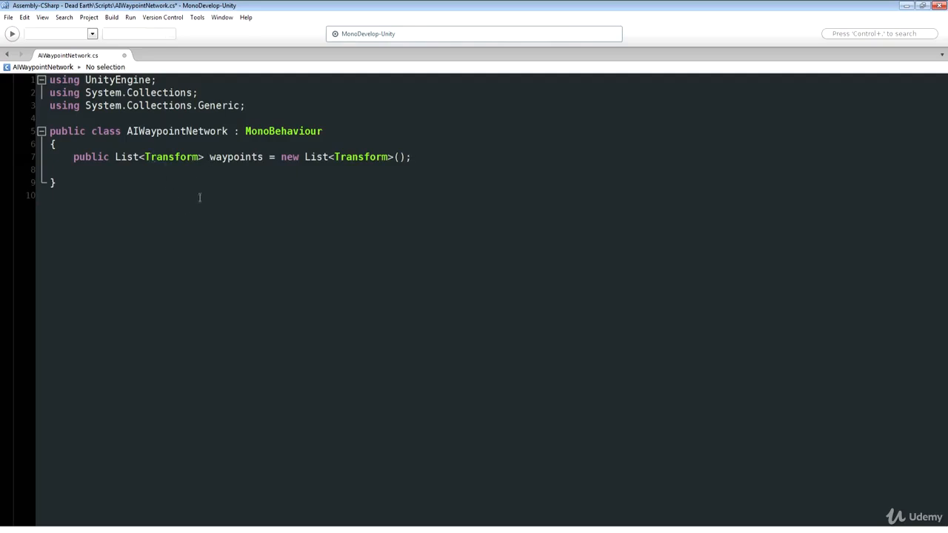
Capitalize the list variable's name to Waypoints and save the script.
left_click(210, 157)
key("BackSpace")
type("W")
left_click(9, 18)
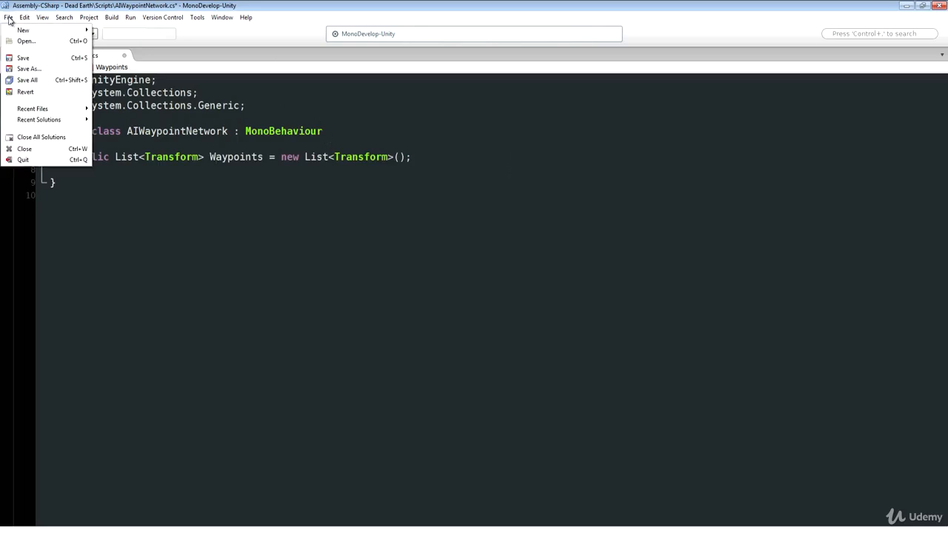
left_click(24, 59)
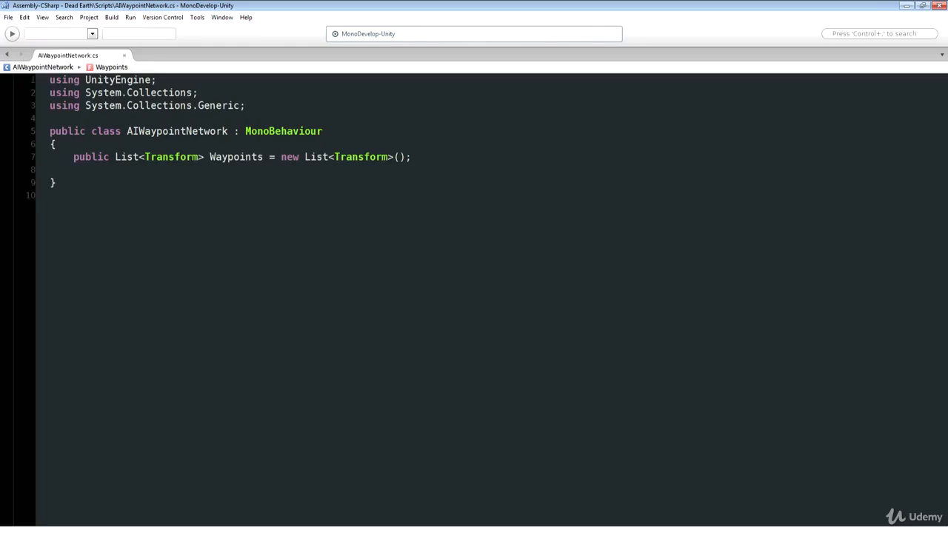
Switch back to Unity and set the size of Waypoint Network 1's Waypoints list to 6.
key("alt+Tab")
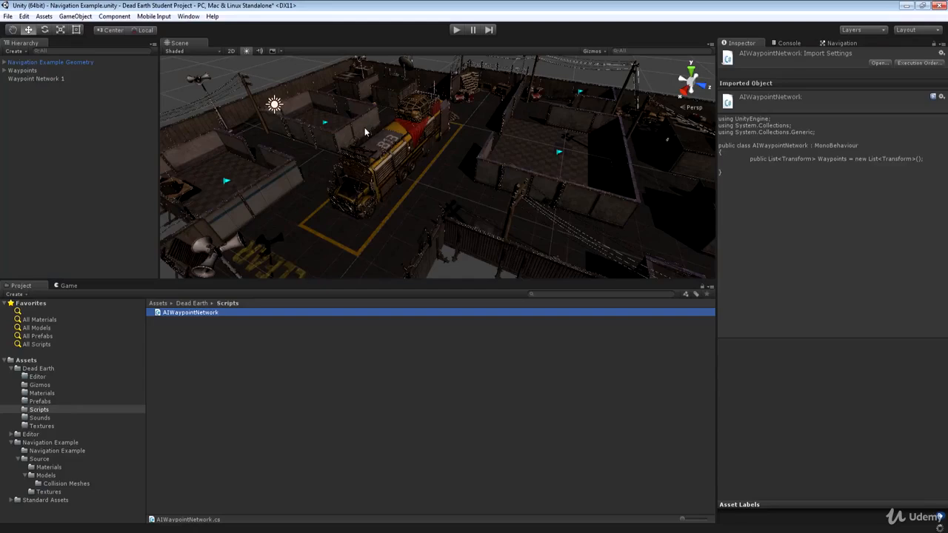
left_click(46, 79)
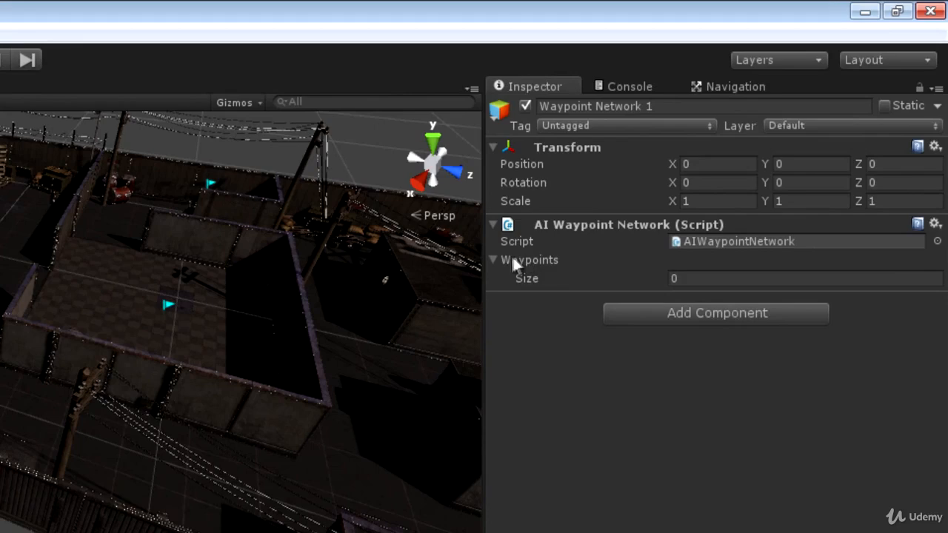
left_click(495, 260)
left_click(495, 259)
left_click(681, 278)
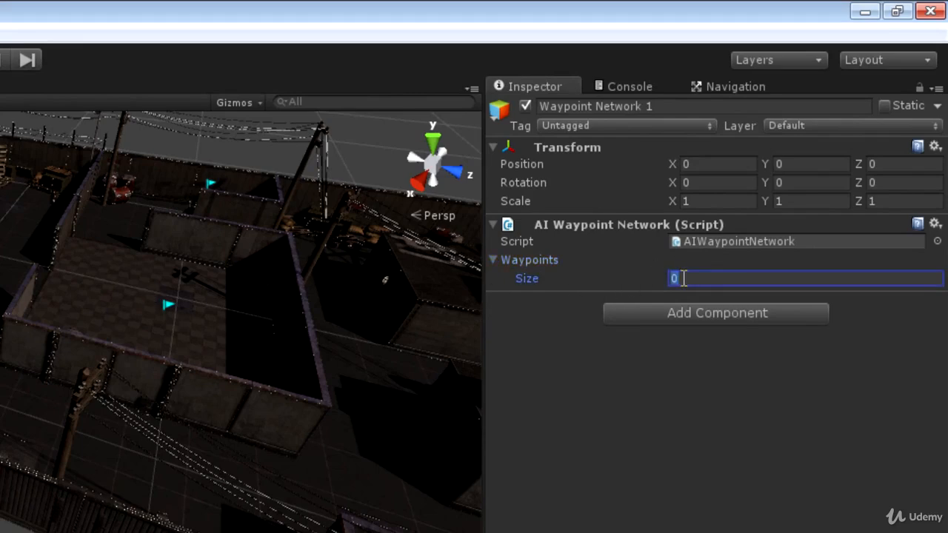
type("6")
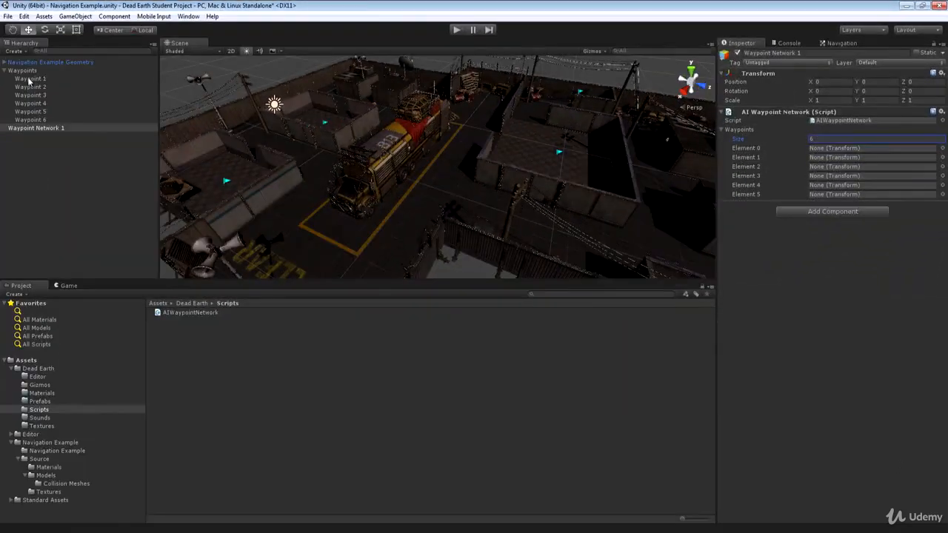
Assign Waypoint 1 through Waypoint 6, in order, to Element 0 through Element 5 of the network's Waypoints list.
left_click(30, 79)
left_click_drag(327, 120, 822, 148)
left_click_drag(506, 100, 853, 158)
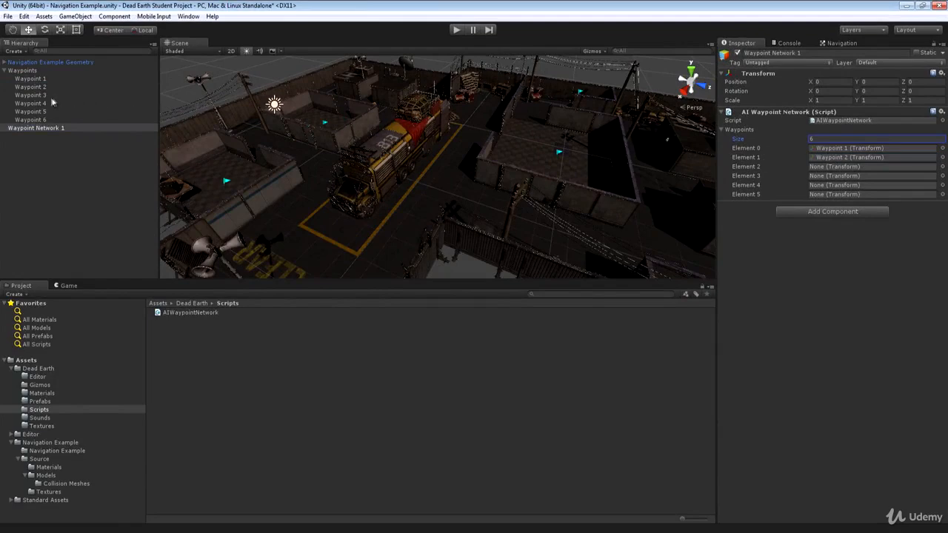
left_click(40, 98)
left_click_drag(41, 99, 810, 165)
left_click_drag(42, 108, 818, 177)
left_click_drag(41, 111, 834, 188)
left_click_drag(33, 120, 865, 191)
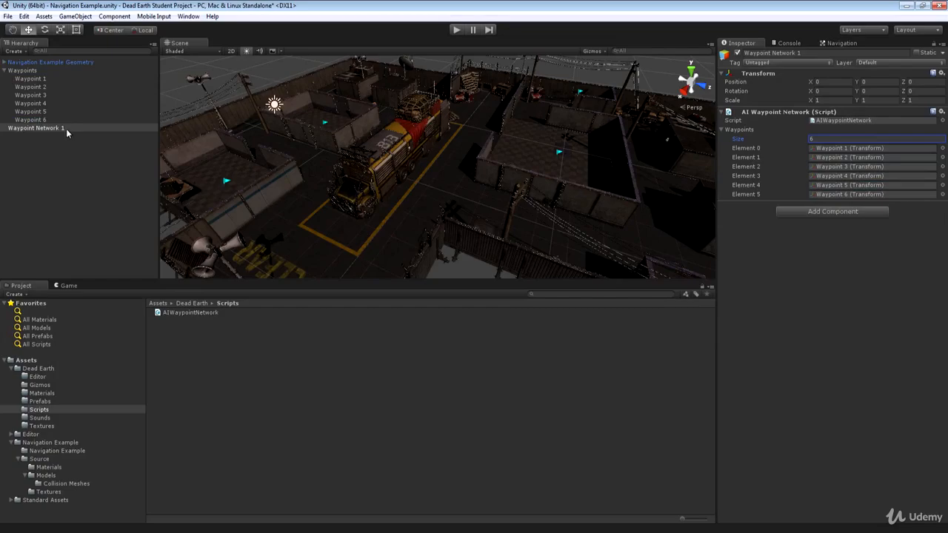
Duplicate Waypoint Network 1 and move the copy directly below the original at the end of the hierarchy.
left_click(45, 129)
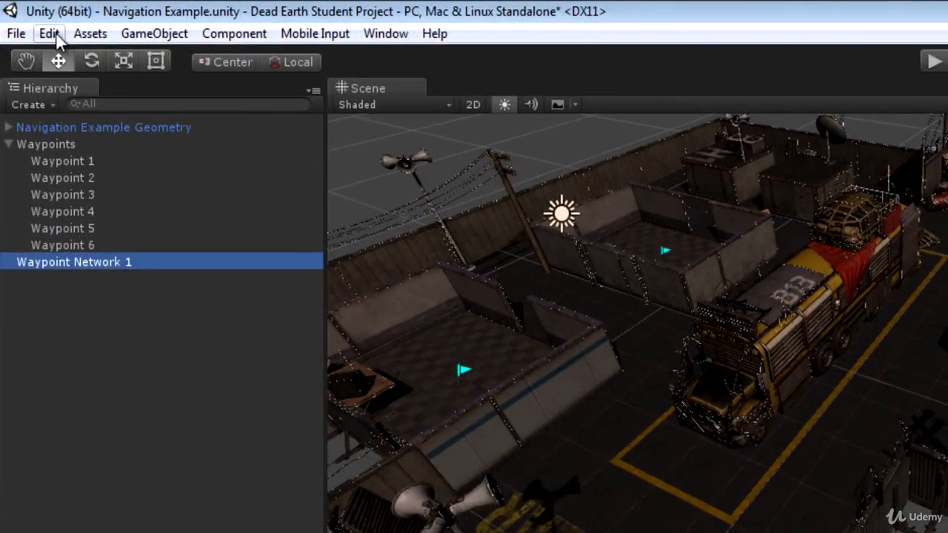
left_click(49, 33)
left_click(71, 190)
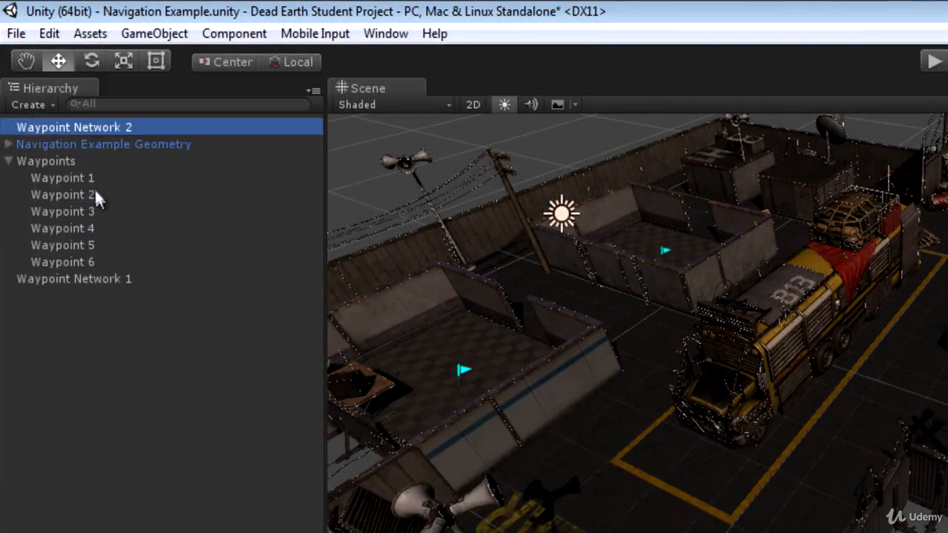
left_click_drag(69, 126, 65, 329)
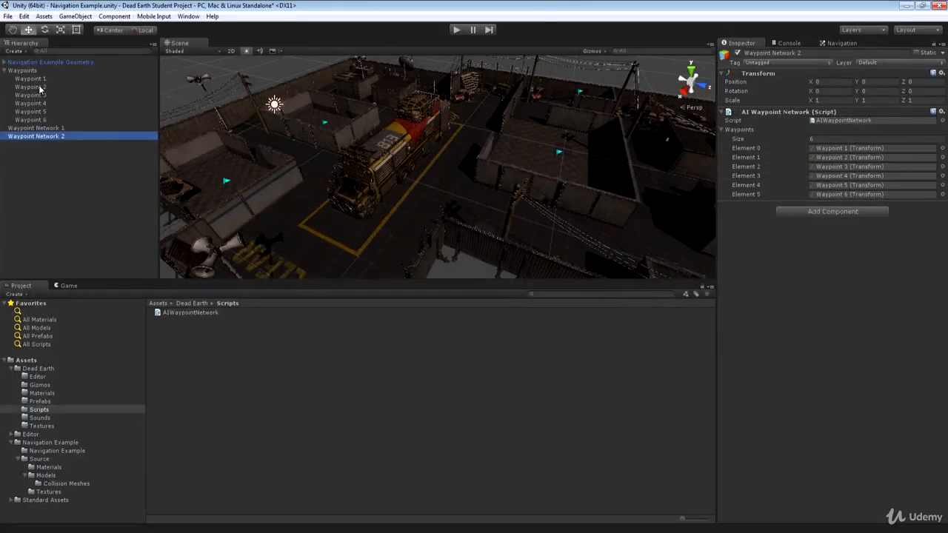
Reassign Element 0 through Element 5 of Waypoint Network 2's Waypoints list to Waypoints 2, 6, 5, 1, 3 and 4, in that order.
left_click_drag(40, 89, 892, 149)
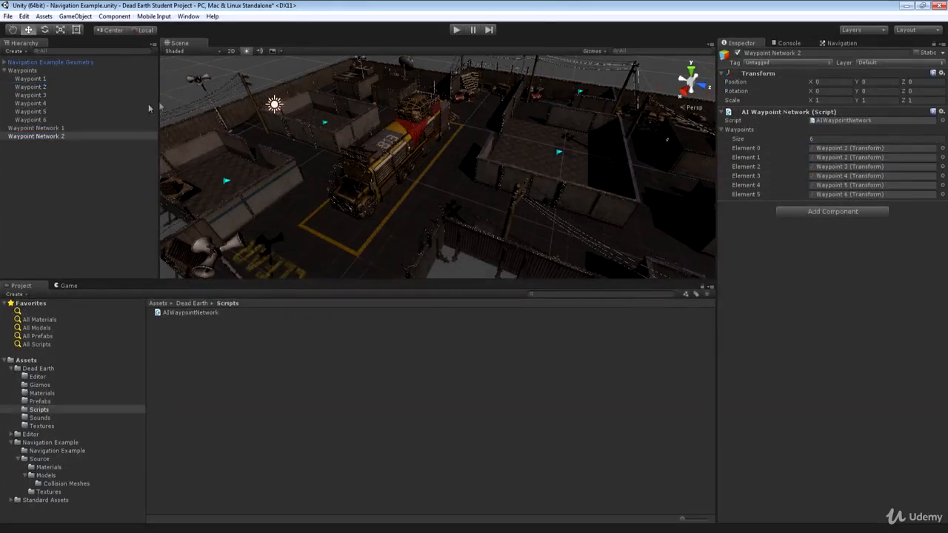
left_click_drag(39, 121, 845, 157)
left_click_drag(40, 113, 841, 166)
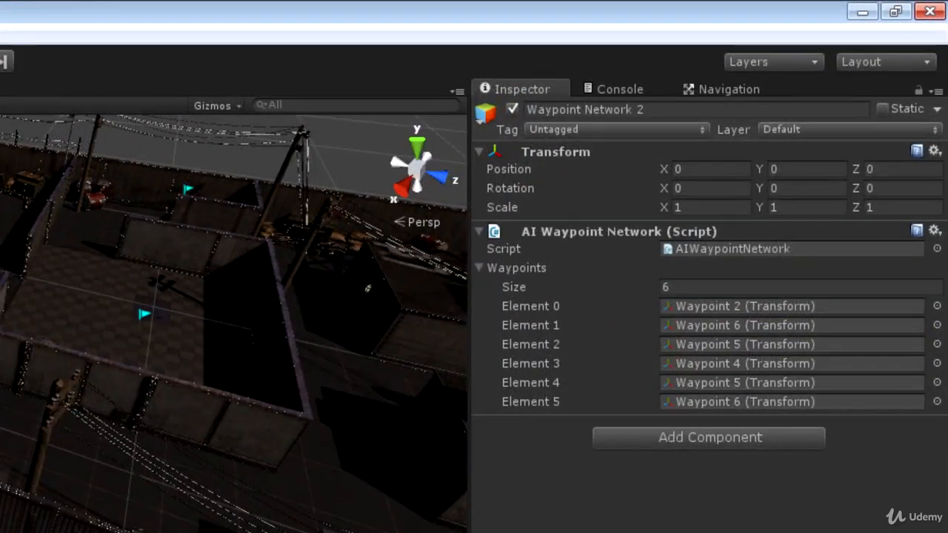
left_click_drag(1, 251, 763, 364)
left_click_drag(2, 252, 713, 384)
left_click_drag(2, 252, 778, 401)
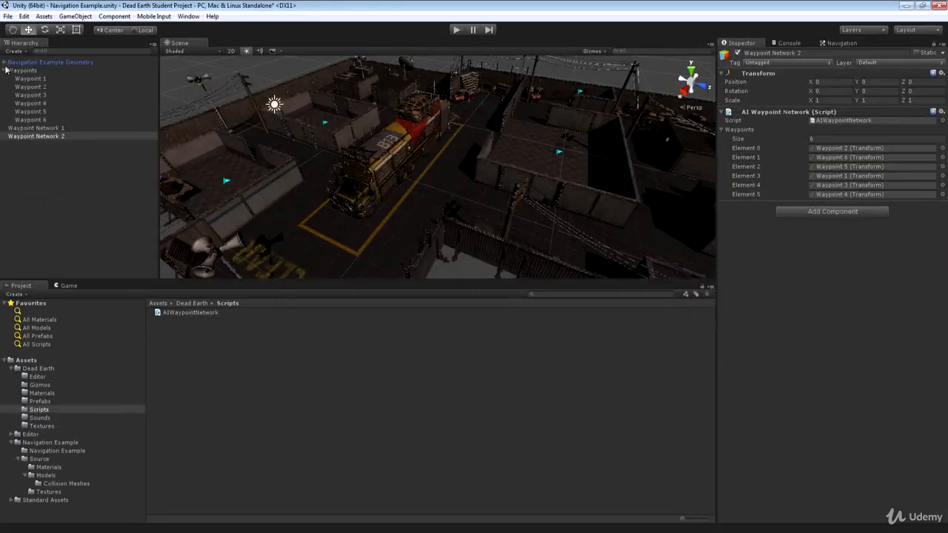
left_click(4, 70)
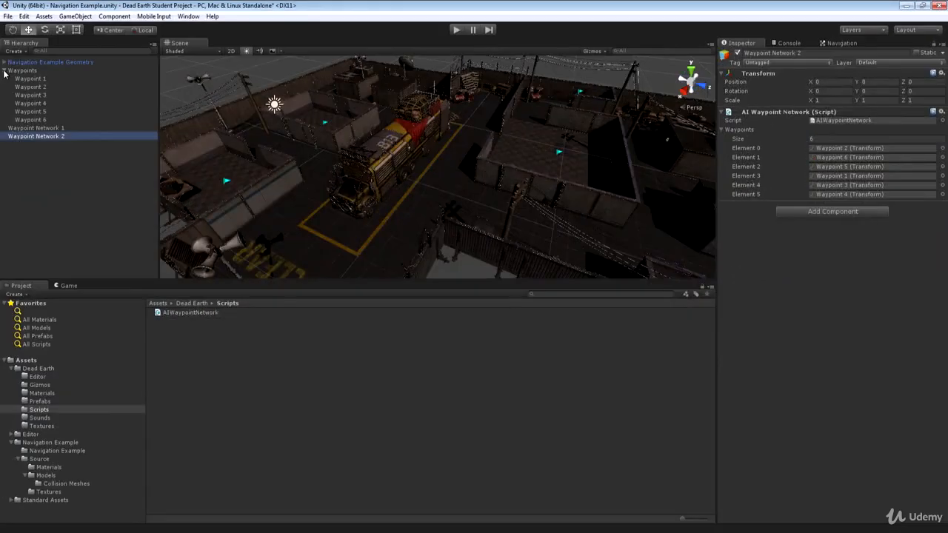